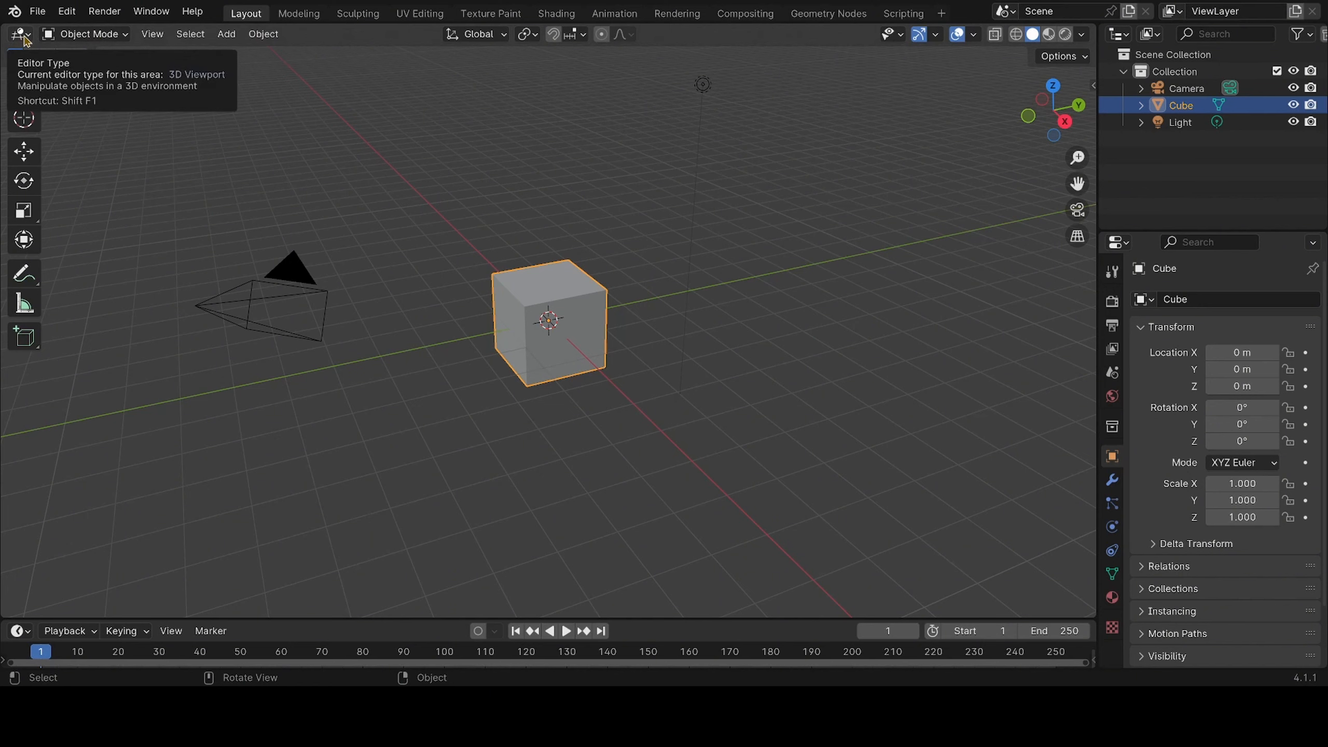
# Switch the main editor area to the Video Sequencer and then to the UV Editor
pyautogui.click(21, 35)
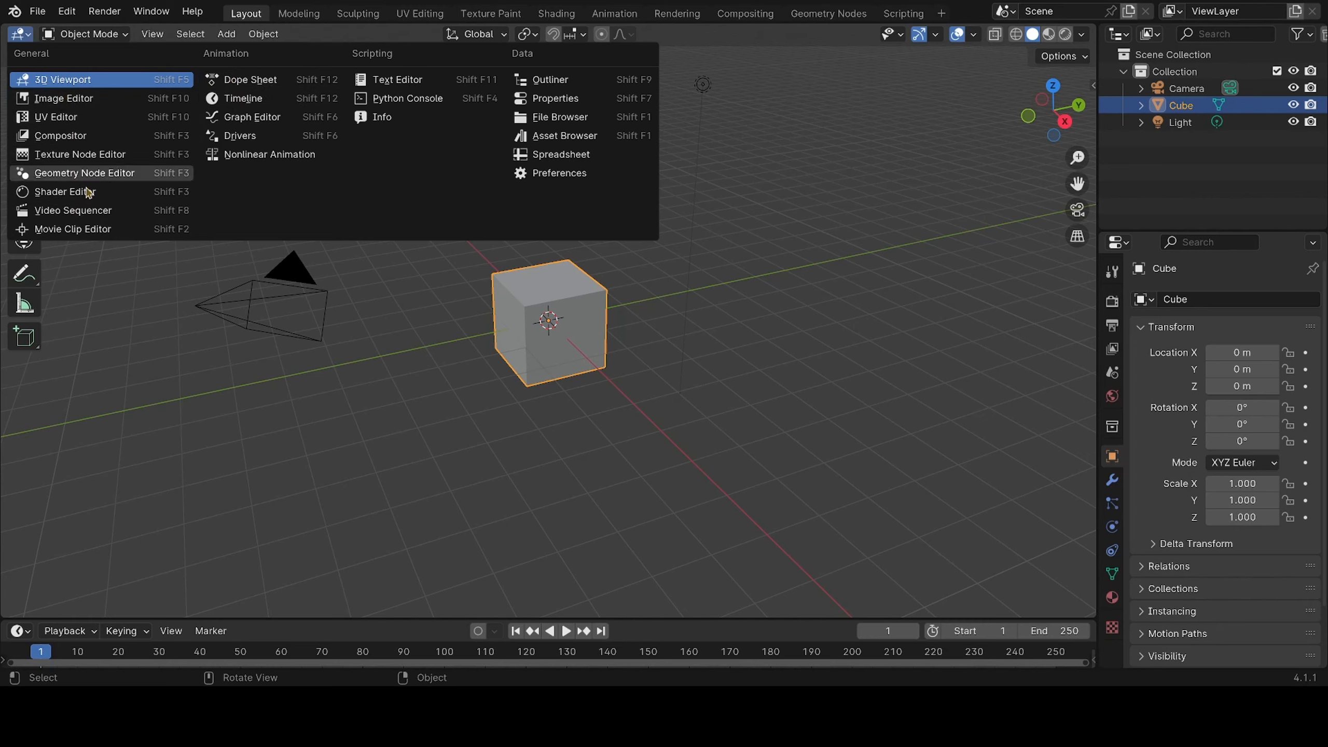
pyautogui.click(84, 214)
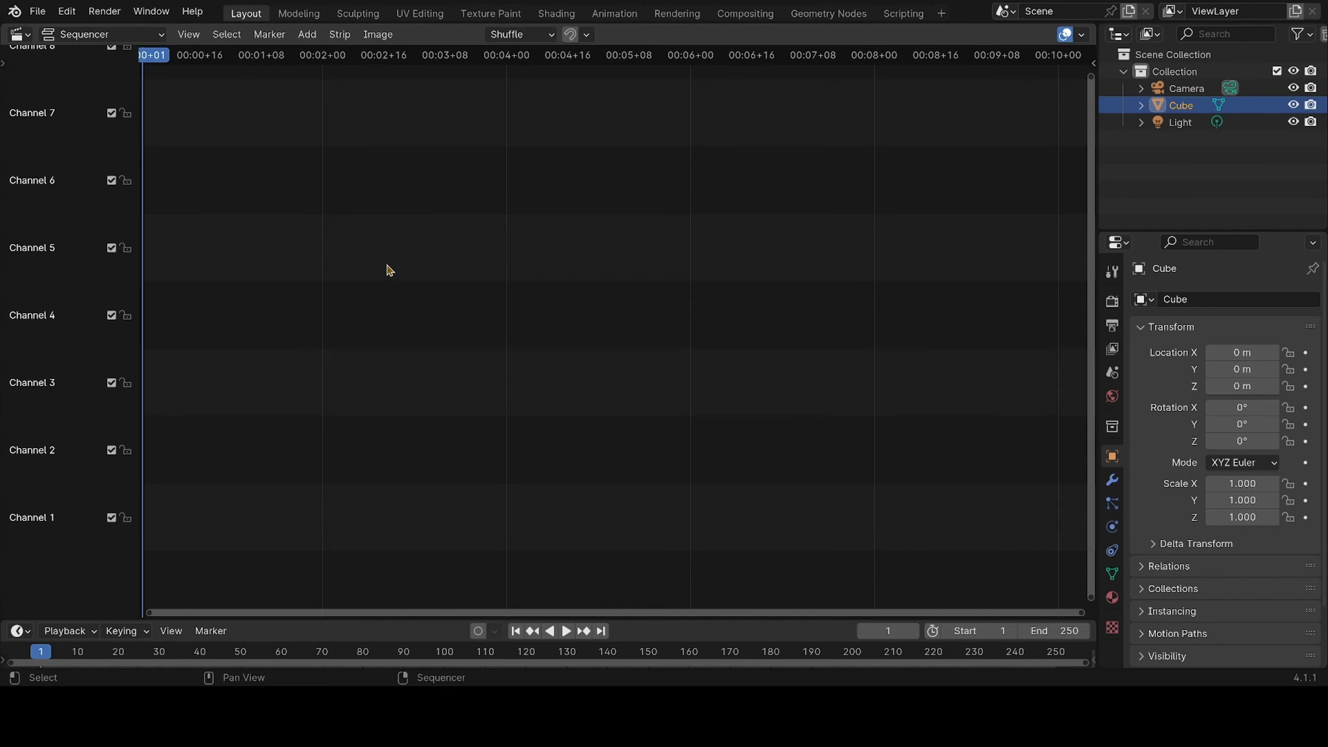
pyautogui.click(21, 35)
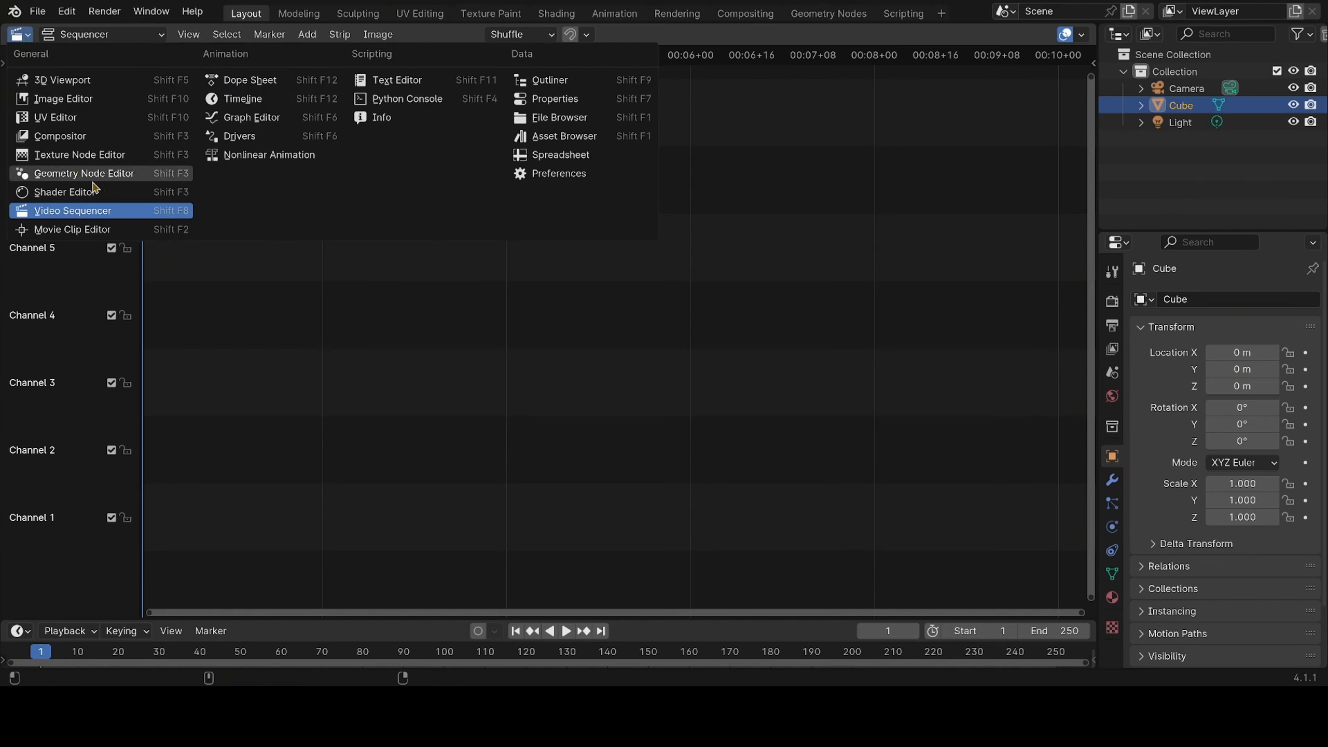
pyautogui.click(77, 120)
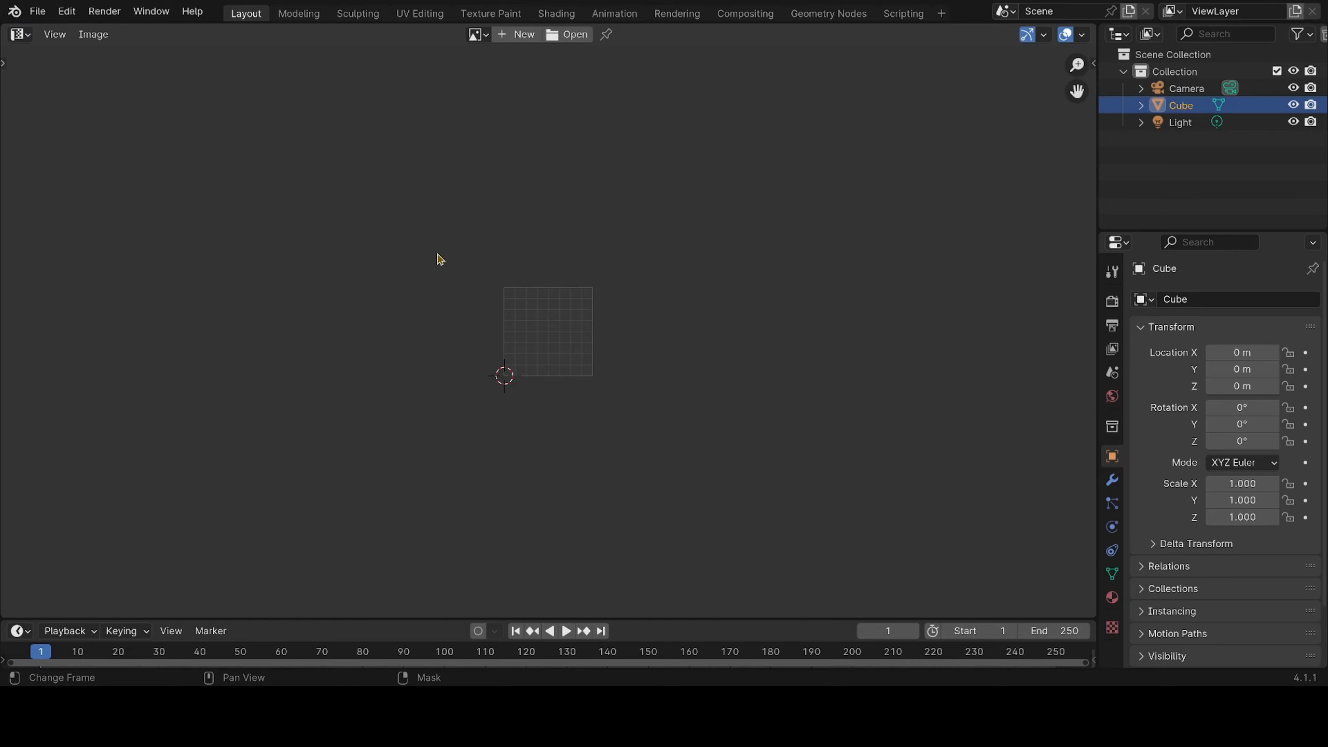
# Change the main editor area back to the 3D Viewport
pyautogui.click(20, 35)
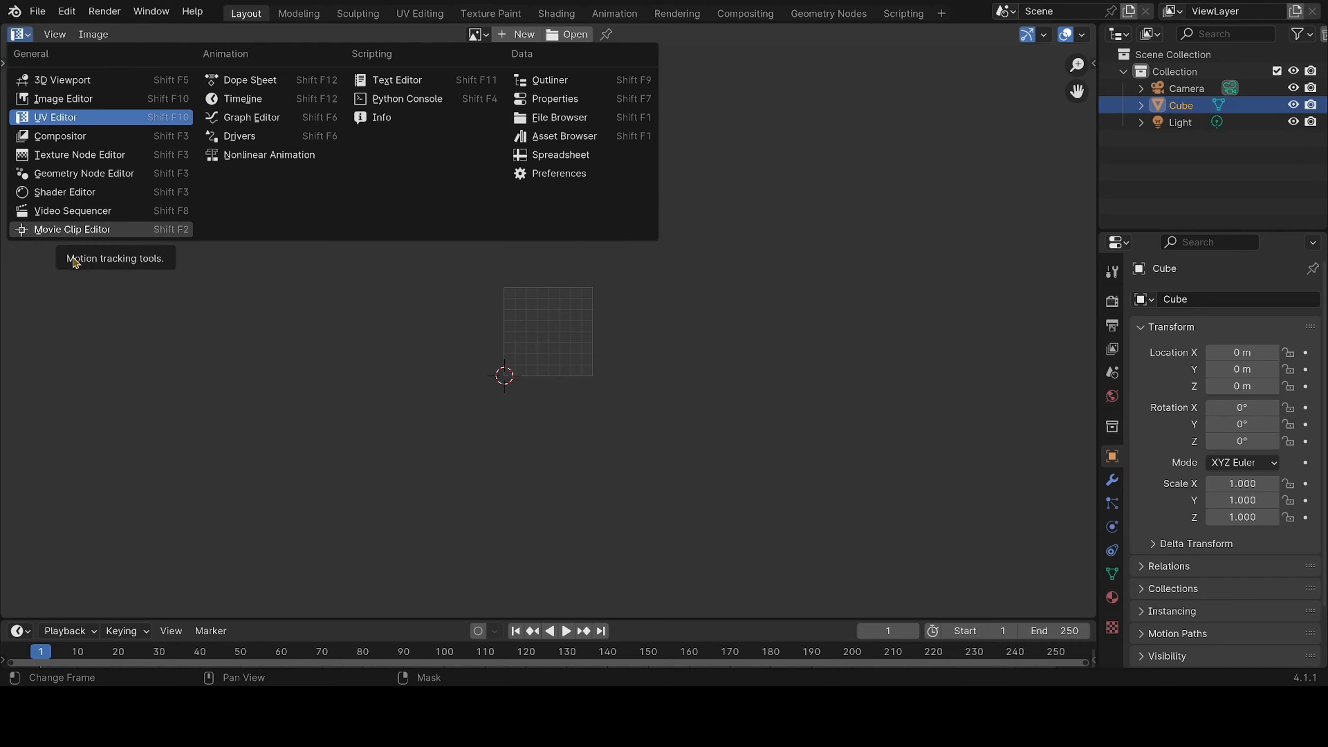
pyautogui.click(21, 39)
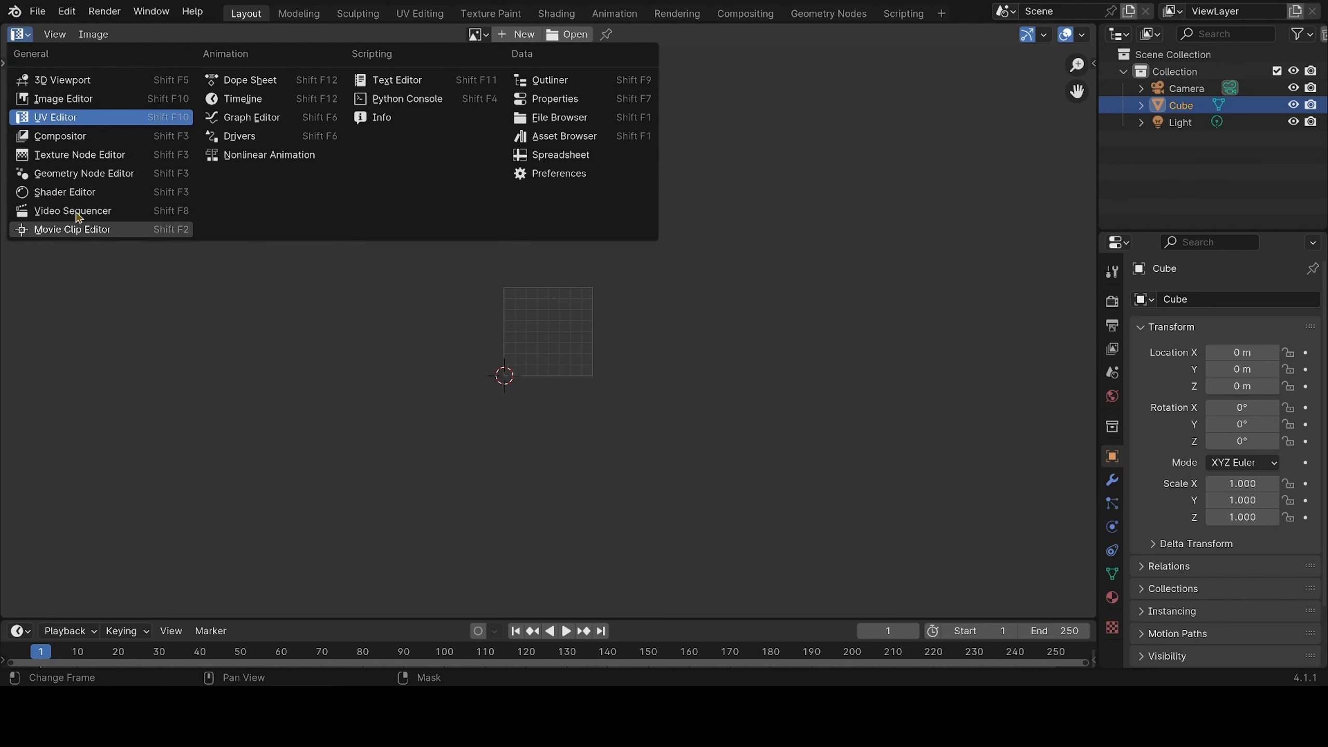
pyautogui.click(69, 81)
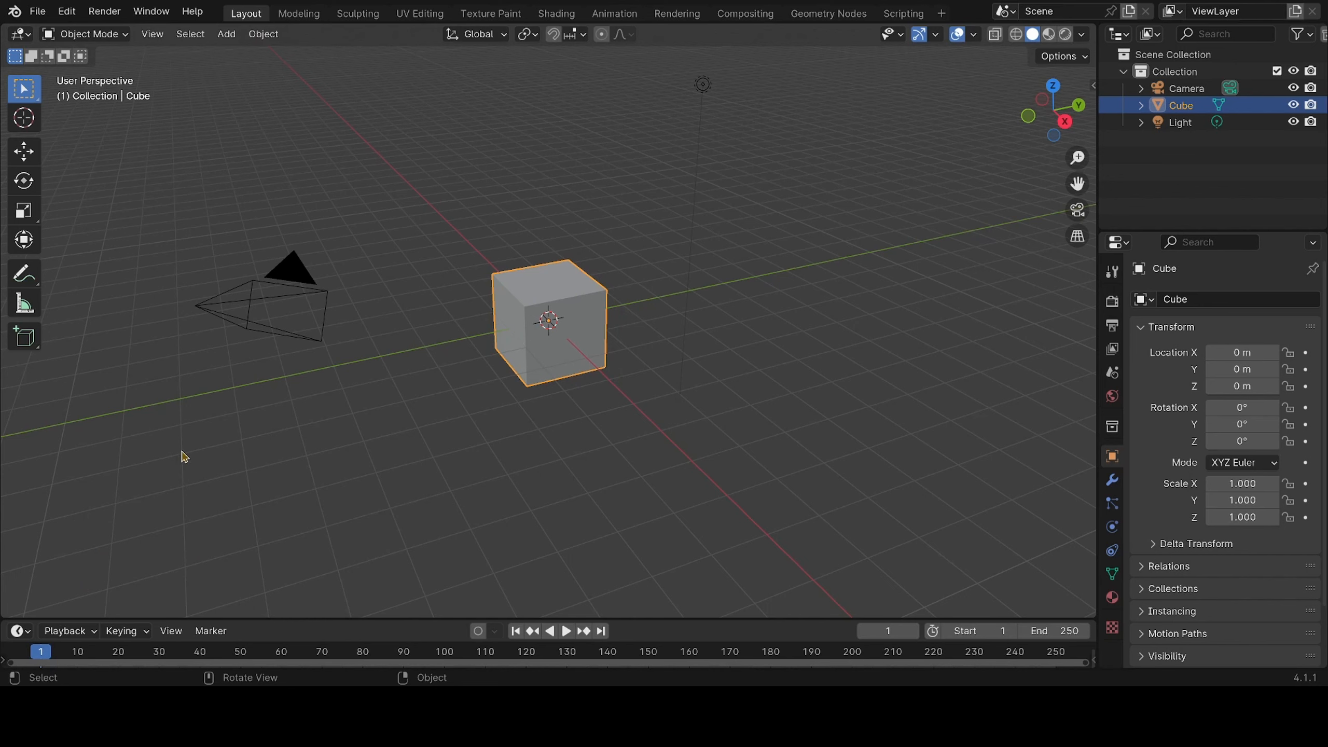
# Look through the mesh primitives that can be added to the scene
pyautogui.hotkey('shift', 'a')
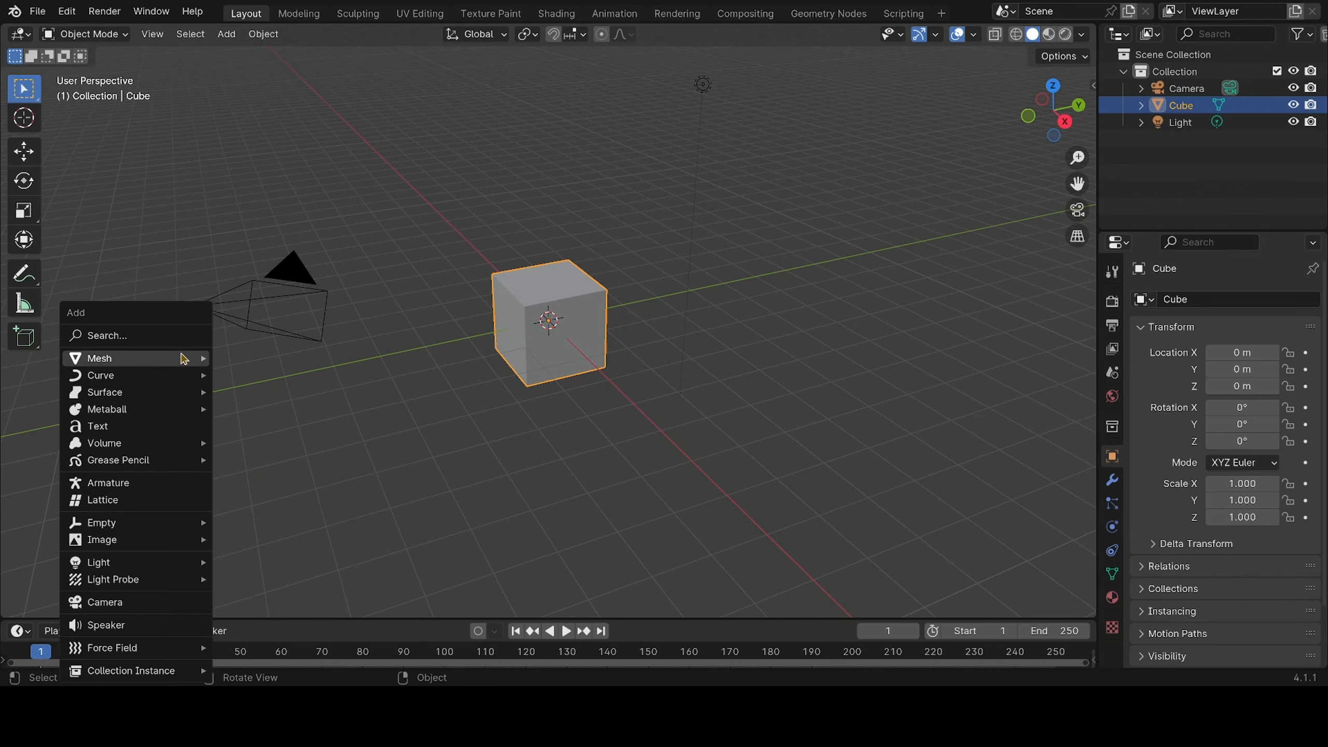
pyautogui.moveTo(183, 358)
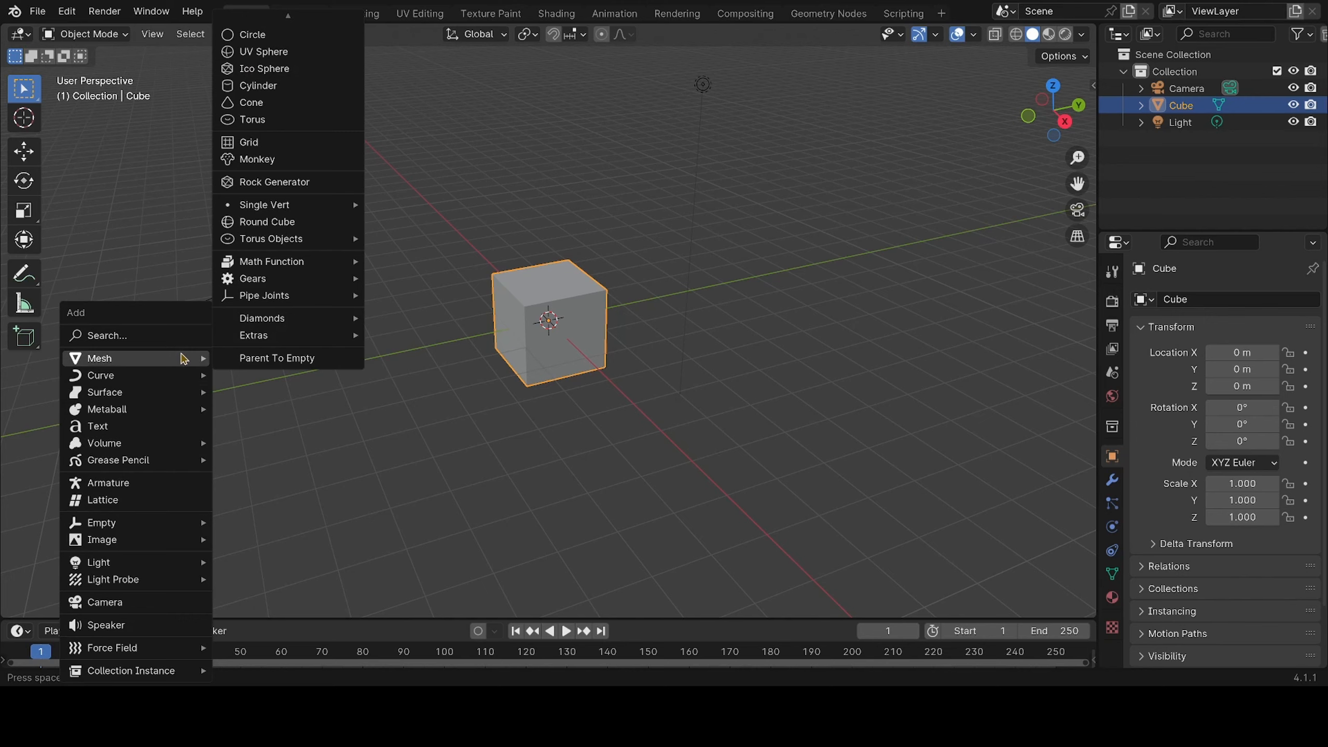
pyautogui.scroll(2, 302, 73)
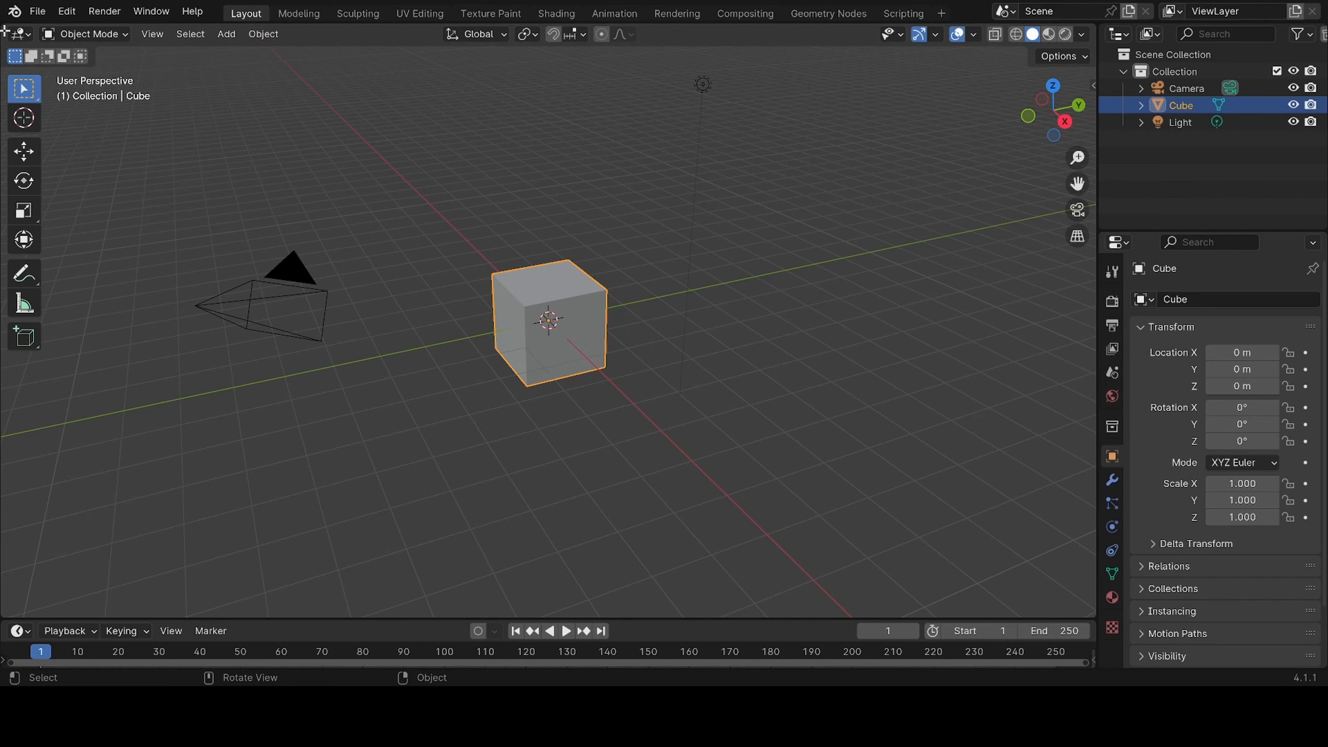
# Split the 3D viewport into a two-by-two layout, with the two columns orbited to face different sides of the cube
pyautogui.moveTo(5, 31); pyautogui.dragTo(486, 41)
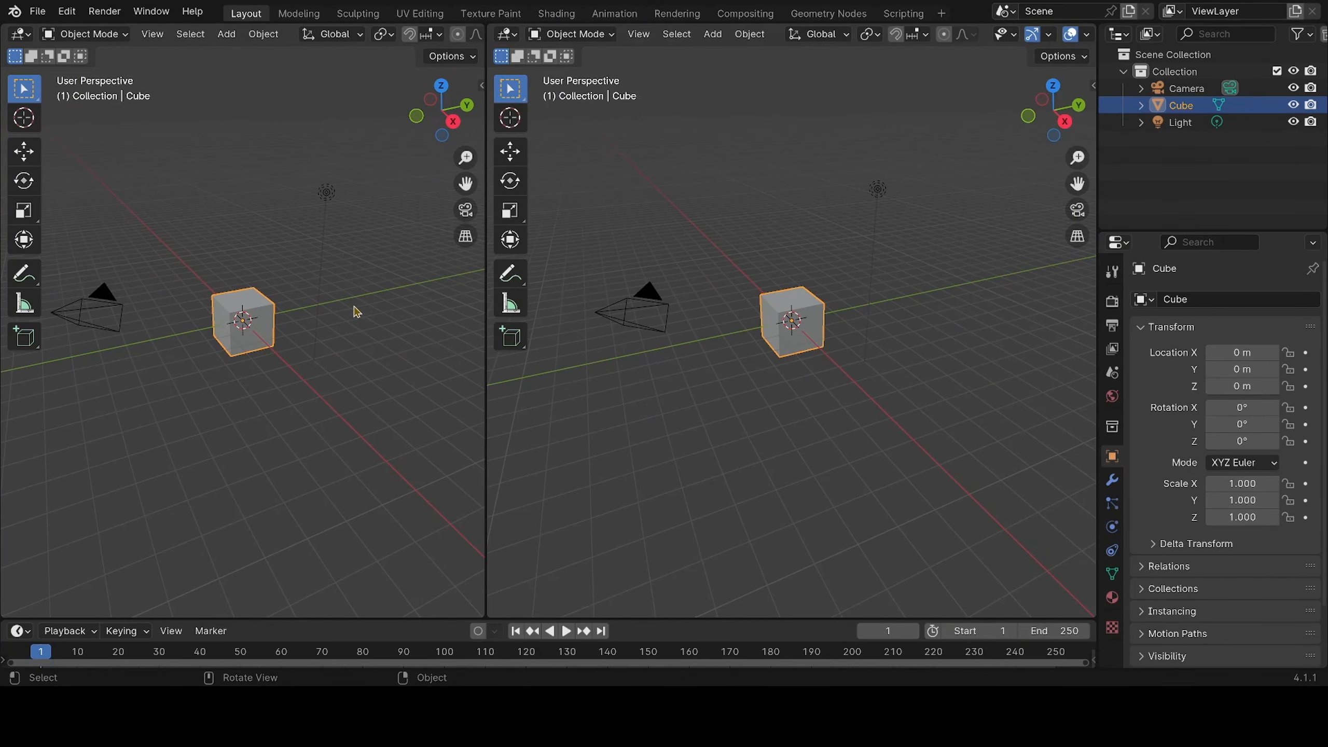
pyautogui.moveTo(374, 303); pyautogui.dragTo(135, 246, button='middle')
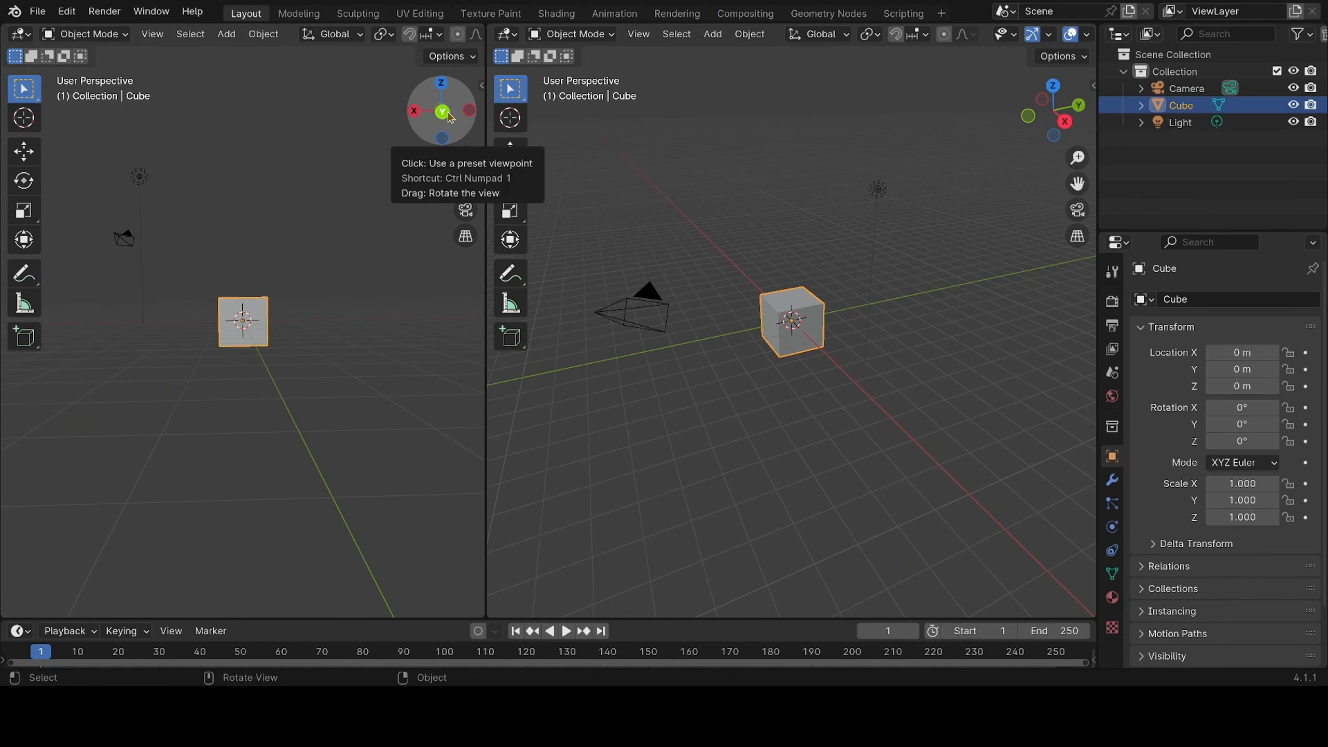
pyautogui.moveTo(742, 391); pyautogui.dragTo(694, 344, button='middle')
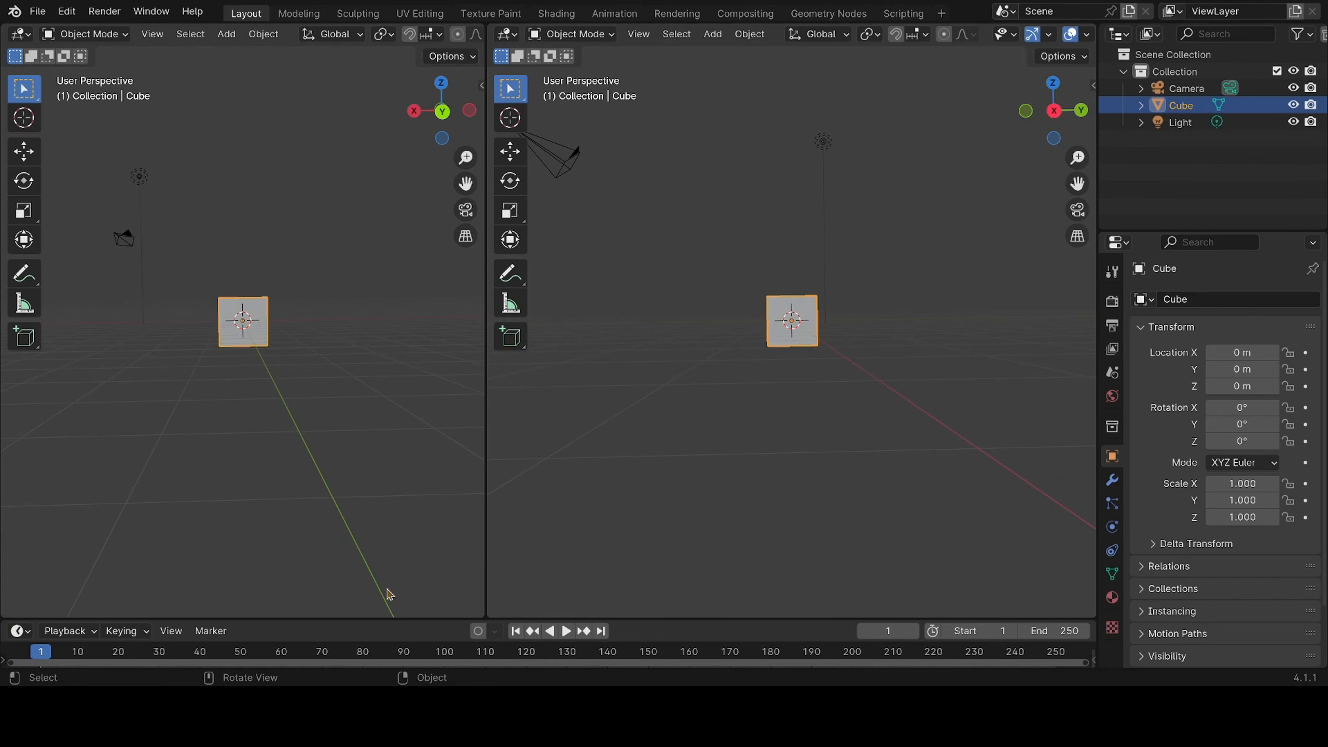
pyautogui.moveTo(479, 615); pyautogui.dragTo(453, 266)
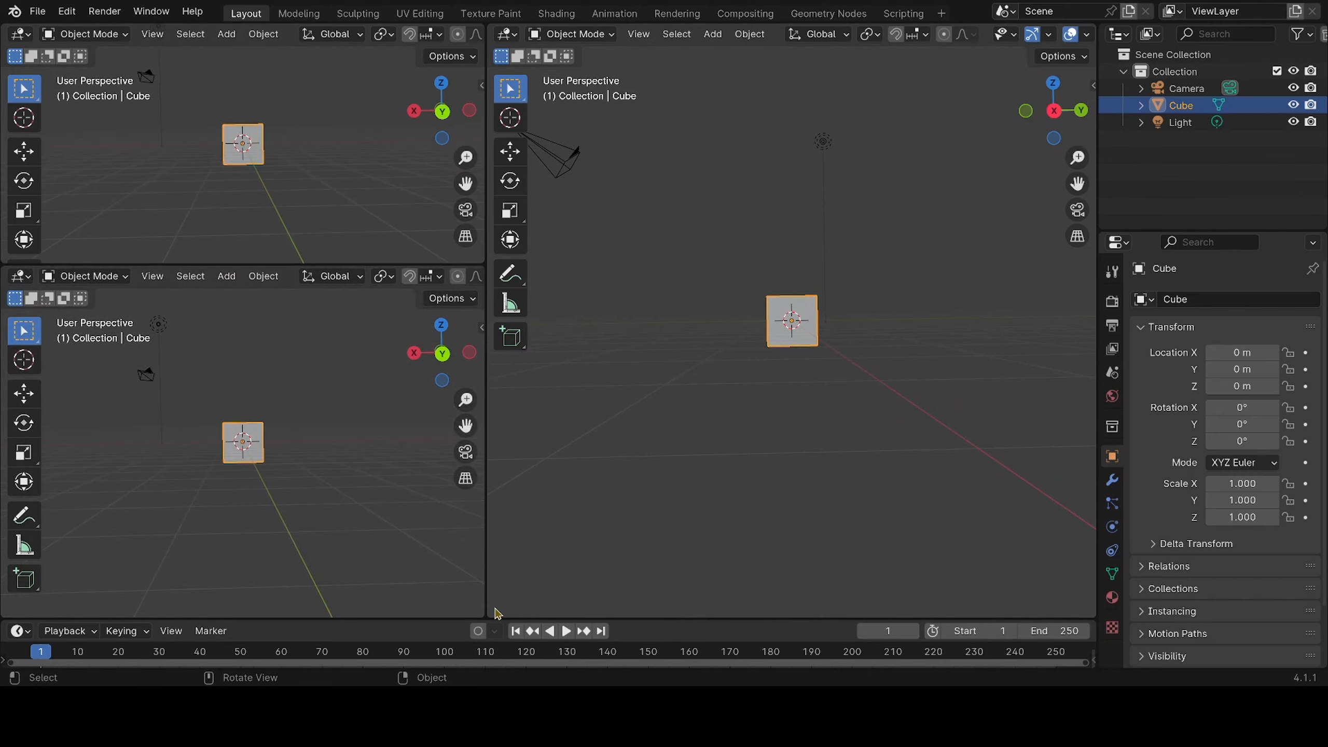
pyautogui.moveTo(491, 615); pyautogui.dragTo(489, 261)
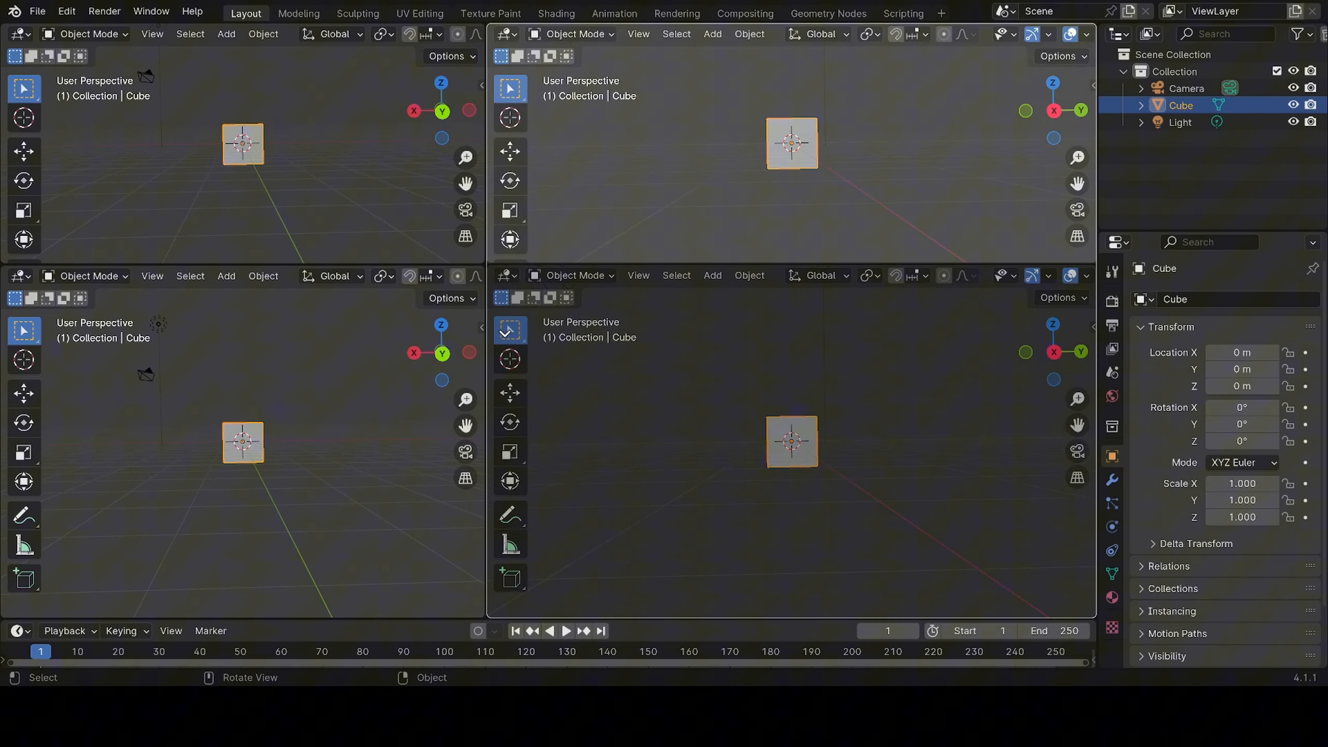
# Join the split areas back into a single 3D viewport
pyautogui.moveTo(505, 333); pyautogui.dragTo(506, 334)
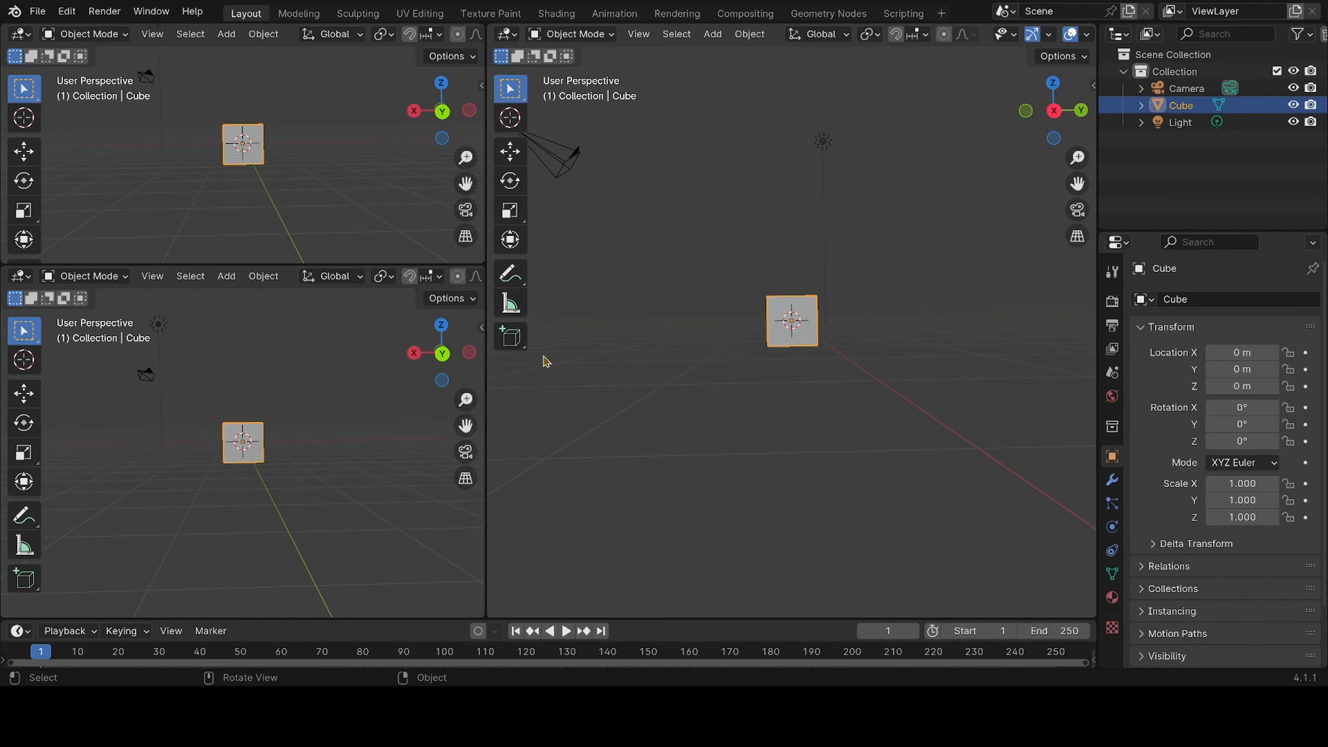
pyautogui.hotkey('ctrl', 'space')
# Orbit around the cube to view it from several sides
pyautogui.moveTo(544, 362); pyautogui.dragTo(701, 347, button='middle')
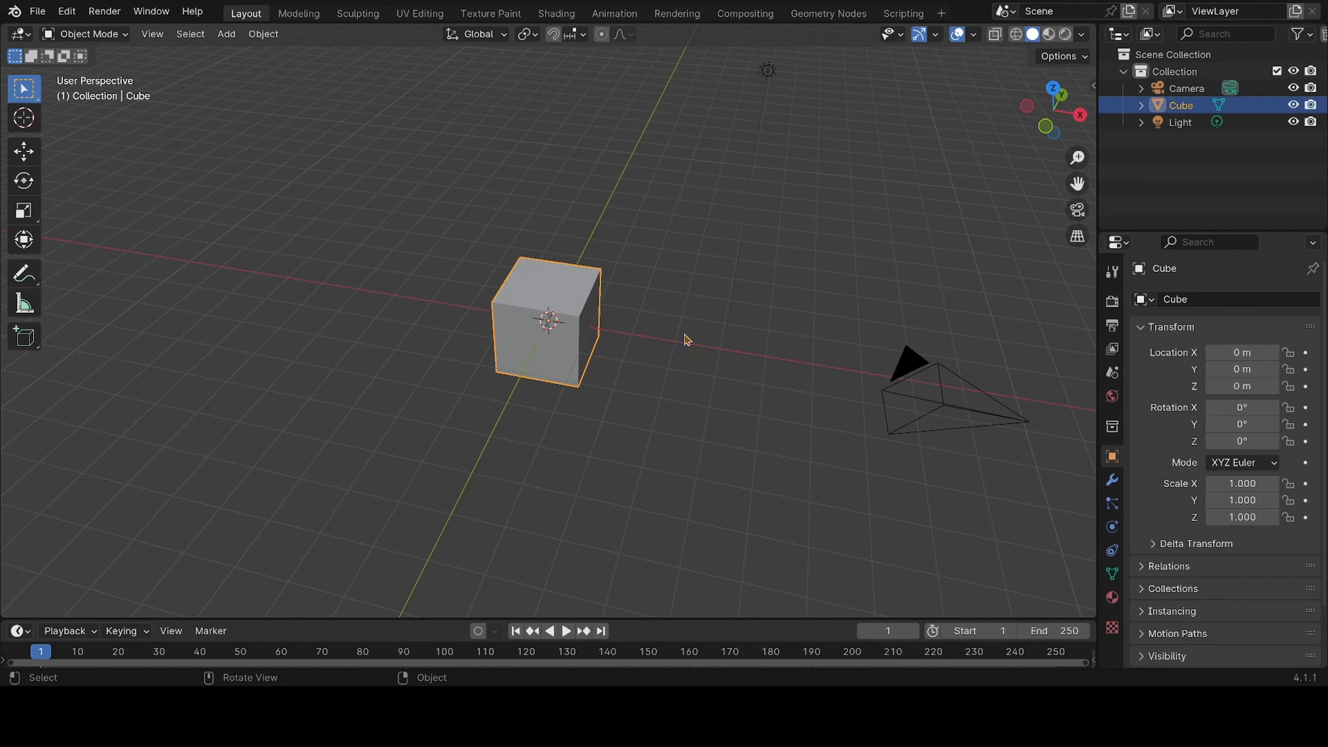
pyautogui.moveTo(617, 412); pyautogui.dragTo(663, 404, button='middle')
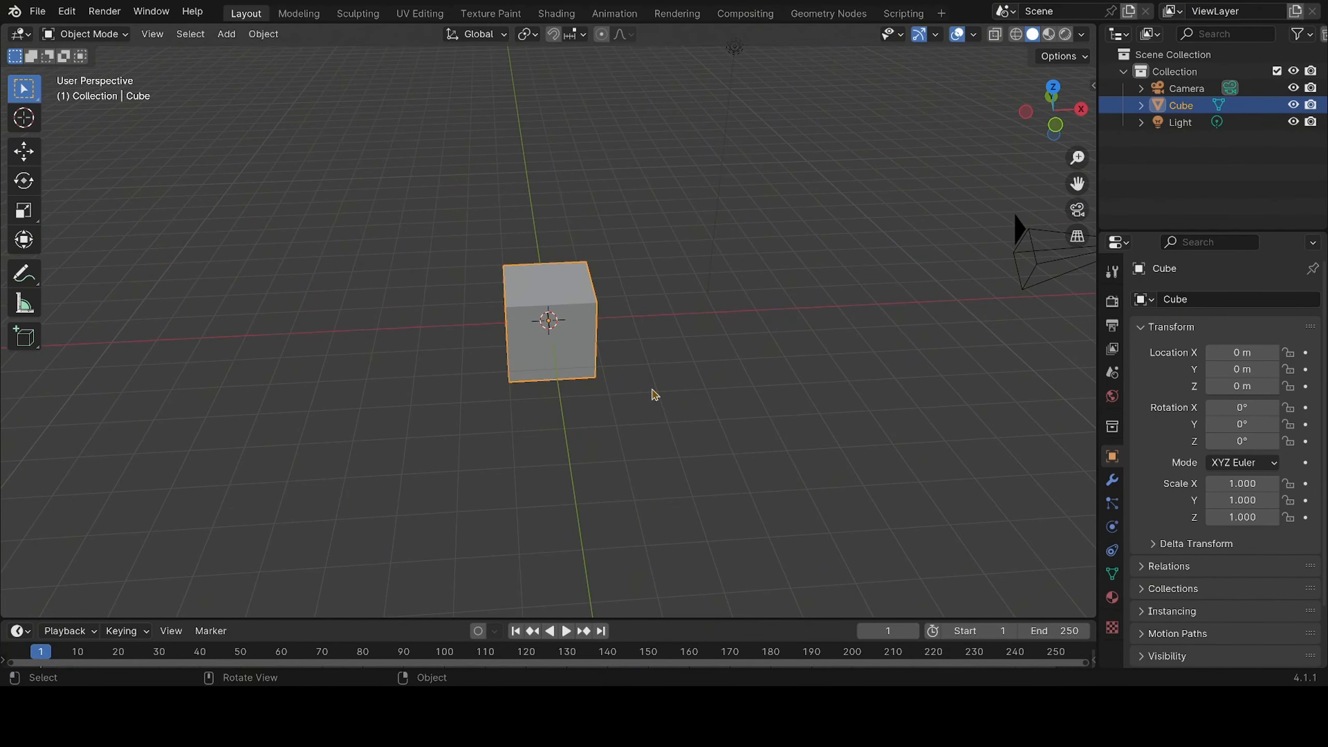
pyautogui.moveTo(739, 384); pyautogui.dragTo(575, 391, button='middle')
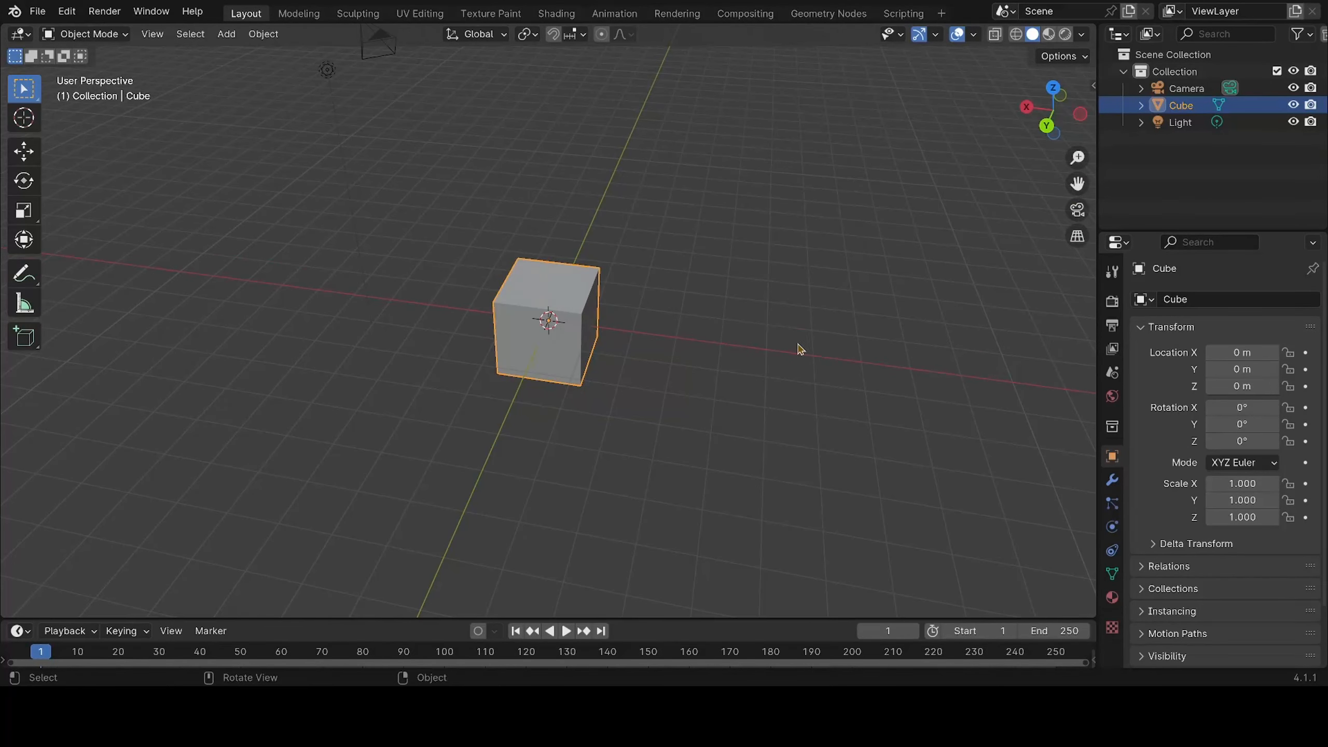
pyautogui.moveTo(799, 351); pyautogui.dragTo(612, 389, button='middle')
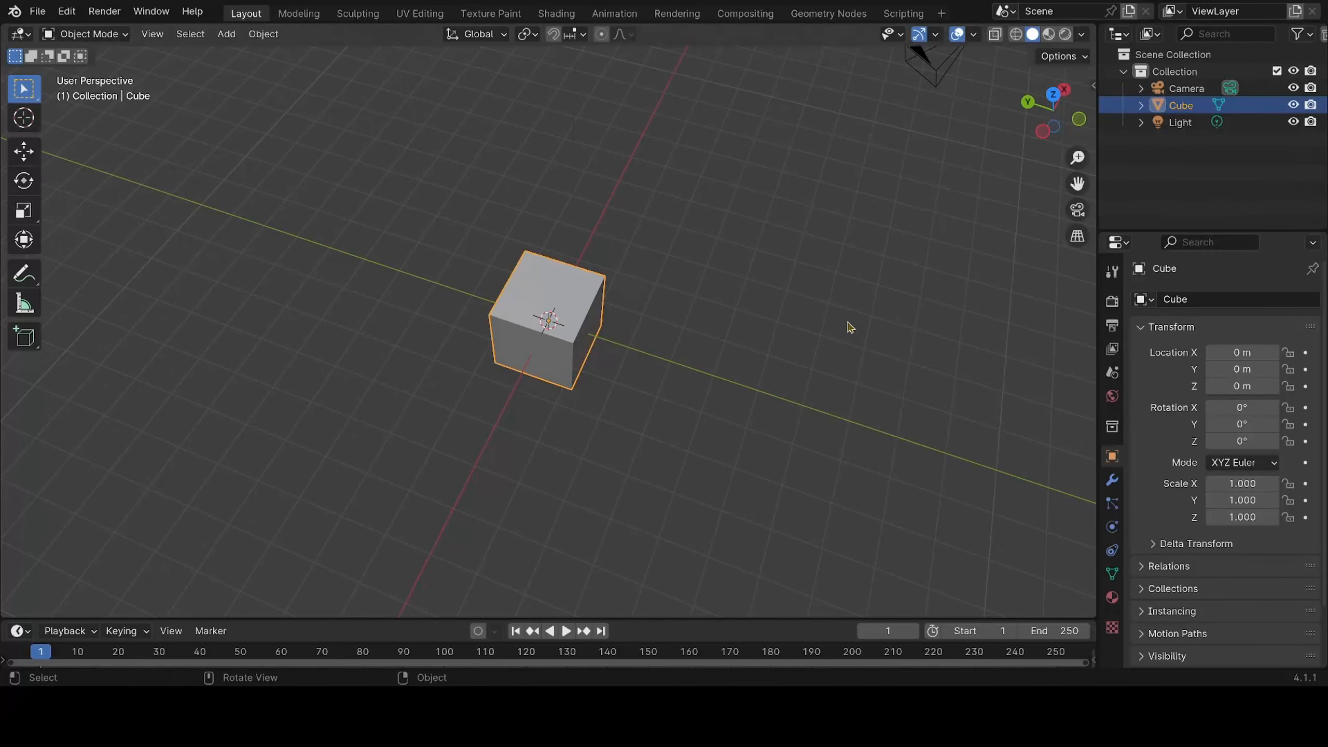
pyautogui.moveTo(892, 316)
pyautogui.mouseDown(button='middle')
pyautogui.moveTo(732, 333)
pyautogui.moveTo(711, 295)
pyautogui.moveTo(714, 264)
pyautogui.moveTo(786, 258)
pyautogui.moveTo(877, 321)
pyautogui.moveTo(868, 329)
pyautogui.mouseUp(button='middle')
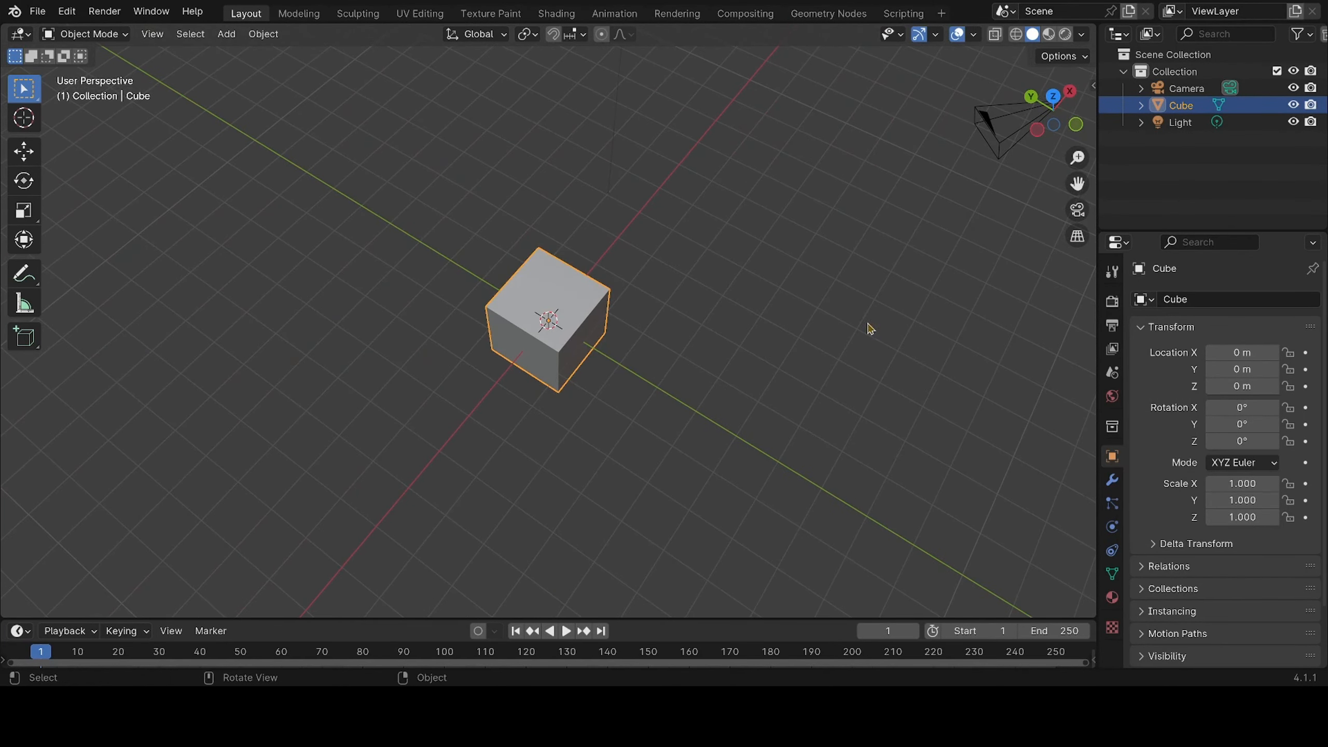
pyautogui.moveTo(632, 439); pyautogui.dragTo(719, 390, button='middle')
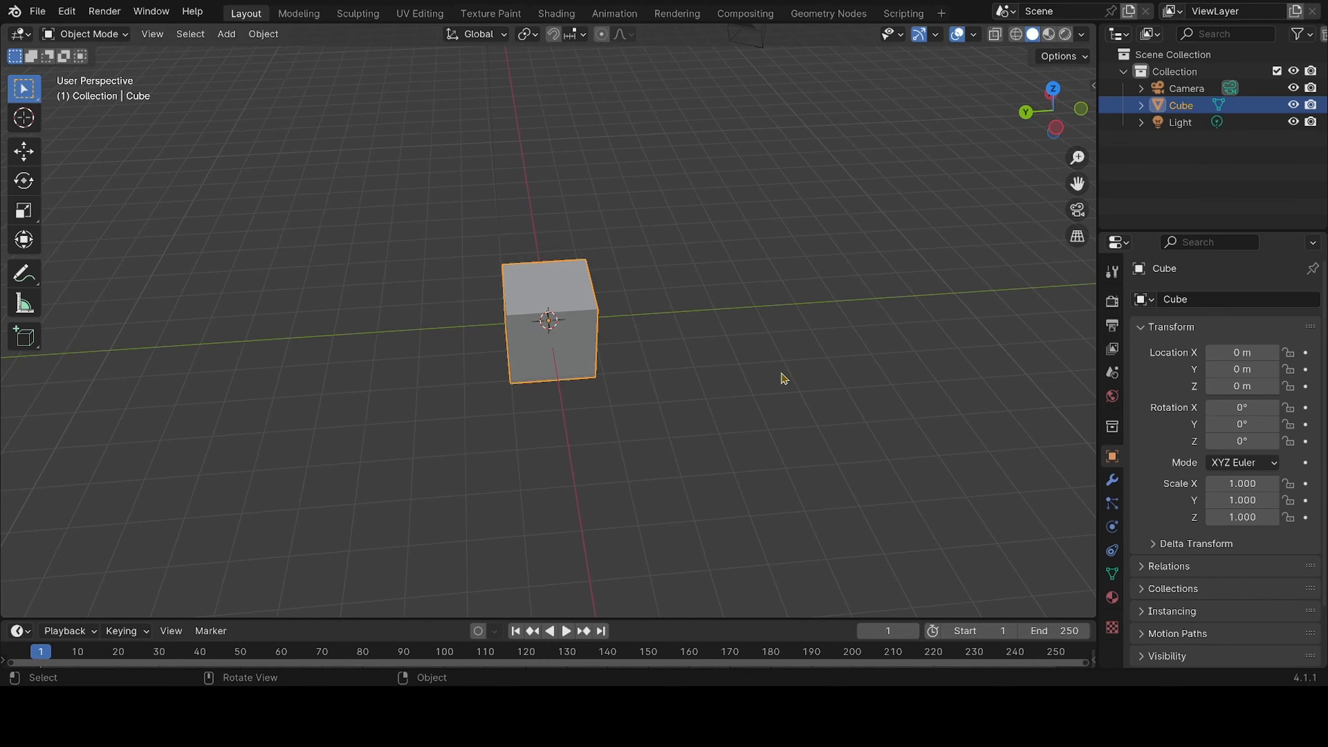
pyautogui.moveTo(783, 376); pyautogui.dragTo(697, 435, button='middle')
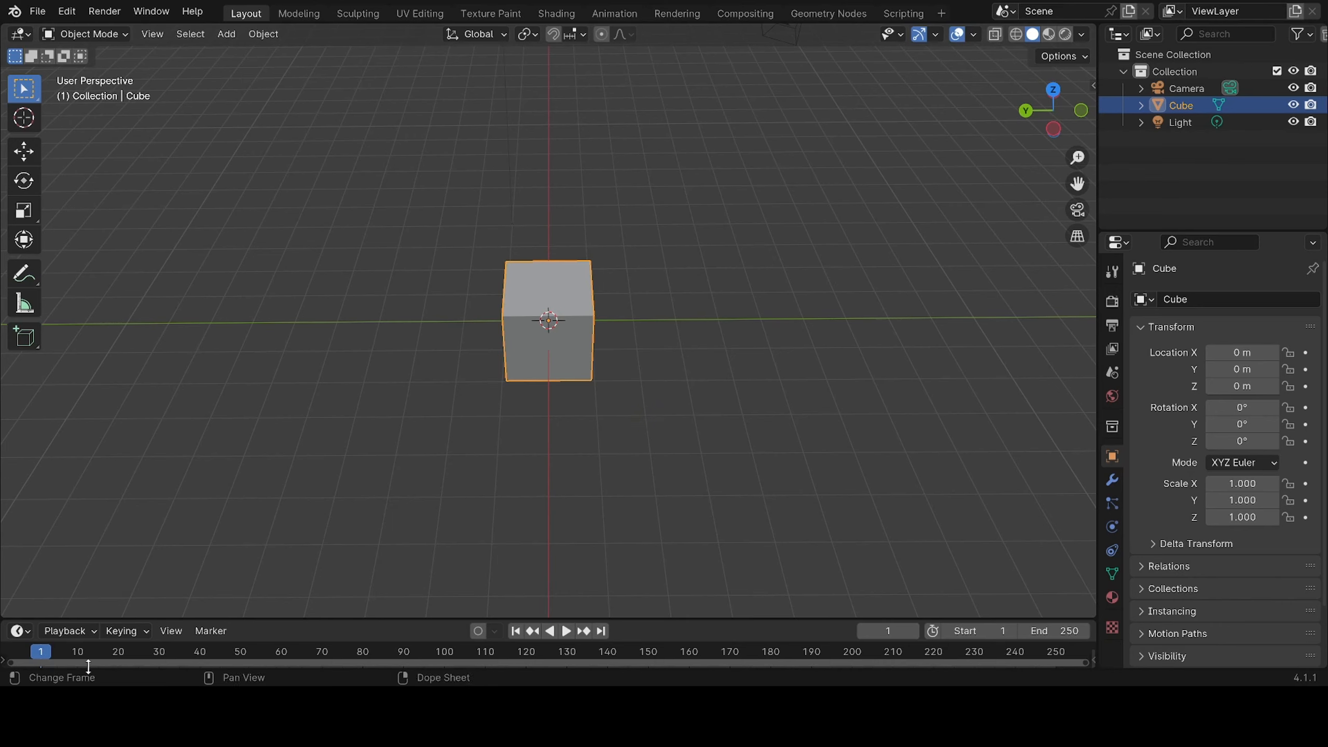
# Set the current frame to 0 in the timeline
pyautogui.click(45, 659)
pyautogui.press('Left')
pyautogui.press('Left')
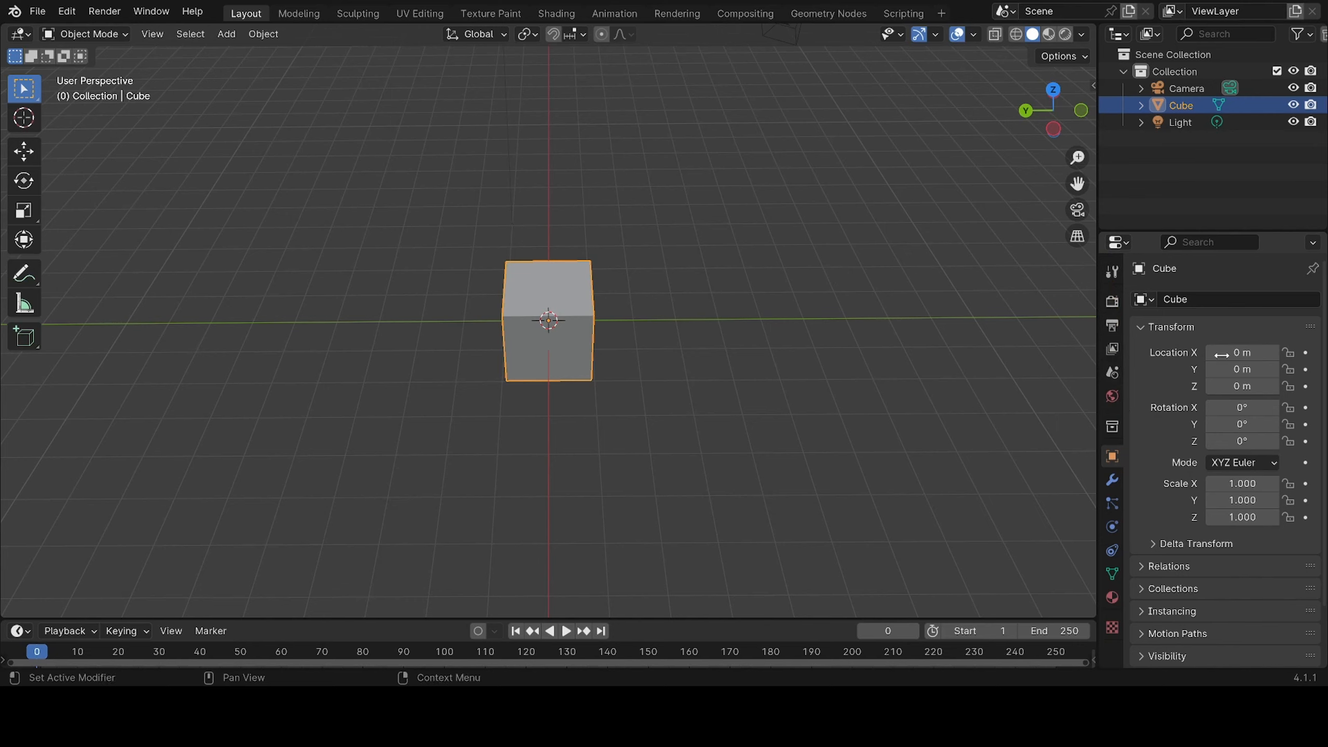
# Examine the render, tool, output, view layer and scene properties in turn
pyautogui.click(1111, 303)
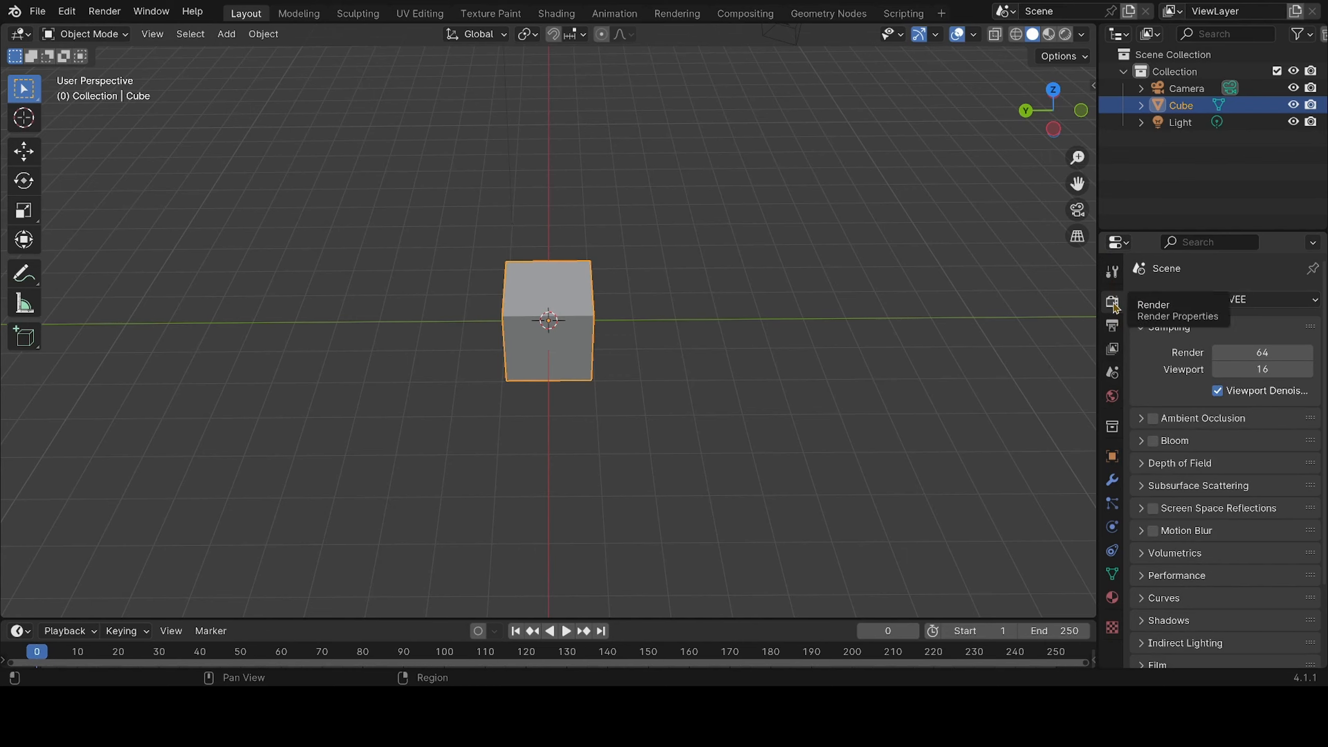
pyautogui.click(1113, 273)
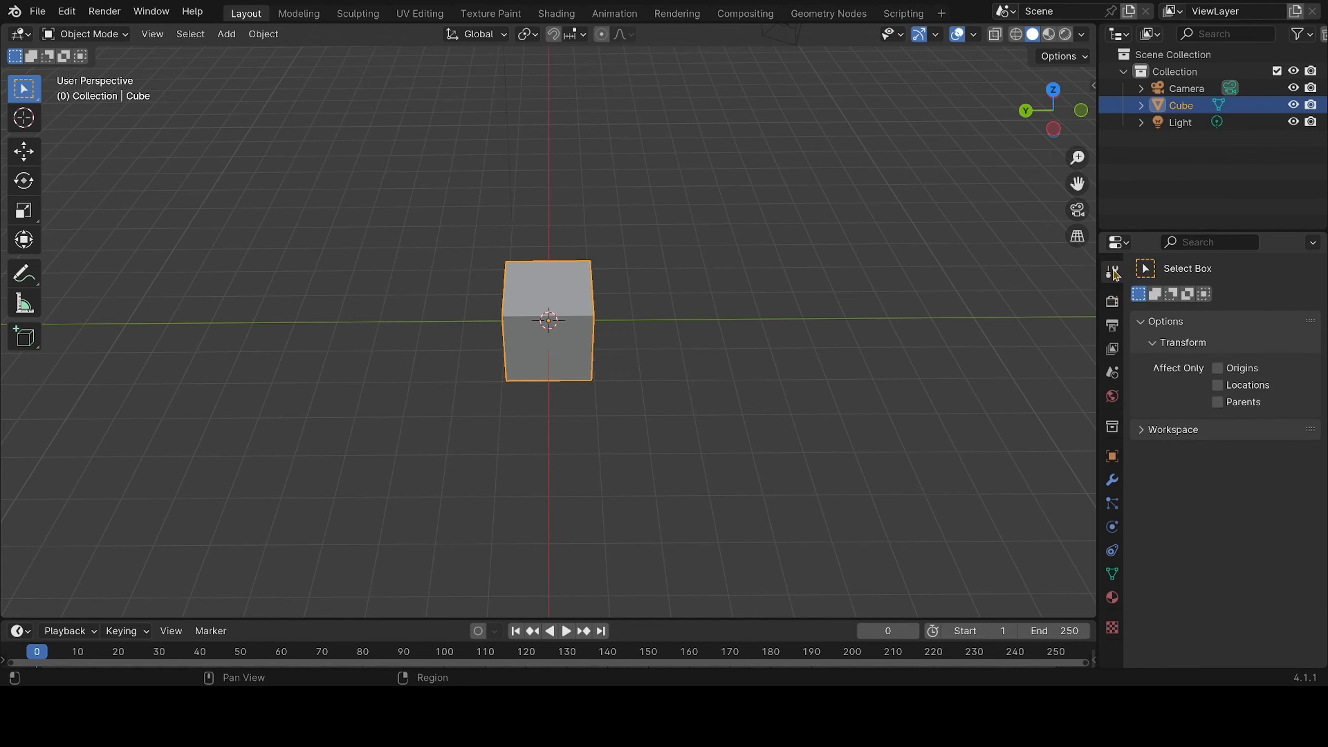
pyautogui.click(1113, 326)
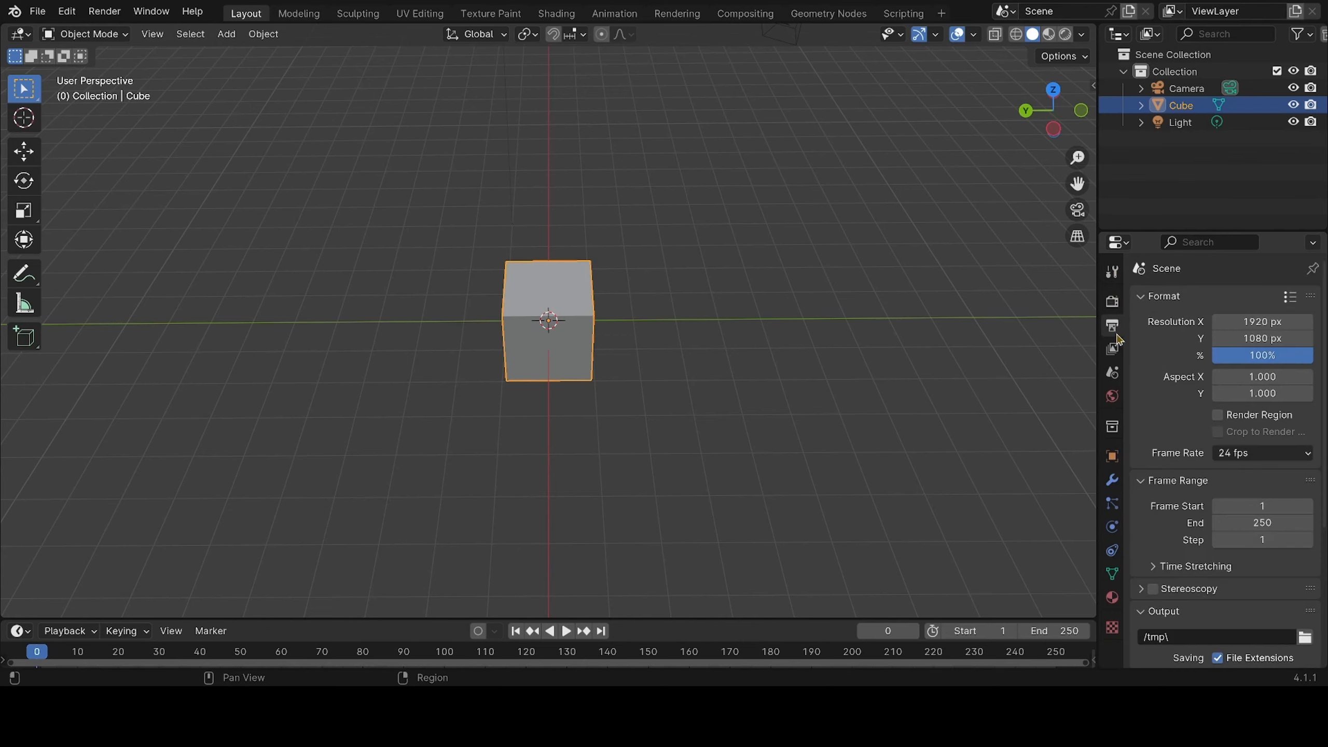
pyautogui.click(1113, 350)
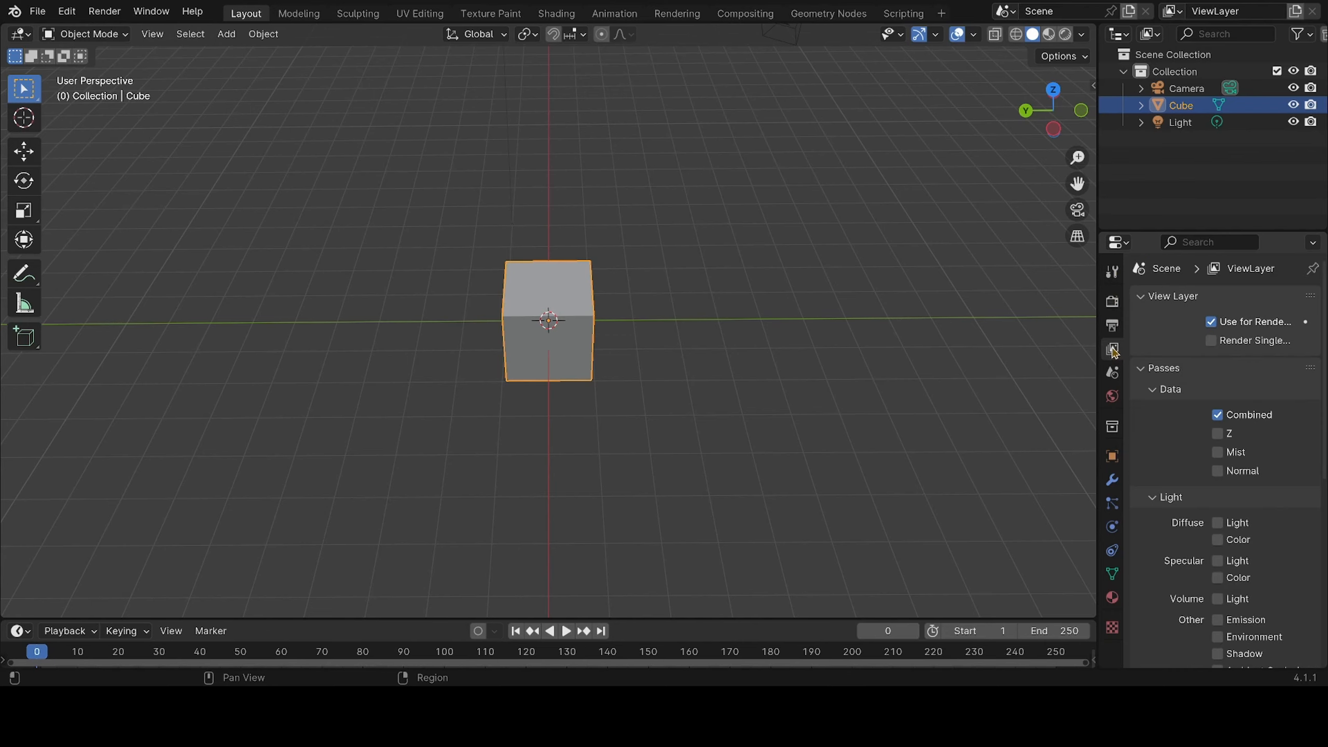
pyautogui.click(1112, 373)
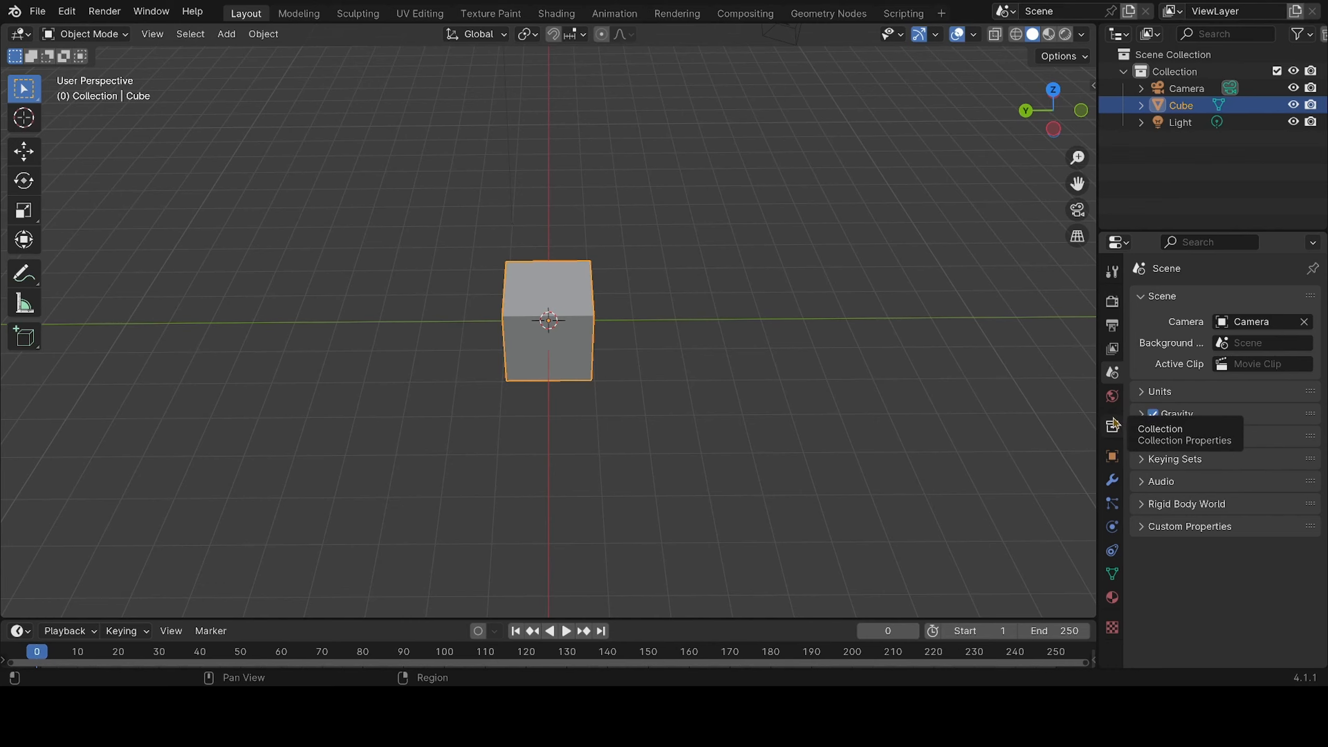
# Review the available render engines in the render properties, keeping EEVEE
pyautogui.click(1113, 302)
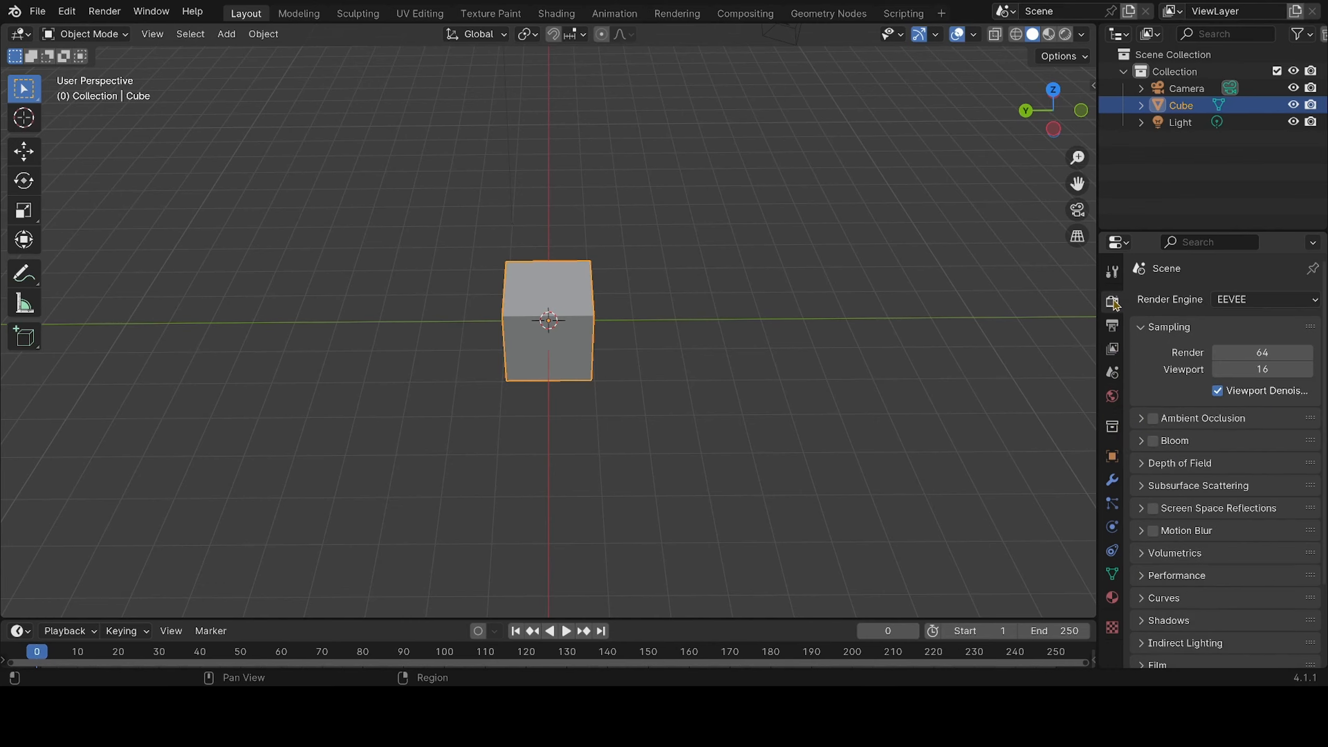
pyautogui.click(1240, 301)
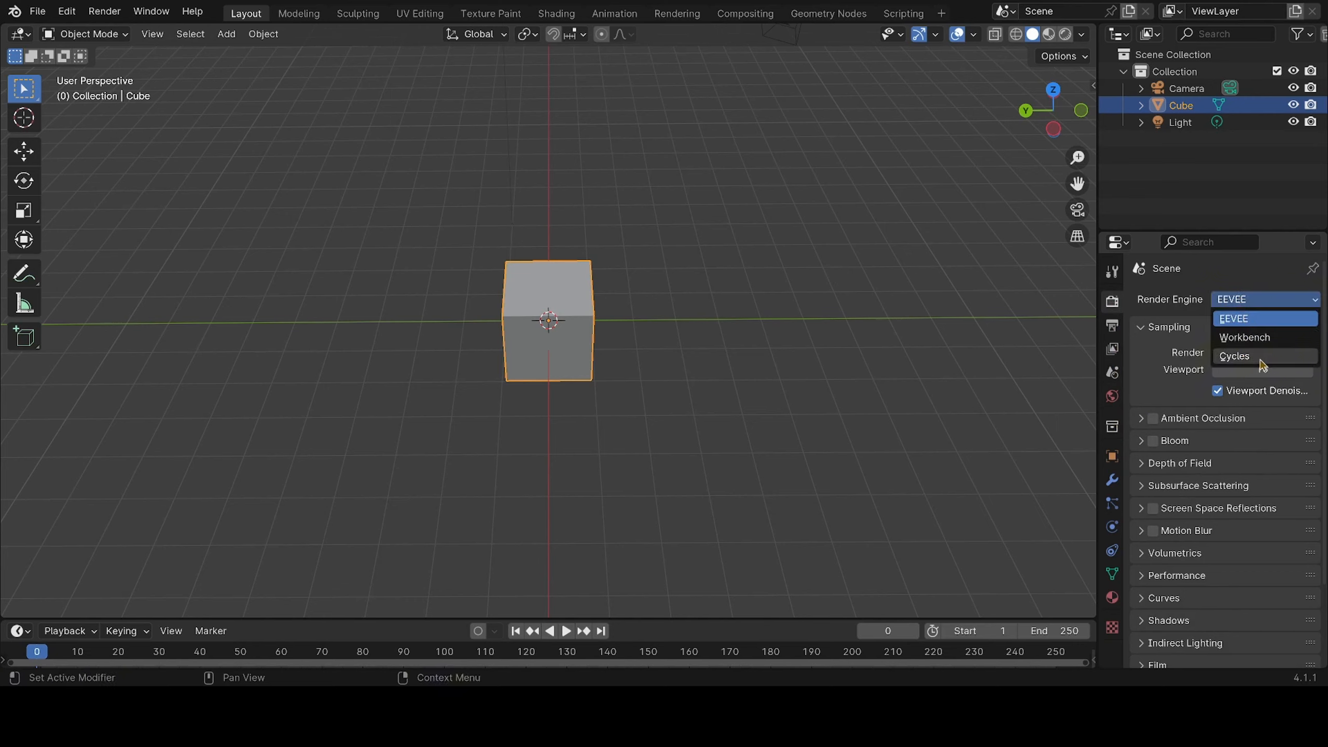
pyautogui.click(1259, 306)
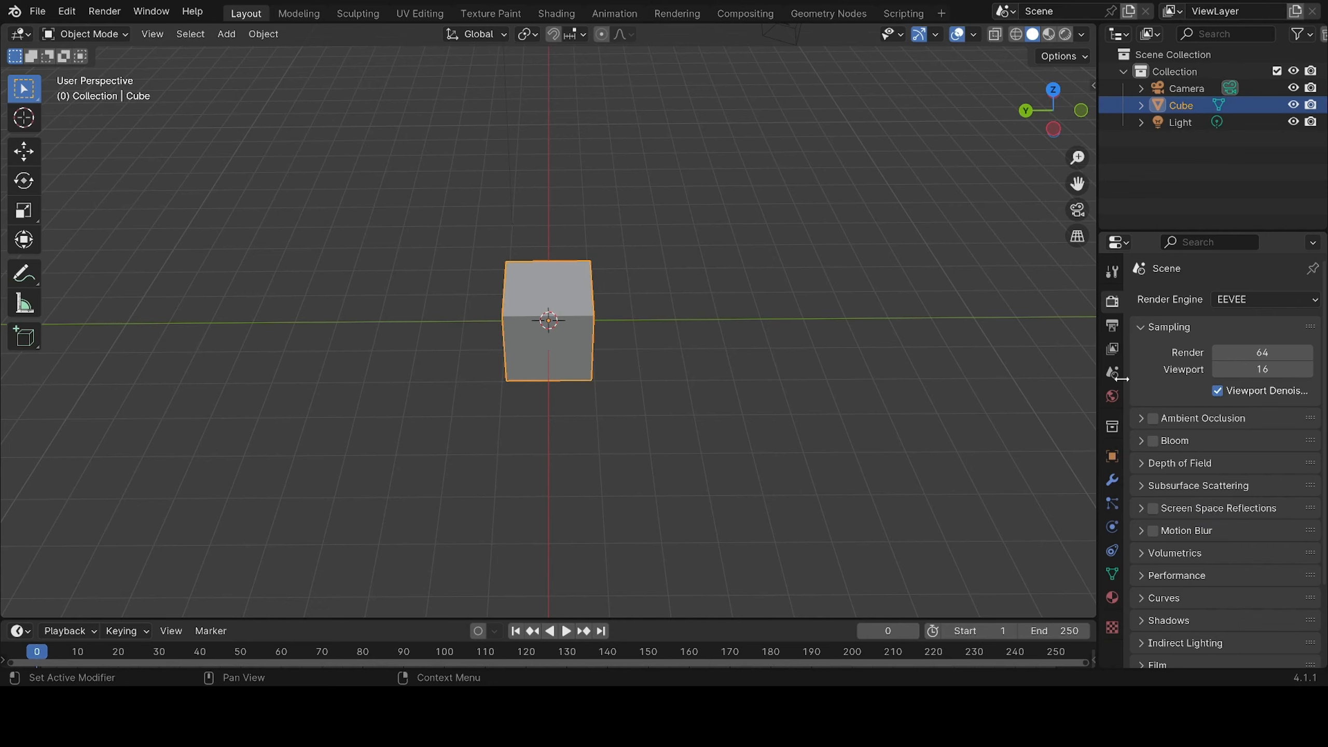
# Examine the output settings and the cube's object properties
pyautogui.click(1113, 327)
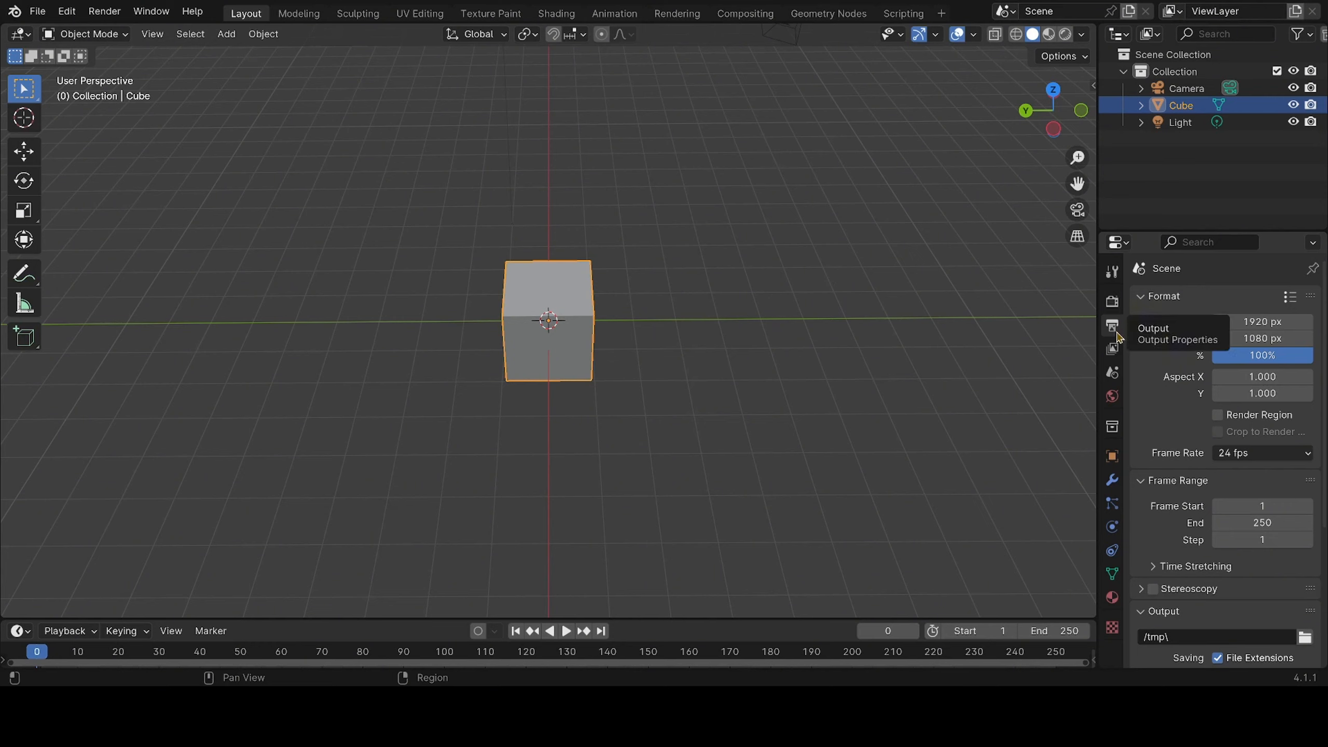
pyautogui.click(1120, 461)
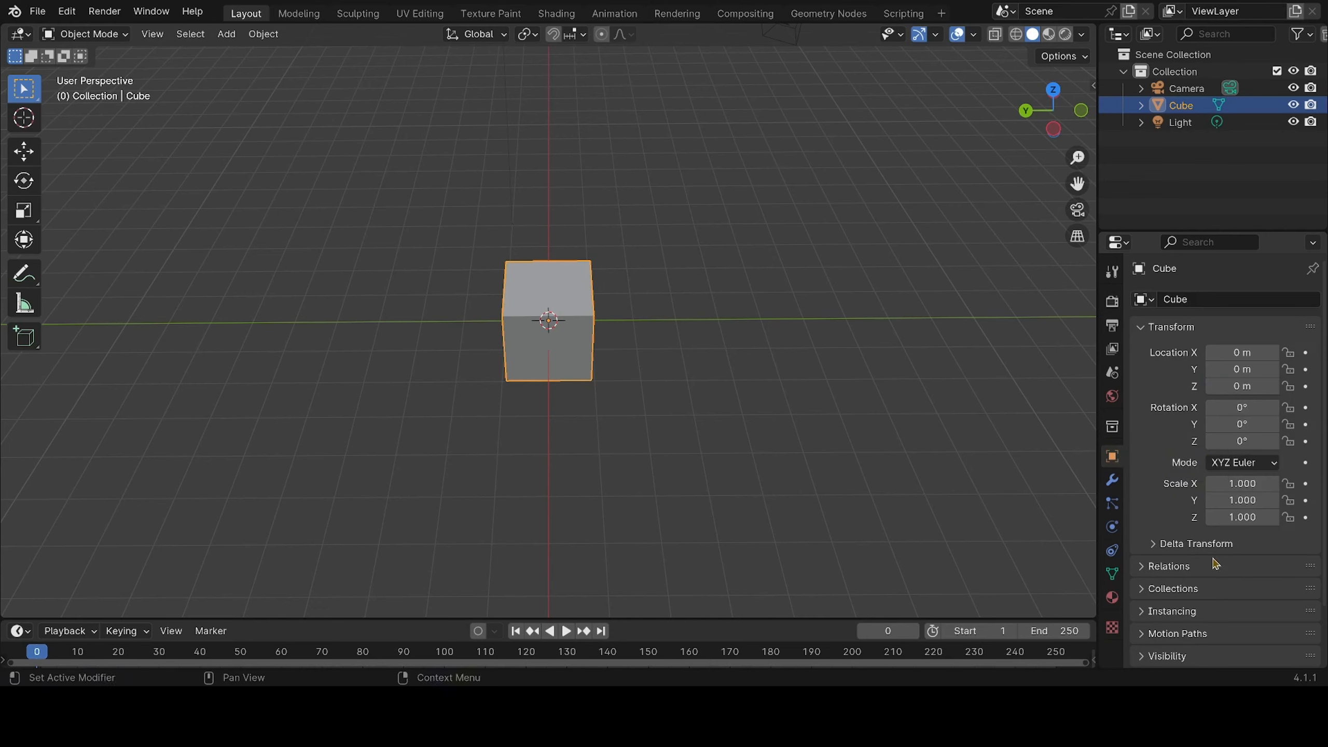
pyautogui.scroll(-1, 1214, 563)
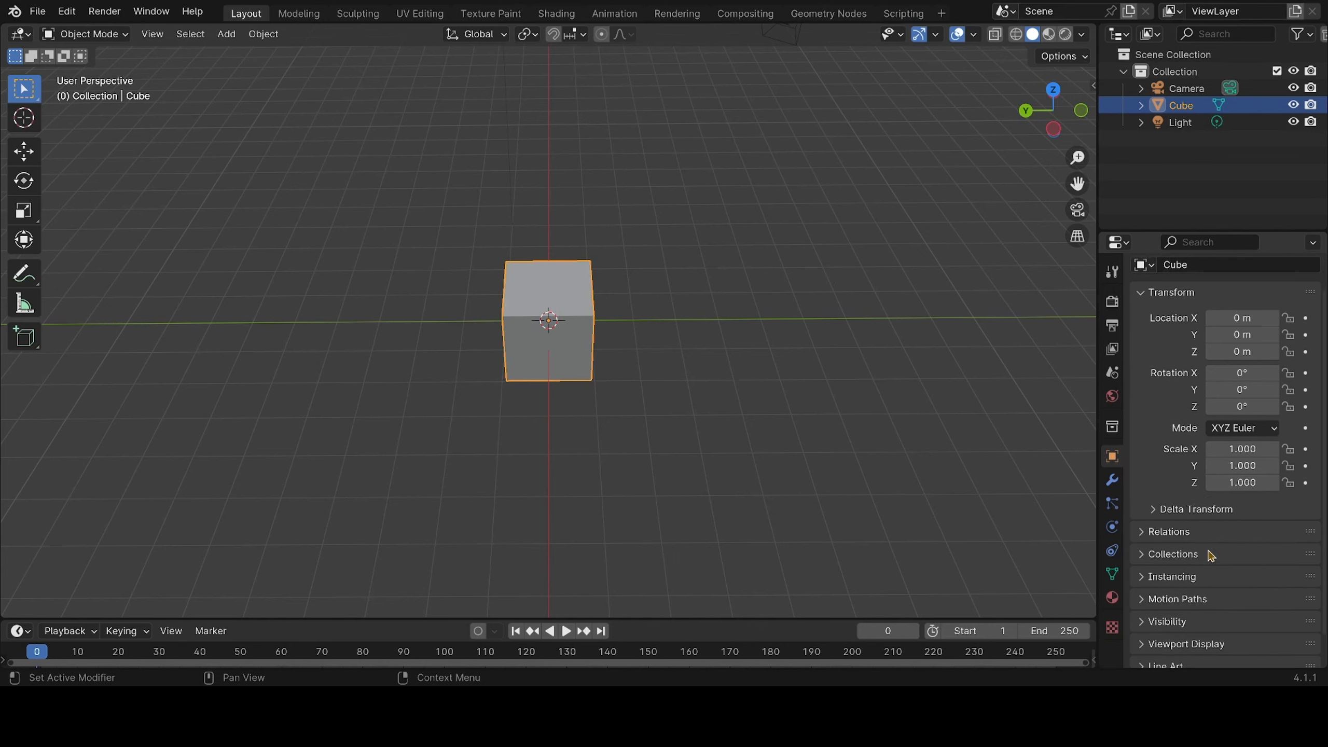
pyautogui.scroll(-1, 1212, 556)
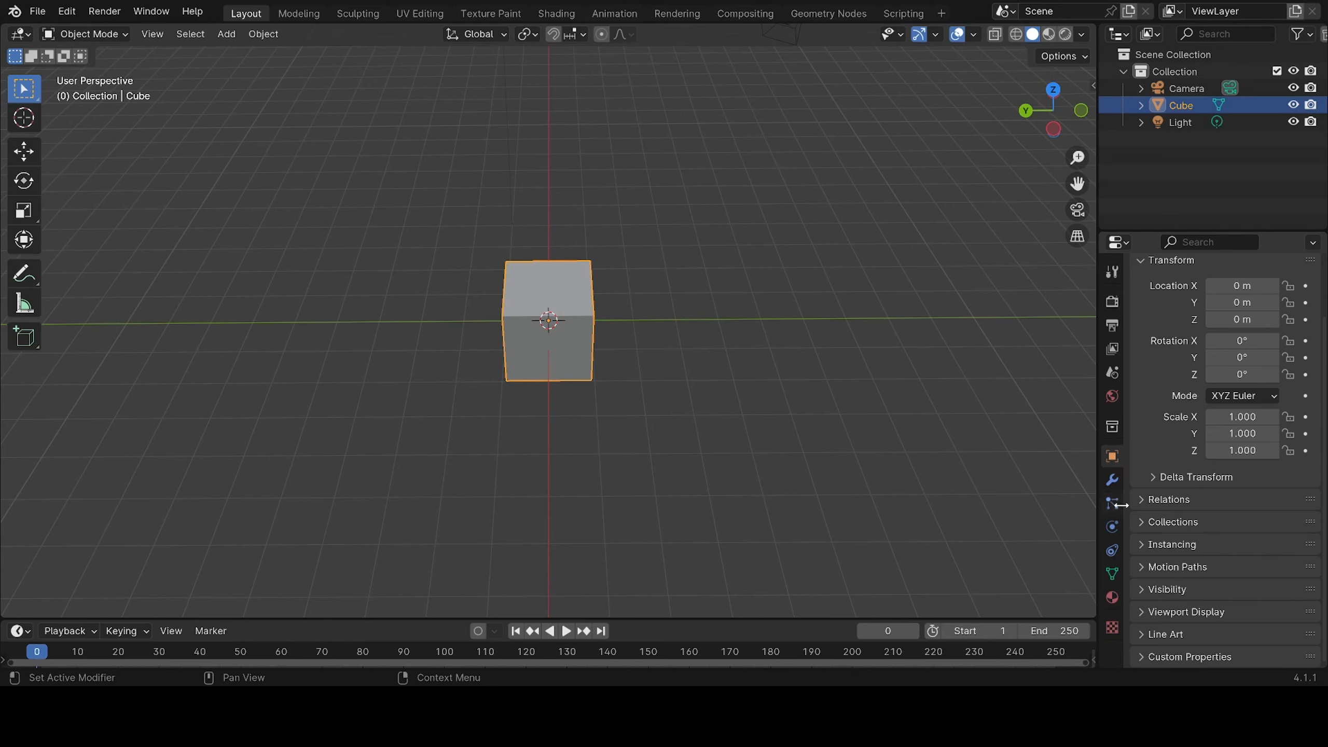
# Review the Edit, Generate, Deform and other modifier categories available for the cube without adding one
pyautogui.click(1111, 481)
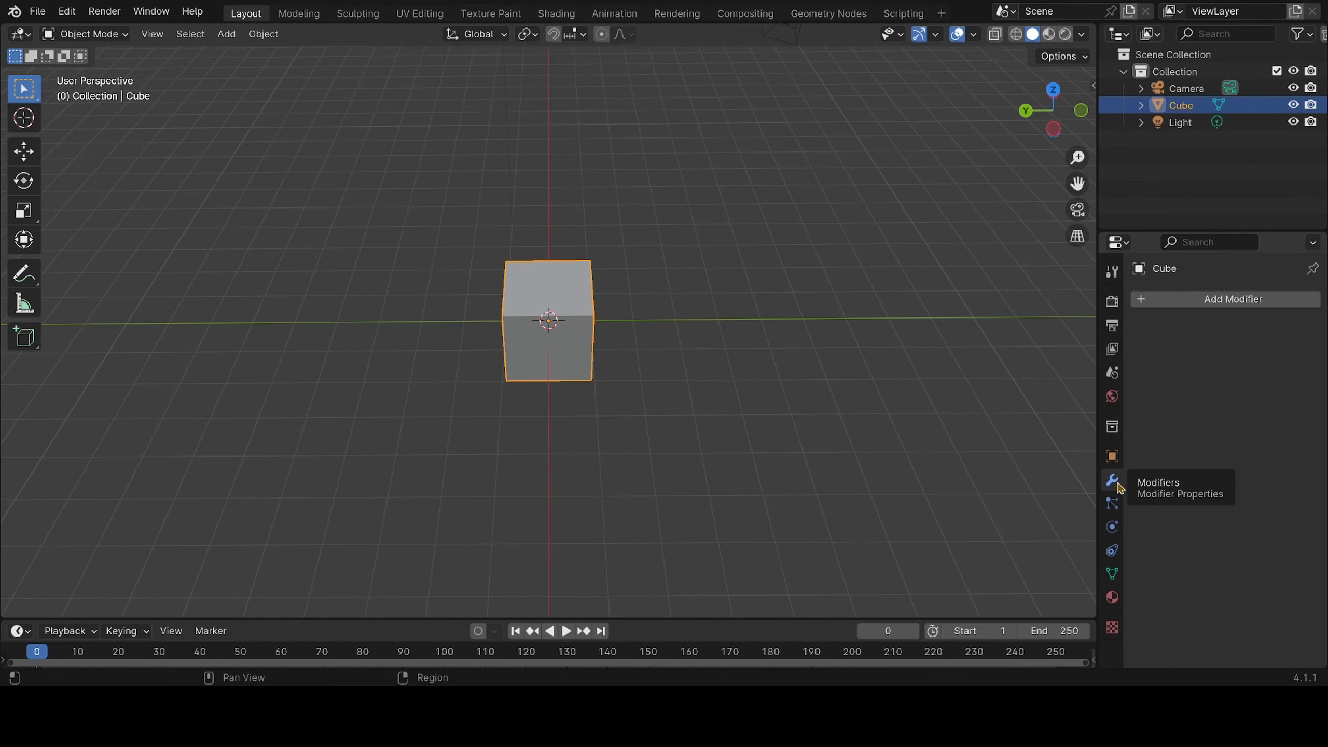
pyautogui.click(1224, 298)
pyautogui.moveTo(1205, 348)
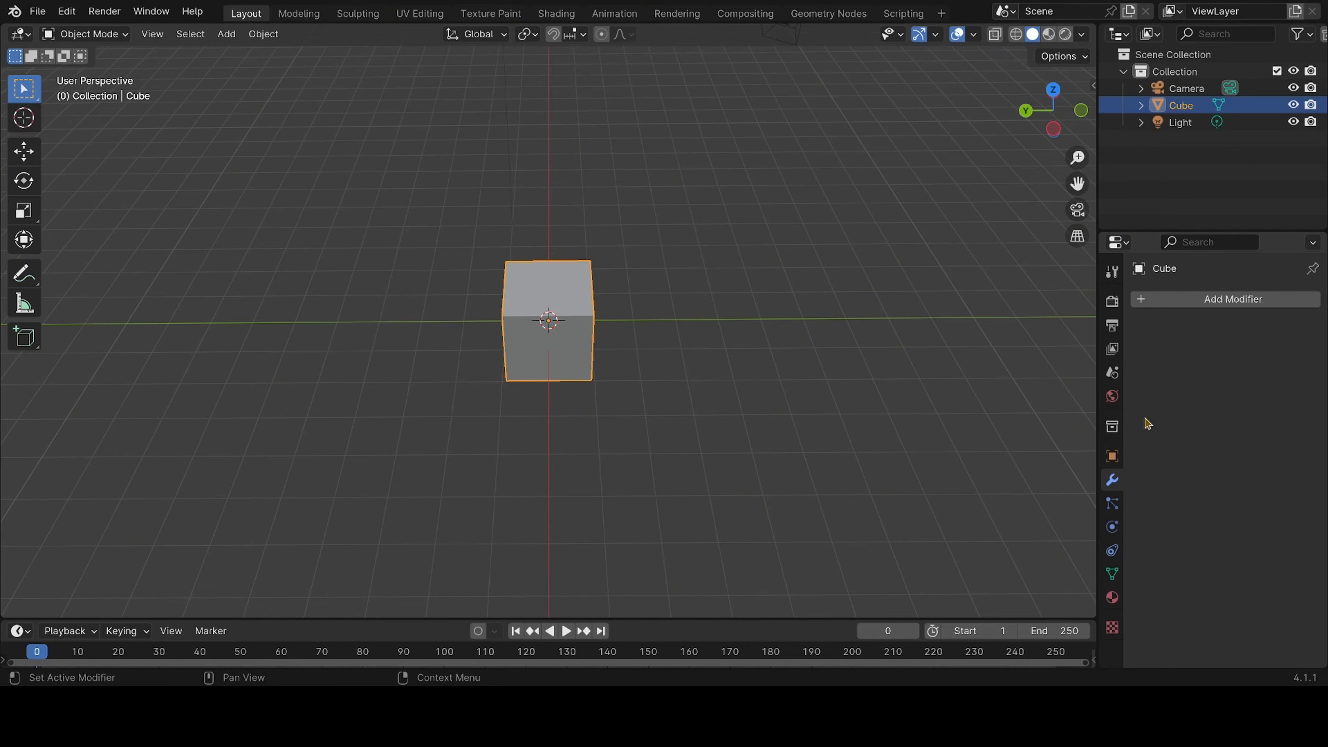
pyautogui.click(1189, 300)
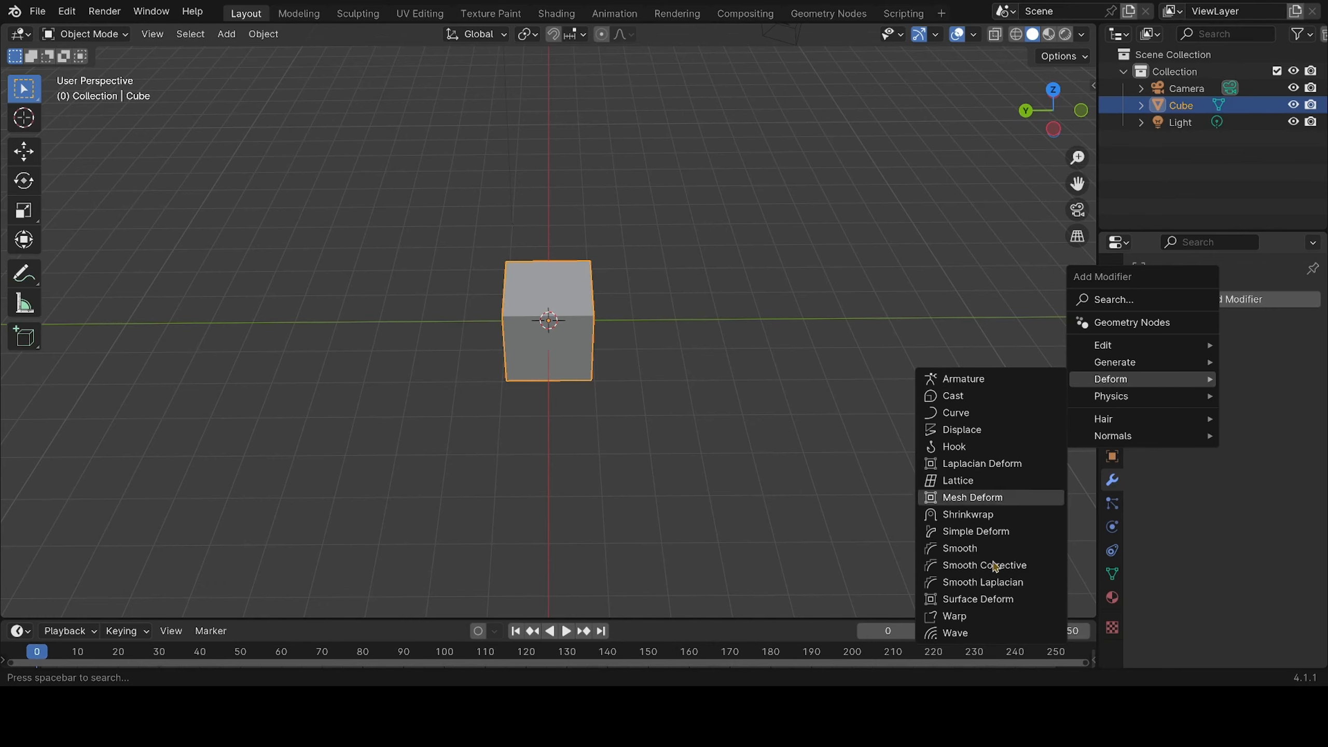
pyautogui.moveTo(1129, 362)
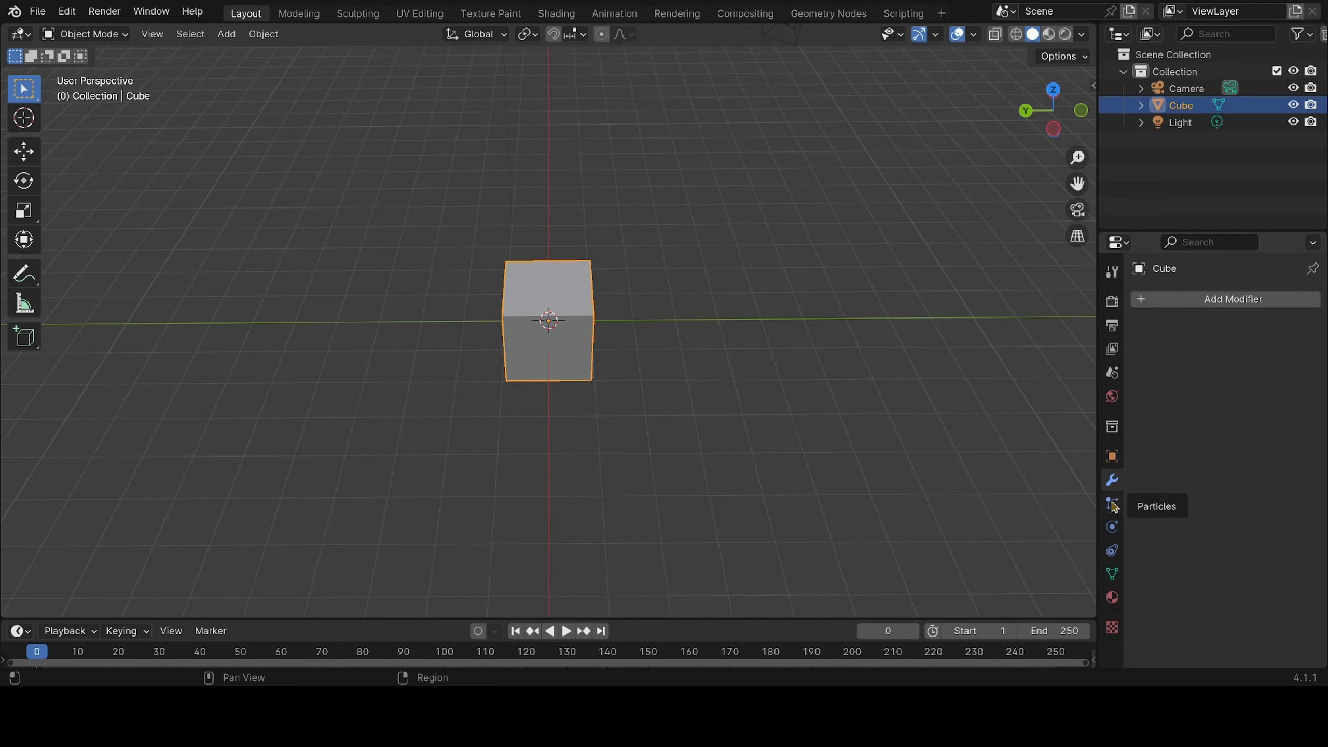
# Add a particle system to the cube and look through its emitter settings
pyautogui.click(1113, 504)
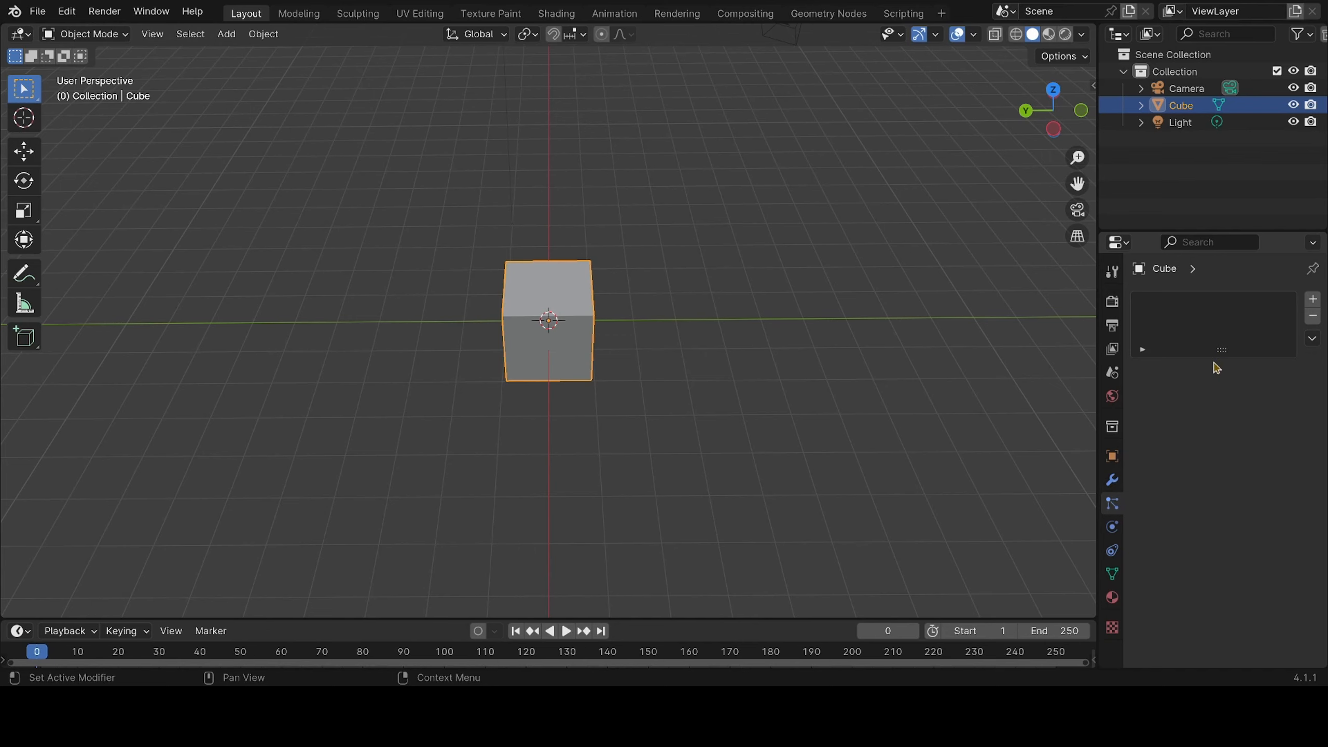
pyautogui.click(1313, 299)
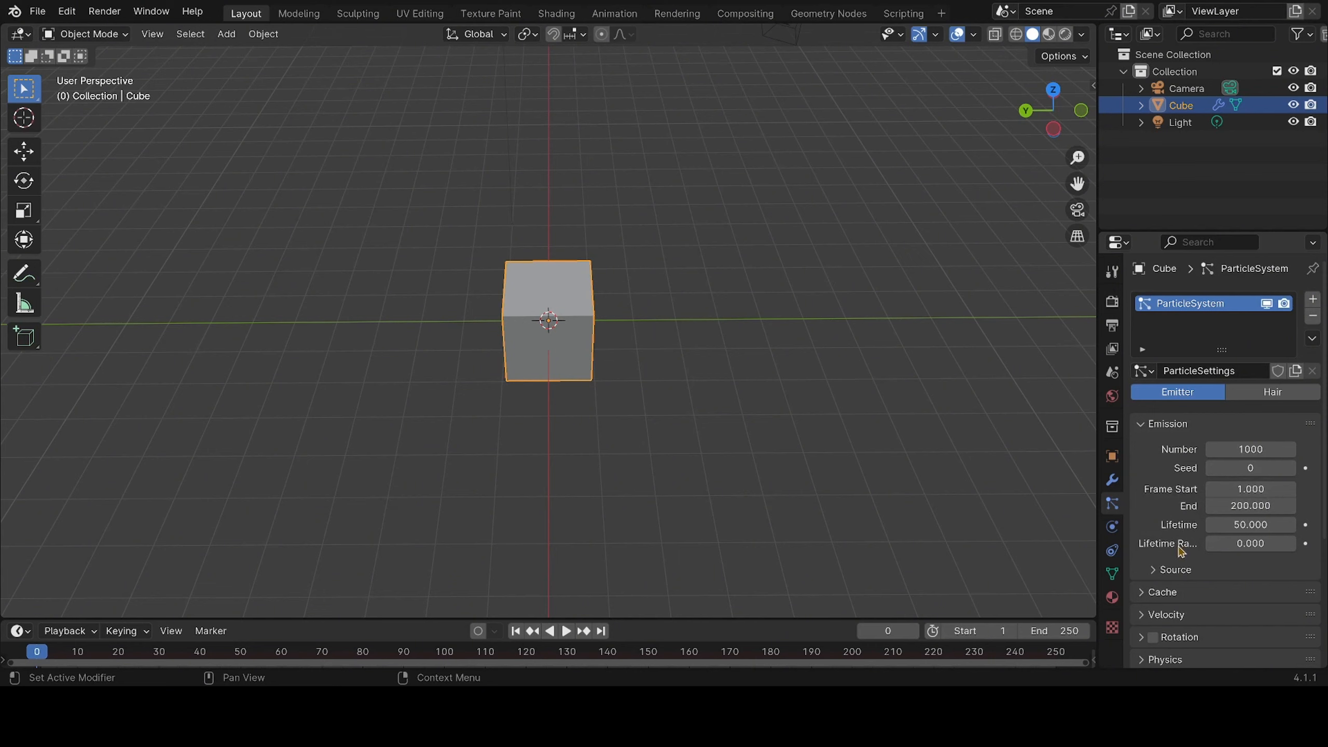
pyautogui.scroll(-8, 1180, 551)
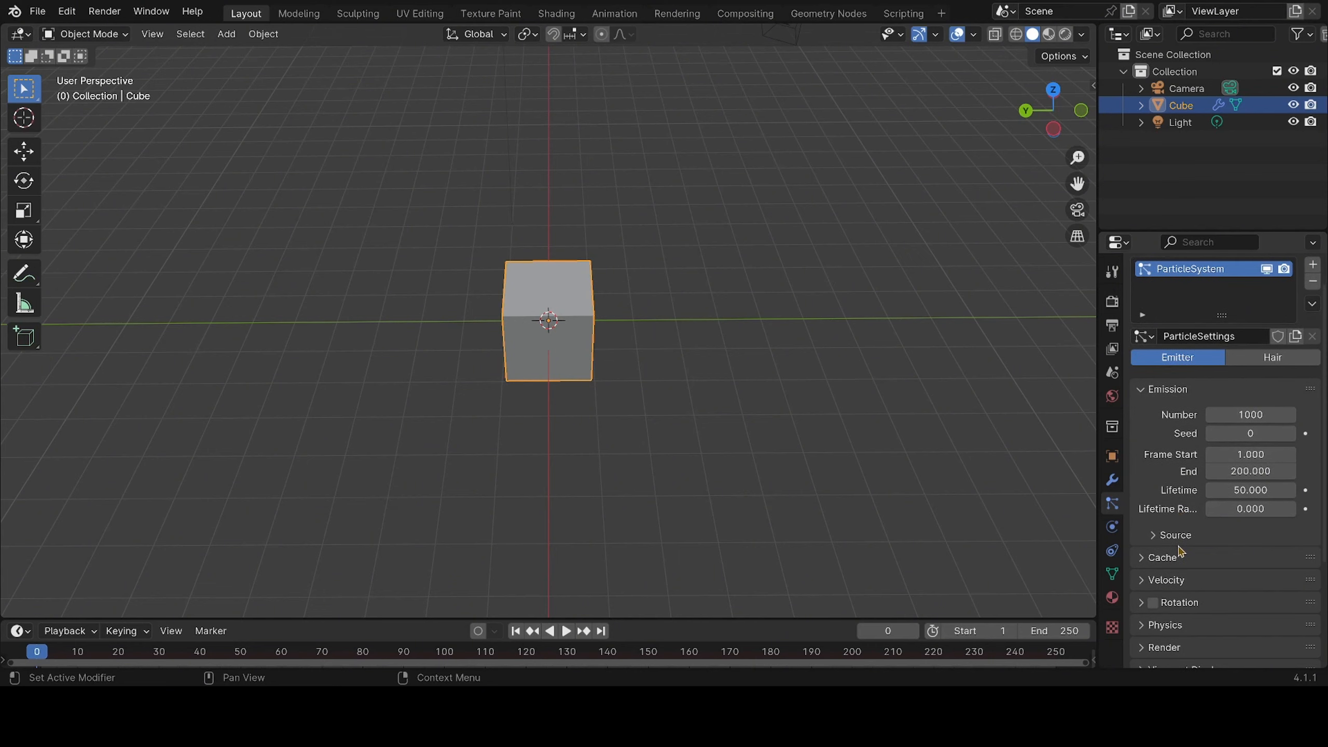
pyautogui.scroll(-1, 1179, 550)
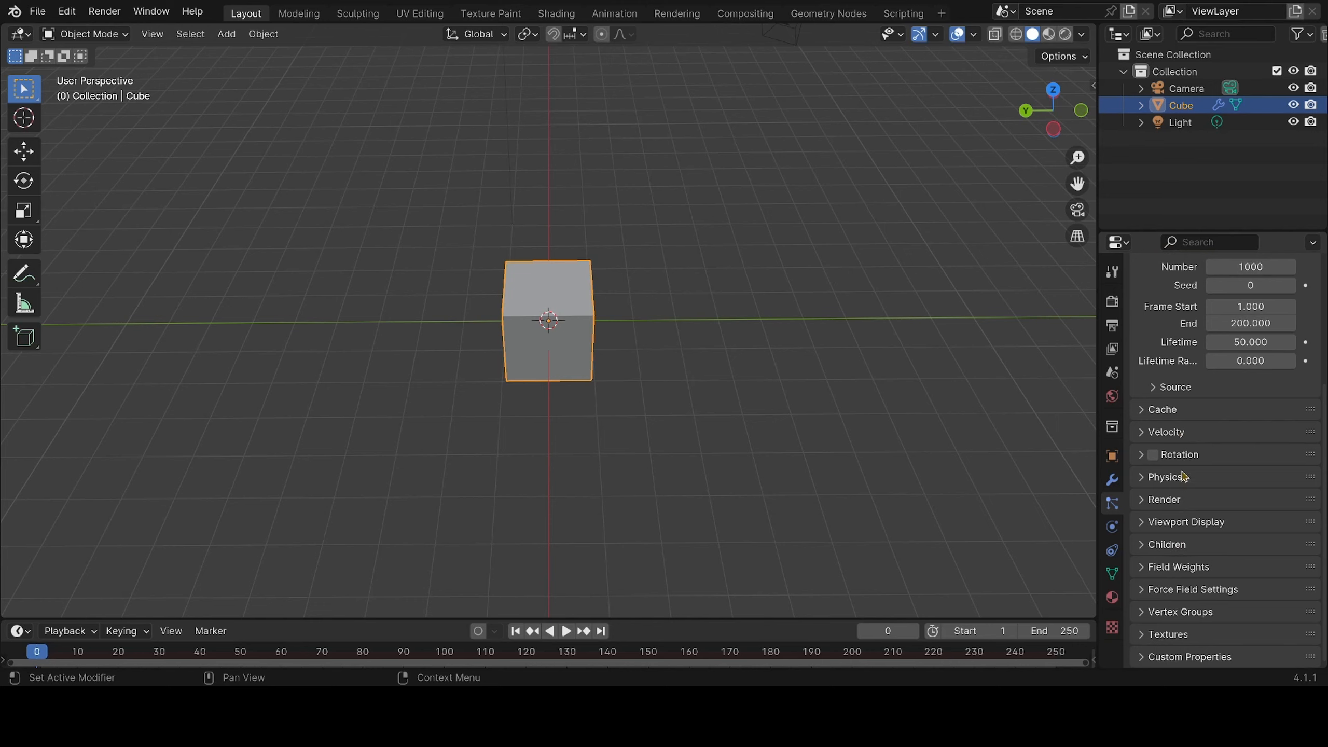
pyautogui.scroll(9, 1190, 459)
pyautogui.scroll(-8, 1185, 497)
# Check the properties editor's Sync with Outliner options, then remove the particle system from the cube
pyautogui.click(1313, 241)
pyautogui.click(1313, 245)
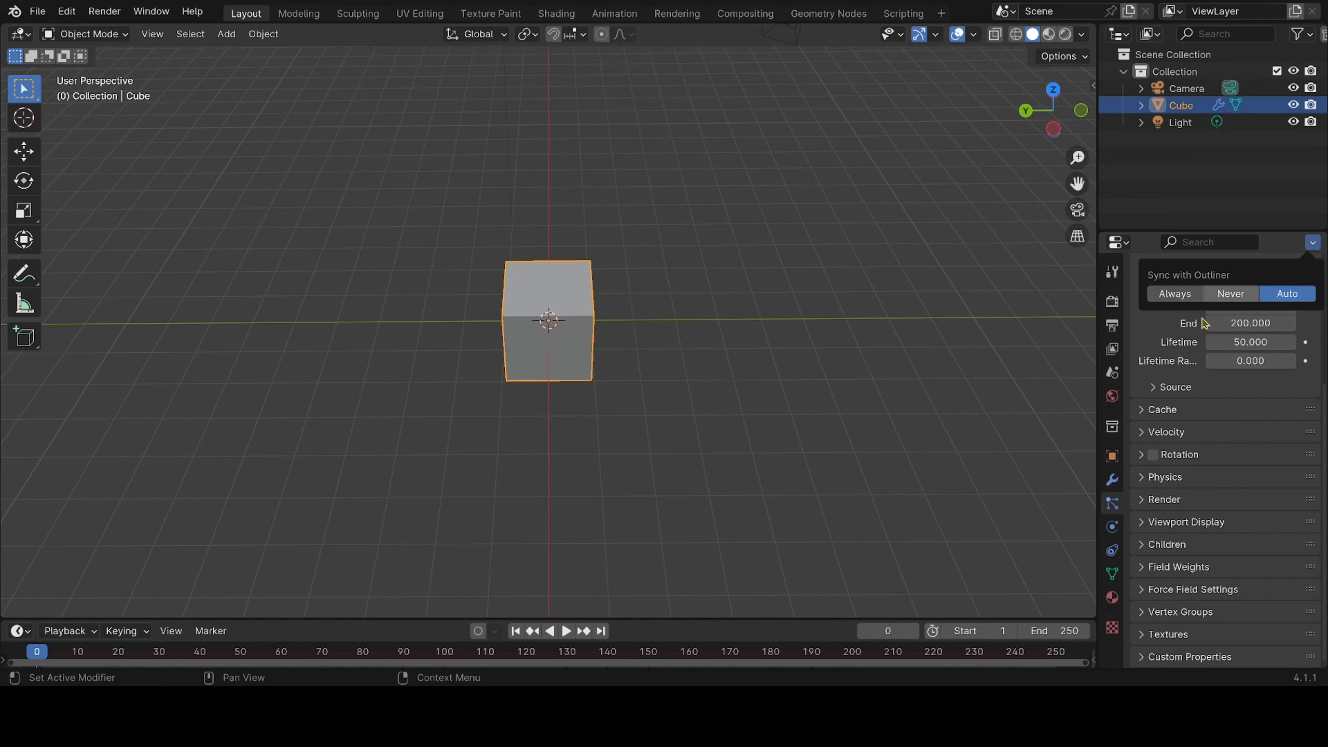
pyautogui.scroll(8, 1212, 443)
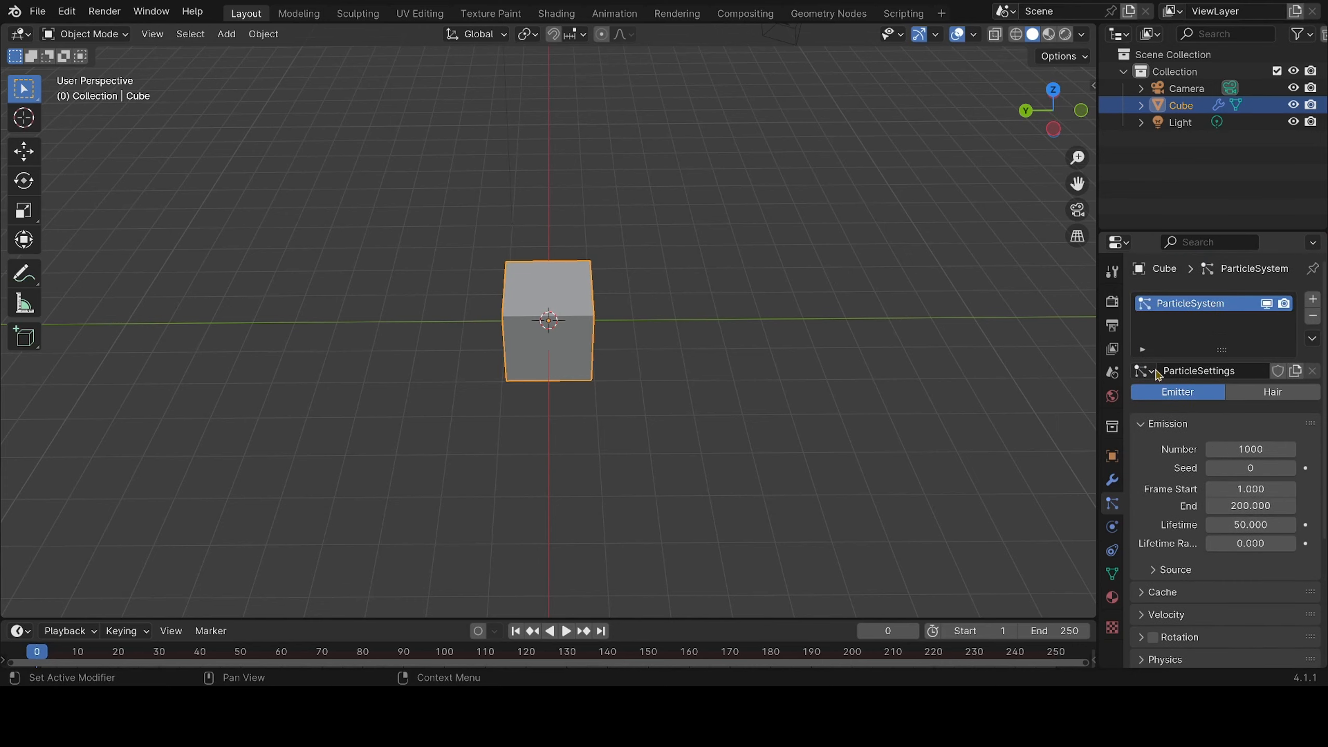
pyautogui.click(1313, 316)
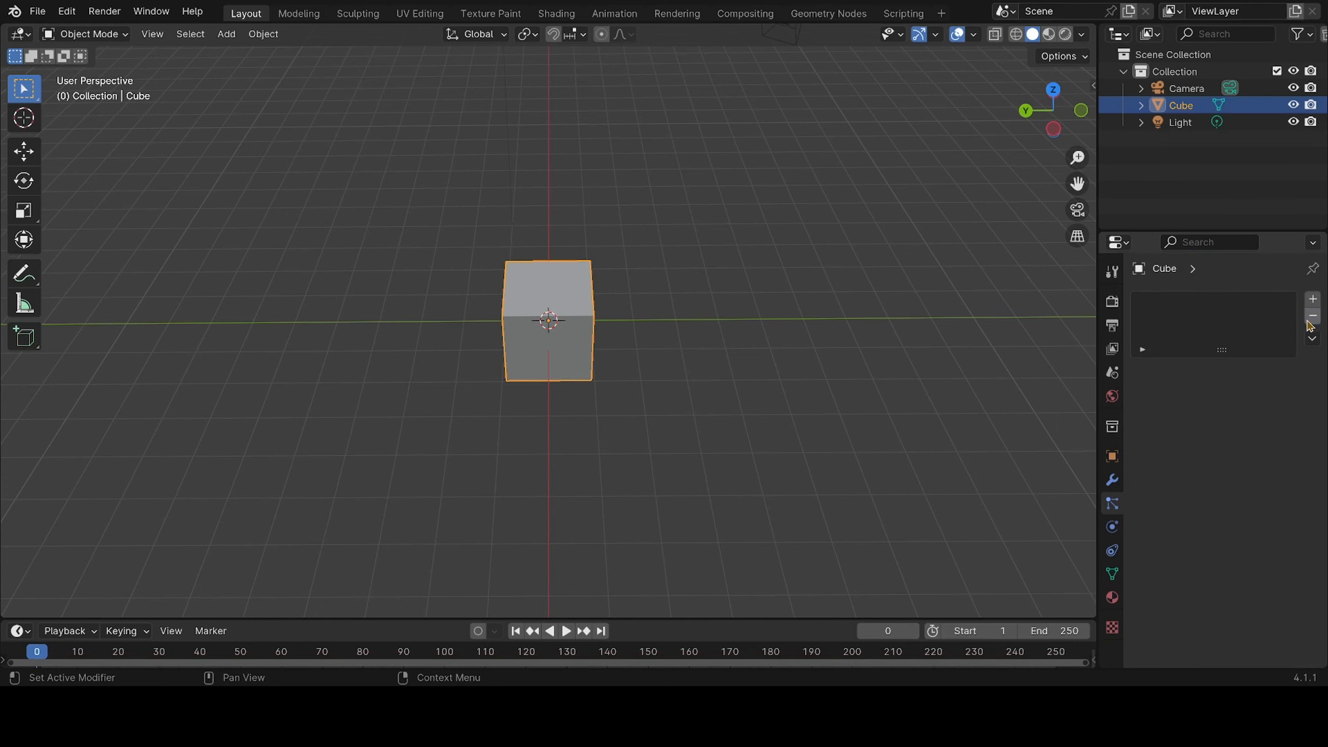
# Examine the cube's physics and particle properties, and deselect the cube in the viewport
pyautogui.click(1112, 527)
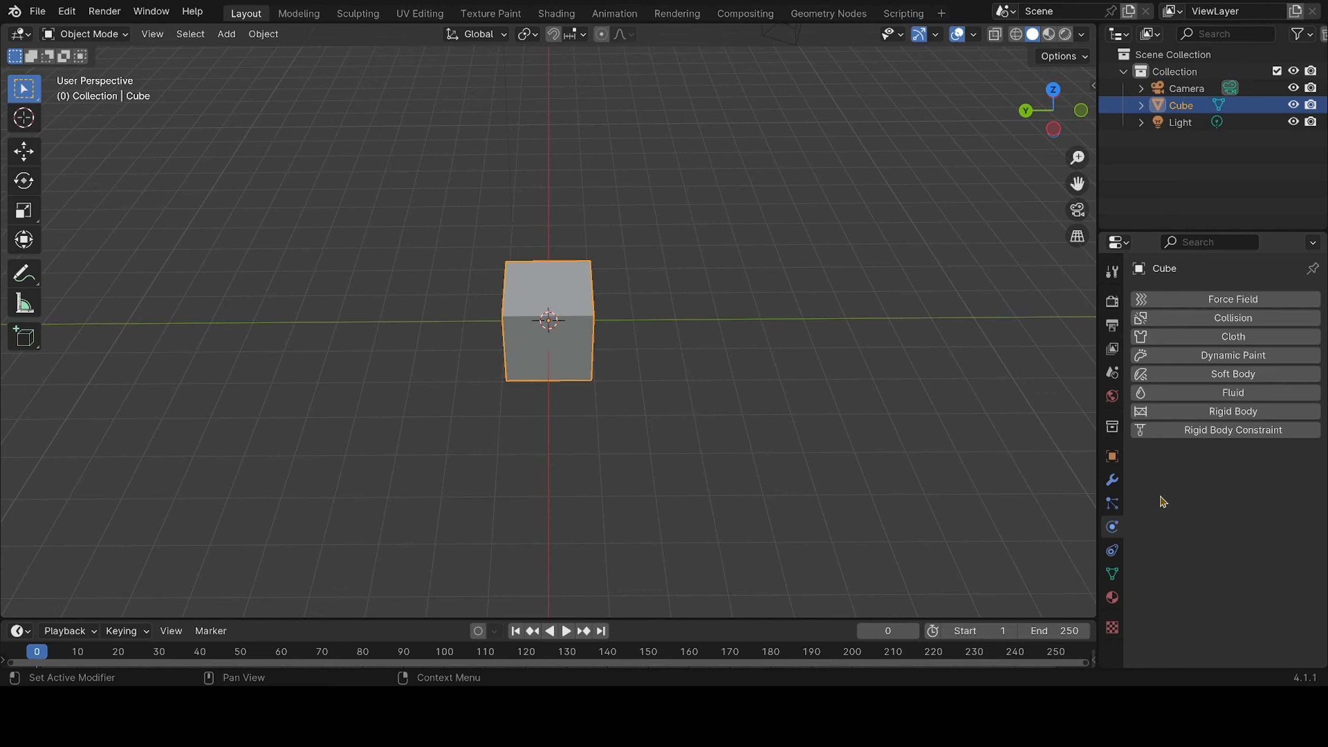
pyautogui.click(1112, 502)
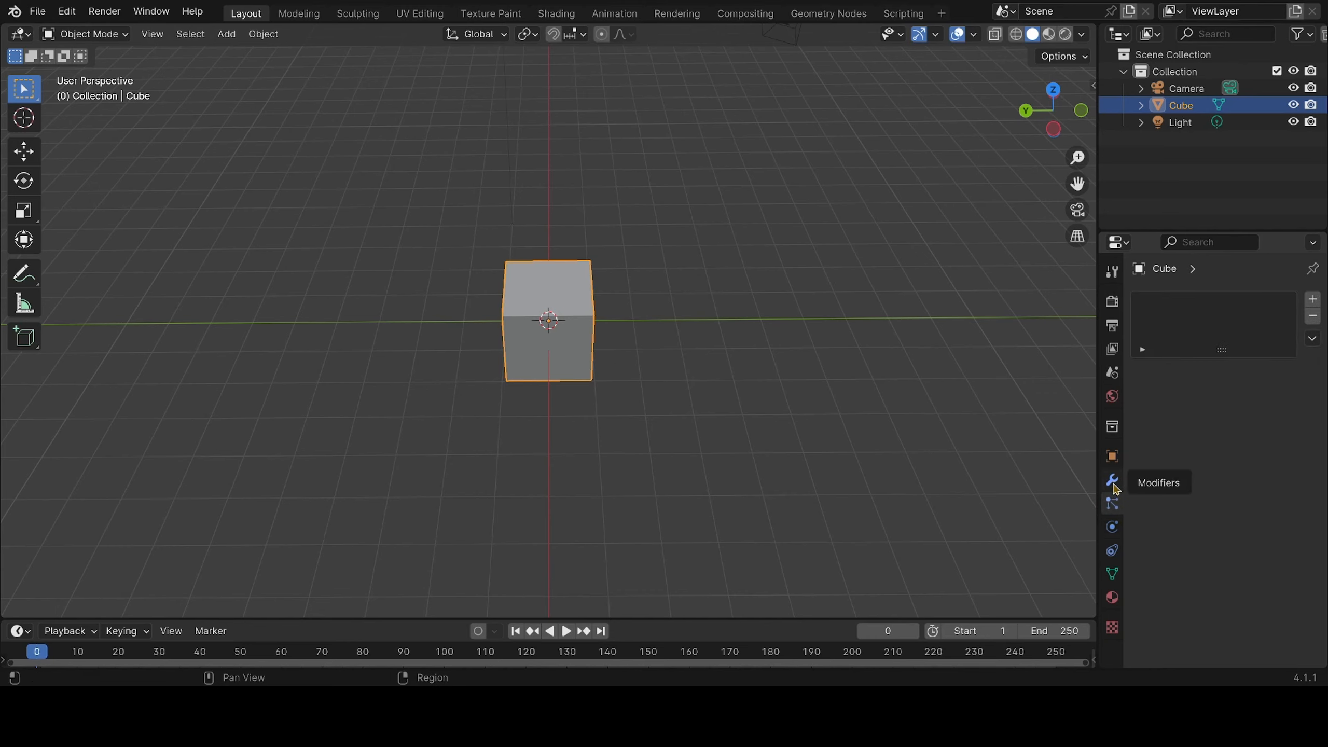
pyautogui.click(1112, 534)
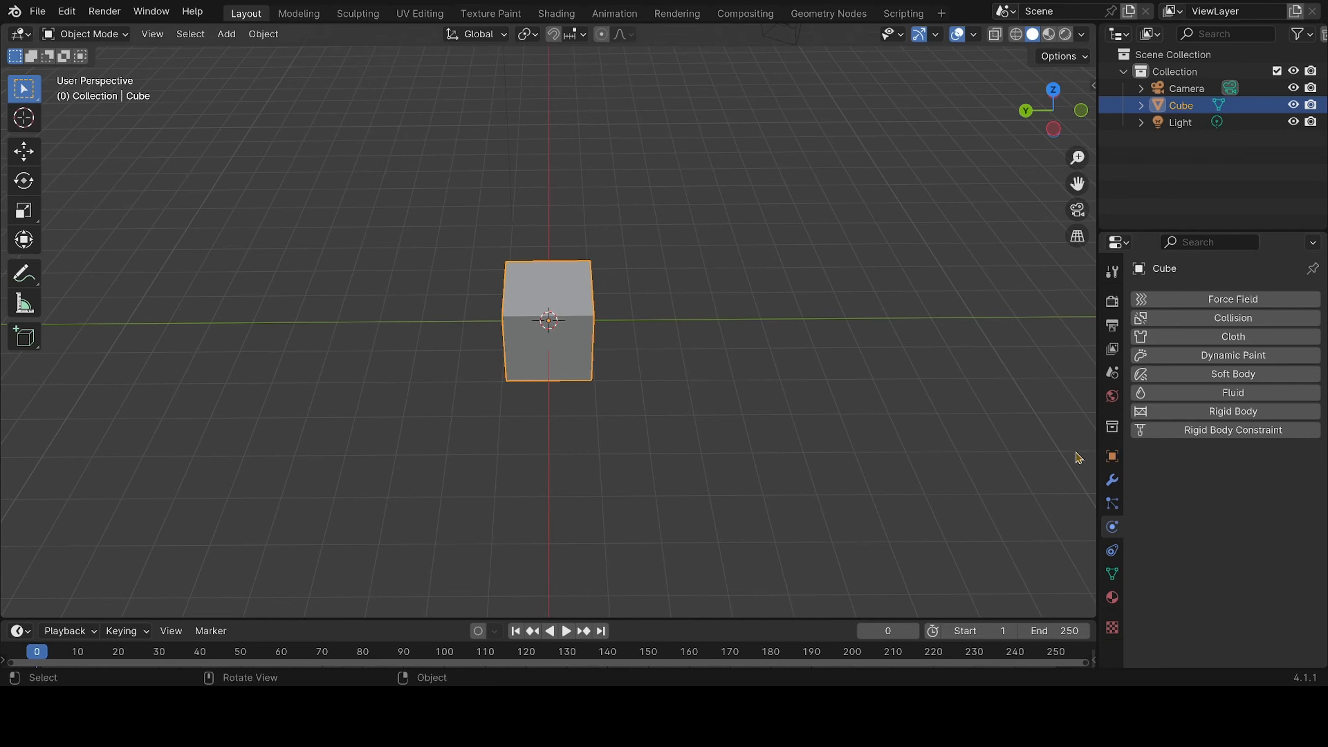
pyautogui.moveTo(1081, 433); pyautogui.dragTo(1085, 575)
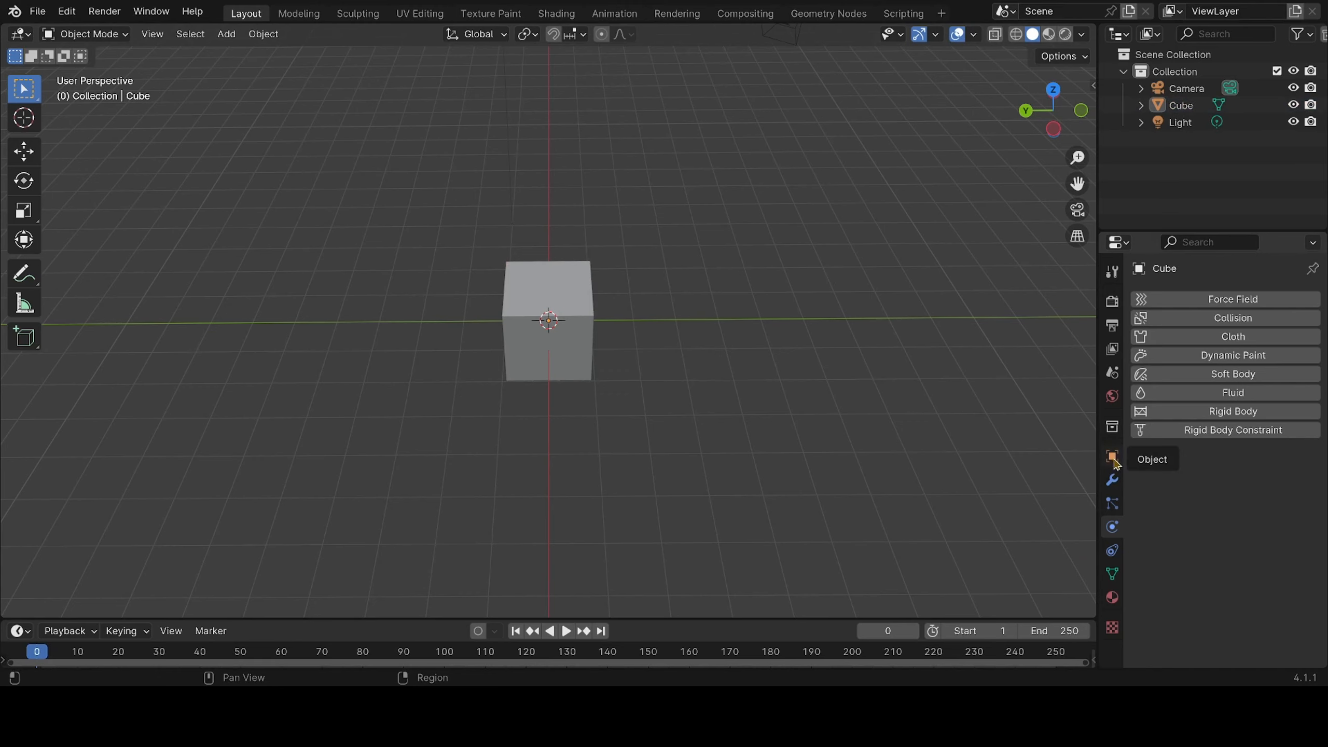
# Go through the cube's object, modifier, particle, physics, constraint, mesh data, material and texture properties in turn
pyautogui.click(1113, 456)
pyautogui.click(1112, 479)
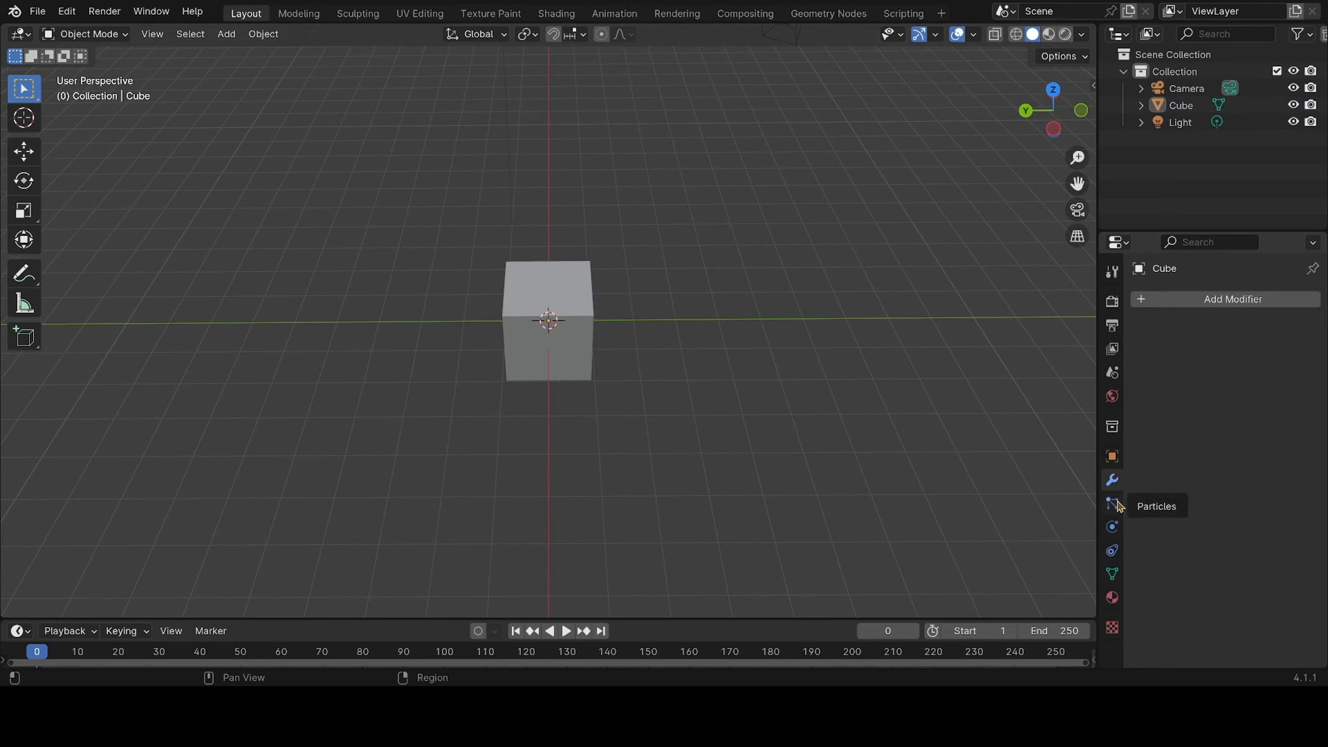
pyautogui.click(1113, 504)
pyautogui.click(1113, 527)
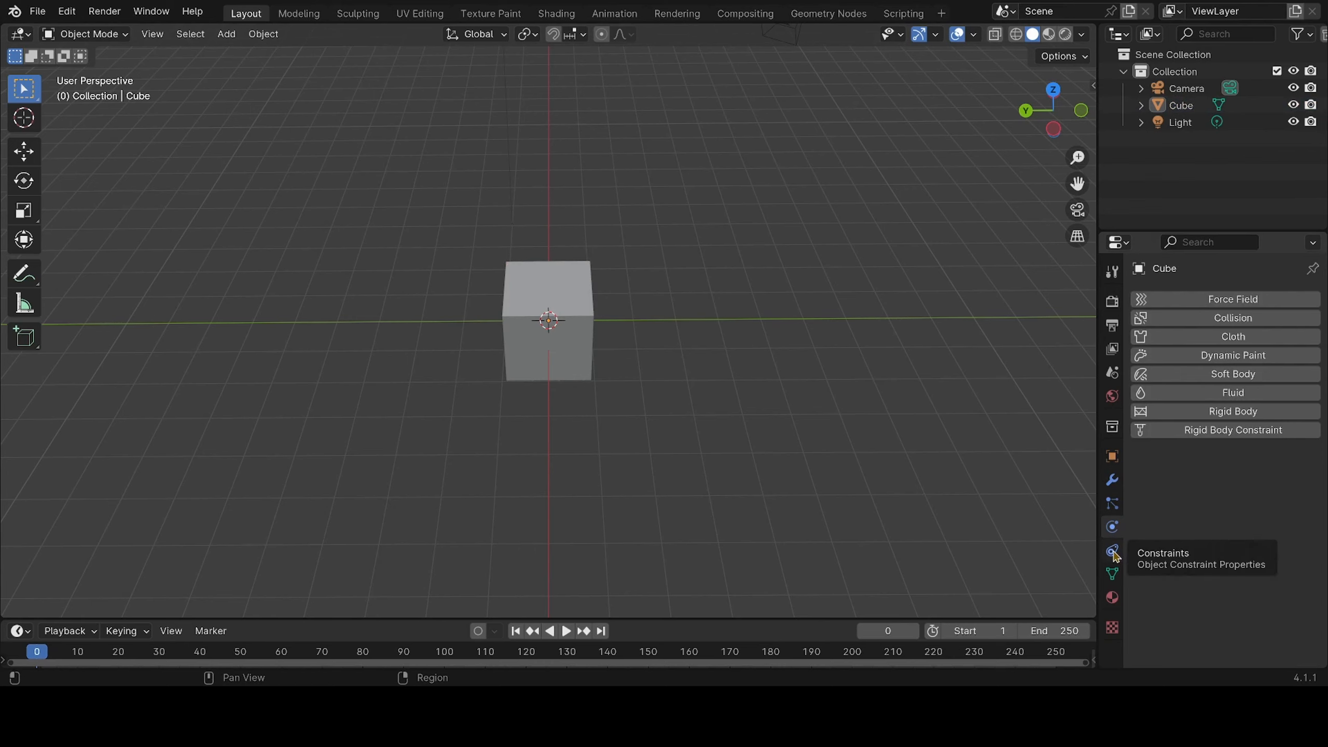
pyautogui.click(1113, 552)
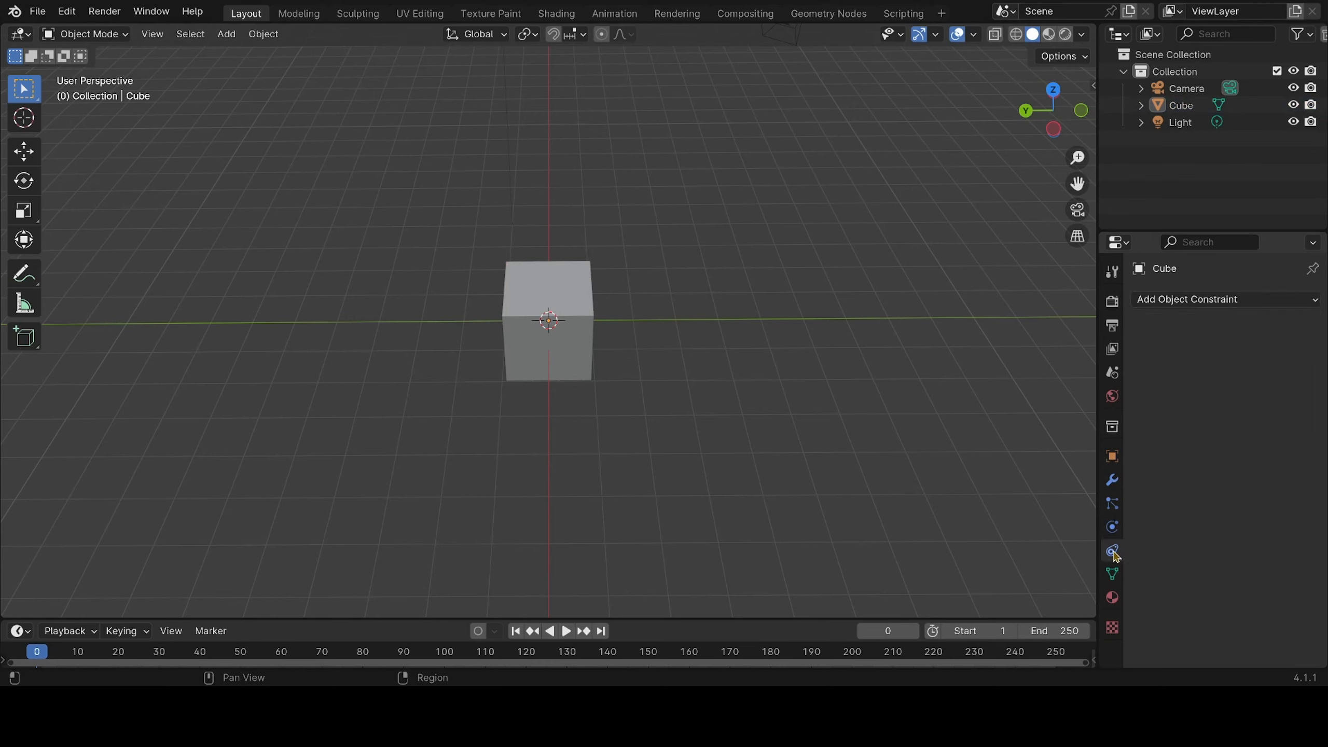
pyautogui.click(1113, 575)
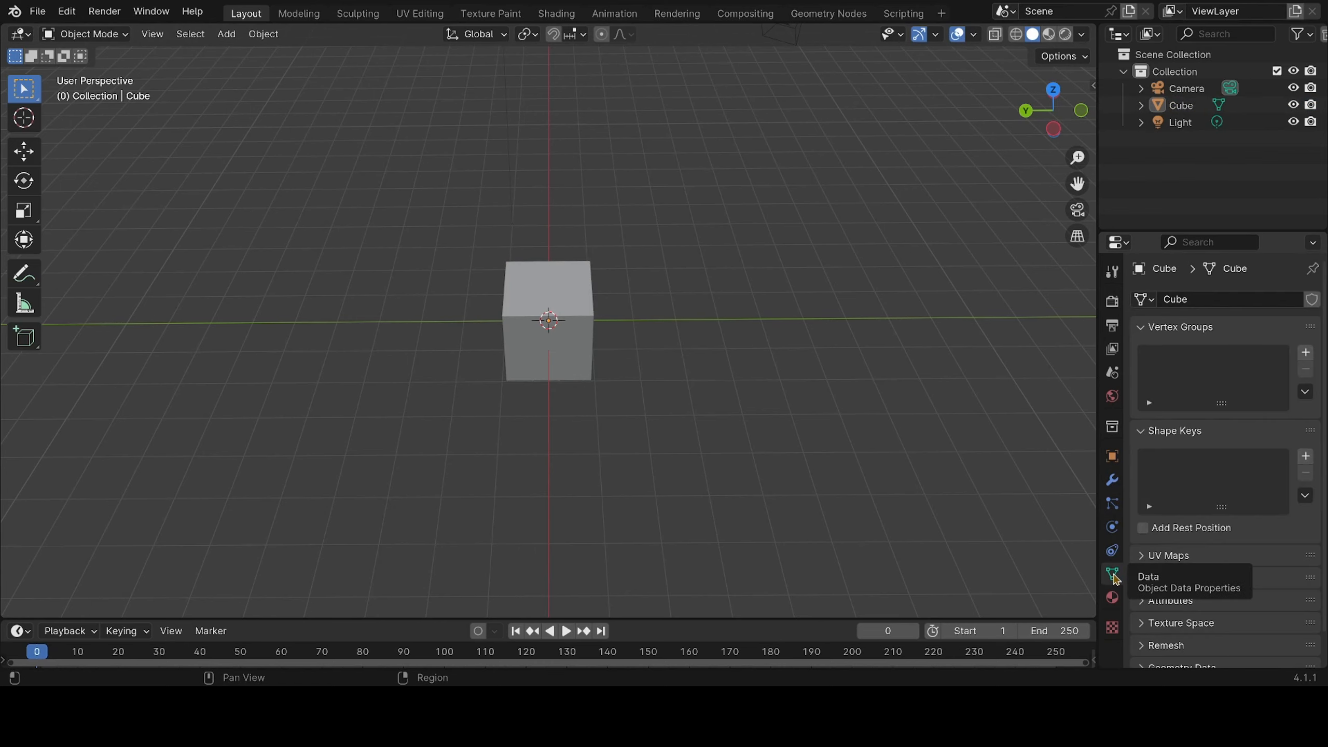
pyautogui.click(1113, 604)
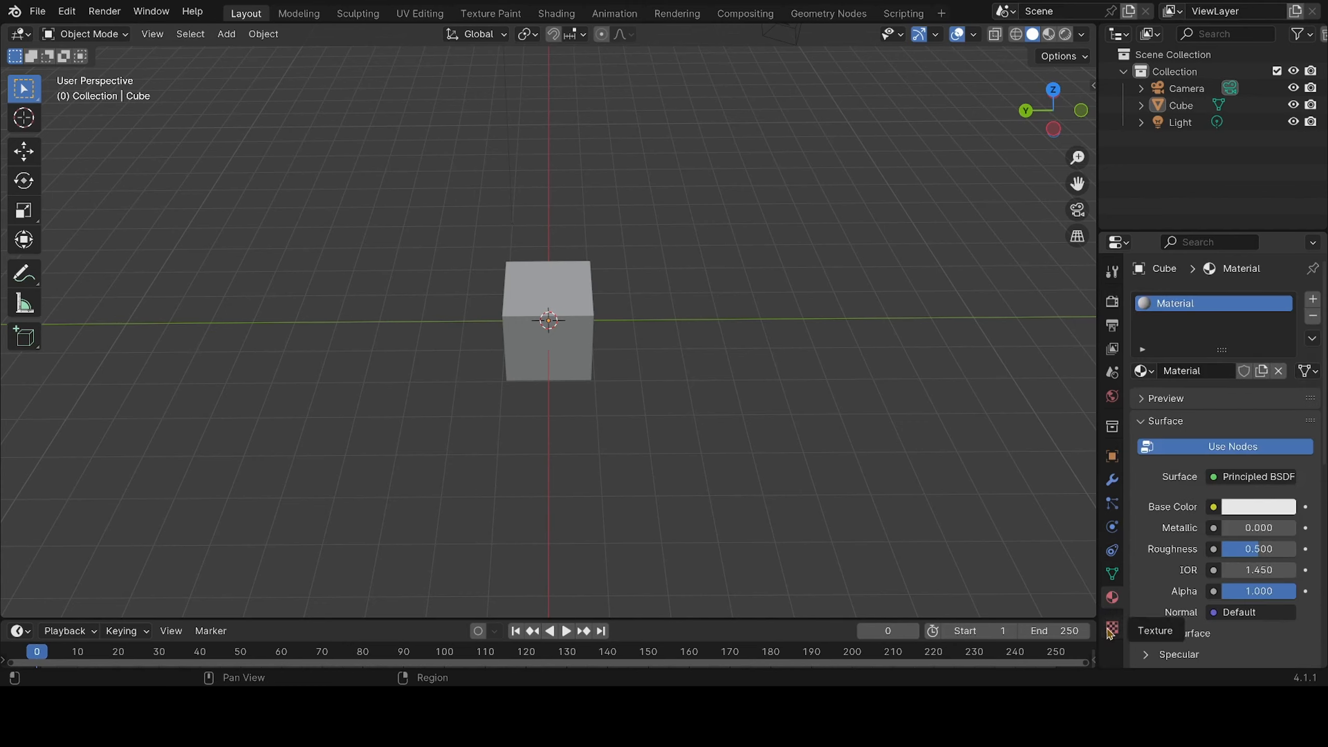
pyautogui.click(1112, 630)
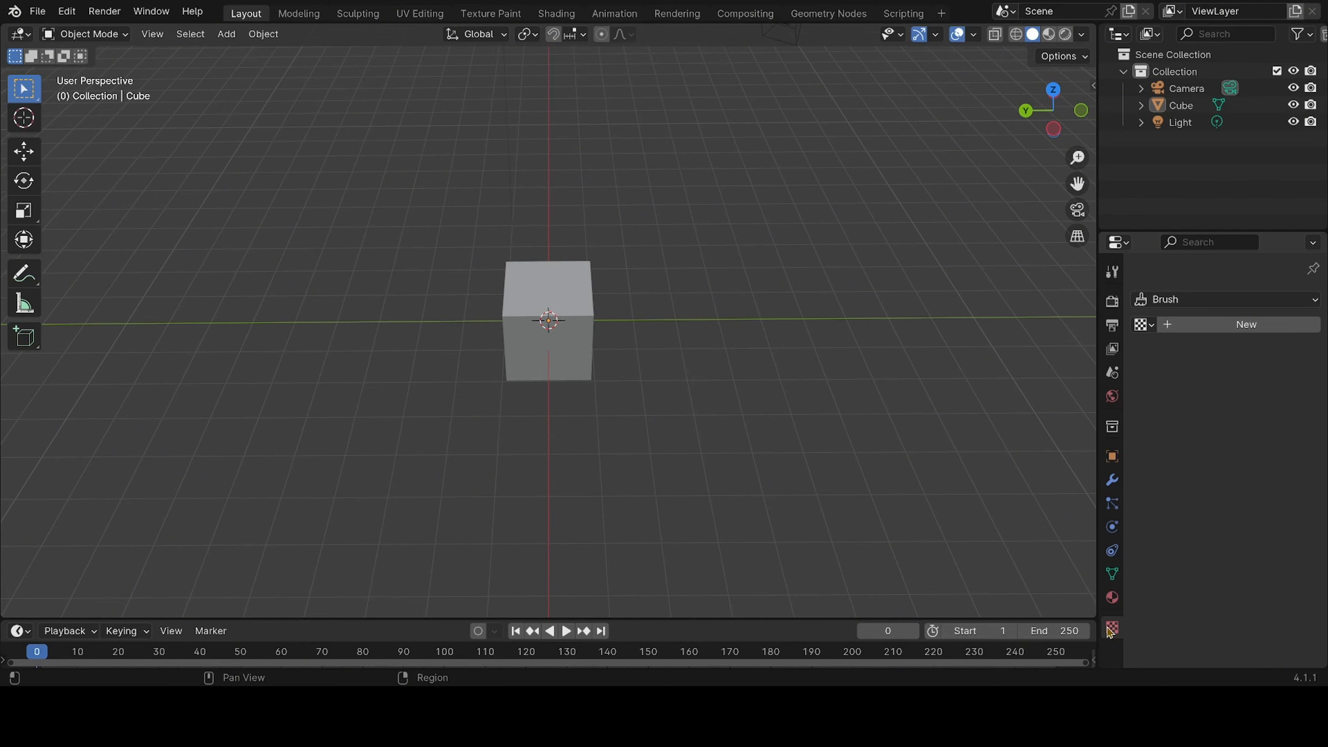
# Revisit the cube's material, mesh data, constraint and physics properties, finishing on the material properties
pyautogui.click(1113, 599)
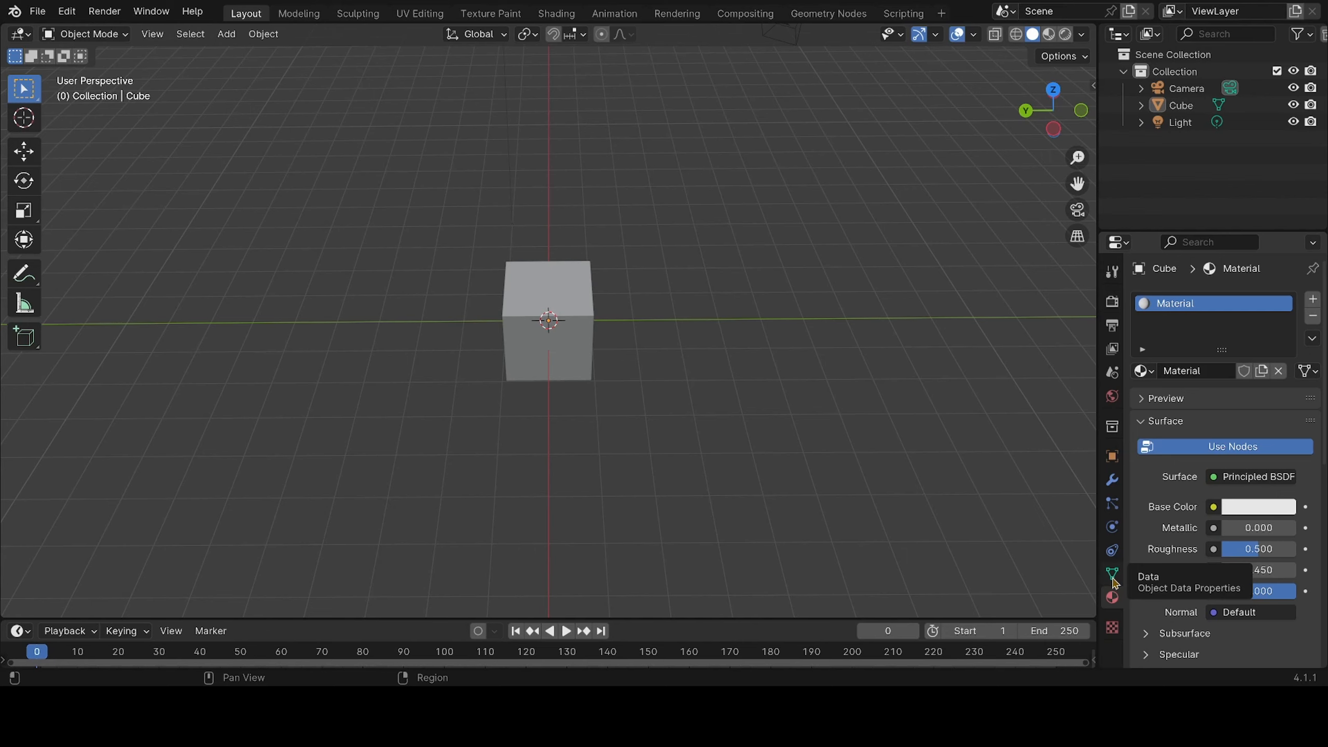
pyautogui.click(1113, 575)
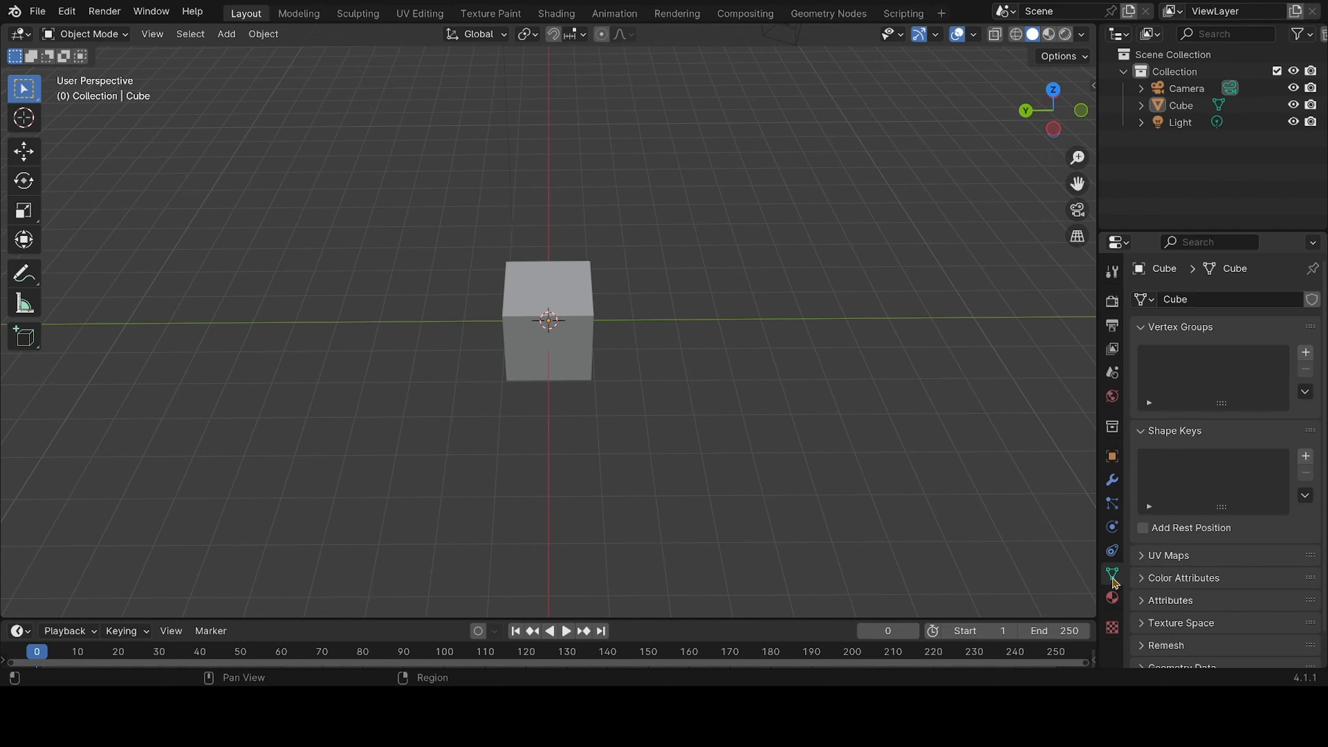
pyautogui.click(1113, 598)
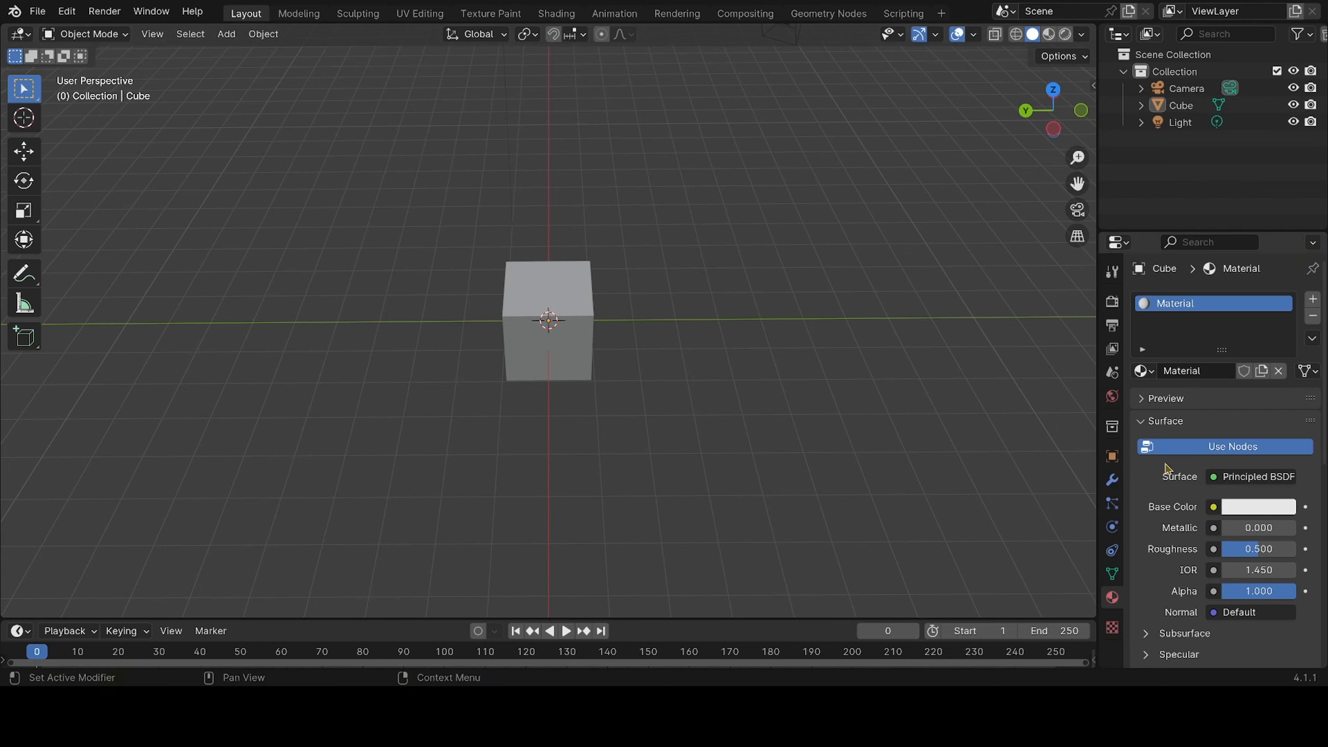
pyautogui.click(1113, 551)
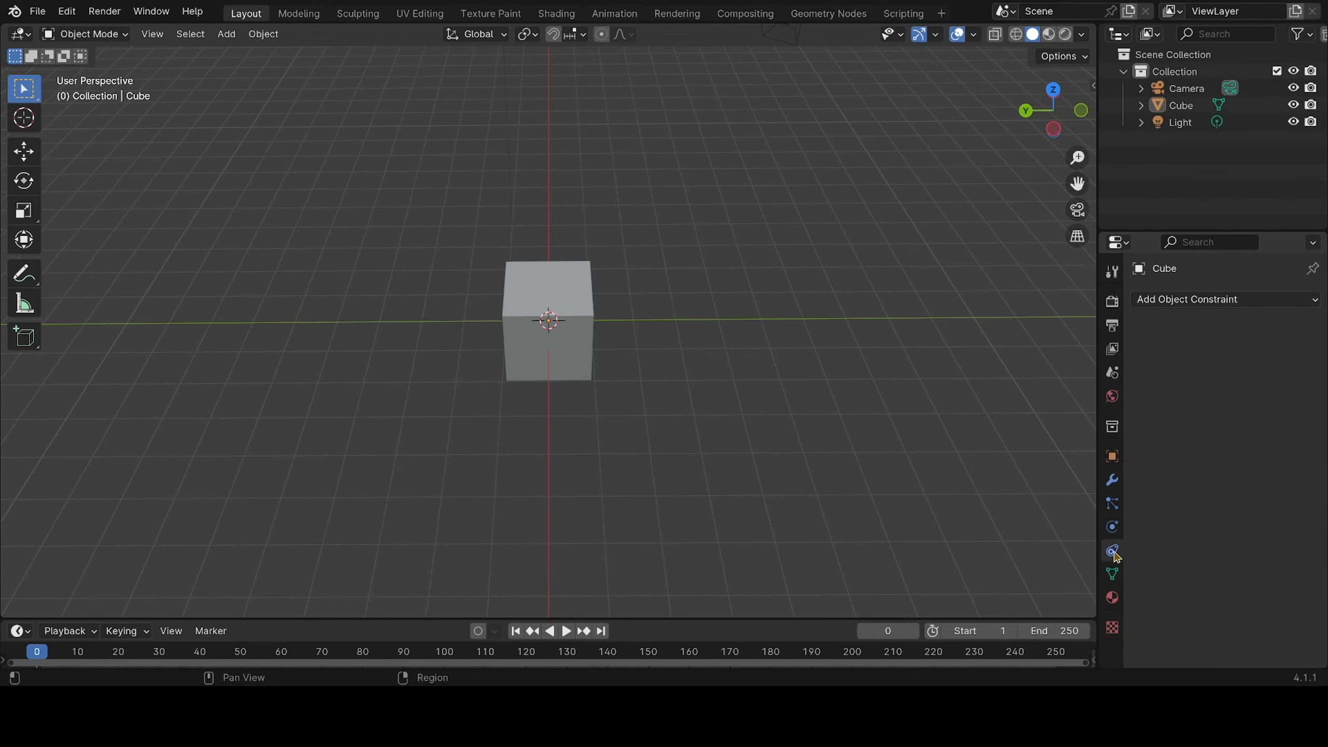
pyautogui.click(1113, 527)
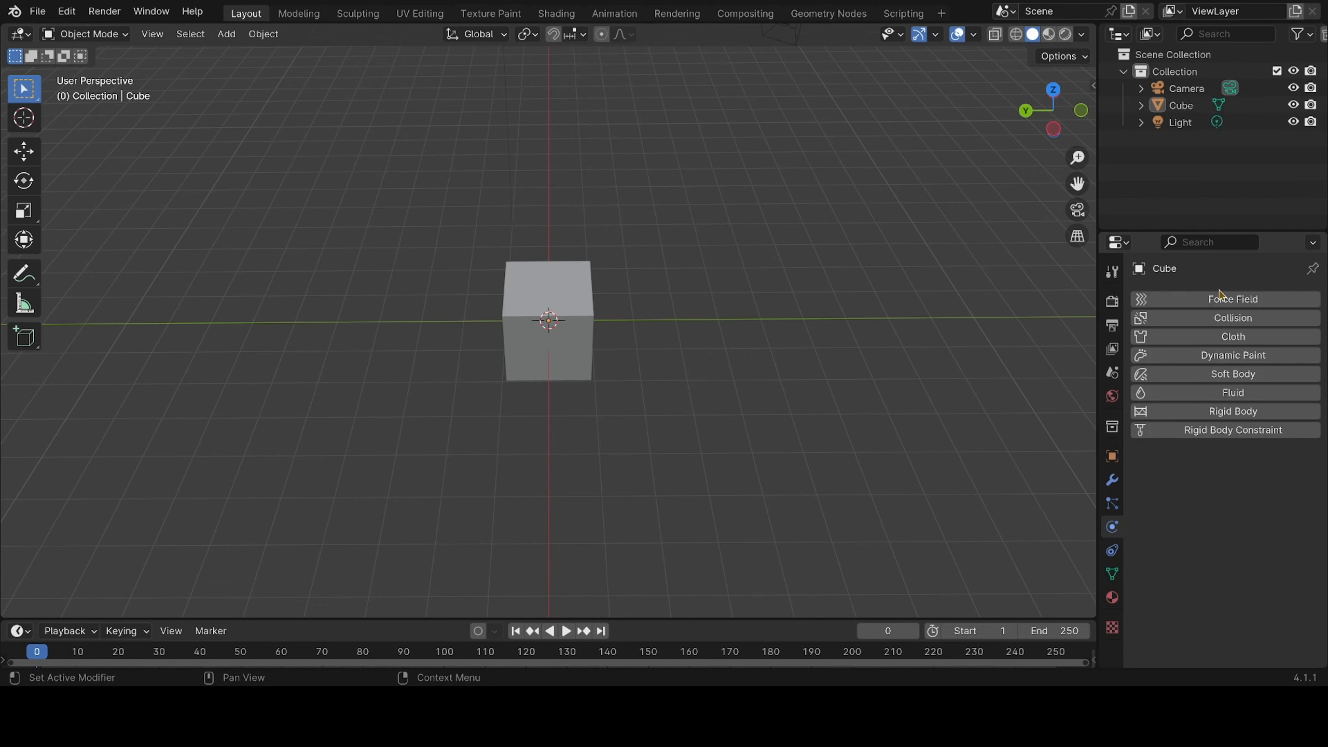
pyautogui.click(1111, 550)
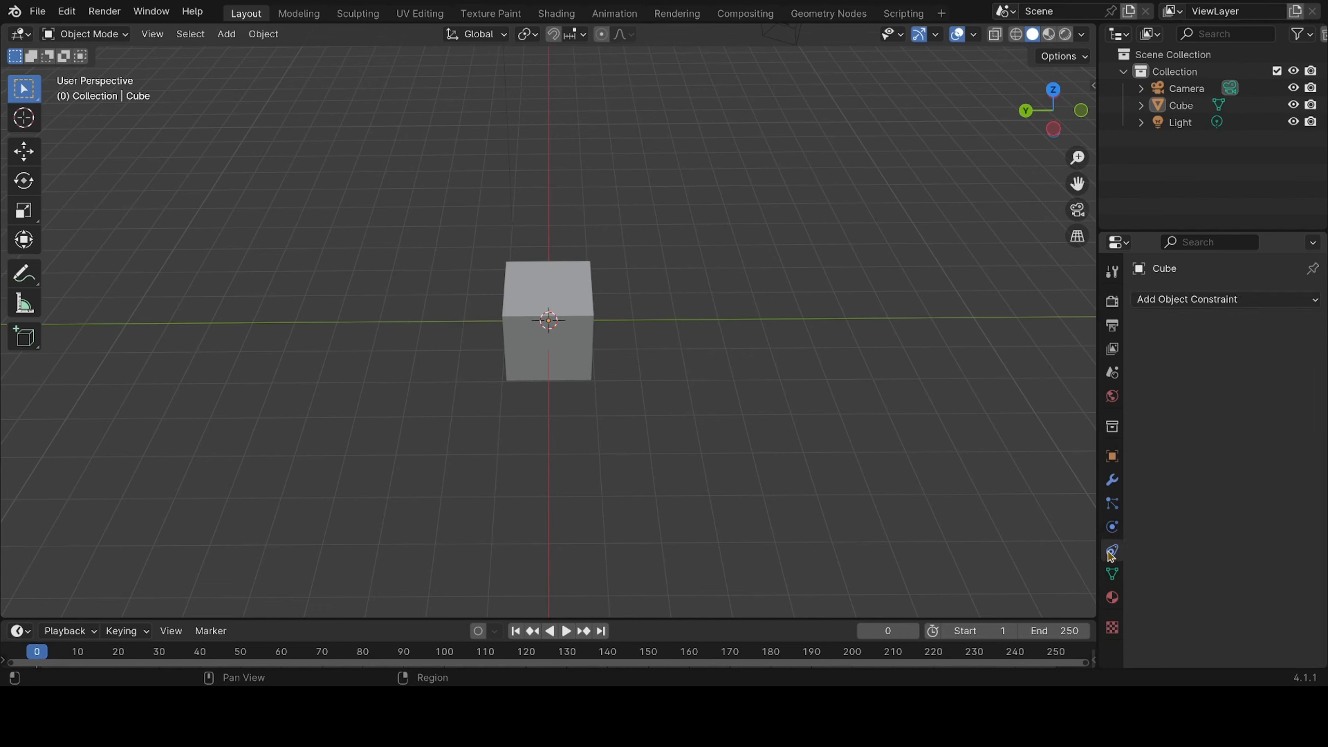
pyautogui.click(1112, 599)
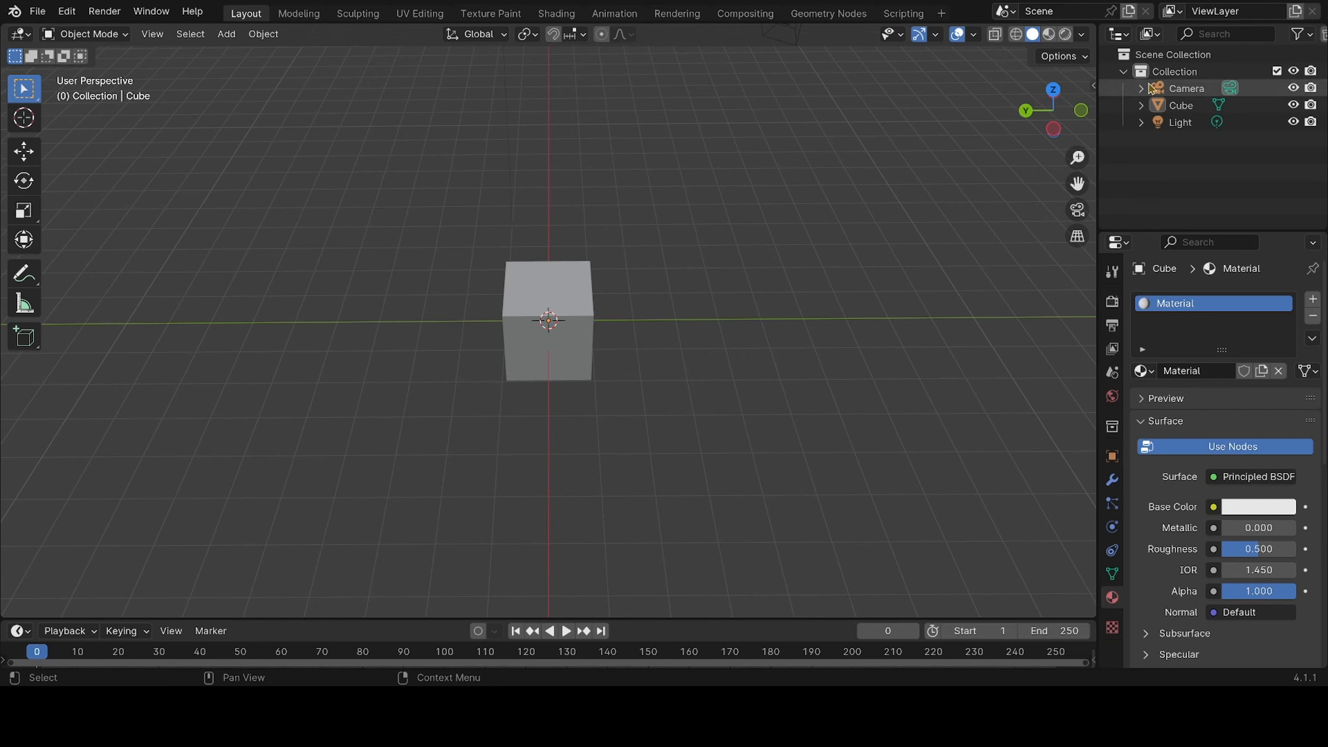
# Hide the whole Collection in the viewport and show it again
pyautogui.click(1294, 72)
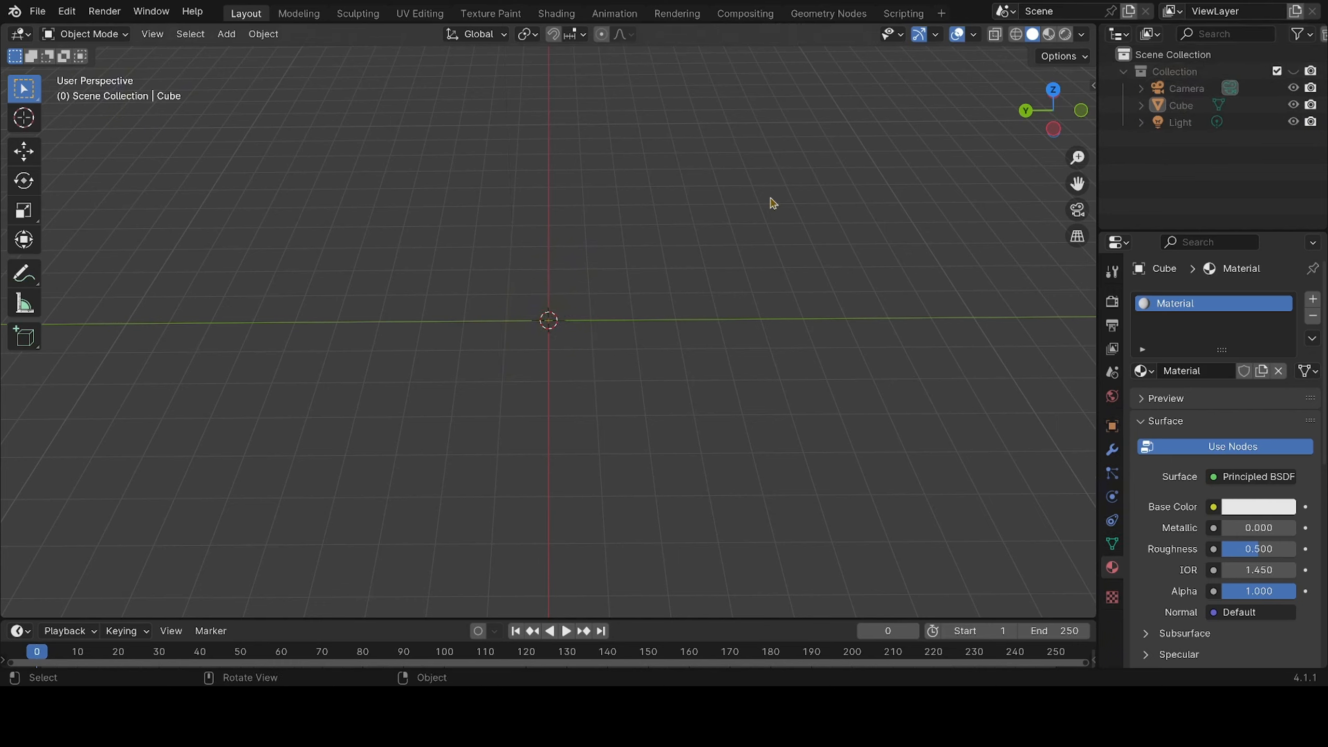
pyautogui.click(1294, 73)
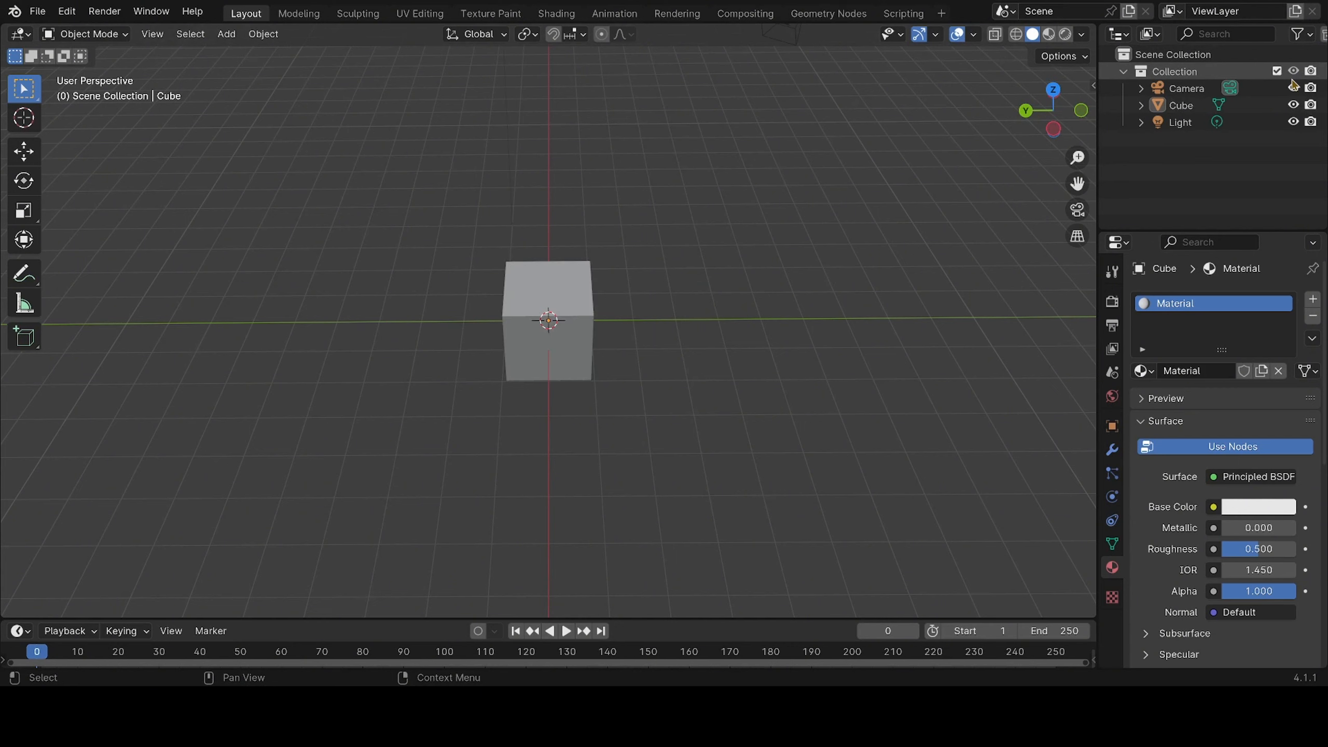
# Select the camera in the viewport, then make the light the active selection to show its light properties
pyautogui.scroll(-1, 633, 222)
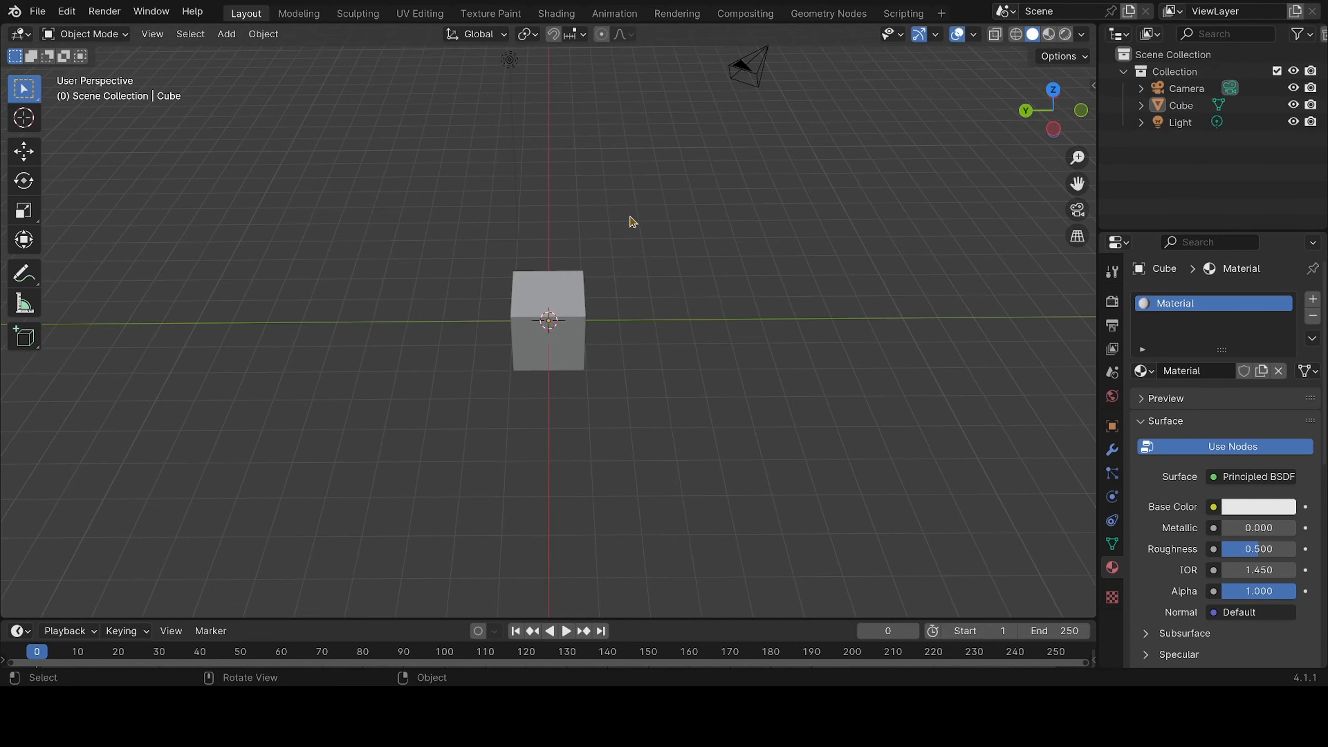
pyautogui.scroll(-2, 633, 222)
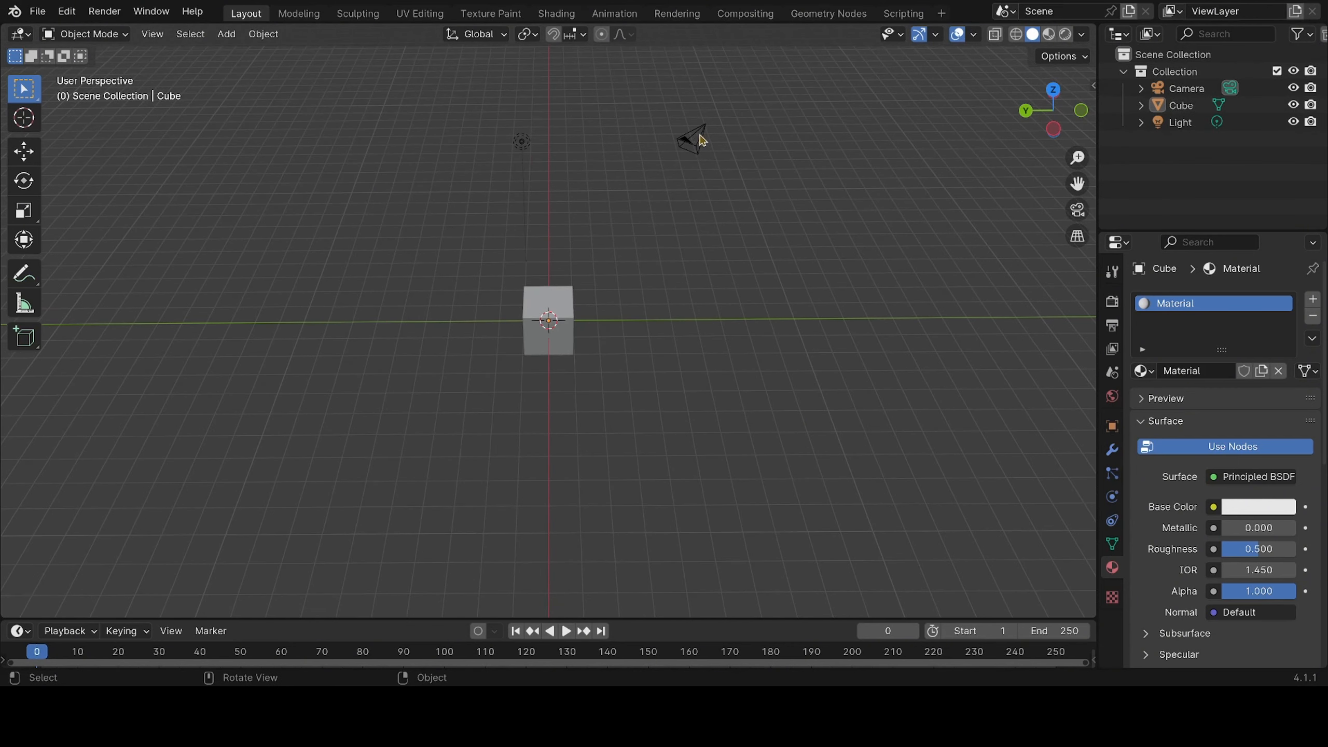
pyautogui.click(695, 138)
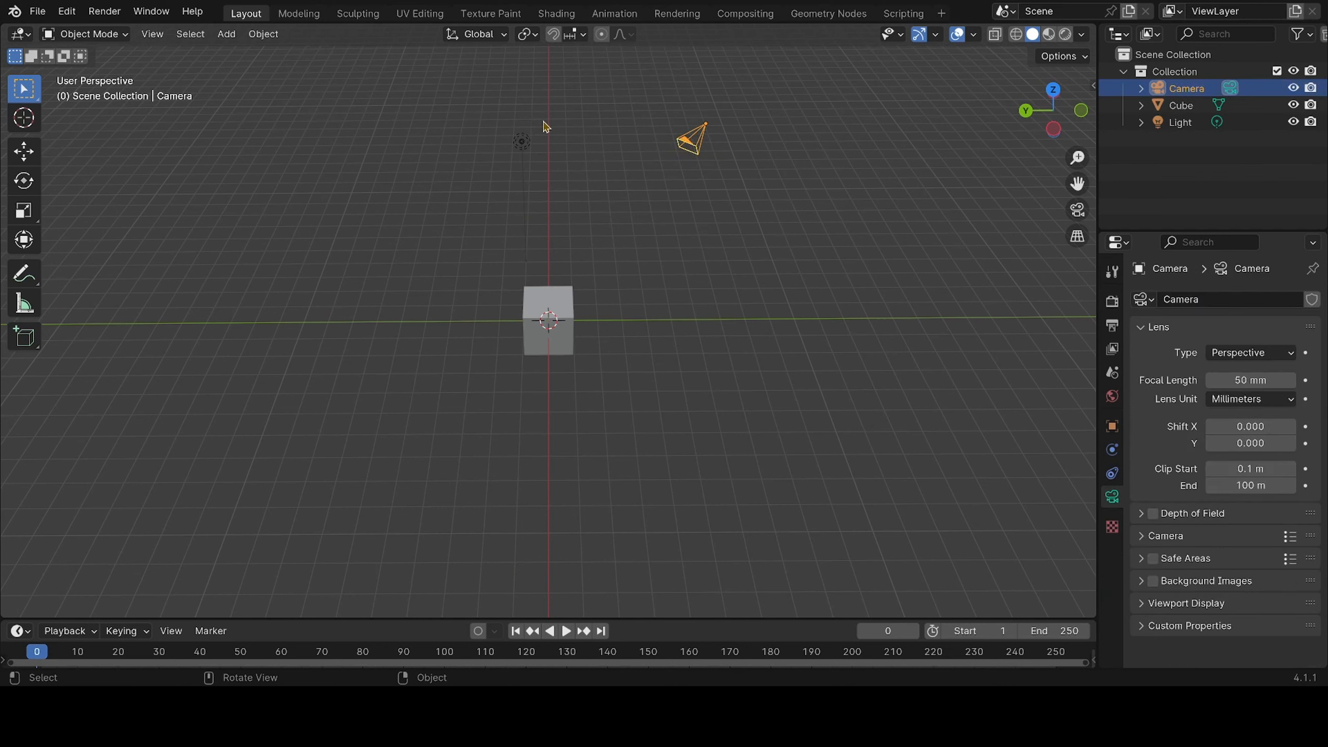
pyautogui.moveTo(544, 125); pyautogui.dragTo(488, 165)
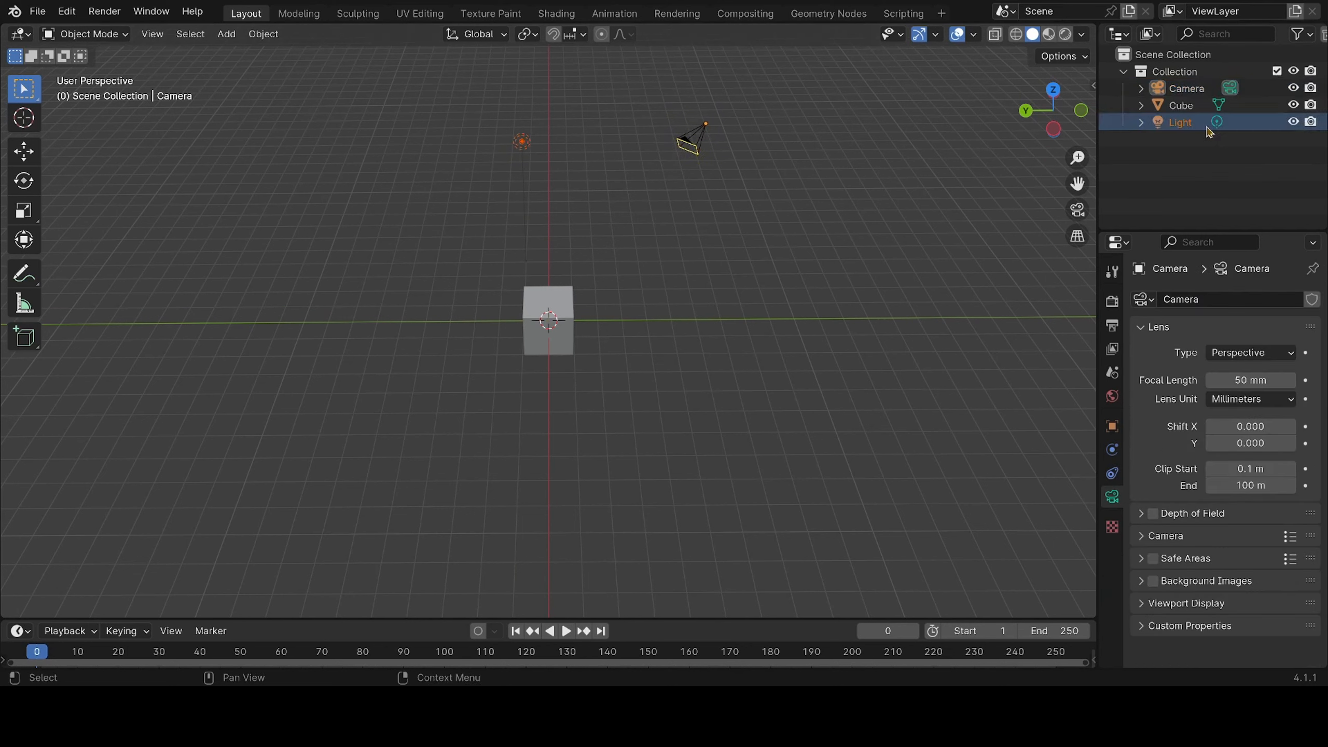
pyautogui.click(1203, 124)
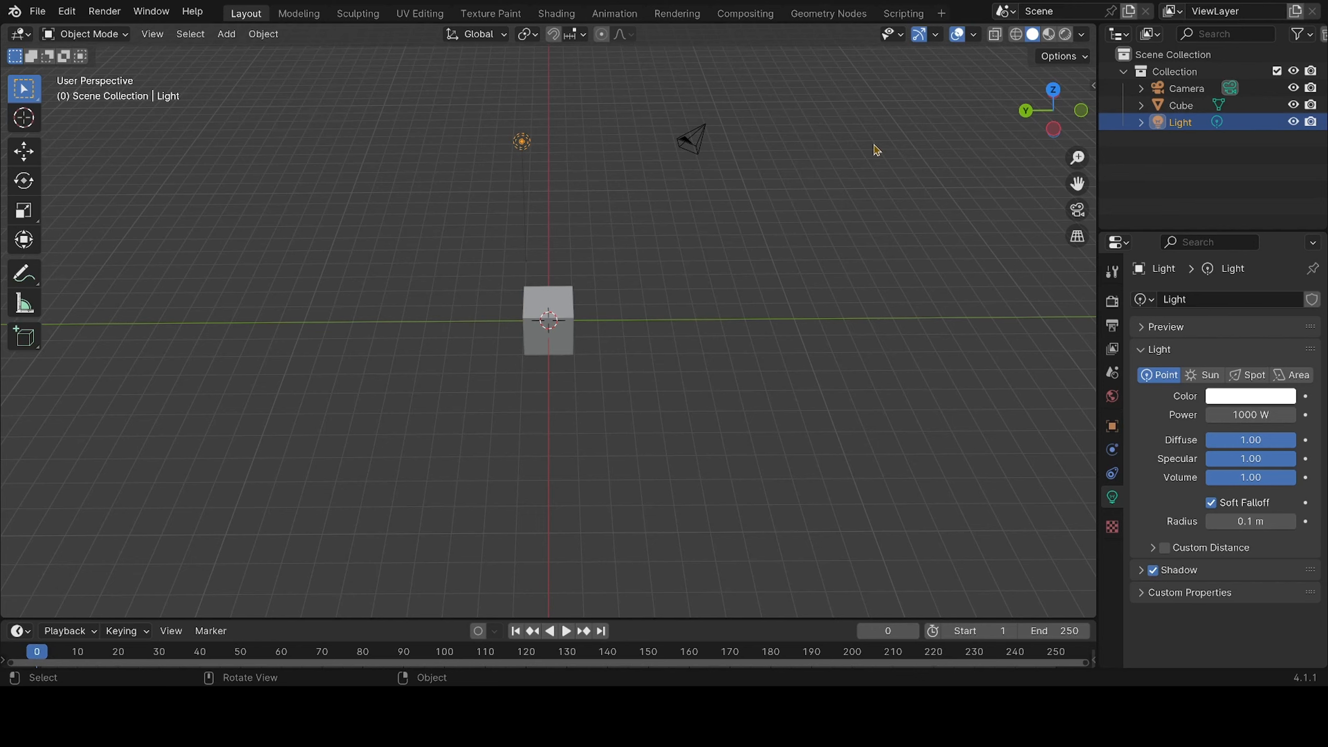
# Select the camera, the light and the cube in turn, then clear the selection
pyautogui.moveTo(753, 105); pyautogui.dragTo(627, 183)
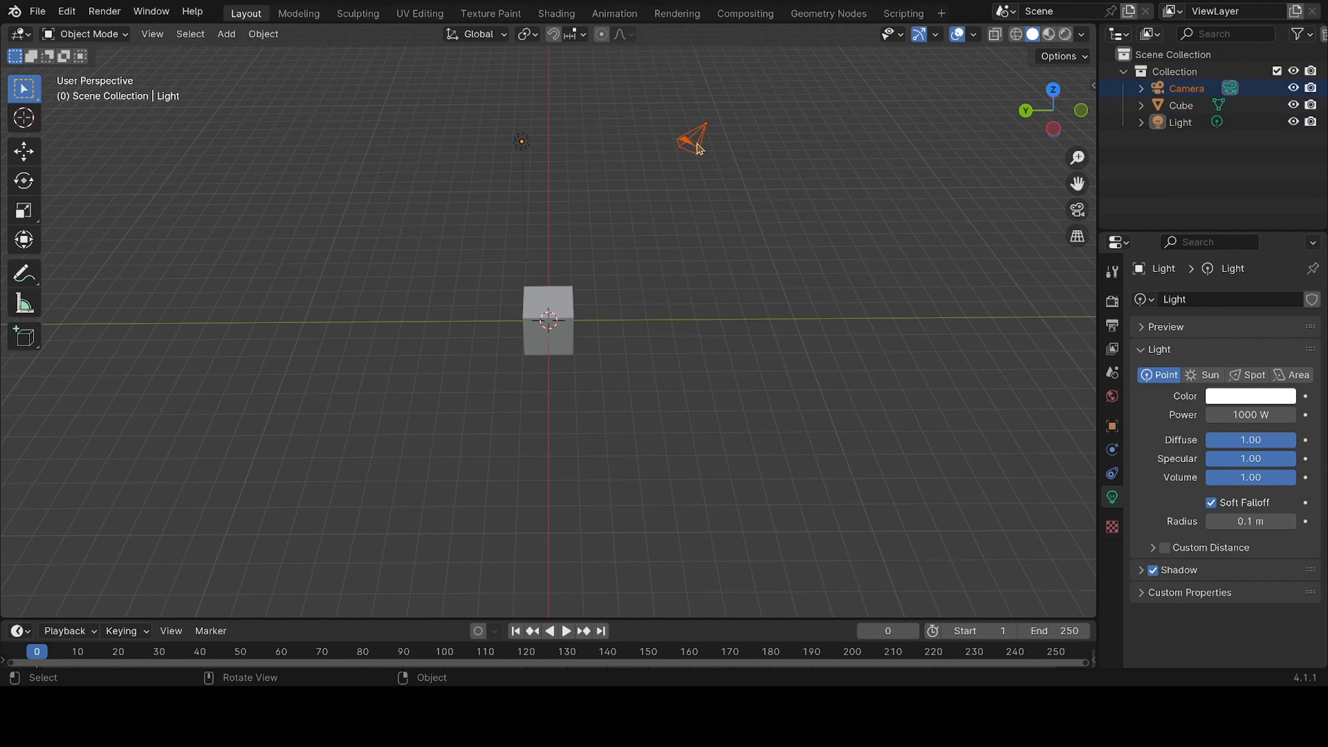
pyautogui.moveTo(562, 99); pyautogui.dragTo(476, 178)
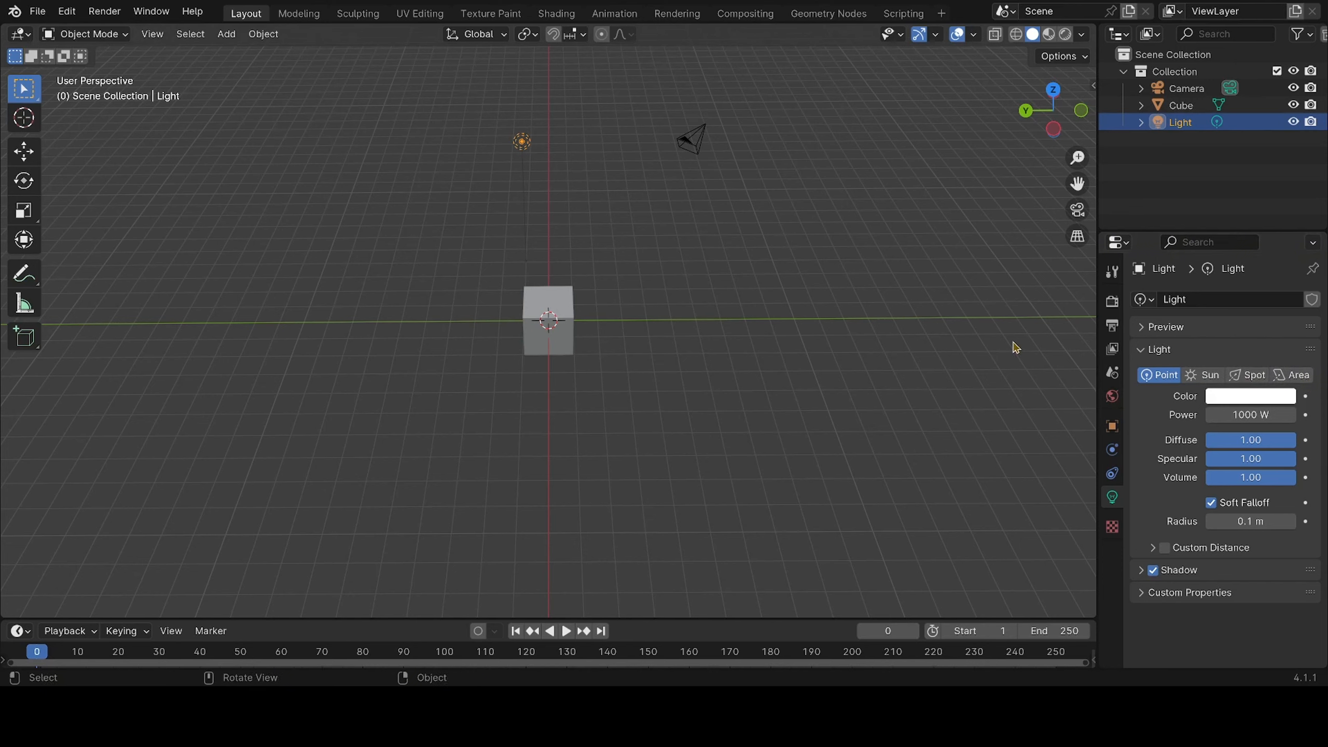
pyautogui.click(1174, 108)
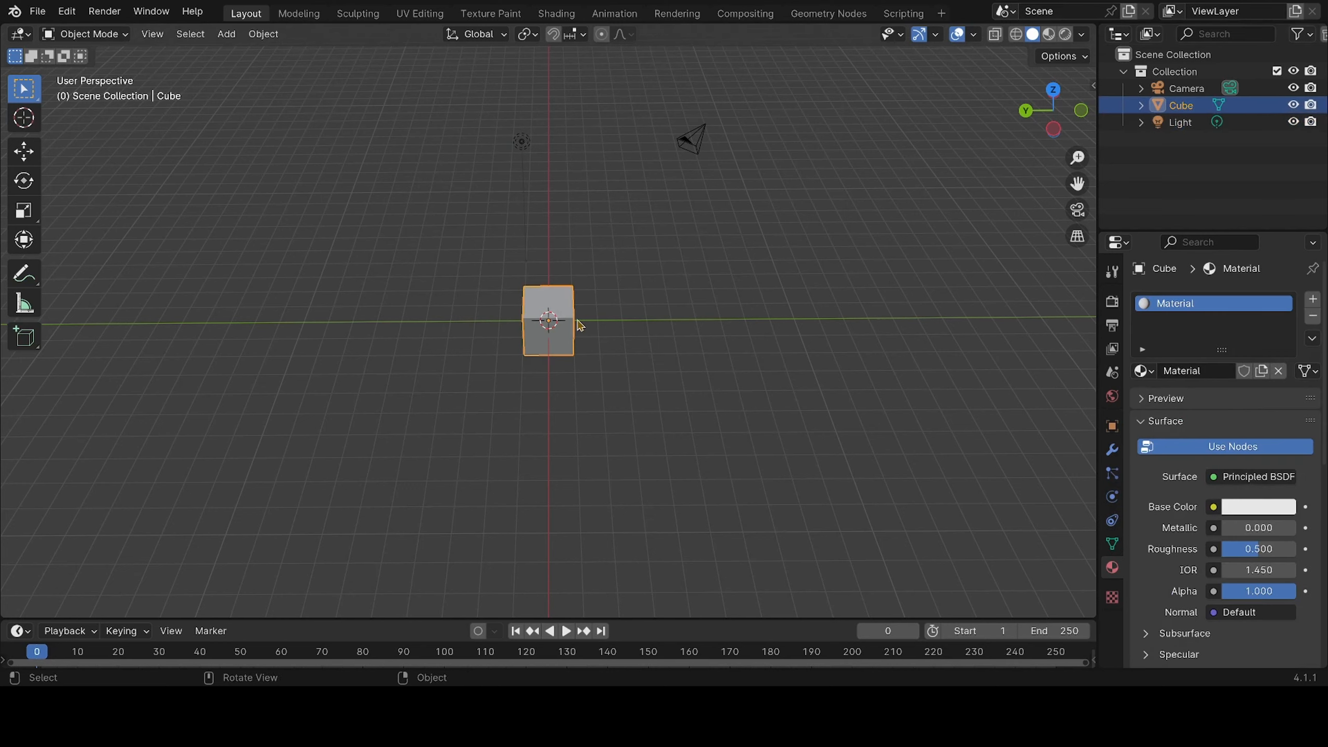
pyautogui.moveTo(619, 255); pyautogui.dragTo(371, 439)
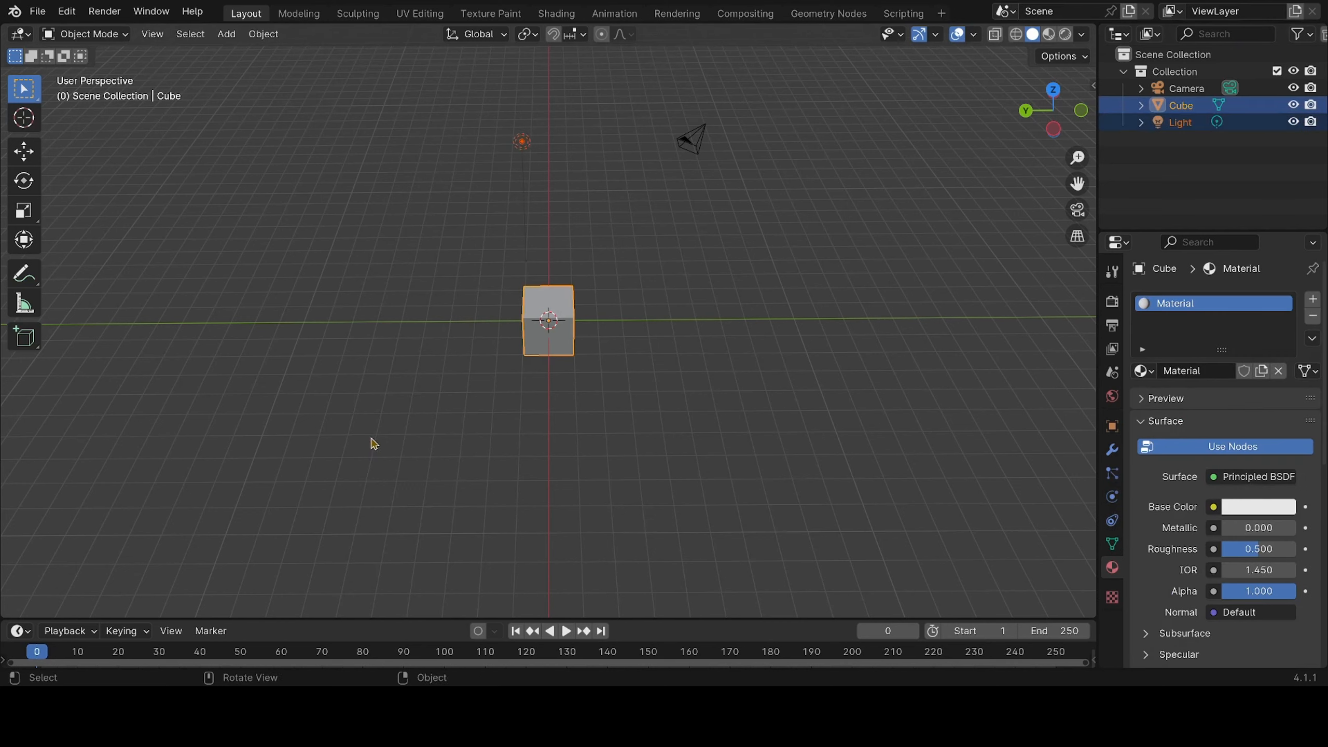
pyautogui.click(785, 254)
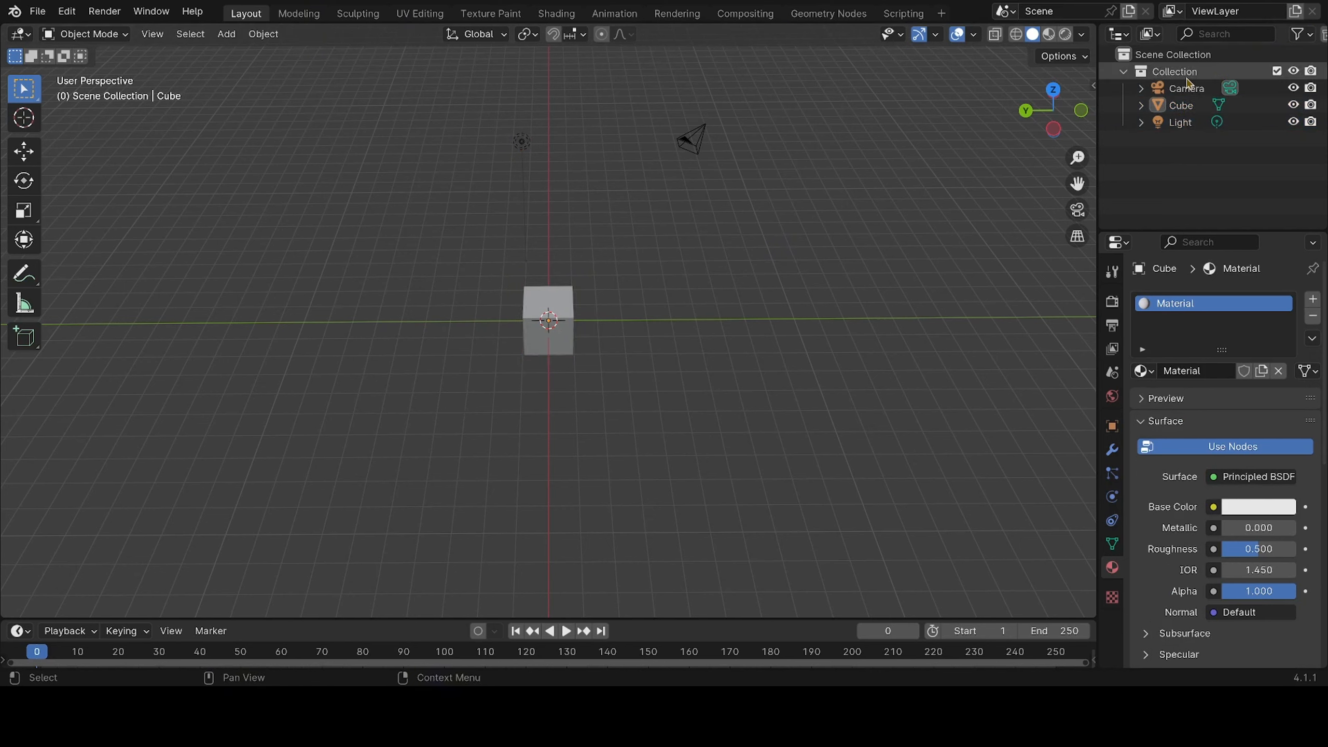
# Rename the default Collection as "first toppic"
pyautogui.doubleClick(1151, 77)
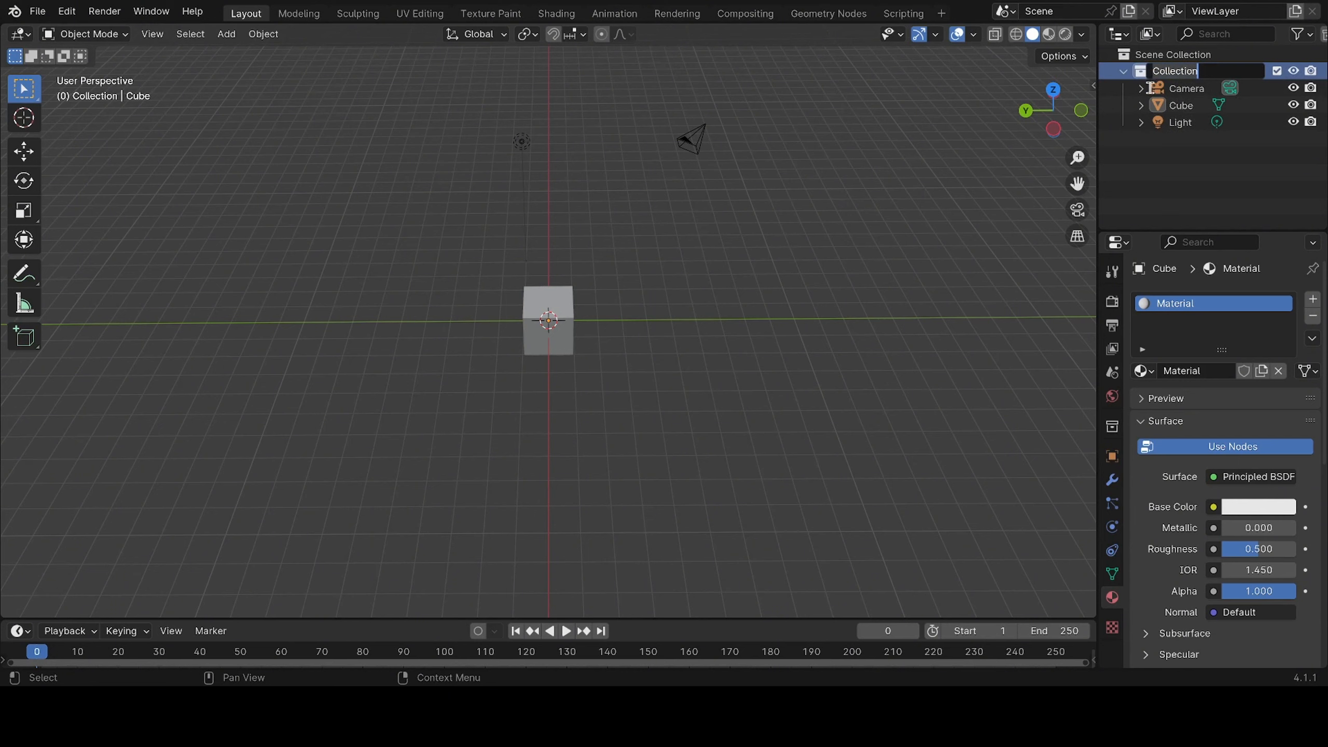
pyautogui.press('BackSpace')
pyautogui.write('first toppic')
pyautogui.press('Return')
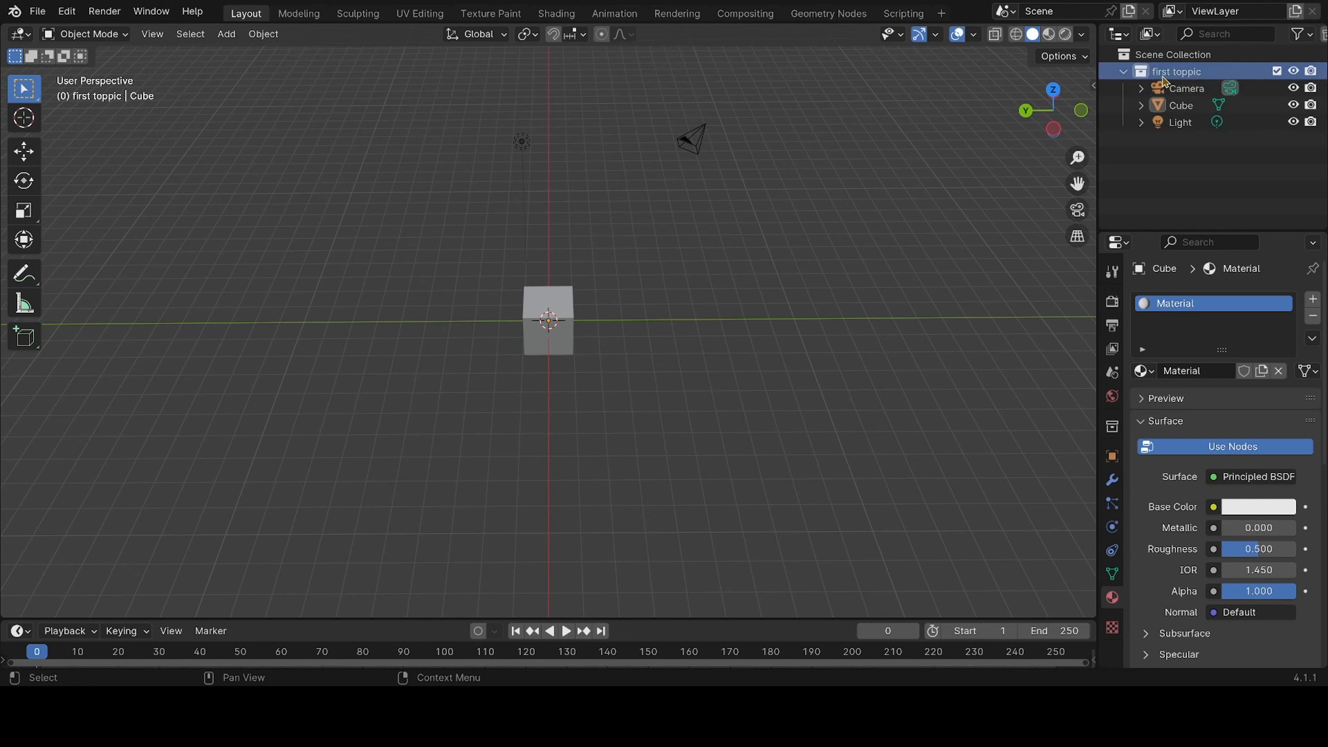
pyautogui.doubleClick(1161, 73)
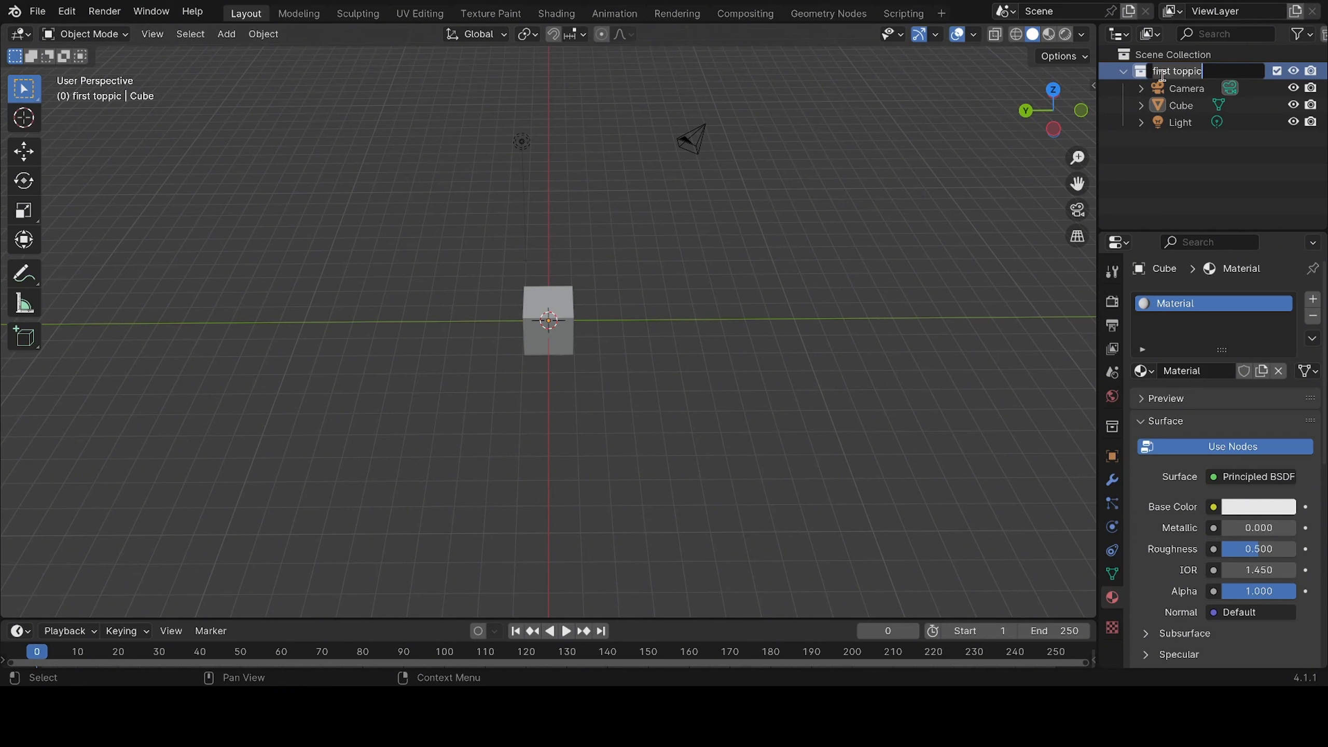
pyautogui.press('Return')
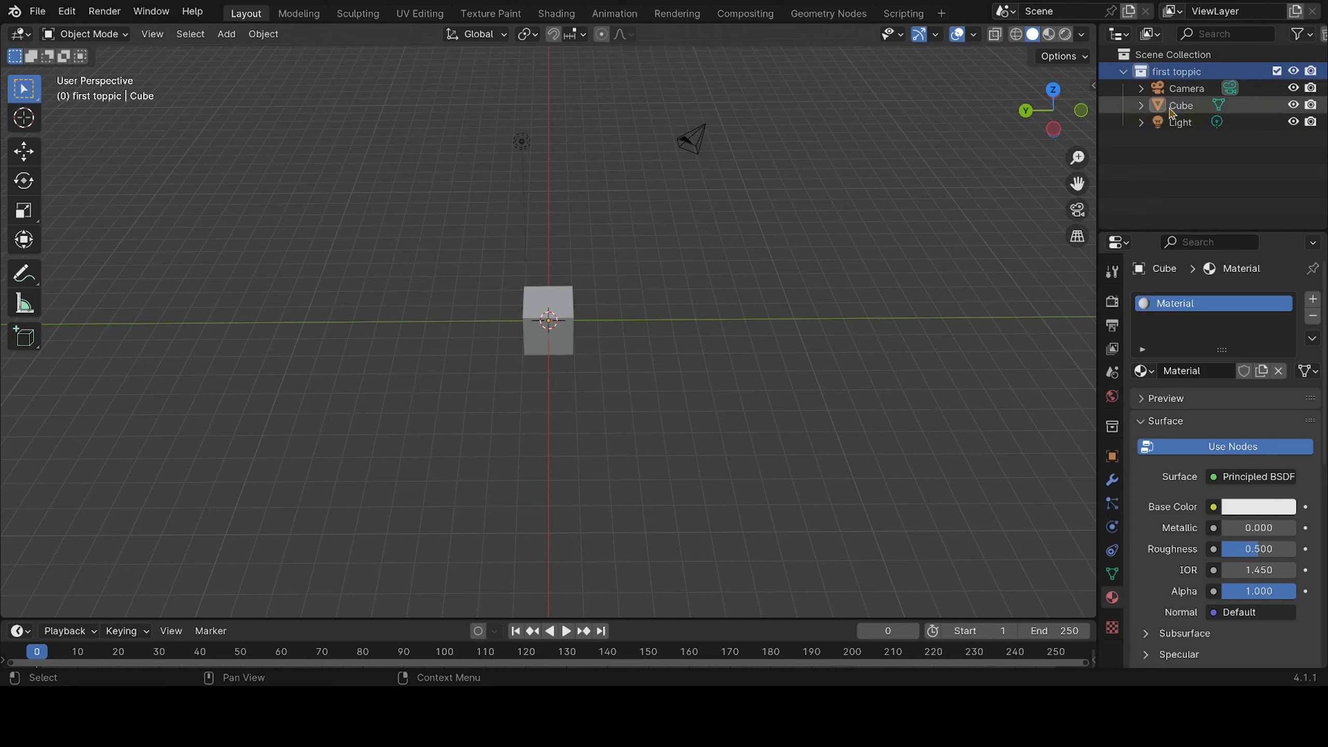
# Add a new collection directly under the Scene Collection and move the camera object into it
pyautogui.rightClick(1129, 59)
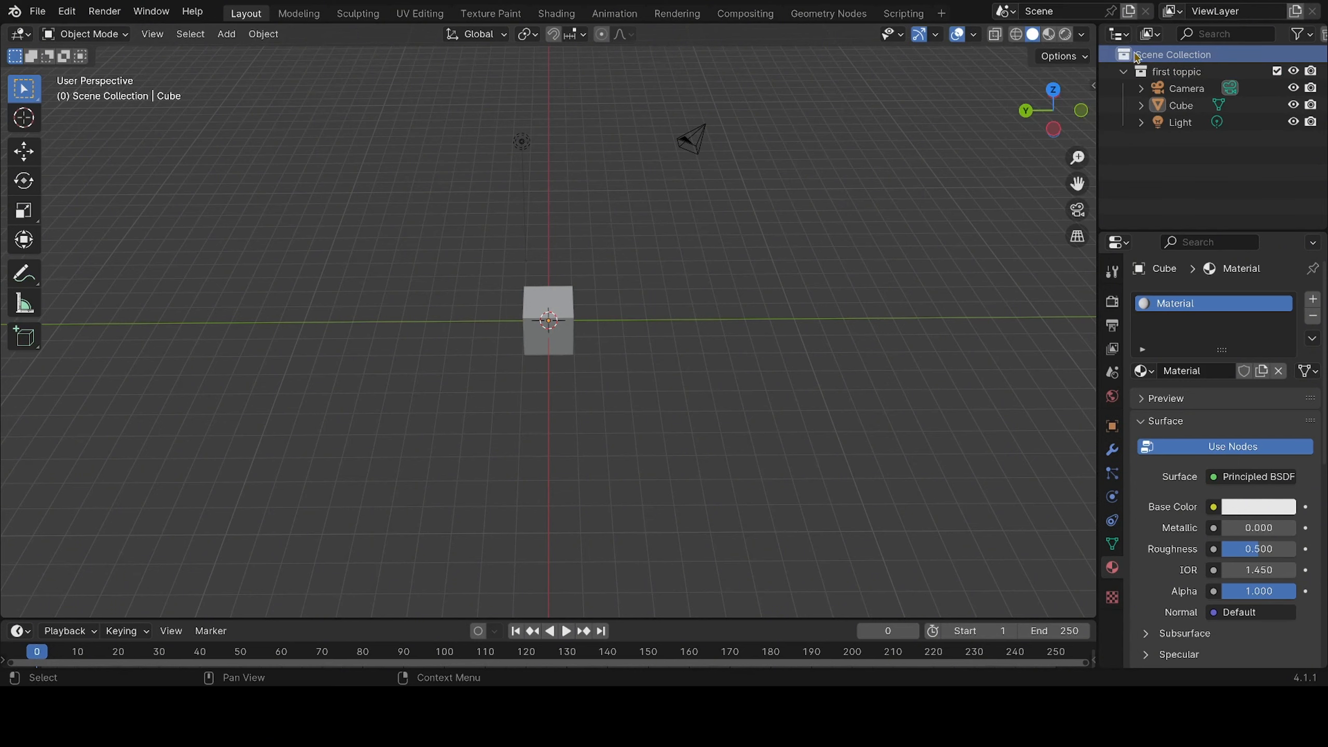
pyautogui.rightClick(1122, 54)
pyautogui.click(1122, 50)
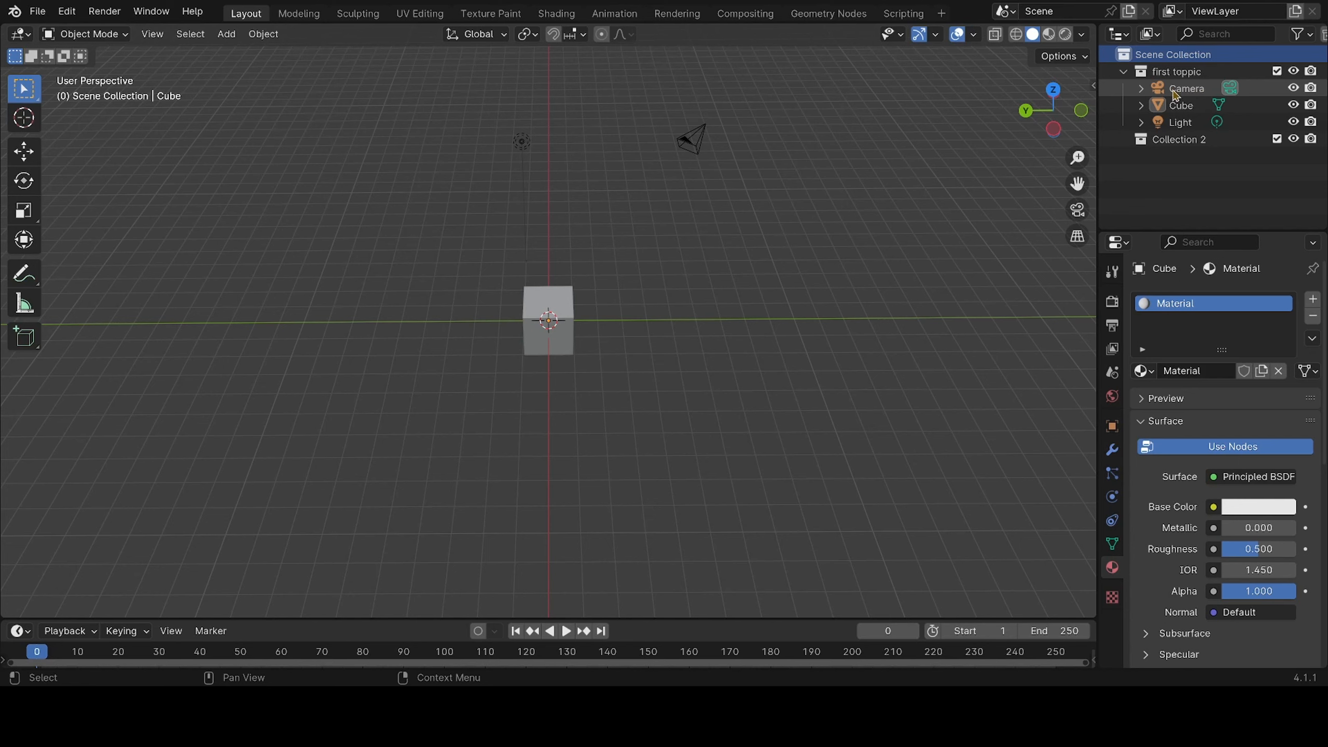
pyautogui.moveTo(1179, 89); pyautogui.dragTo(1172, 145)
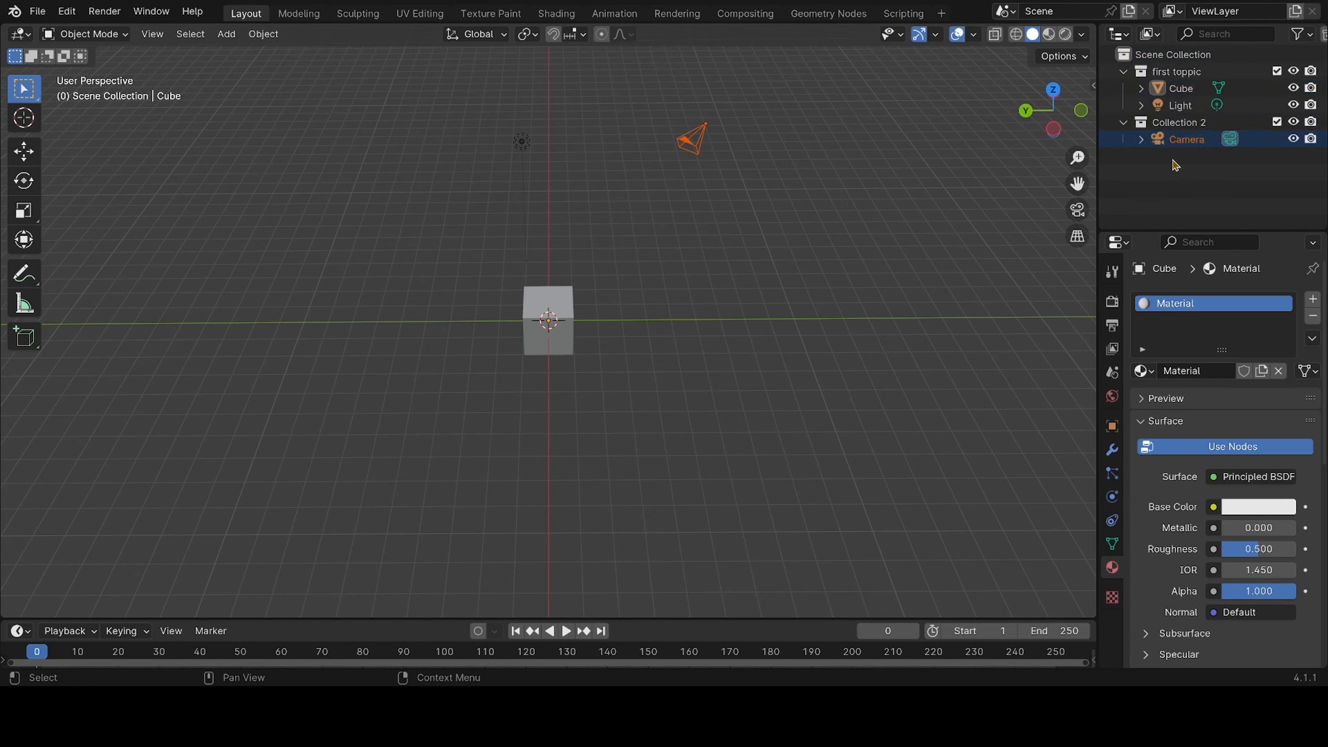
# Rename the collection that holds the camera object as "Camera"
pyautogui.doubleClick(1173, 123)
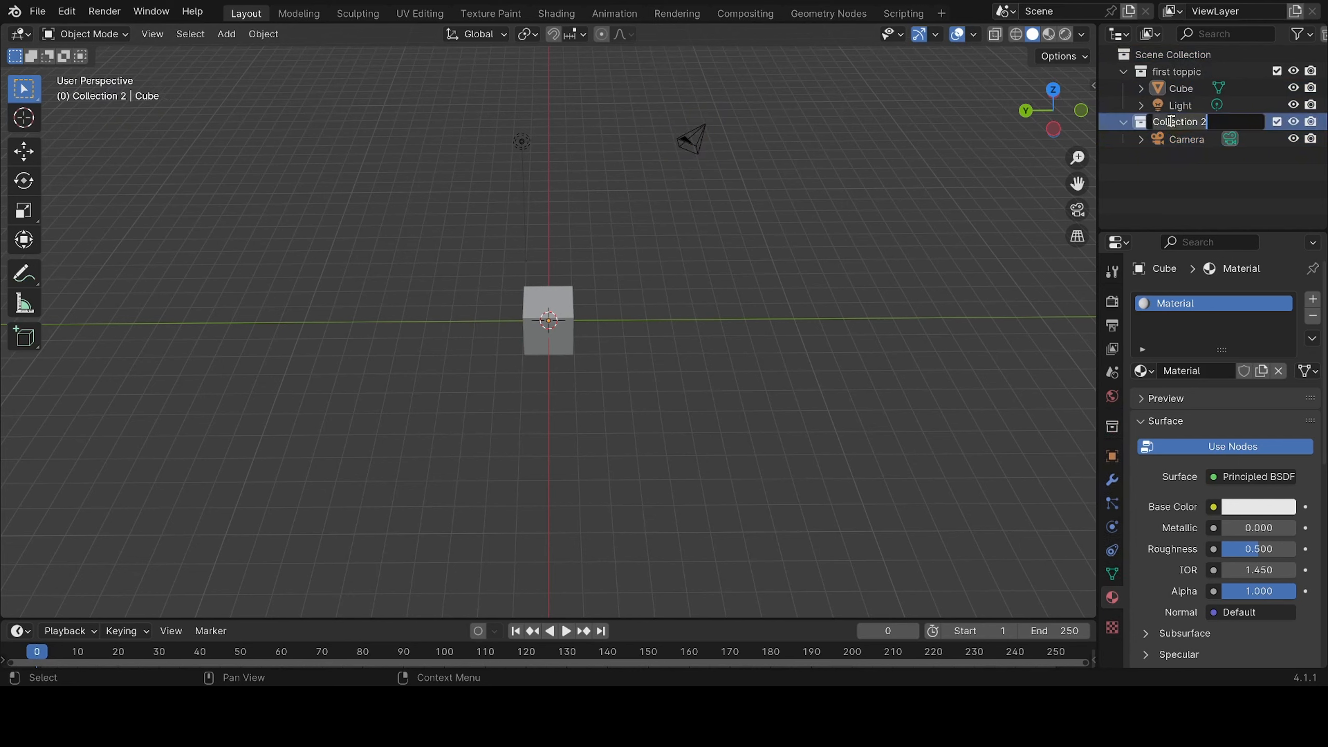
pyautogui.hotkey('ctrl', 'a')
pyautogui.write('Ca')
pyautogui.press('BackSpace')
pyautogui.write('amera')
pyautogui.press('Return')
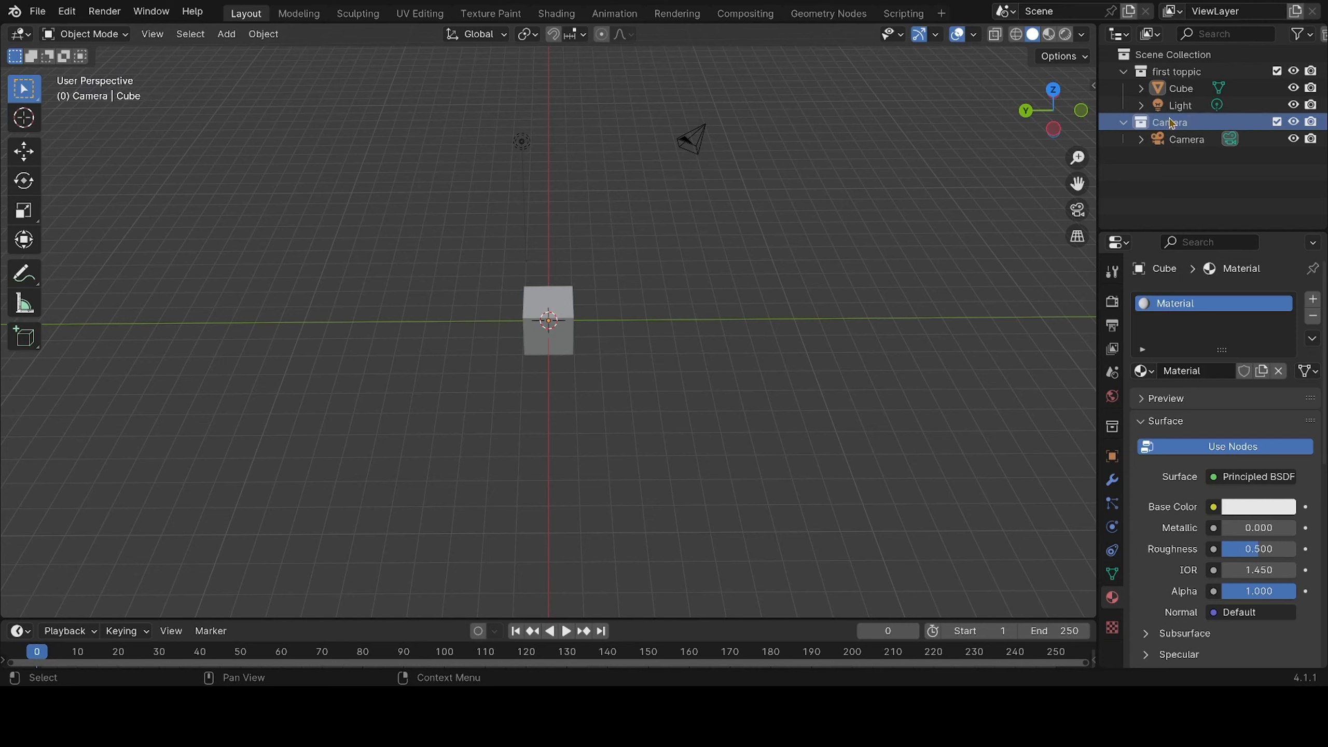
# Add another collection named "Light" under the Scene Collection and move the light object into it
pyautogui.rightClick(1120, 55)
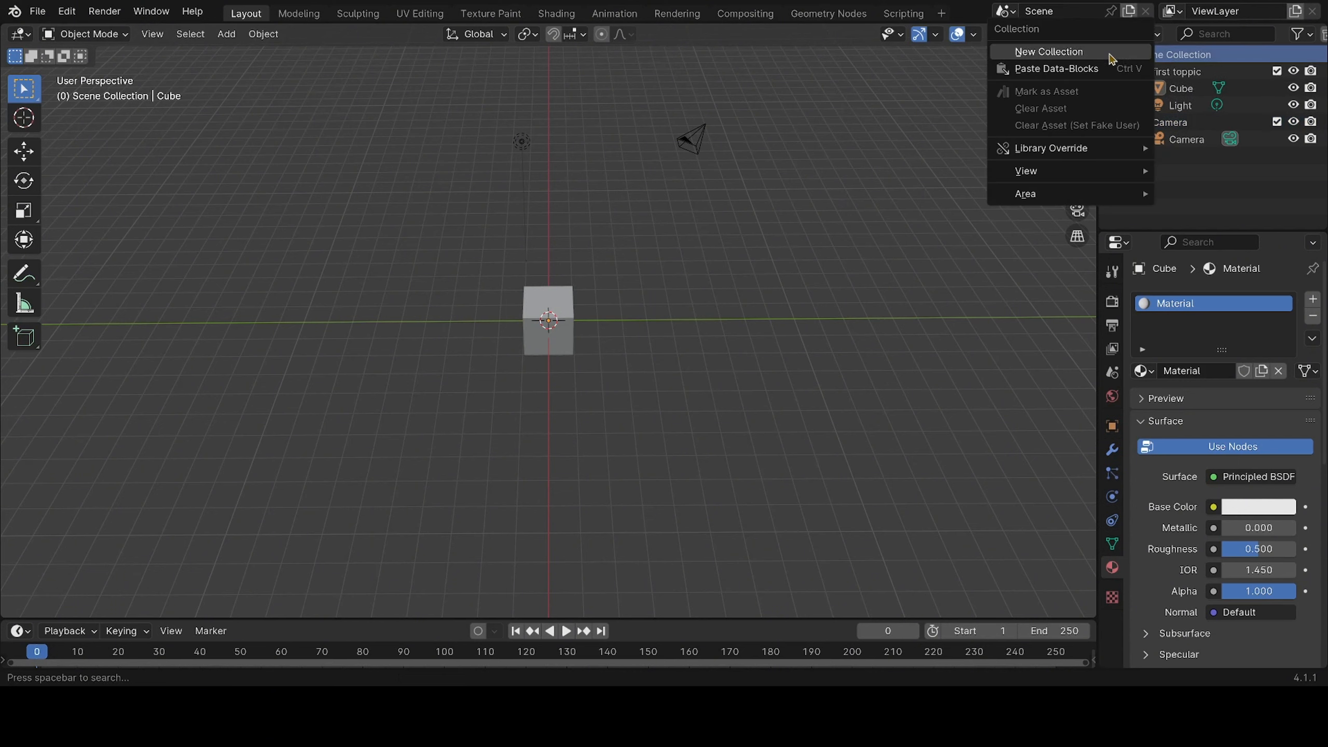
pyautogui.click(1111, 52)
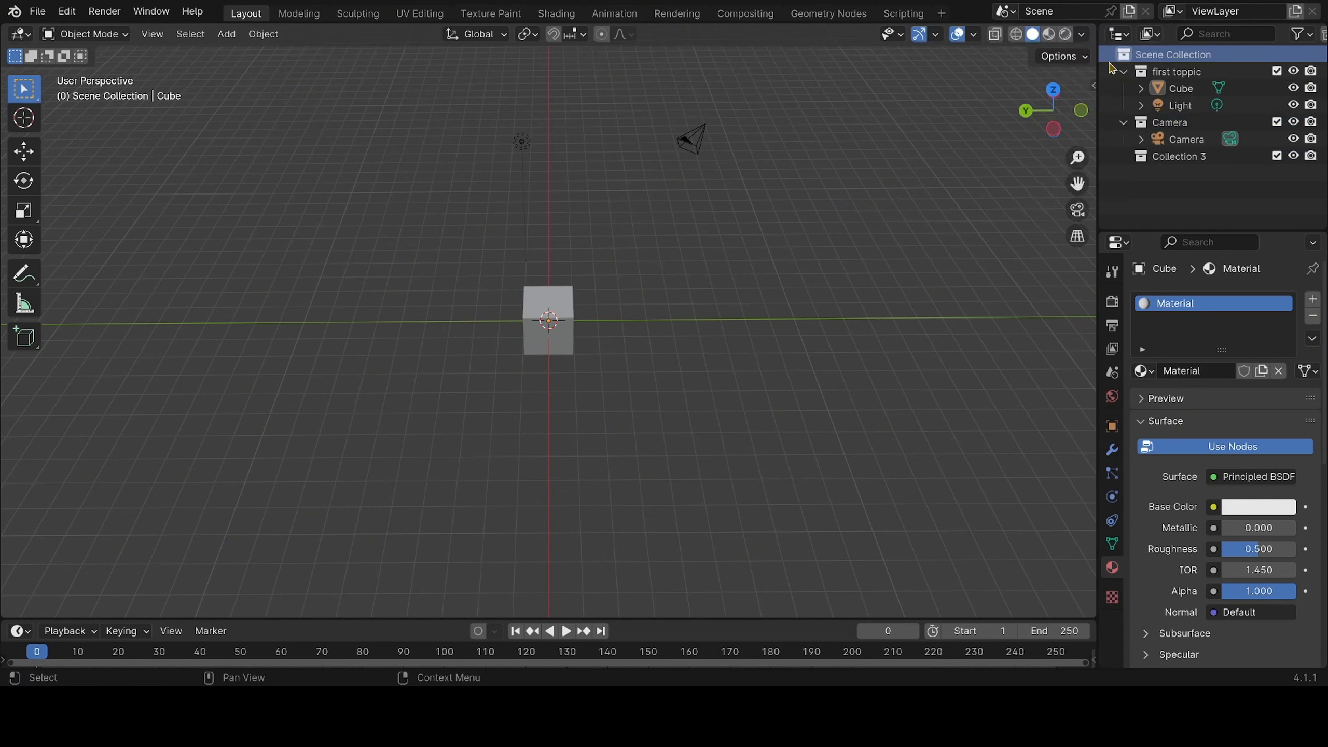
pyautogui.doubleClick(1170, 160)
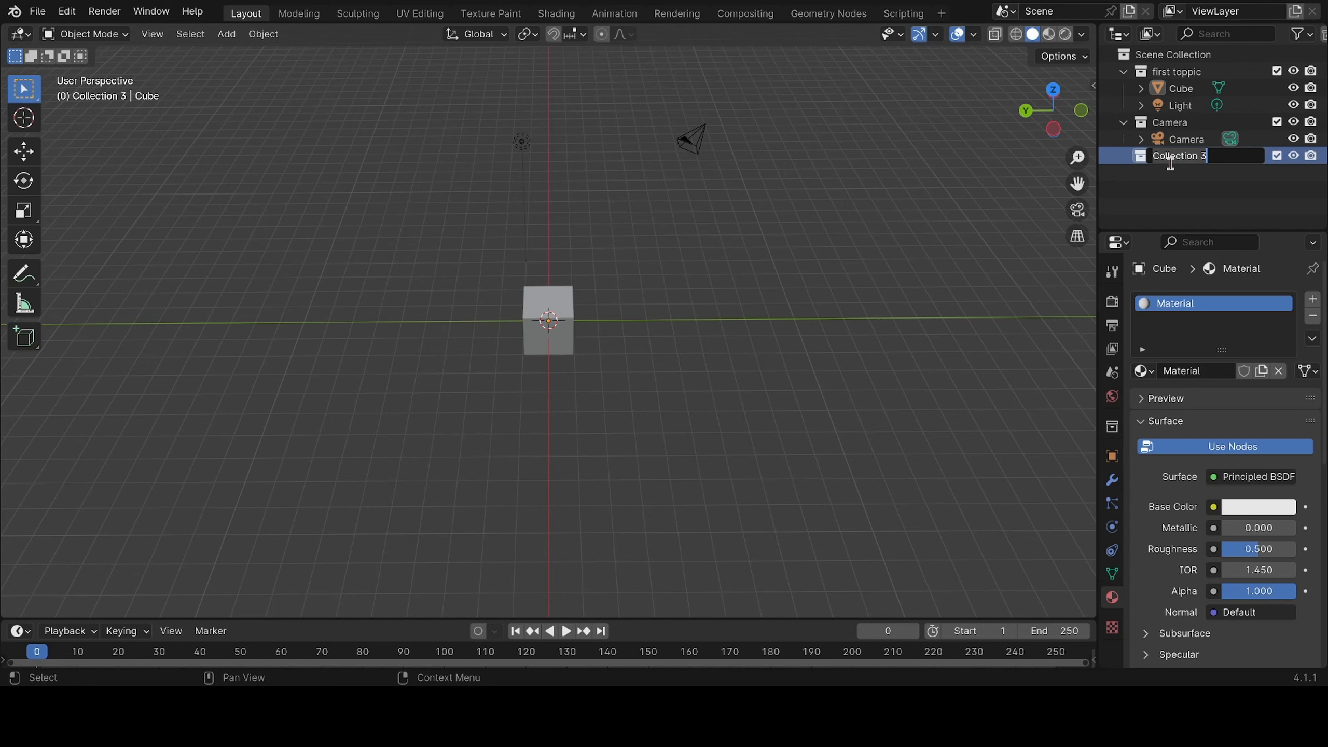
pyautogui.write('l')
pyautogui.press('BackSpace')
pyautogui.write('Light')
pyautogui.press('Return')
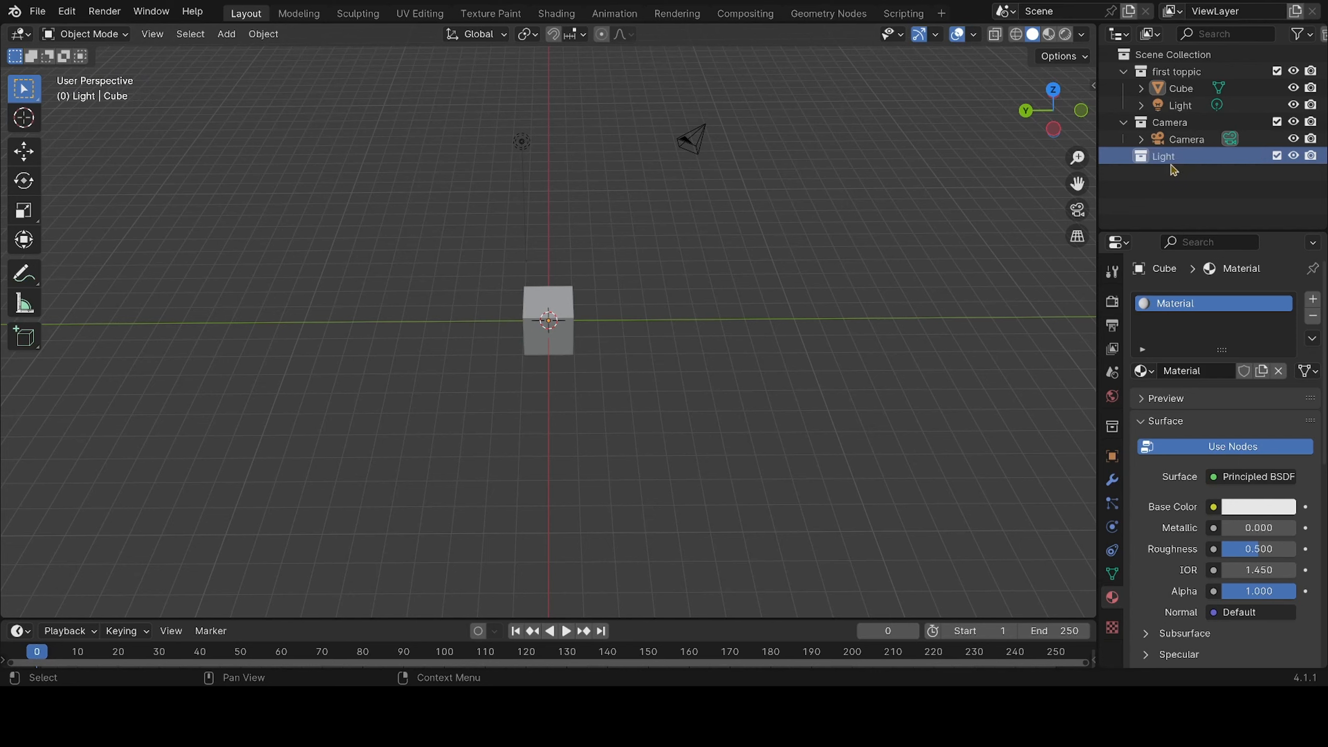
pyautogui.moveTo(1180, 105); pyautogui.dragTo(1174, 164)
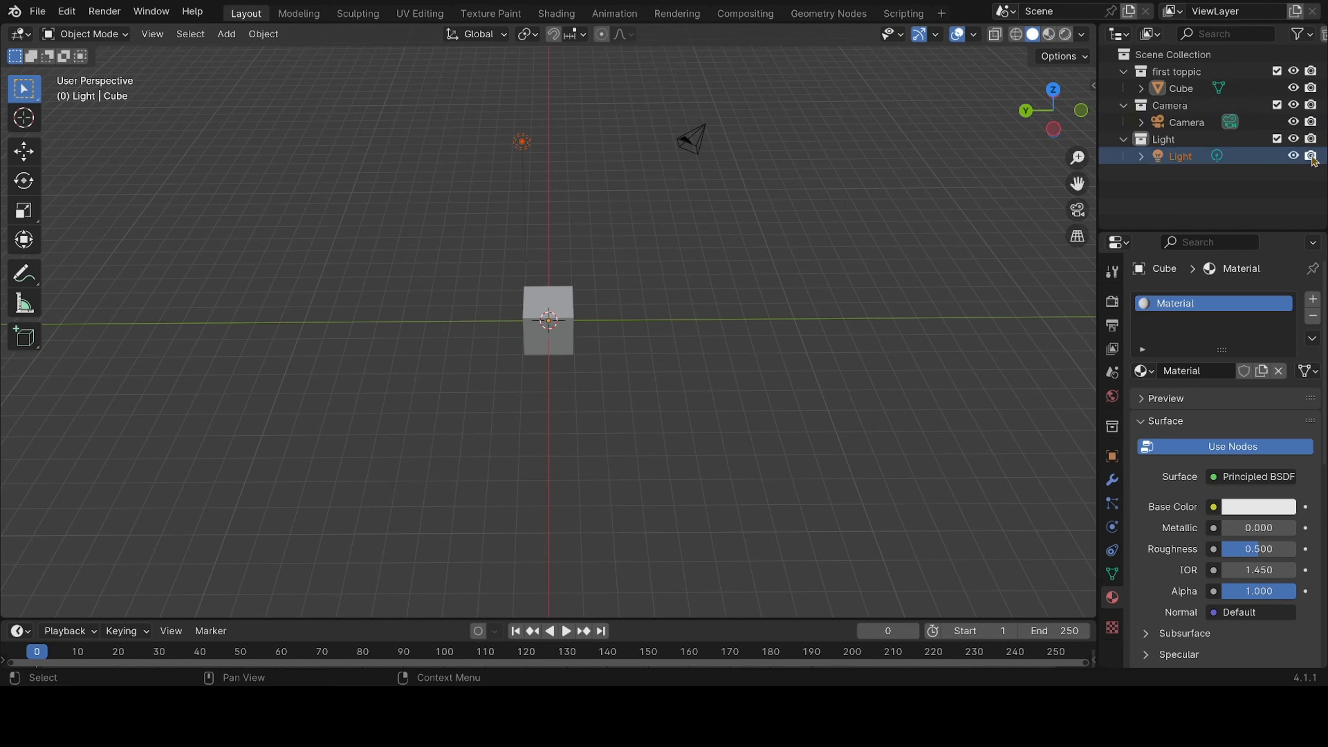
# Hide the light object in the viewport, show it again and select it in the scene
pyautogui.click(1293, 156)
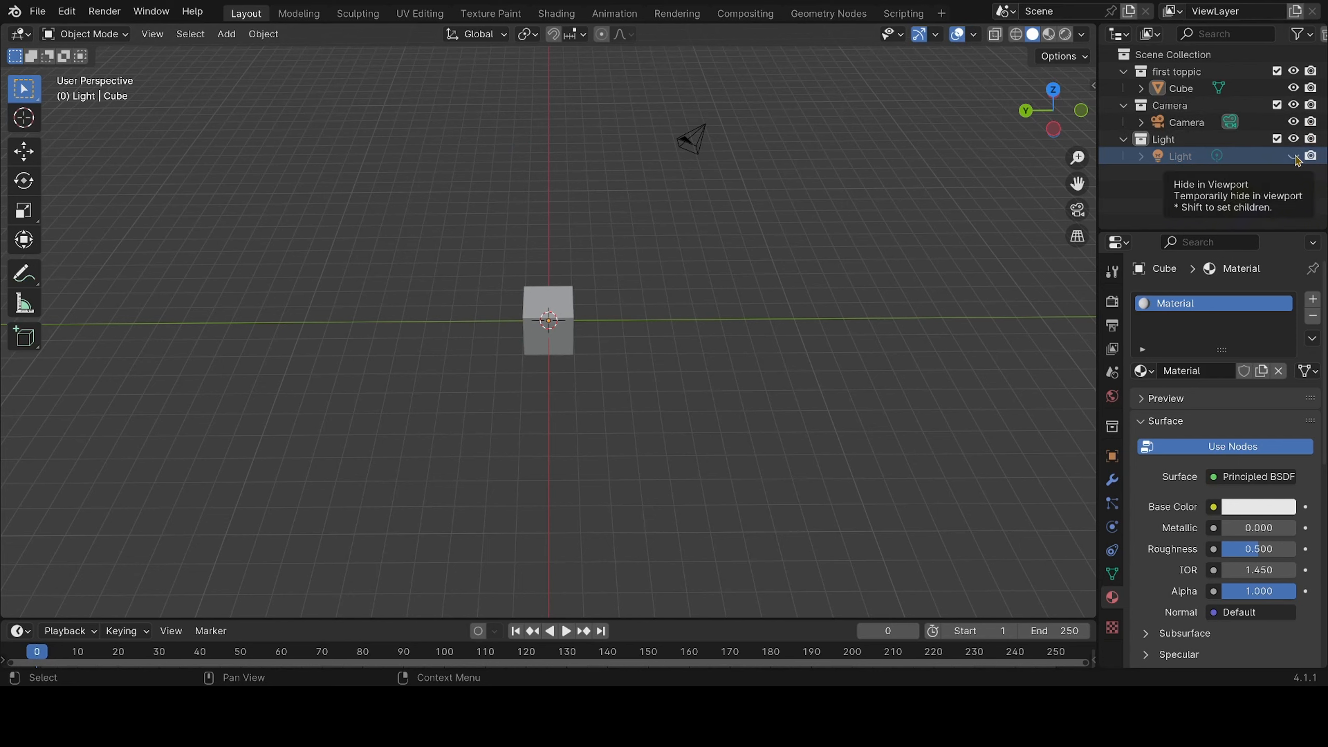
pyautogui.click(1294, 156)
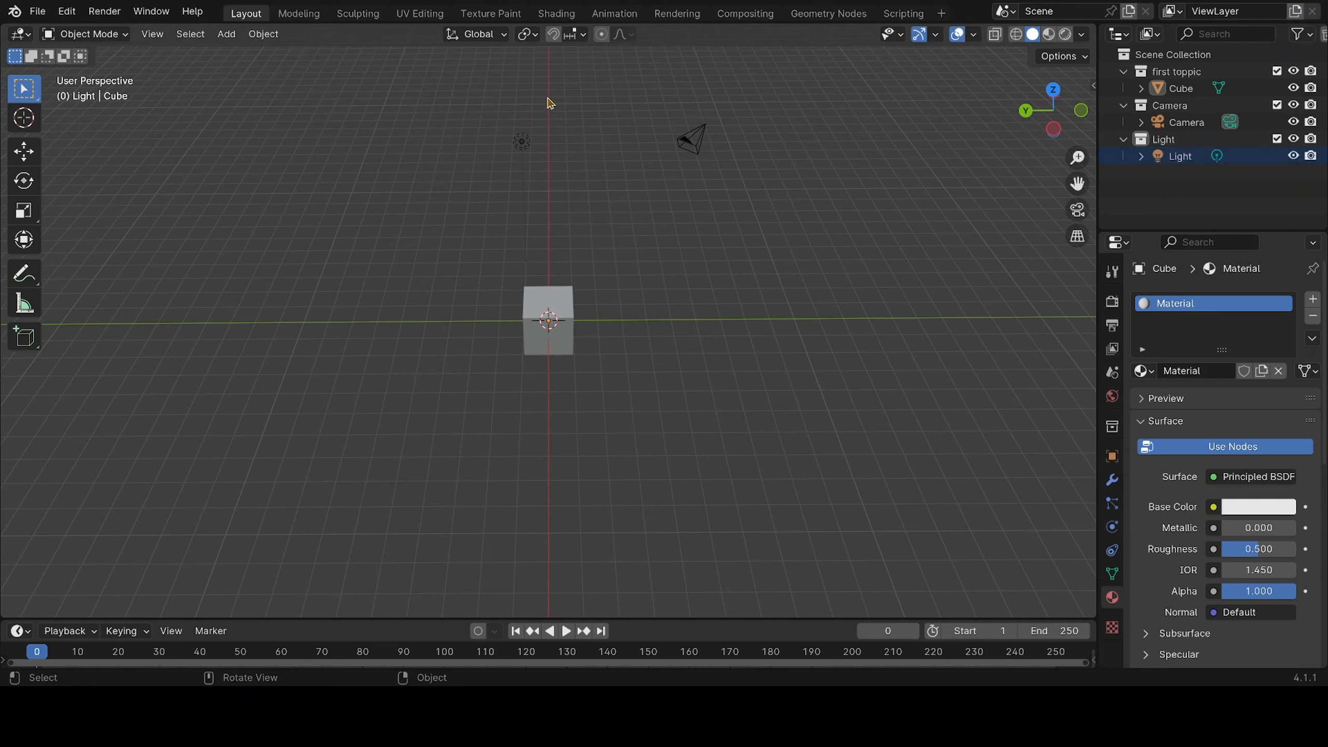
pyautogui.moveTo(549, 89); pyautogui.dragTo(409, 216)
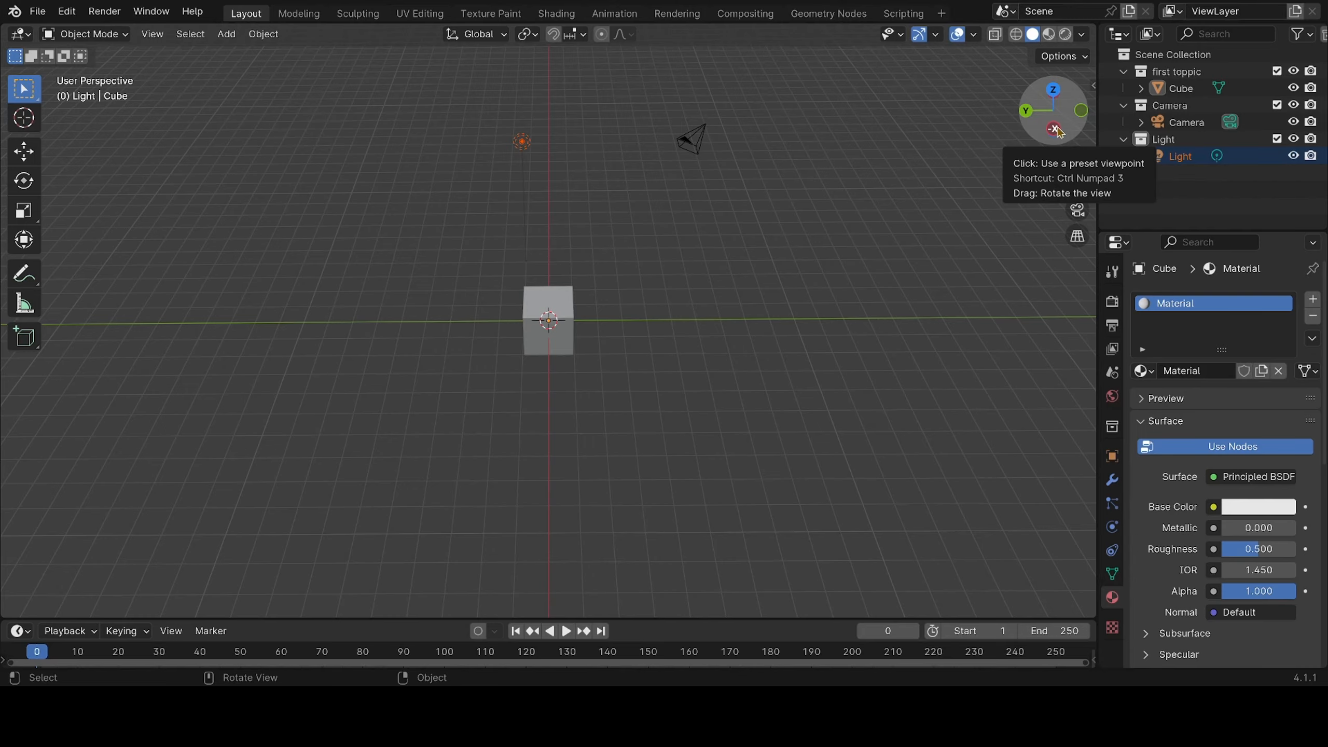
# View the scene from the left, back and top orthographic viewpoints, then orbit back to a perspective view
pyautogui.click(1056, 129)
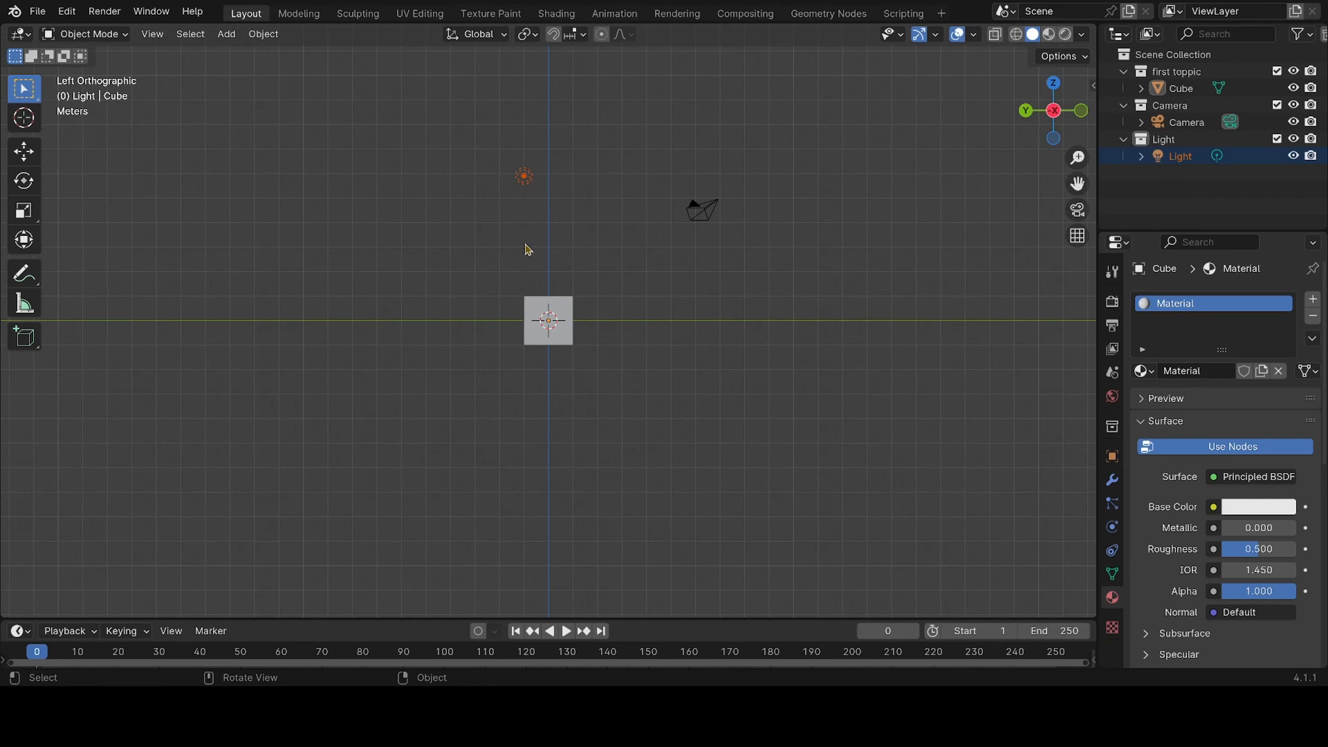
pyautogui.click(1026, 112)
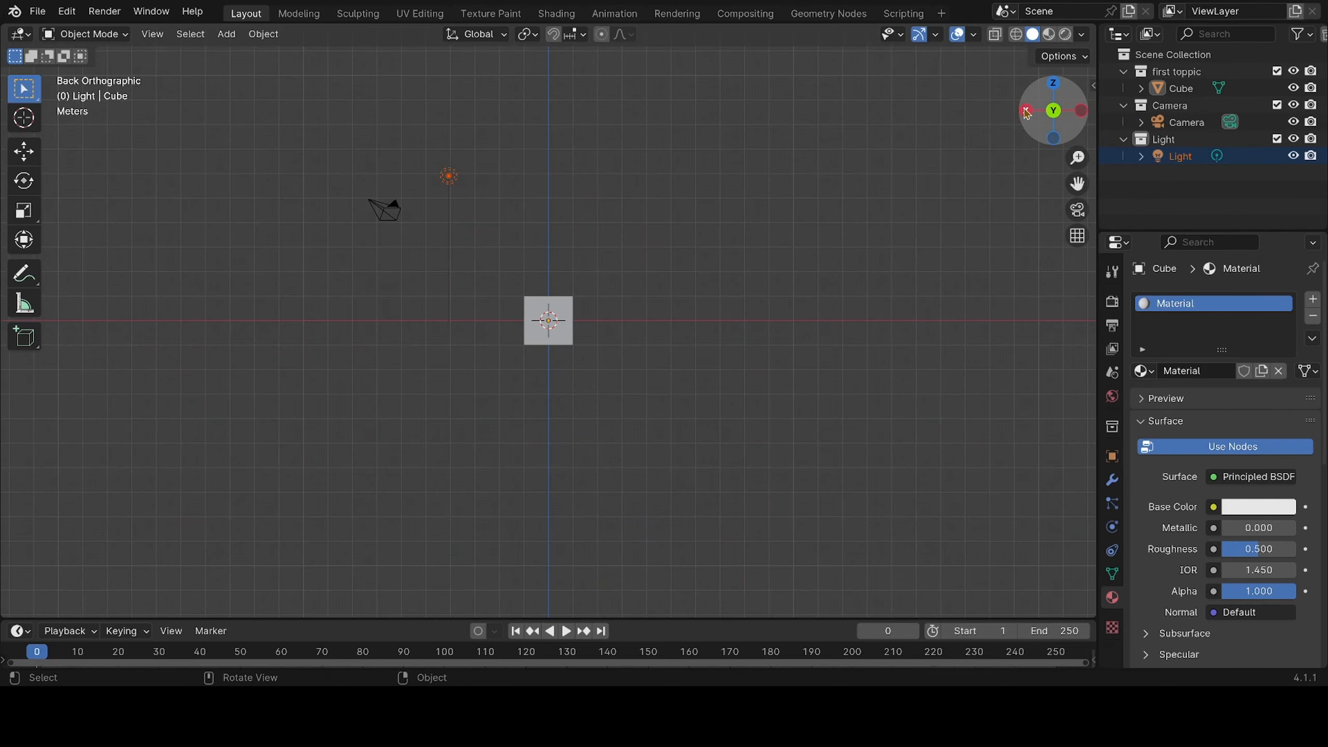
pyautogui.click(1055, 85)
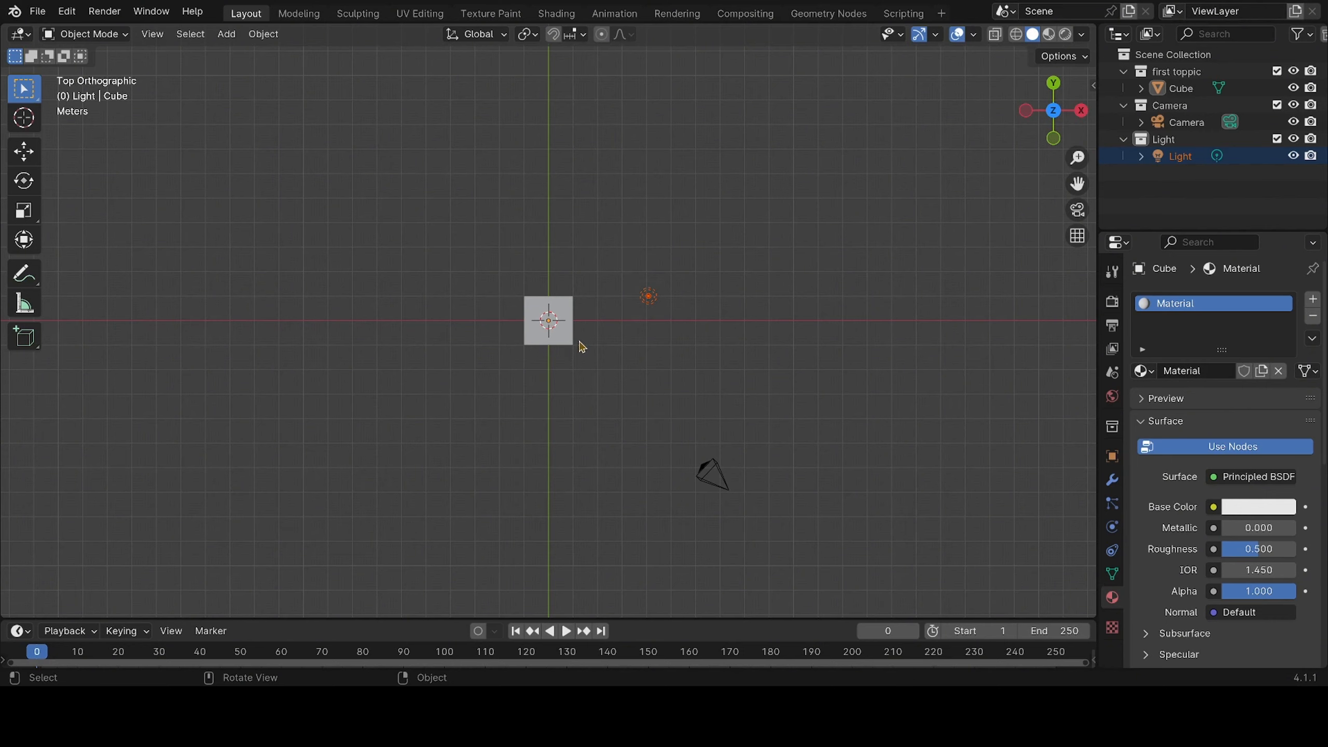
pyautogui.moveTo(581, 347); pyautogui.dragTo(578, 261, button='middle')
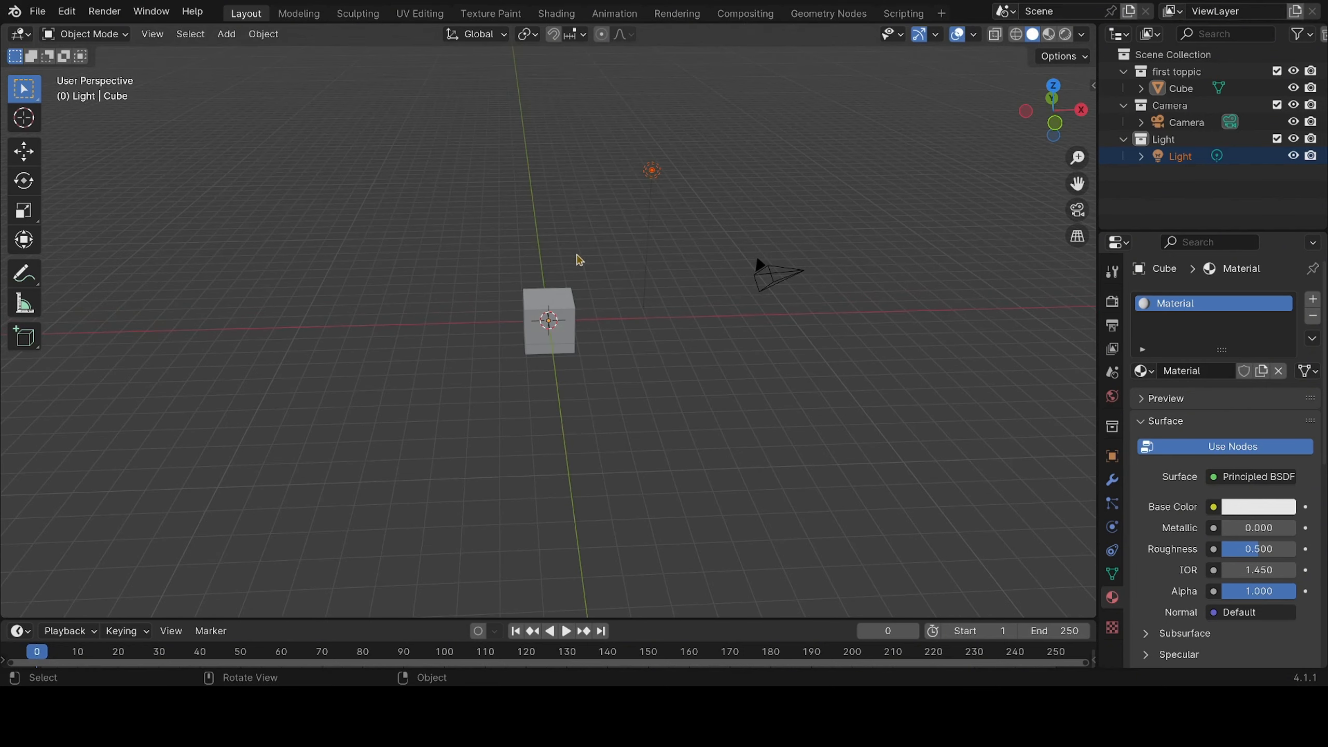
# Delete the cube and add a Monkey mesh in its place
pyautogui.click(553, 347)
pyautogui.press('Delete')
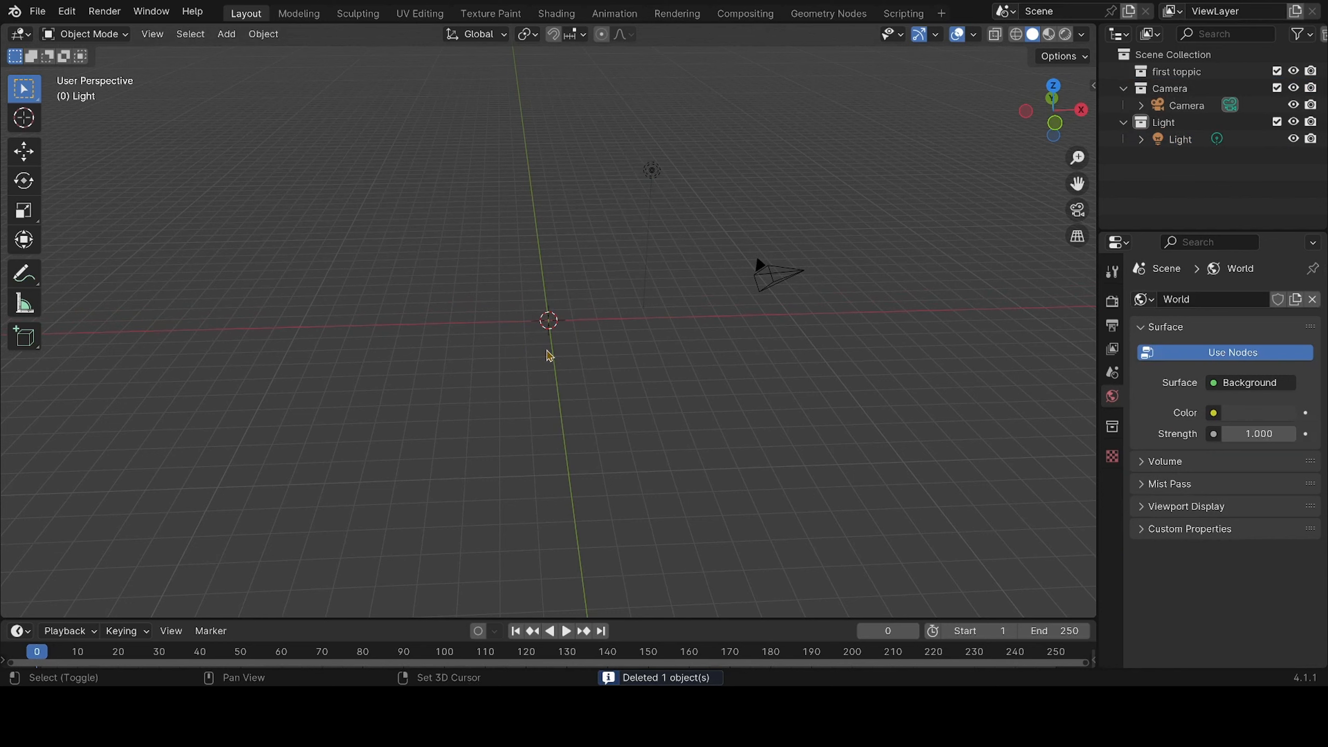
pyautogui.hotkey('shift', 'a')
pyautogui.moveTo(545, 366)
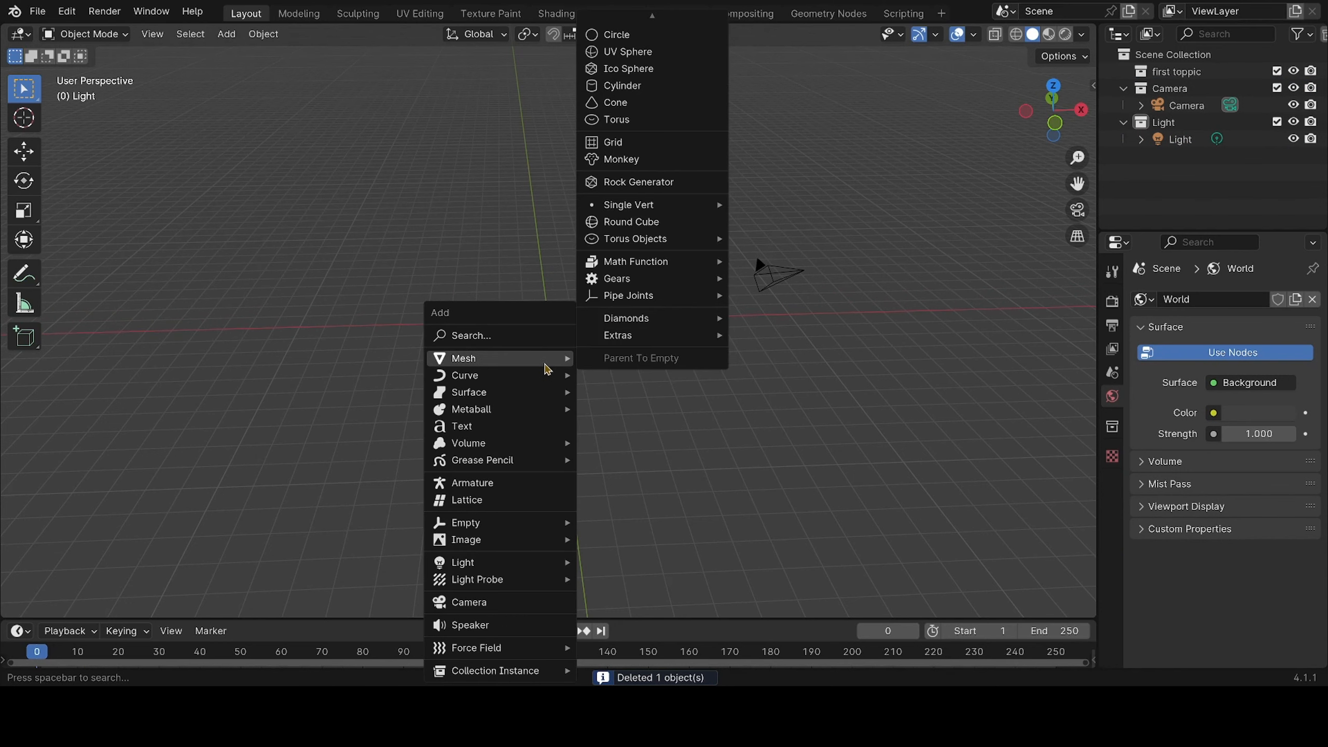
pyautogui.moveTo(674, 301)
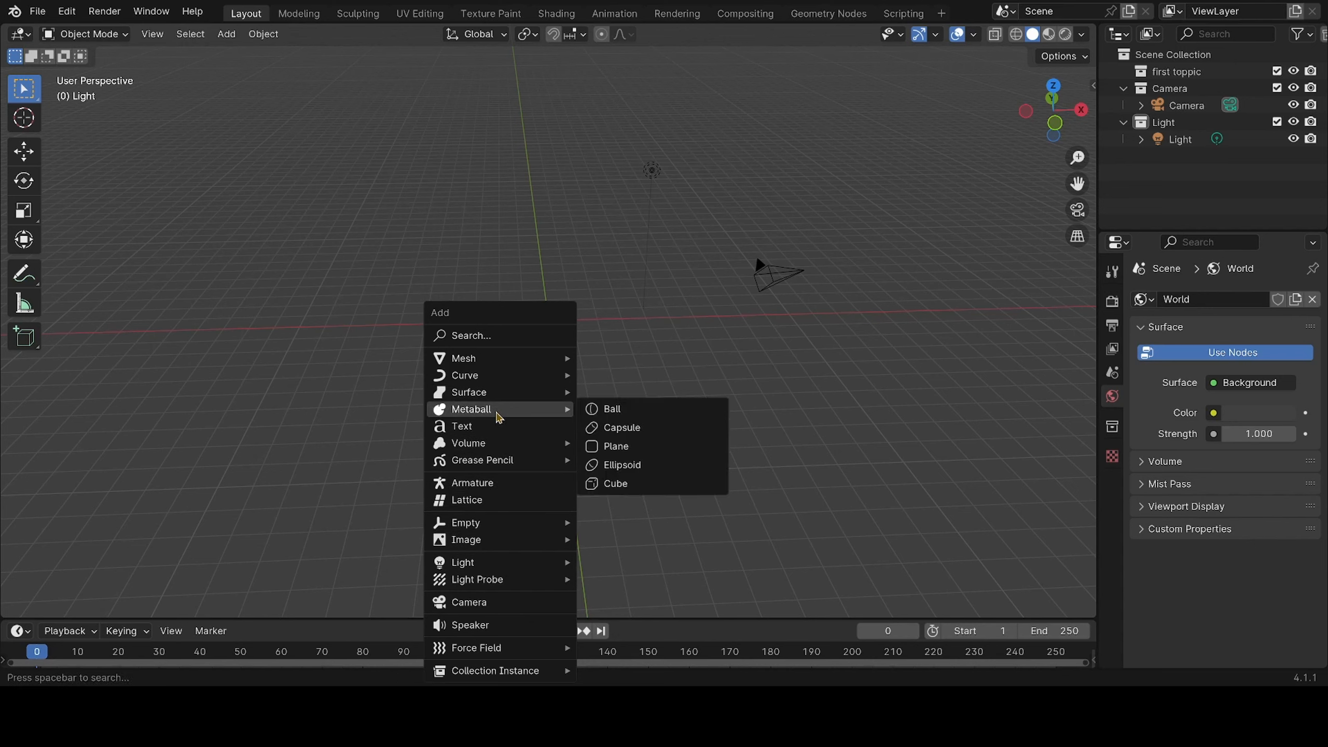
pyautogui.moveTo(496, 365)
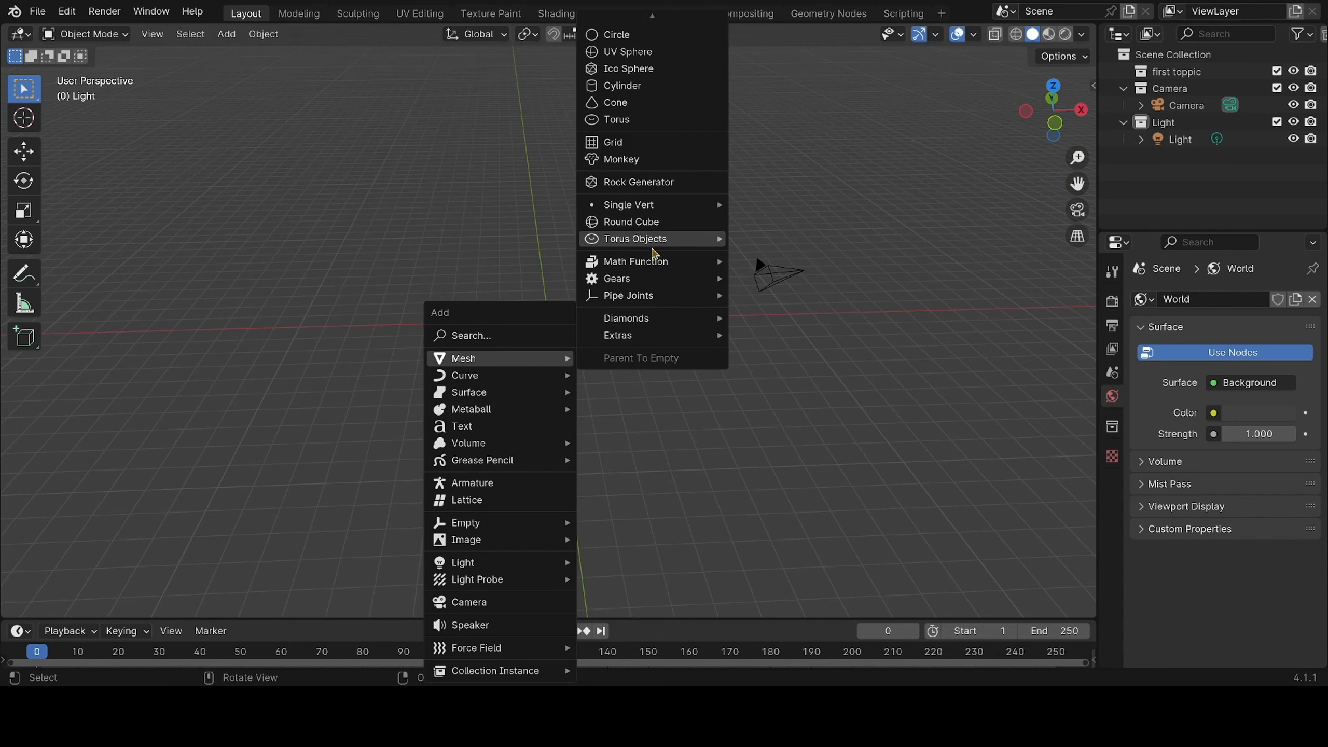
pyautogui.click(646, 162)
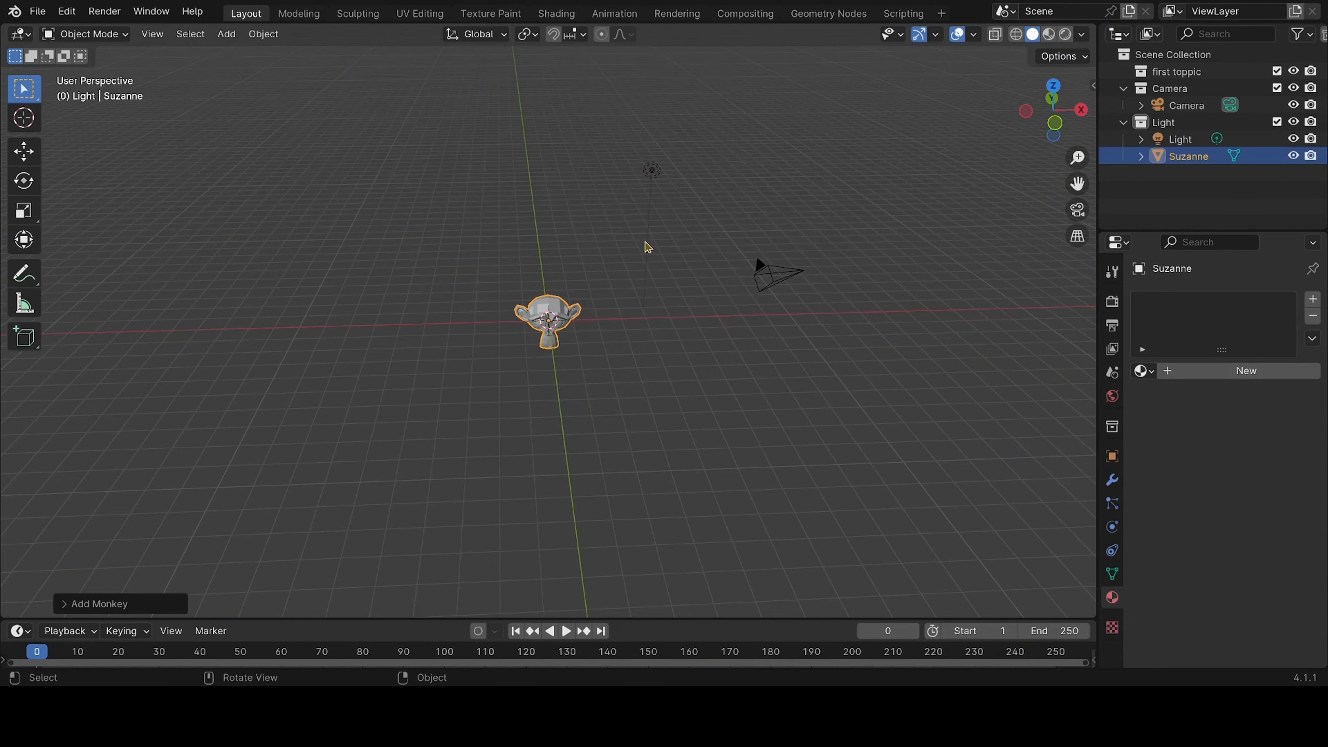
# Examine the monkey head up close from the top, back and bottom orthographic viewpoints
pyautogui.scroll(5, 585, 421)
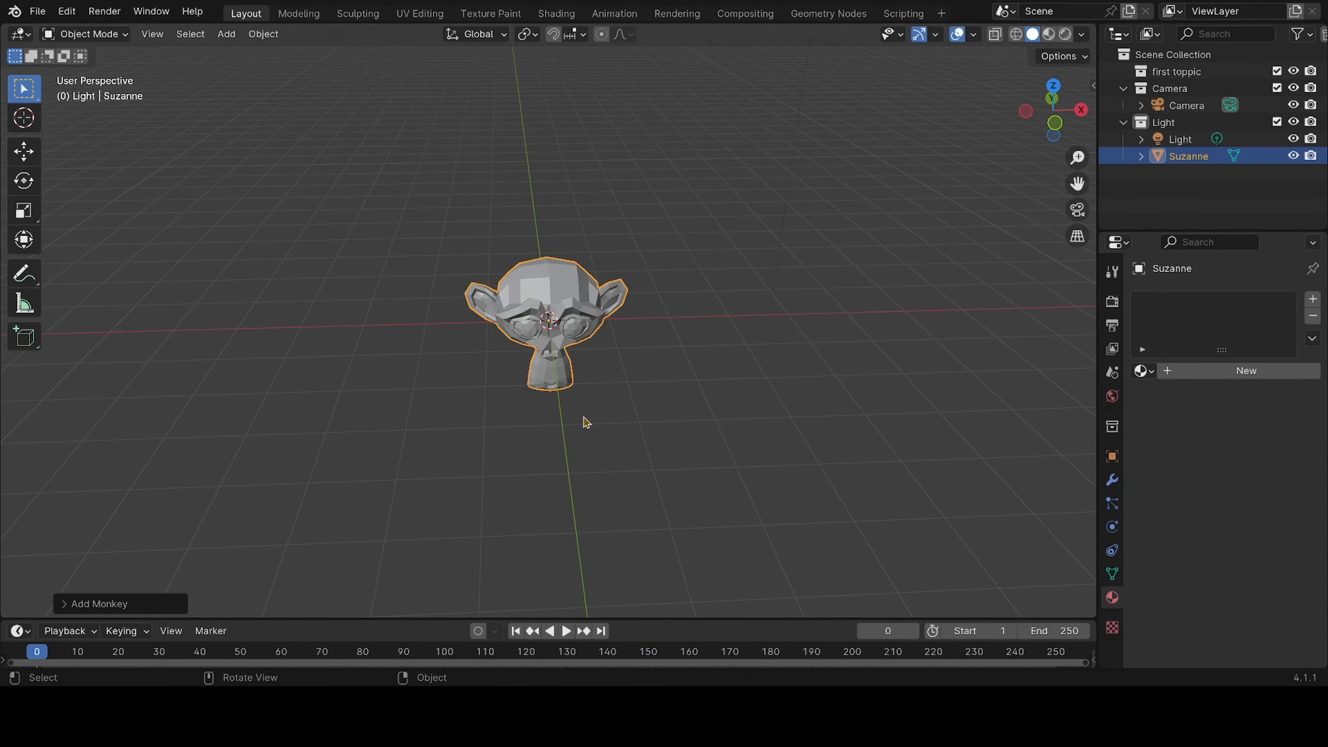
pyautogui.scroll(3, 586, 422)
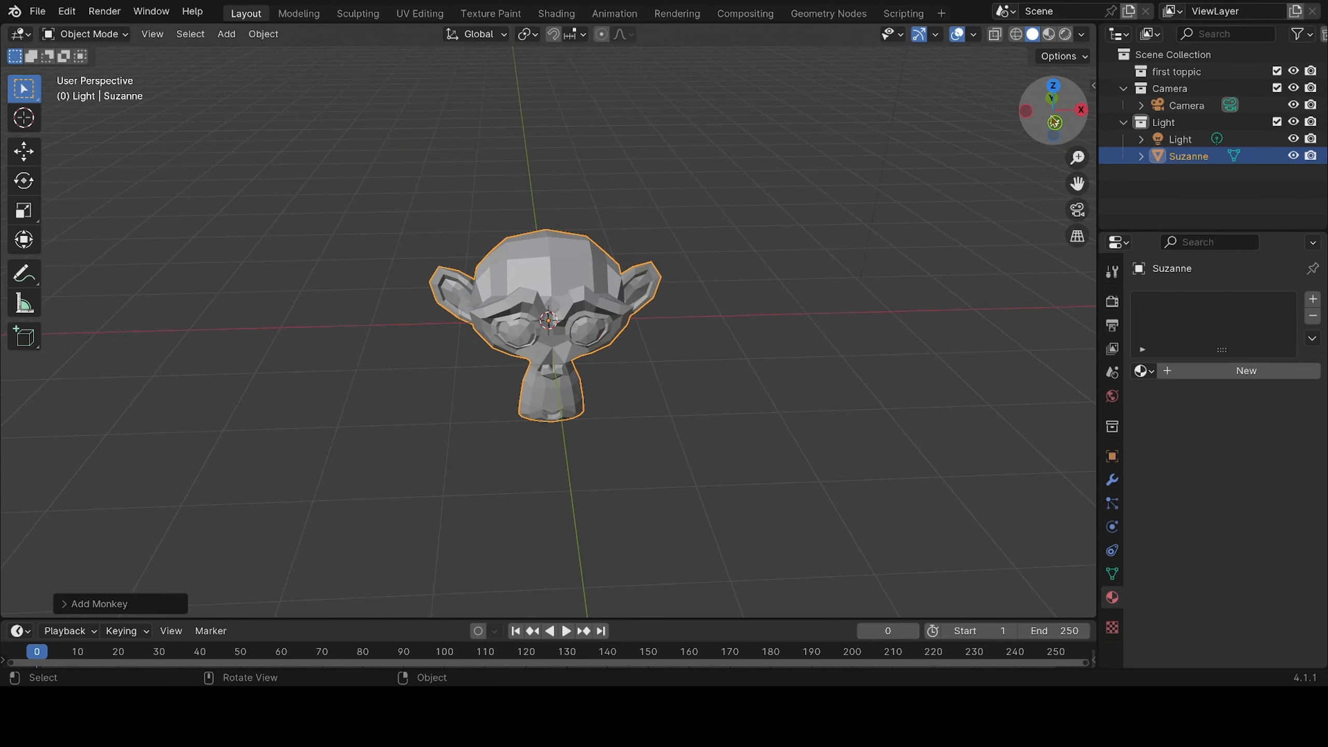
pyautogui.click(1053, 87)
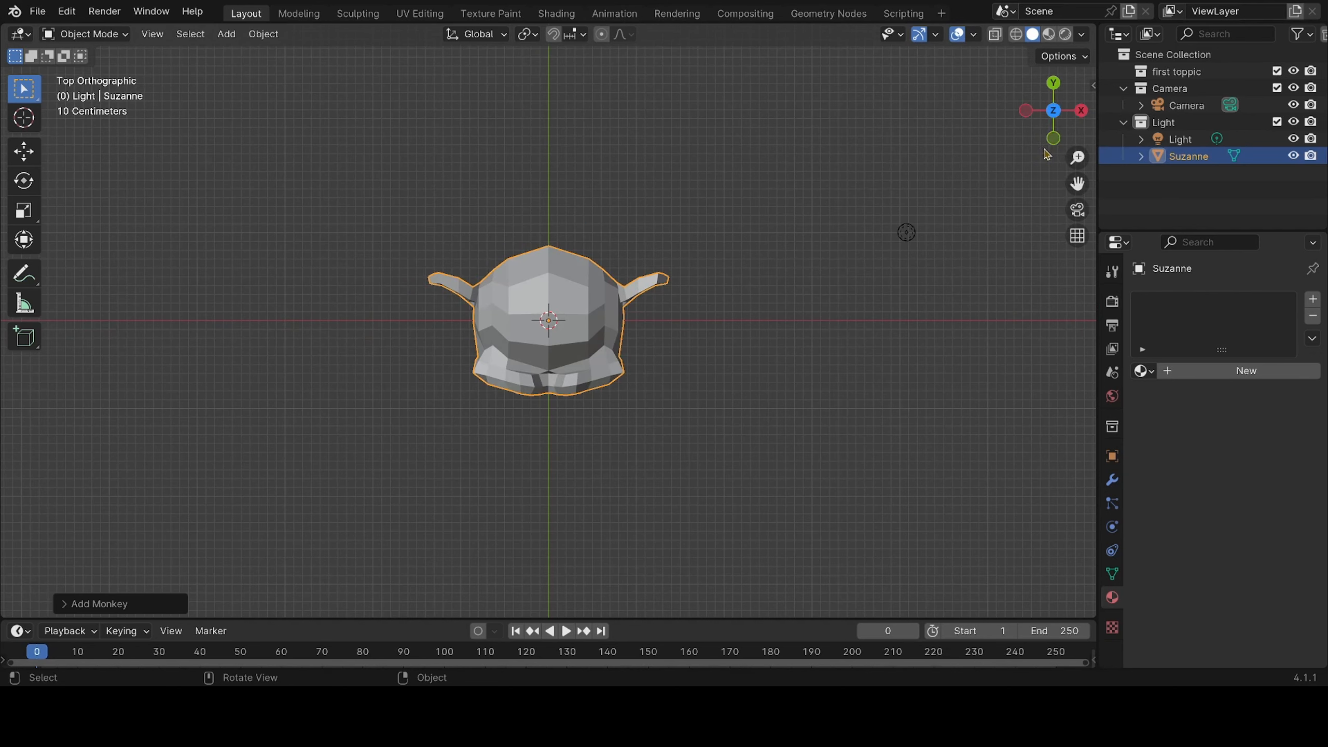
pyautogui.click(1053, 85)
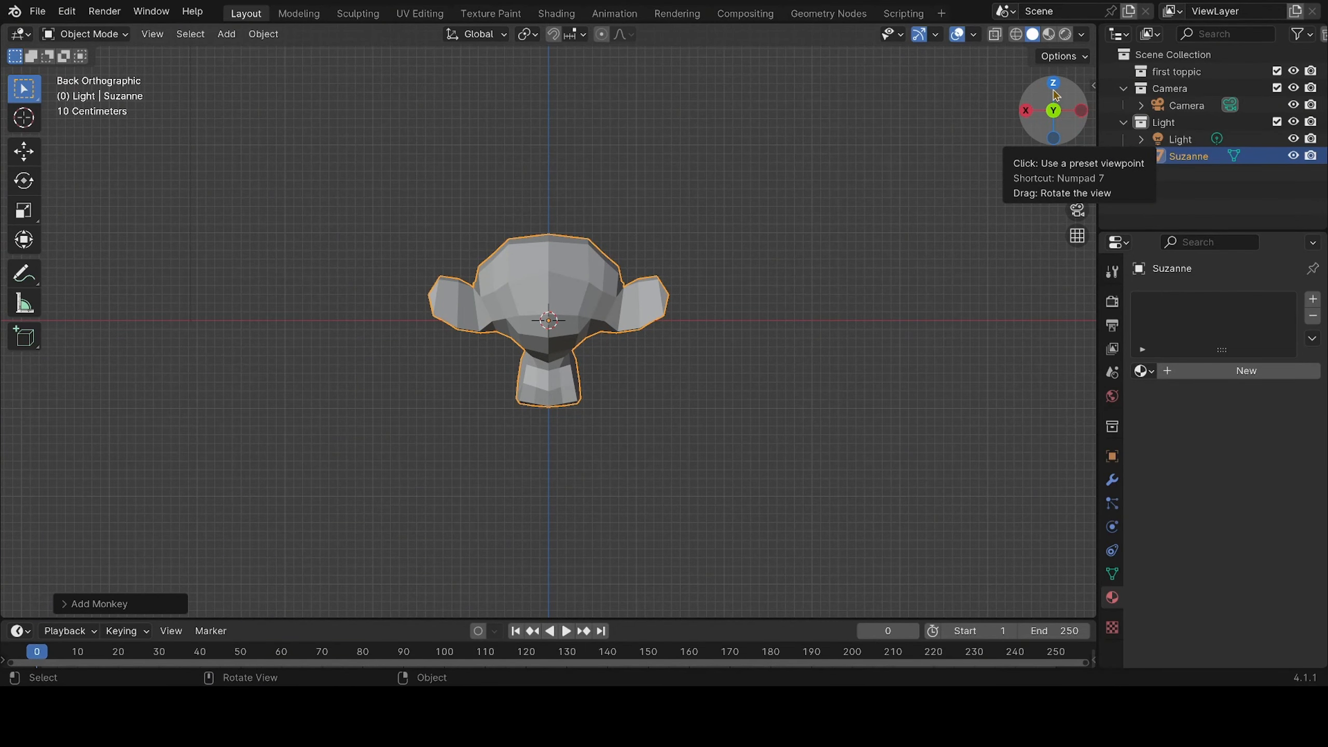
pyautogui.click(1054, 139)
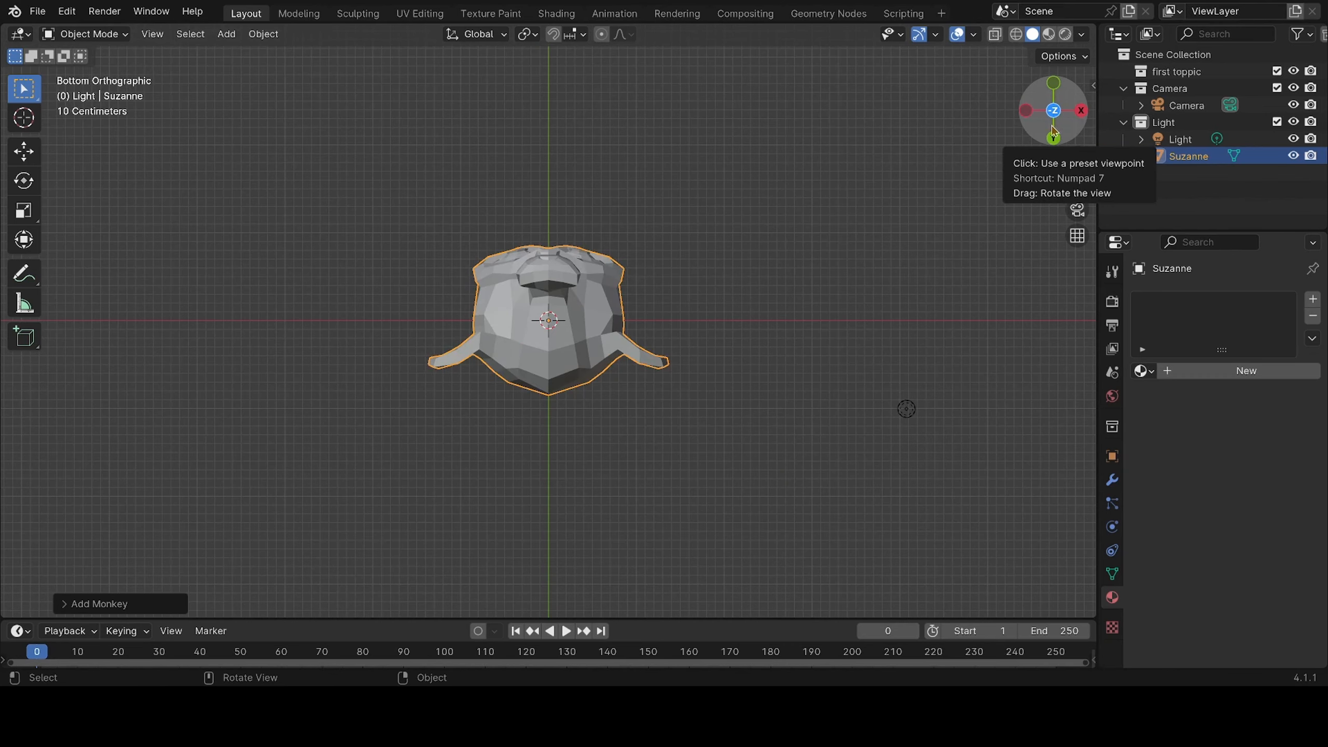
# View the monkey head from the back orthographic viewpoint, then orbit around it in perspective to face its front
pyautogui.click(1054, 139)
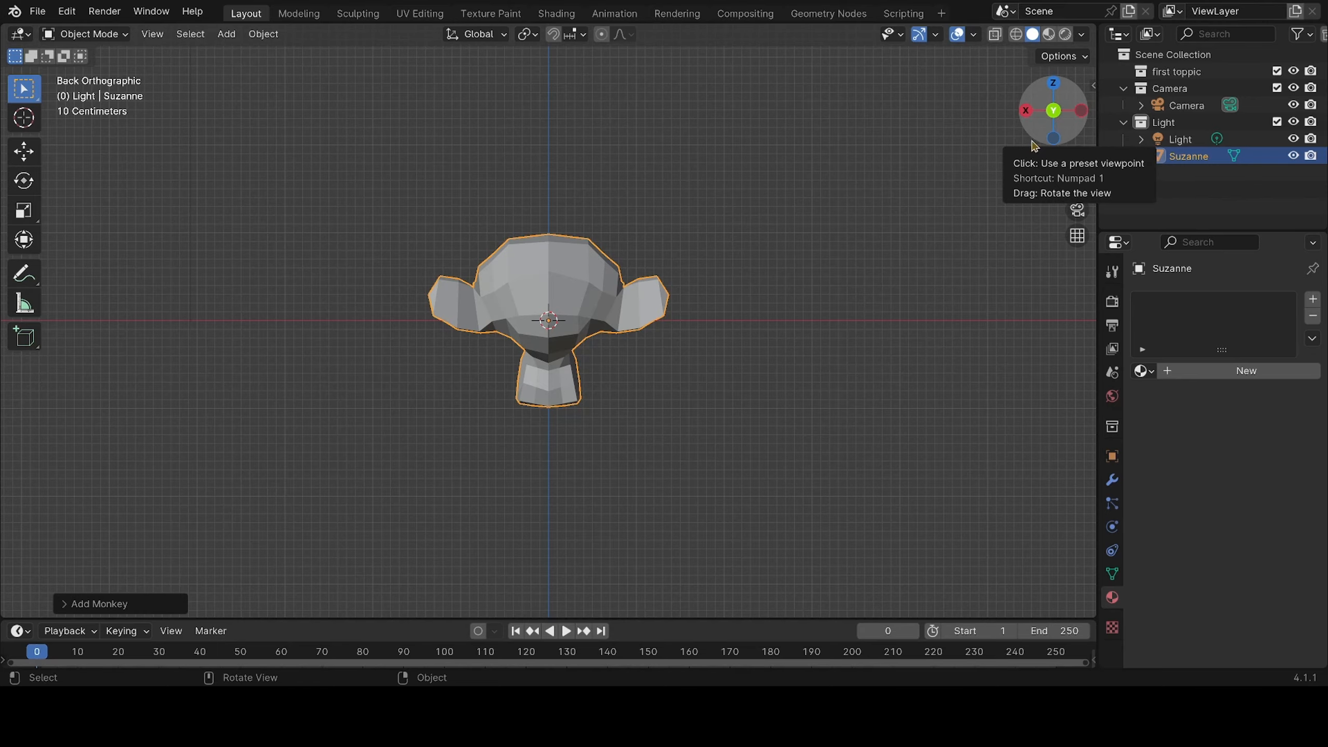
pyautogui.moveTo(699, 389); pyautogui.dragTo(506, 448, button='middle')
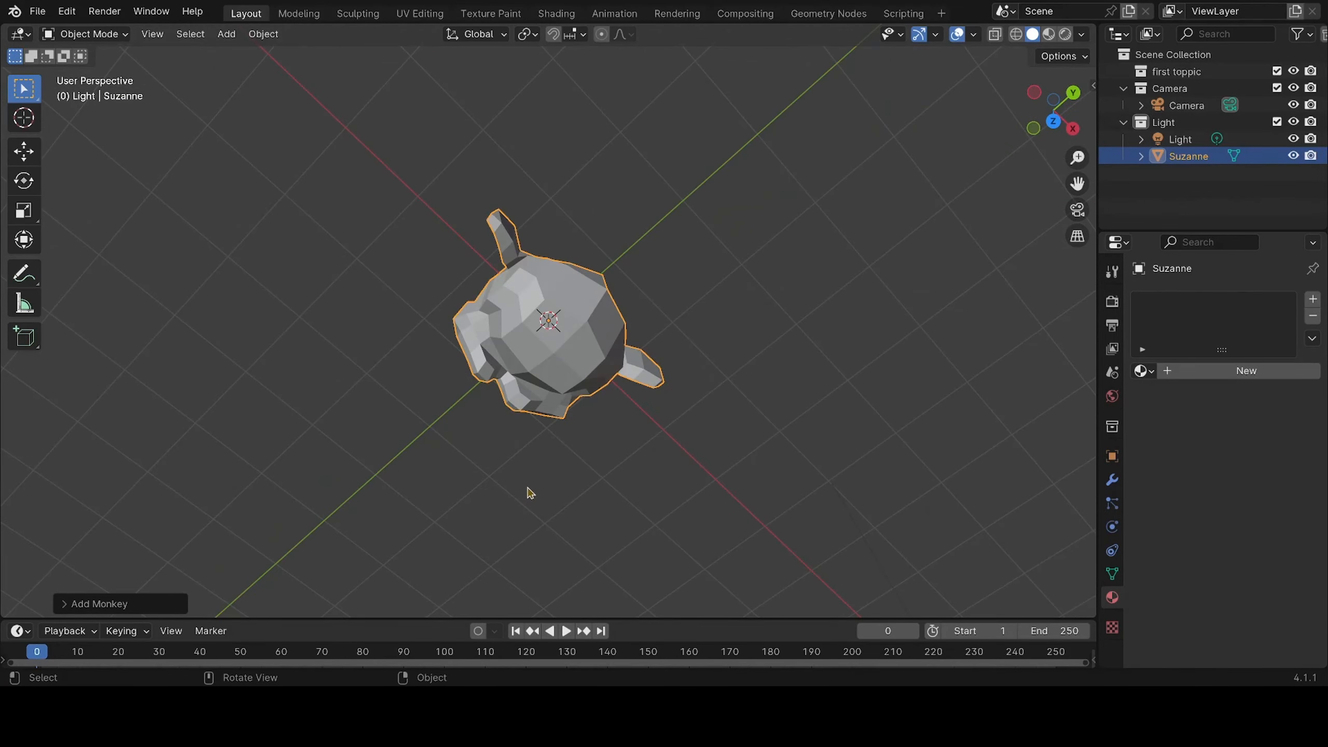
pyautogui.moveTo(530, 493); pyautogui.dragTo(602, 401, button='middle')
pyautogui.moveTo(628, 469); pyautogui.dragTo(593, 482, button='middle')
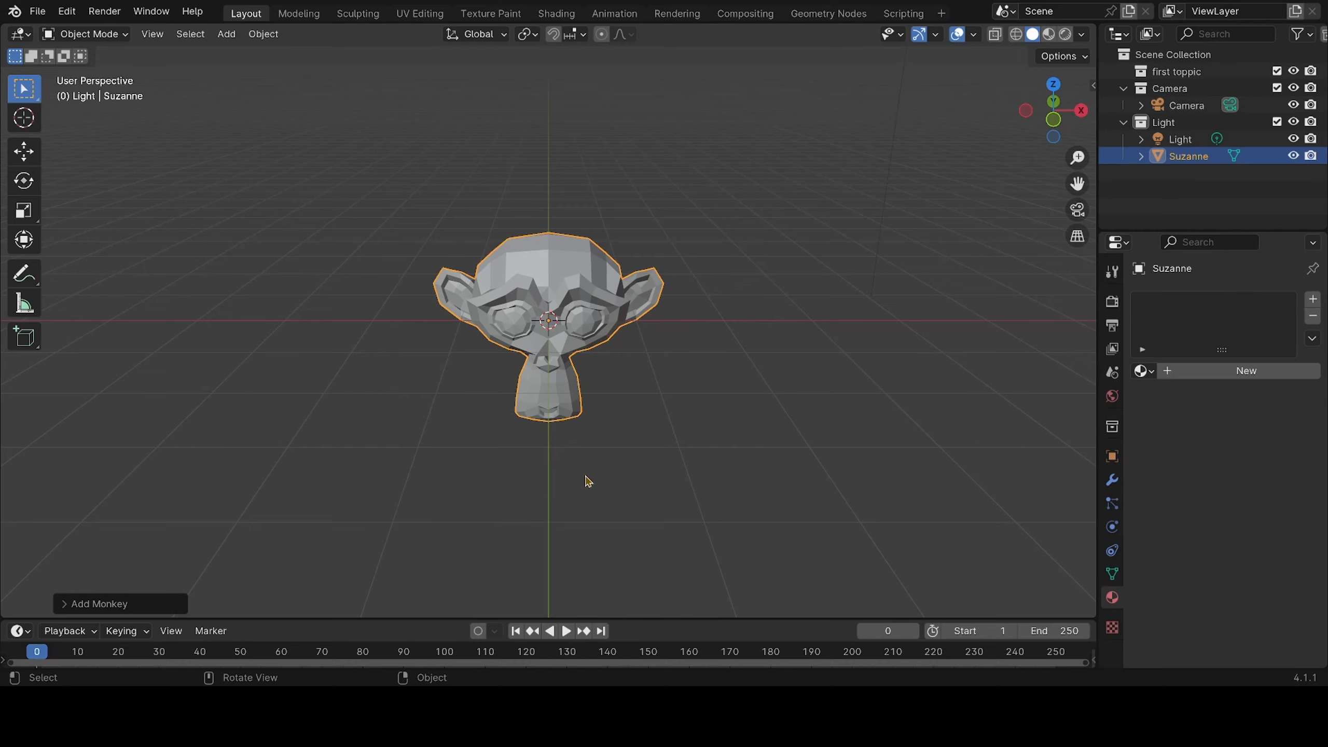
pyautogui.moveTo(713, 422)
pyautogui.mouseDown(button='middle')
pyautogui.moveTo(685, 455)
pyautogui.moveTo(735, 434)
pyautogui.moveTo(703, 435)
pyautogui.moveTo(707, 422)
pyautogui.mouseUp(button='middle')
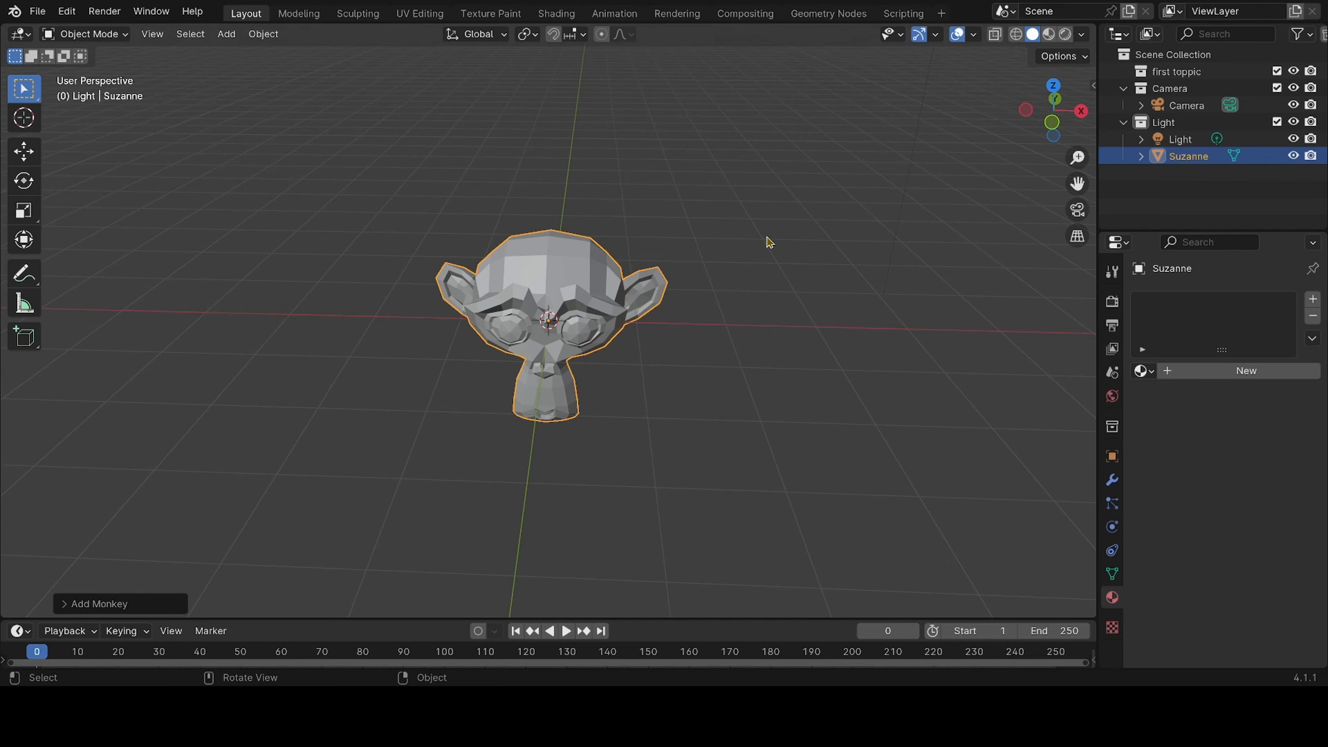
pyautogui.moveTo(735, 311)
pyautogui.mouseDown(button='middle')
pyautogui.moveTo(755, 319)
pyautogui.moveTo(741, 320)
pyautogui.mouseUp(button='middle')
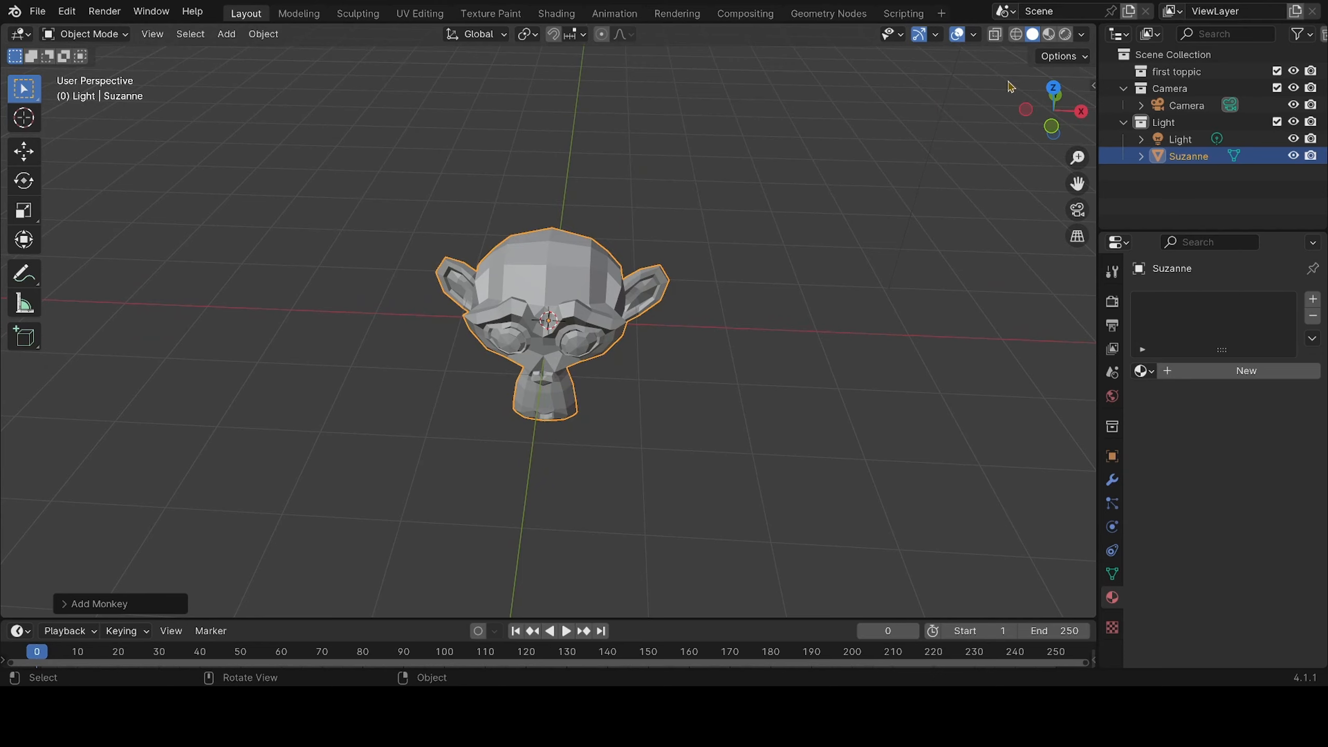
pyautogui.moveTo(831, 169); pyautogui.dragTo(931, 131, button='middle')
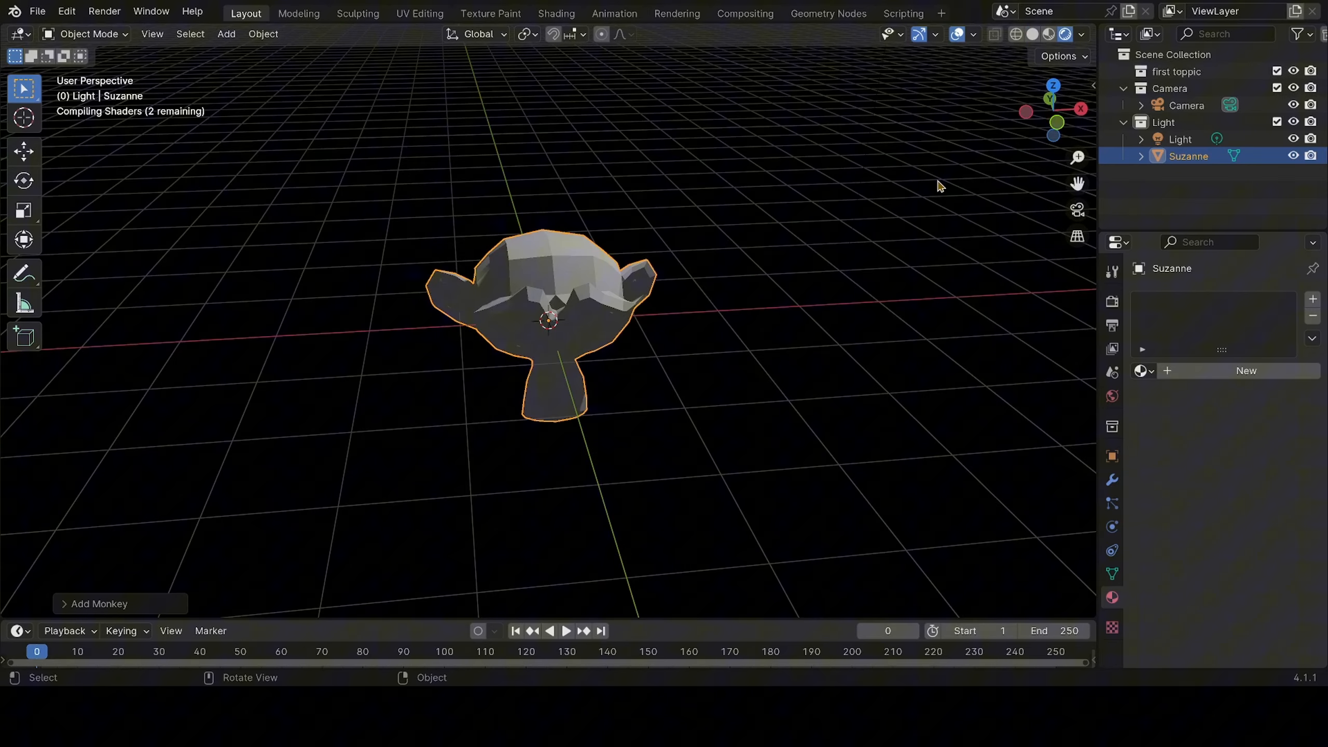
# Preview the deselected monkey in Rendered and Material Preview shading, ending in Solid shading
pyautogui.click(867, 207)
pyautogui.moveTo(867, 207)
pyautogui.mouseDown(button='middle')
pyautogui.moveTo(842, 209)
pyautogui.moveTo(840, 194)
pyautogui.mouseUp(button='middle')
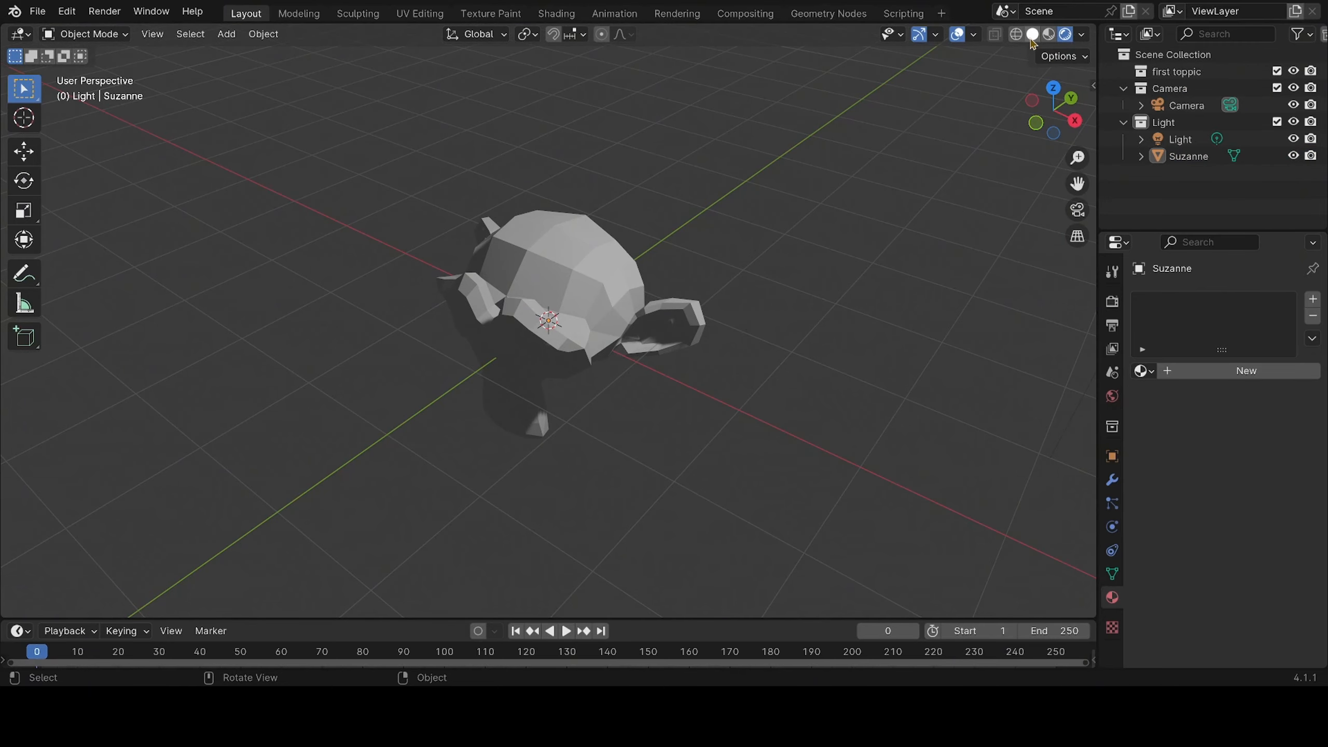
pyautogui.click(1036, 40)
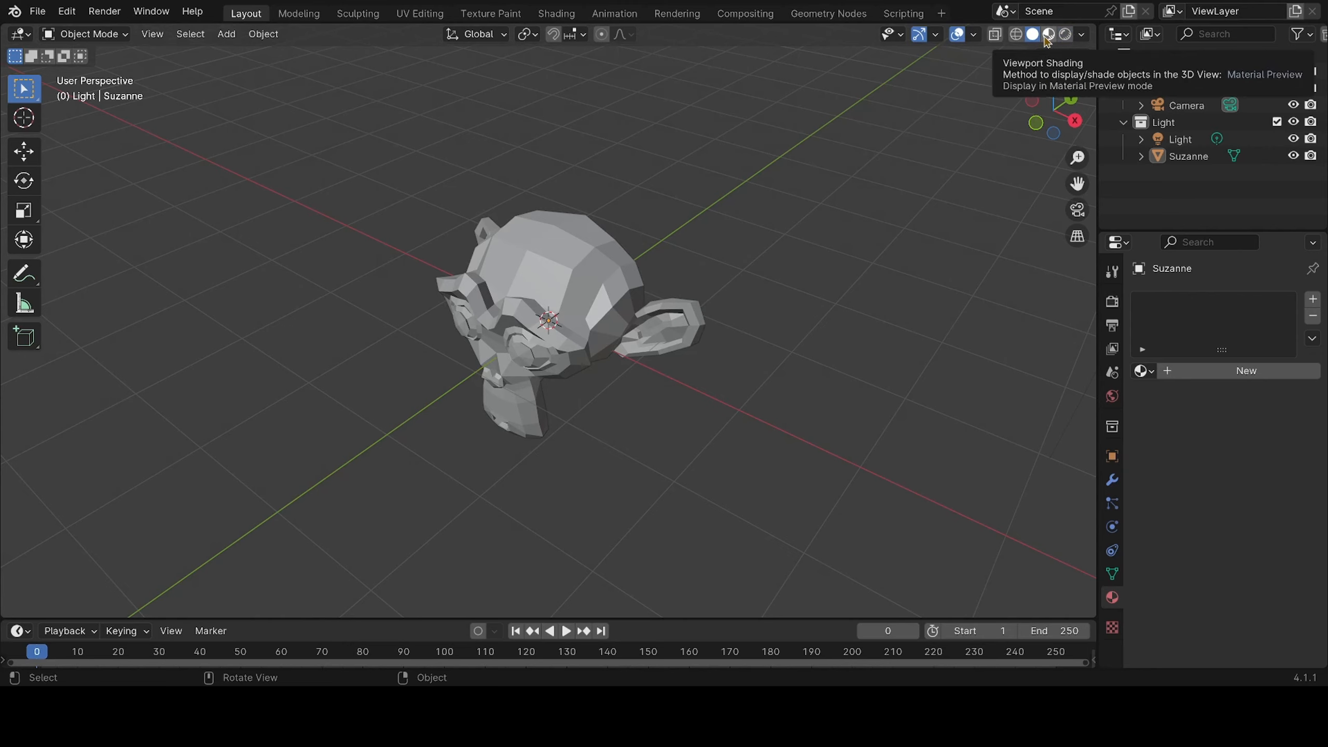
pyautogui.click(1048, 36)
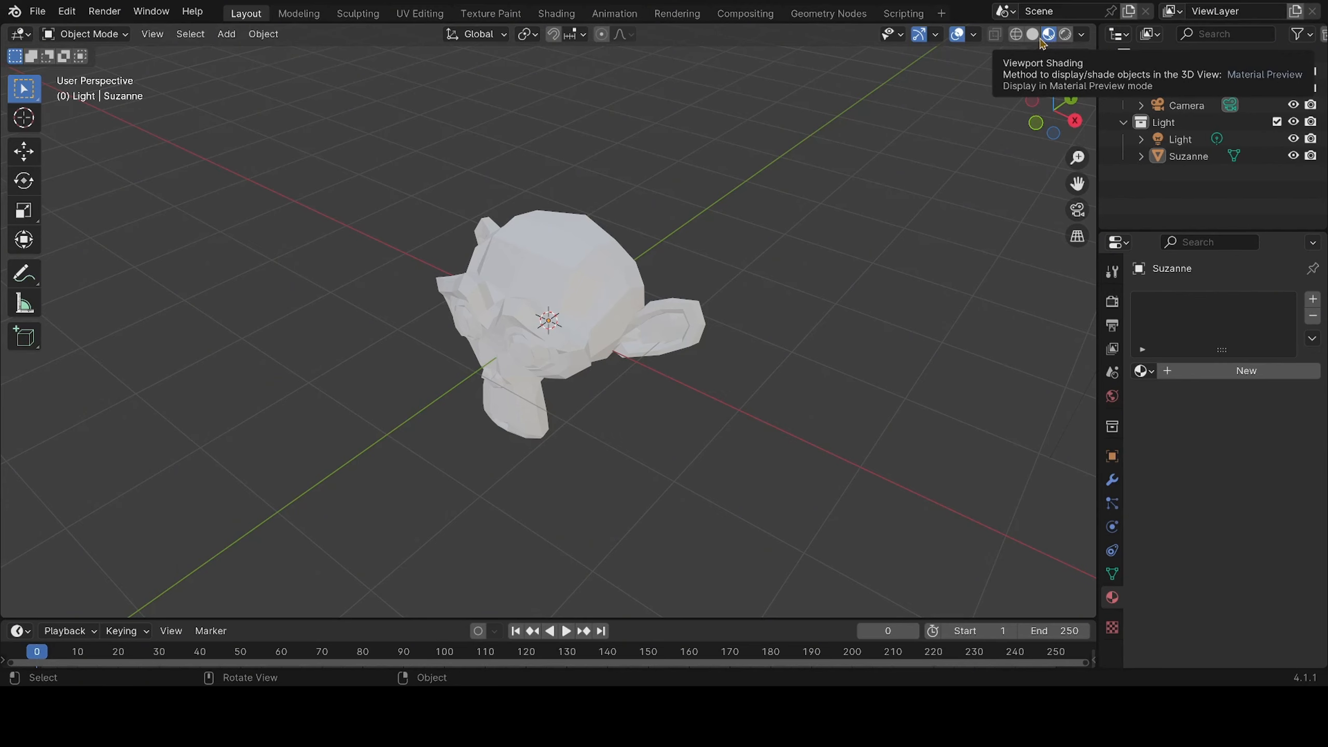
pyautogui.click(1034, 38)
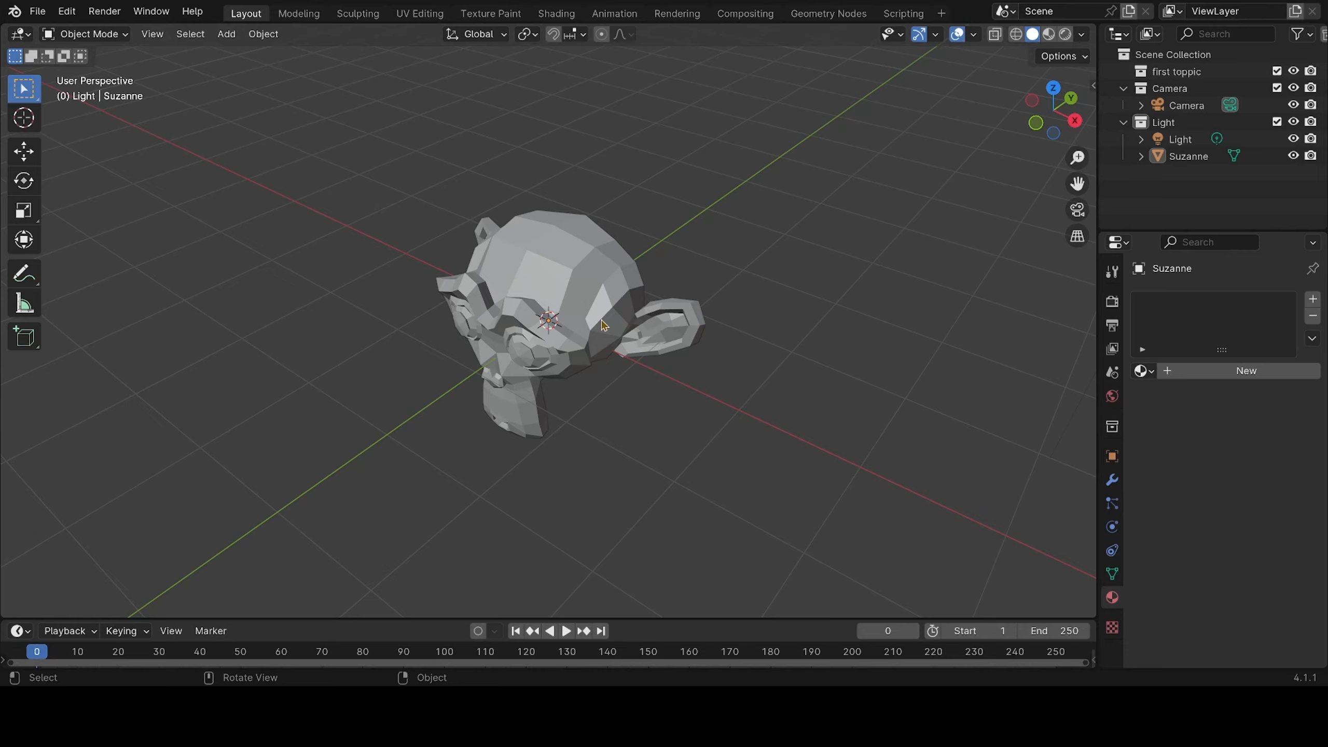
# Inspect the monkey's face up close in Solid shading, then show its structure in Wireframe shading
pyautogui.scroll(2, 603, 325)
pyautogui.moveTo(603, 325); pyautogui.dragTo(629, 295, button='middle')
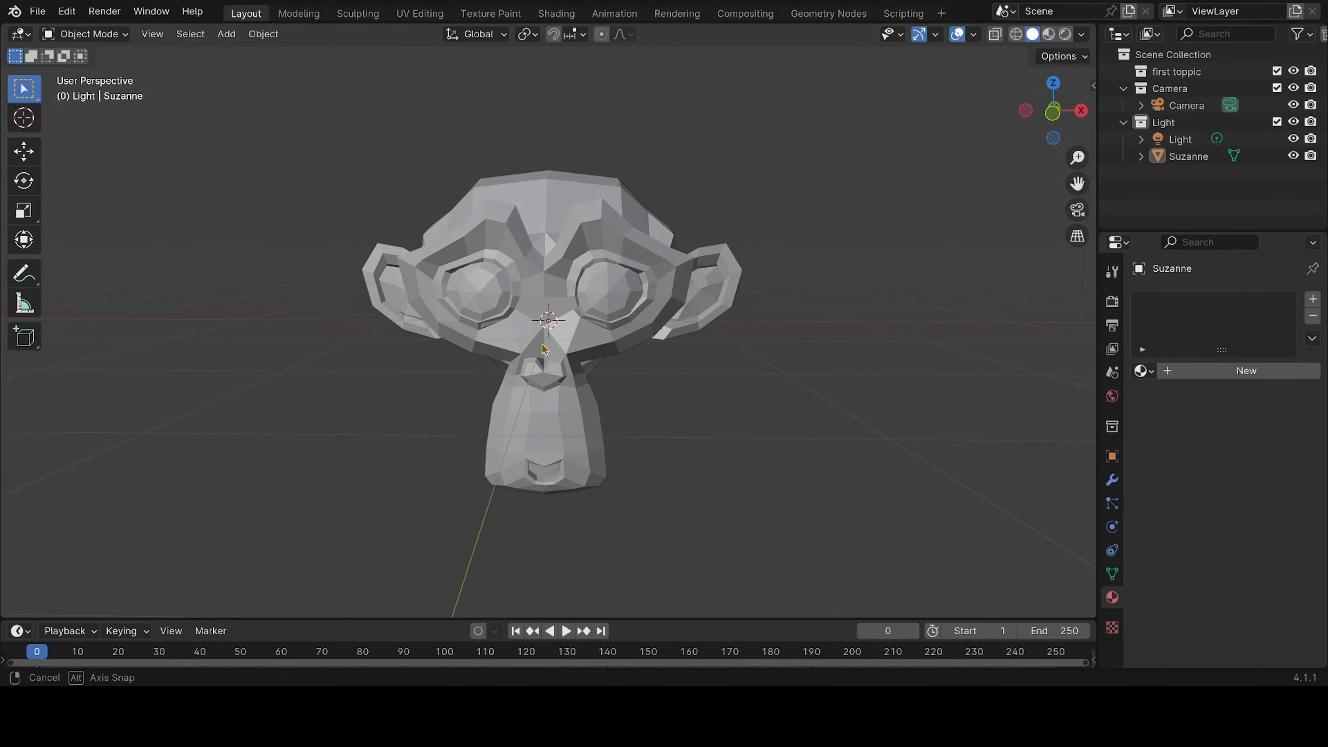
pyautogui.moveTo(544, 350); pyautogui.dragTo(608, 356, button='middle')
pyautogui.moveTo(362, 365); pyautogui.dragTo(484, 348, button='middle')
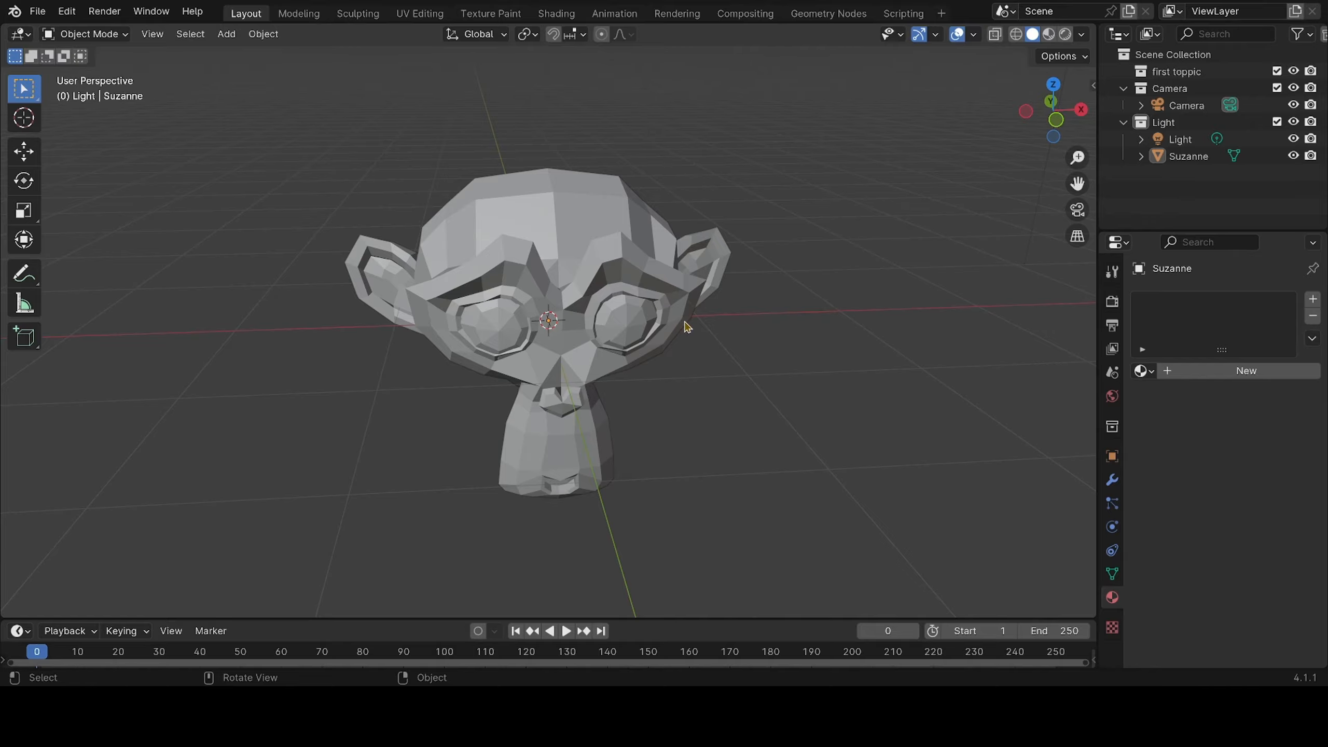
pyautogui.moveTo(685, 326)
pyautogui.mouseDown(button='middle')
pyautogui.moveTo(289, 344)
pyautogui.moveTo(818, 317)
pyautogui.moveTo(723, 338)
pyautogui.moveTo(423, 351)
pyautogui.moveTo(677, 338)
pyautogui.mouseUp(button='middle')
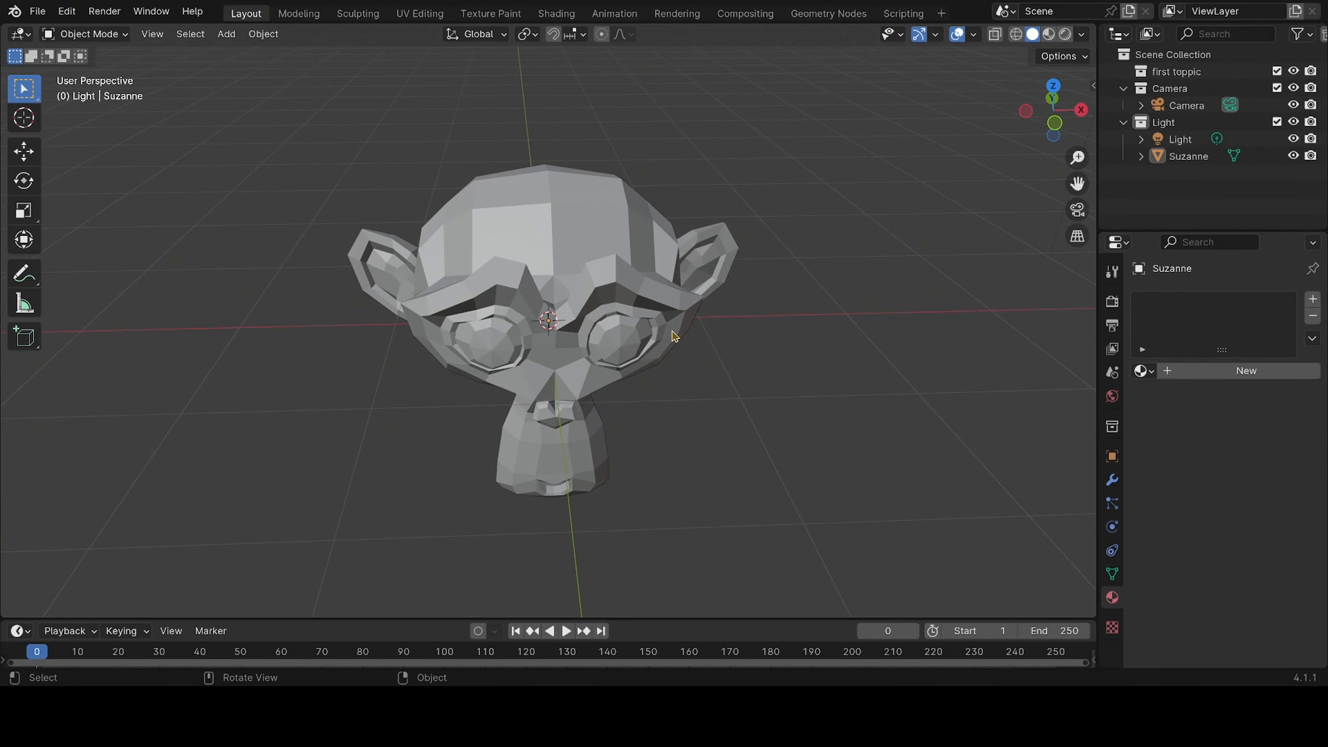
pyautogui.moveTo(693, 339)
pyautogui.mouseDown(button='middle')
pyautogui.moveTo(361, 350)
pyautogui.moveTo(680, 340)
pyautogui.moveTo(705, 327)
pyautogui.moveTo(687, 330)
pyautogui.mouseUp(button='middle')
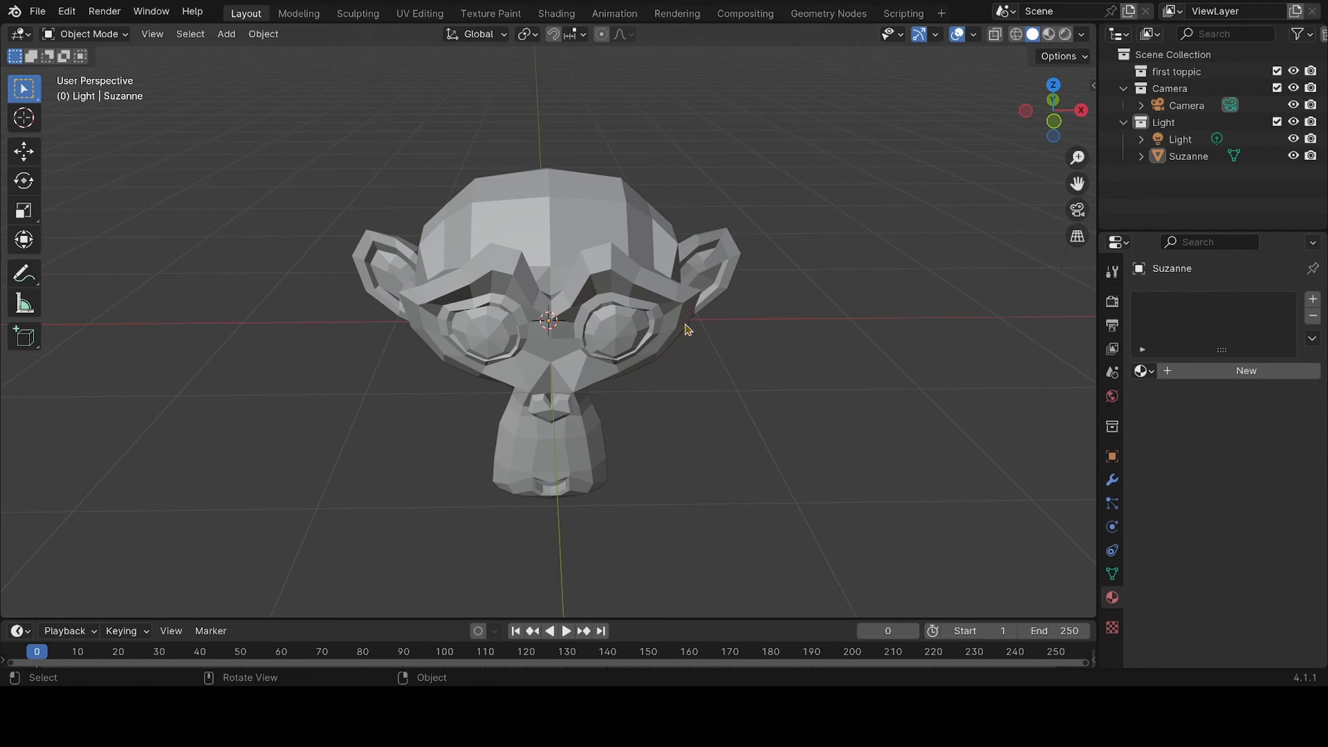
pyautogui.click(1016, 35)
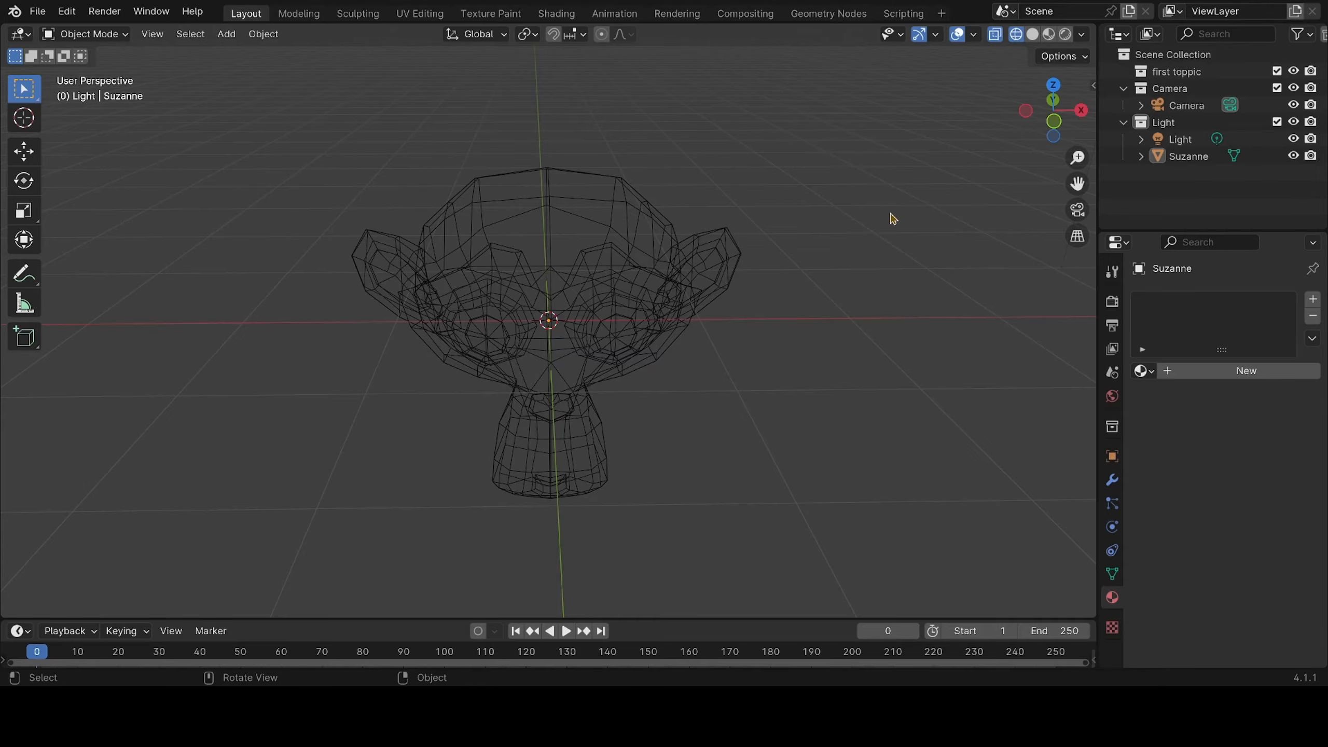
pyautogui.moveTo(893, 219); pyautogui.dragTo(865, 204, button='middle')
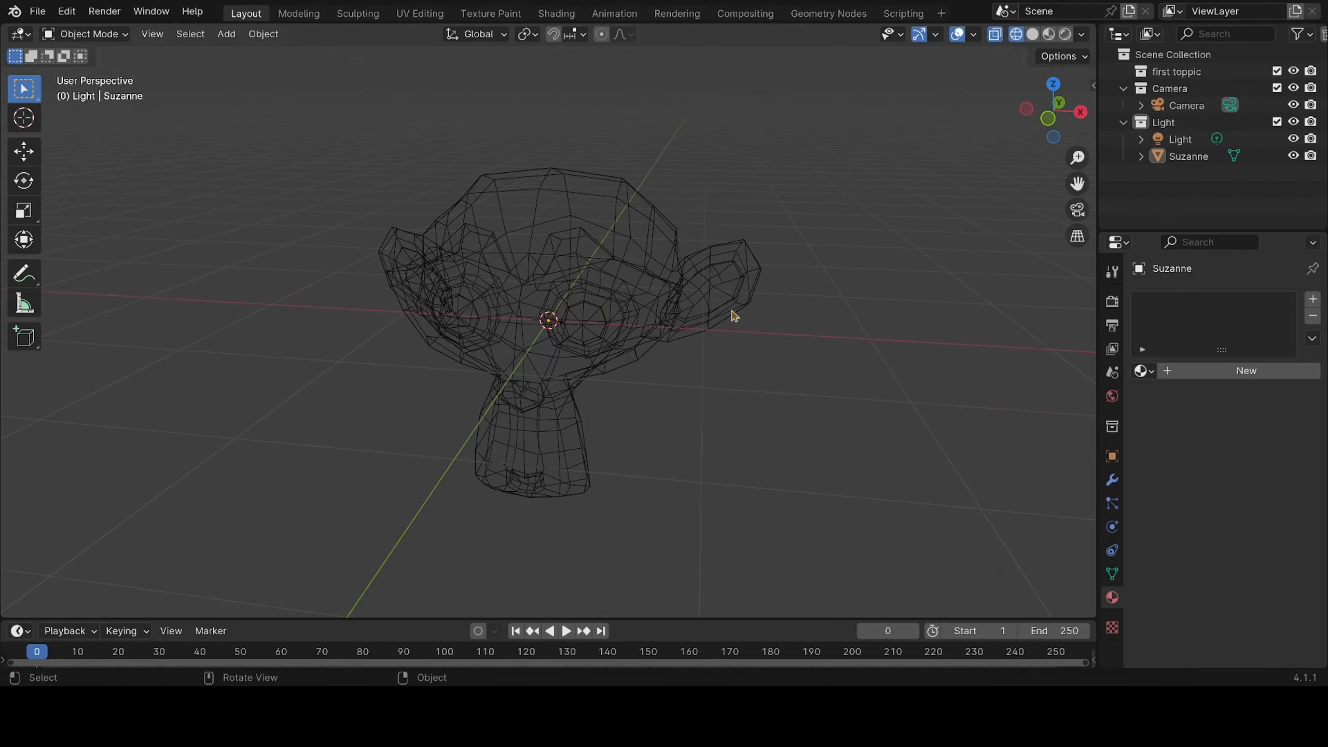
pyautogui.moveTo(646, 371); pyautogui.dragTo(619, 360, button='middle')
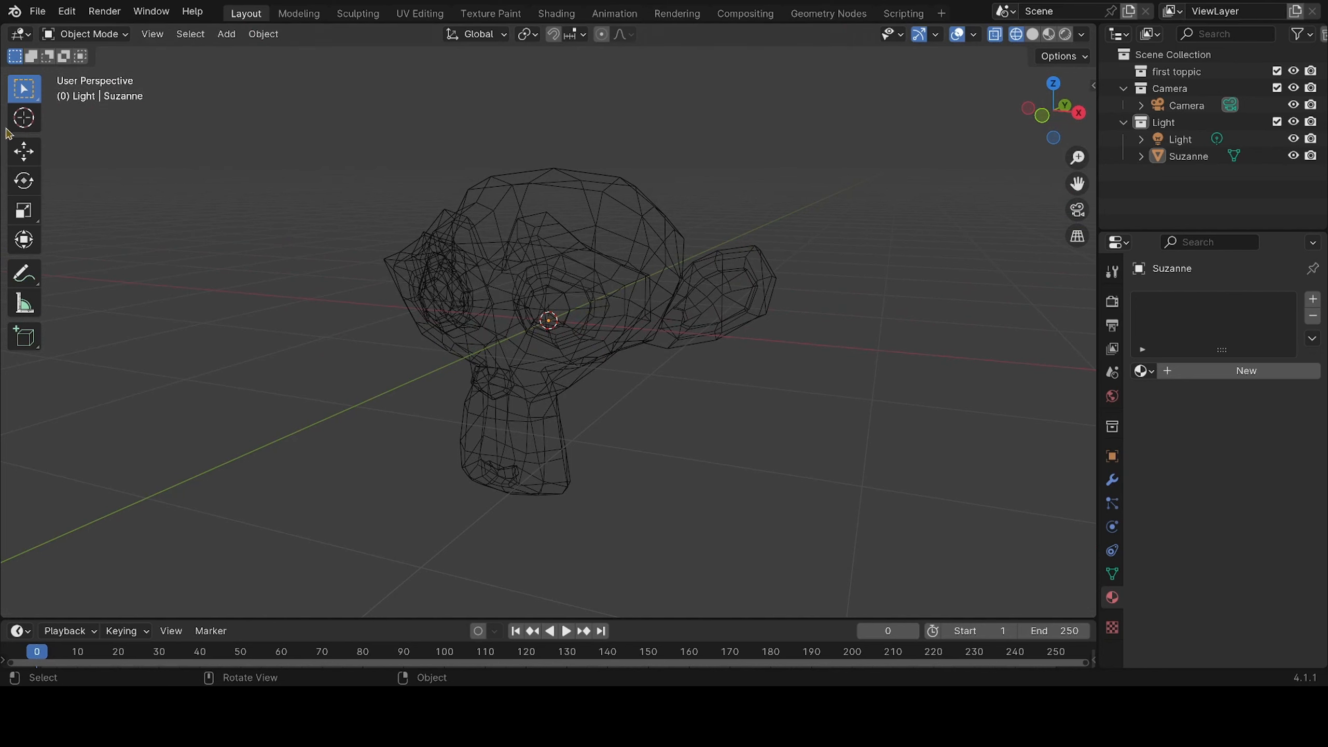
# Put the monkey mesh into Edit Mode and look at its vertices from the side and above with nothing selected
pyautogui.click(102, 34)
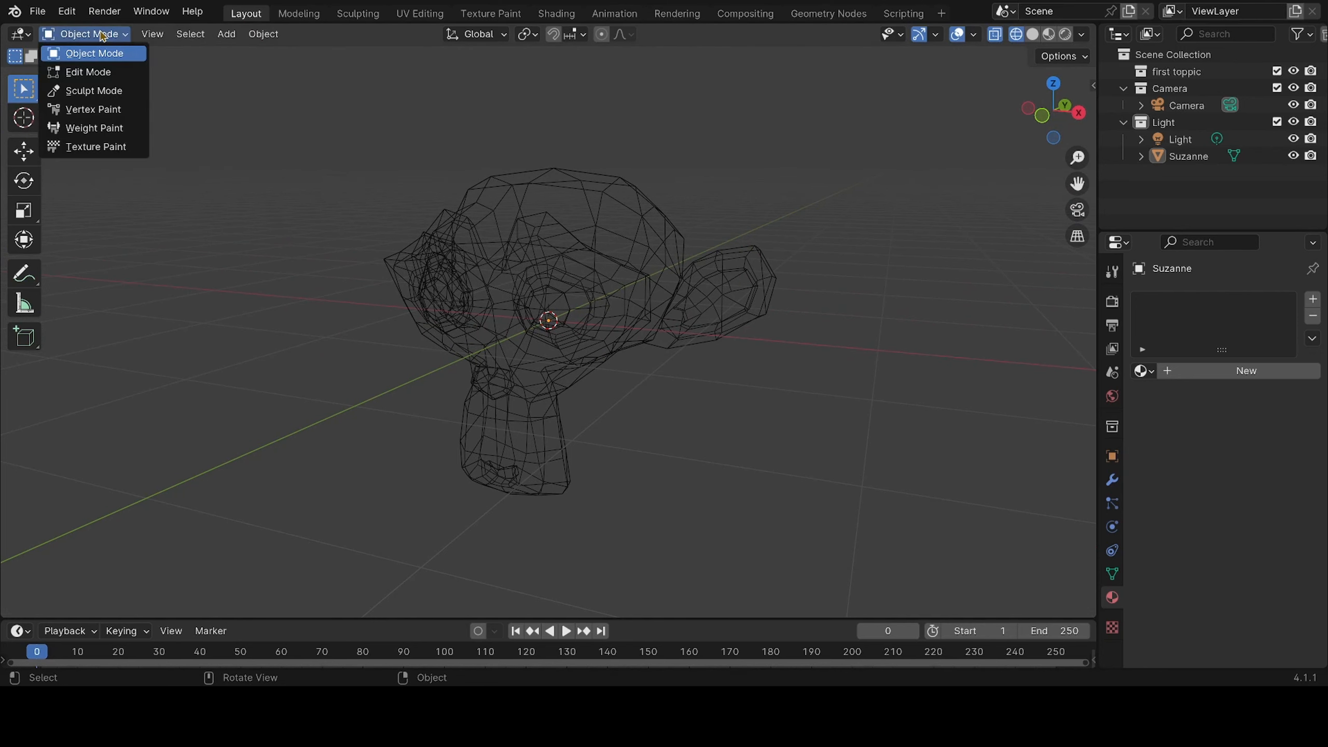
pyautogui.click(104, 72)
pyautogui.moveTo(750, 414); pyautogui.dragTo(651, 447, button='middle')
pyautogui.click(815, 331)
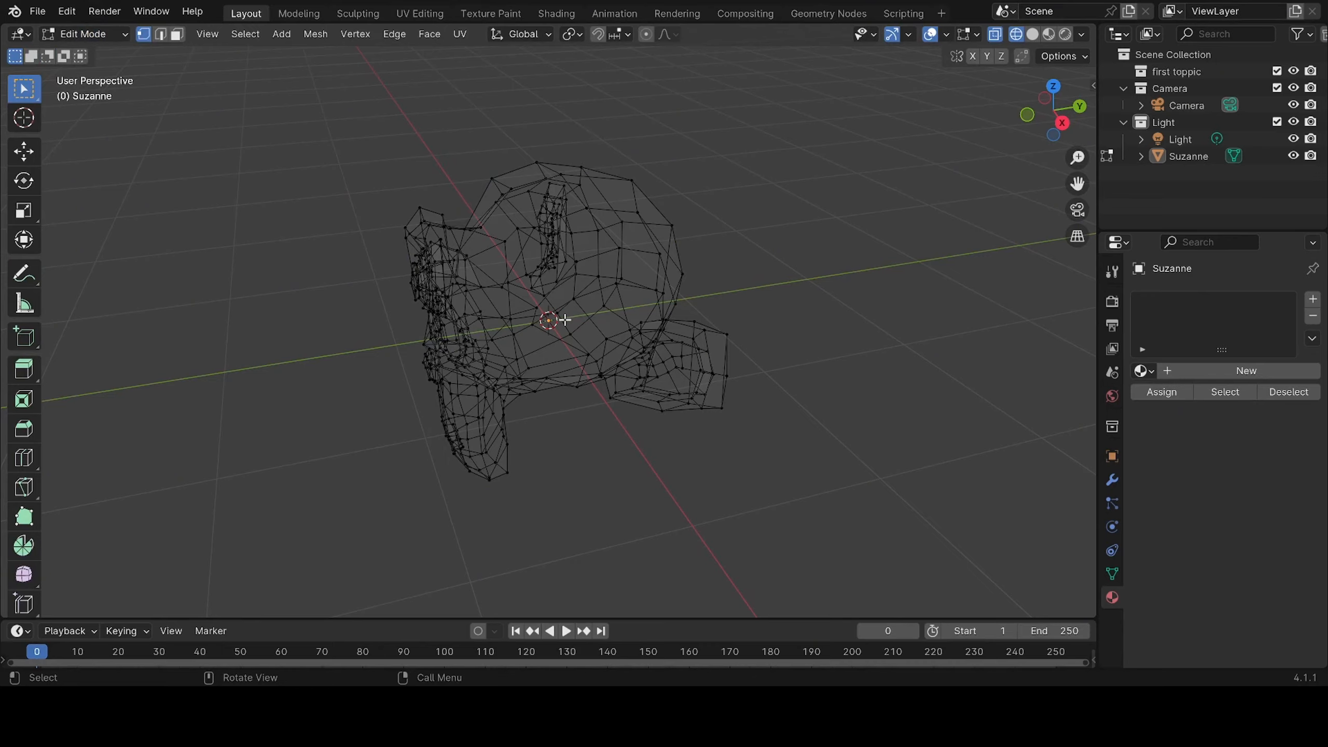
pyautogui.moveTo(604, 400); pyautogui.dragTo(599, 447, button='middle')
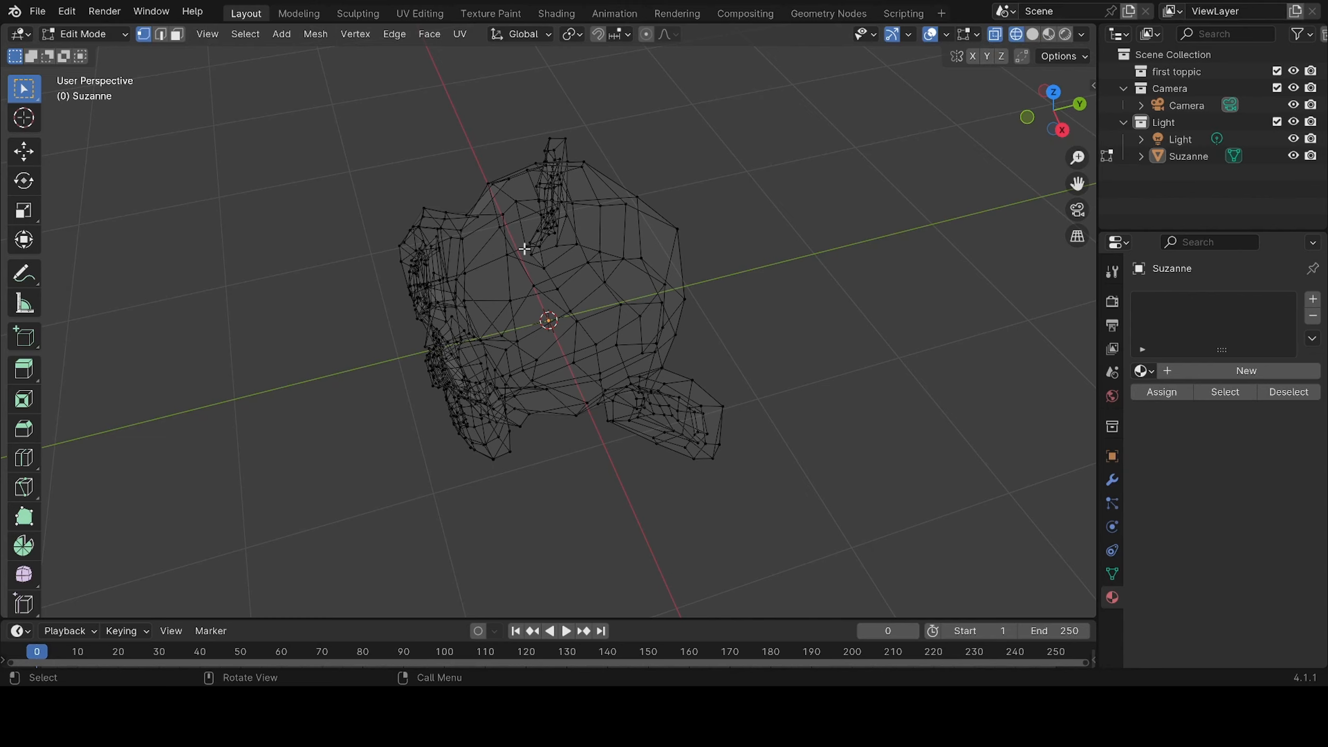
# In Solid shading, box-select the vertices across the near side of the monkey head and check the selection from the front
pyautogui.click(1033, 35)
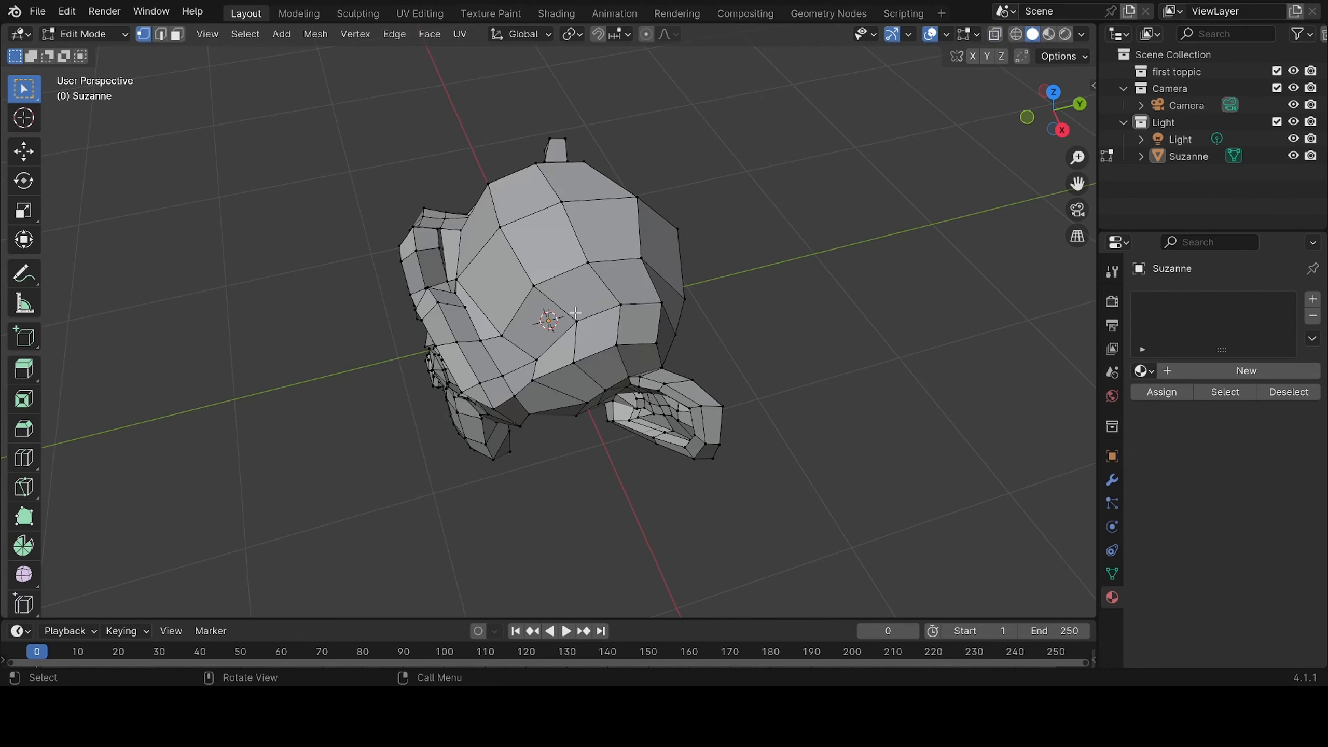
pyautogui.moveTo(576, 313); pyautogui.dragTo(546, 279, button='middle')
pyautogui.moveTo(871, 281); pyautogui.dragTo(390, 494)
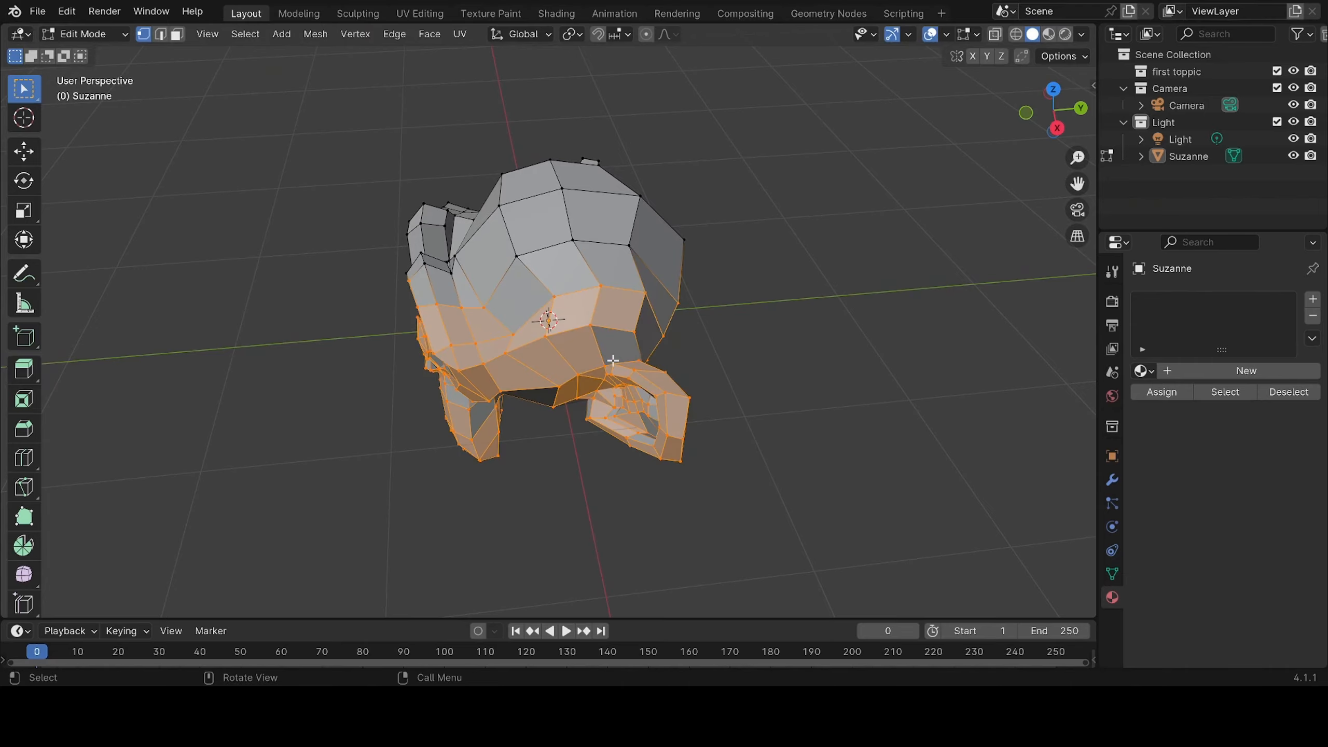
pyautogui.moveTo(612, 360)
pyautogui.mouseDown(button='middle')
pyautogui.moveTo(684, 346)
pyautogui.moveTo(667, 380)
pyautogui.moveTo(465, 362)
pyautogui.moveTo(854, 326)
pyautogui.moveTo(504, 396)
pyautogui.moveTo(332, 394)
pyautogui.moveTo(921, 118)
pyautogui.mouseUp(button='middle')
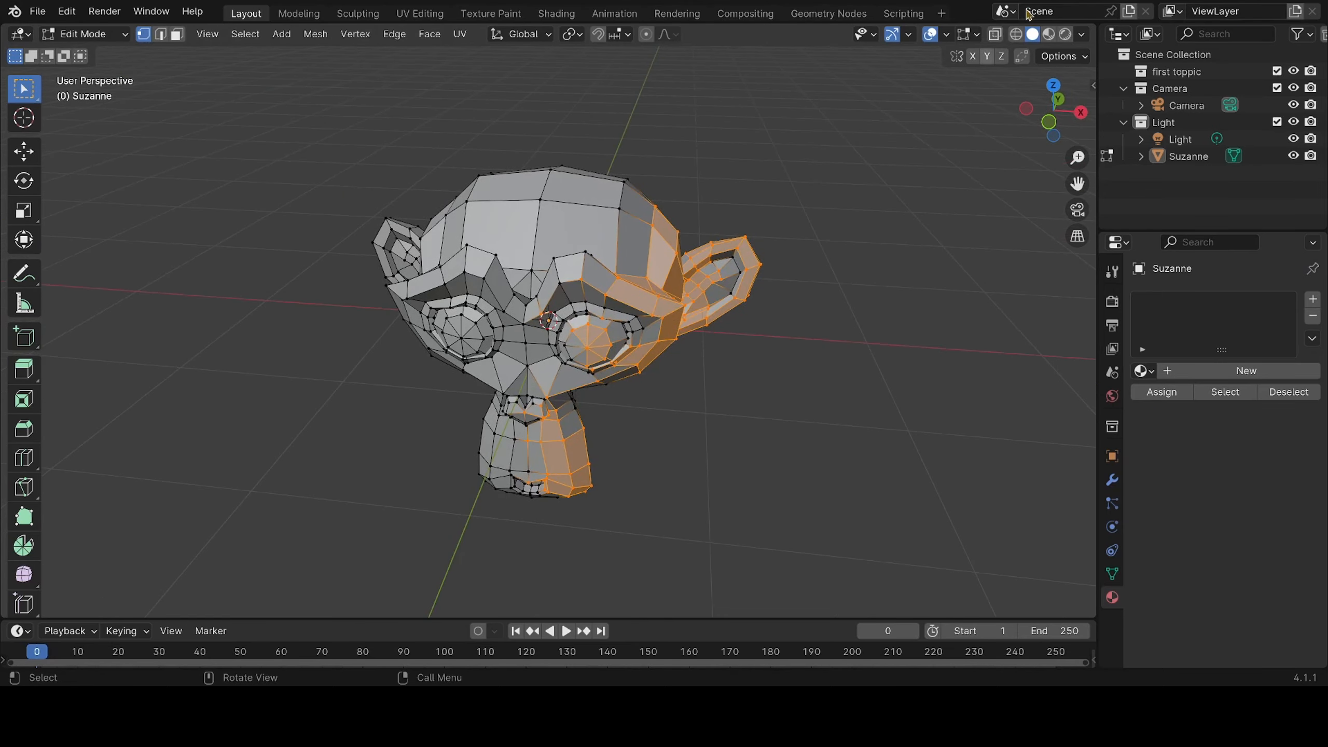
# In Wireframe shading, box-select the entire monkey mesh, including the vertices on its far side
pyautogui.click(1016, 35)
pyautogui.moveTo(803, 320); pyautogui.dragTo(669, 356, button='middle')
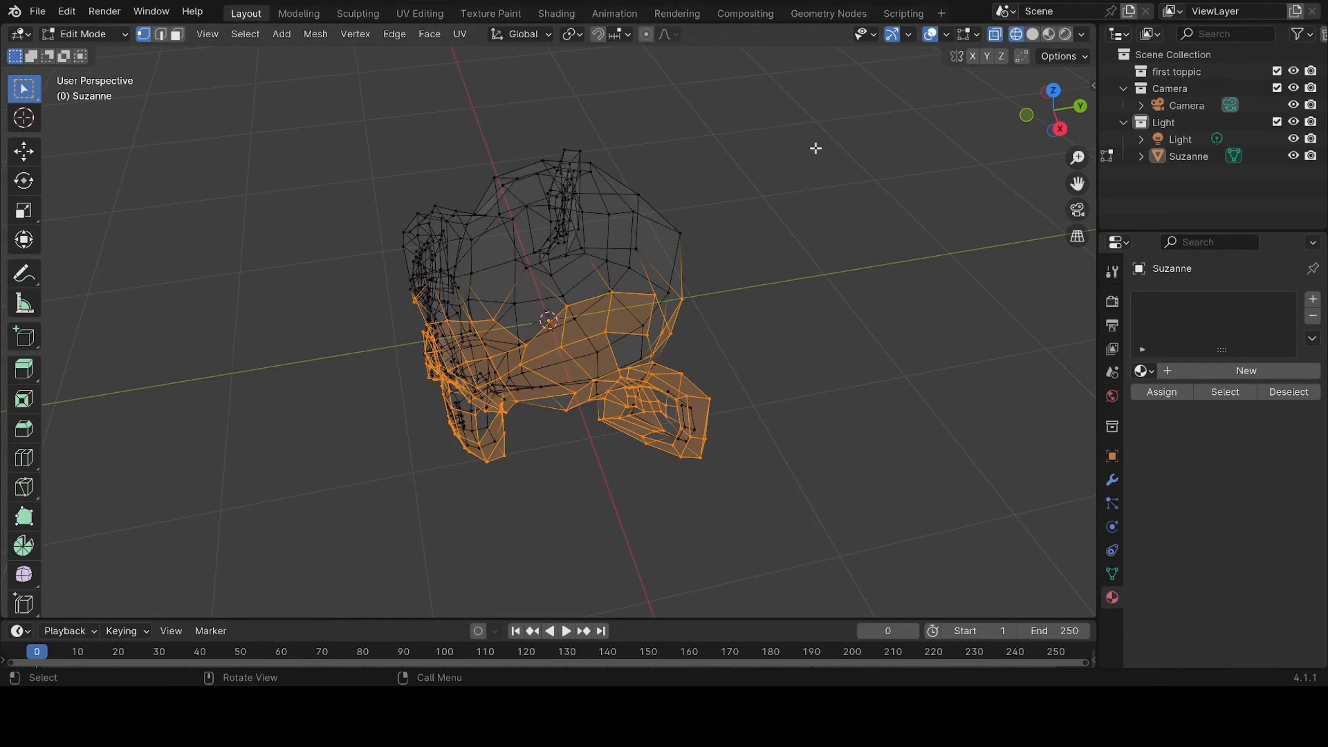
pyautogui.moveTo(816, 148); pyautogui.dragTo(342, 489)
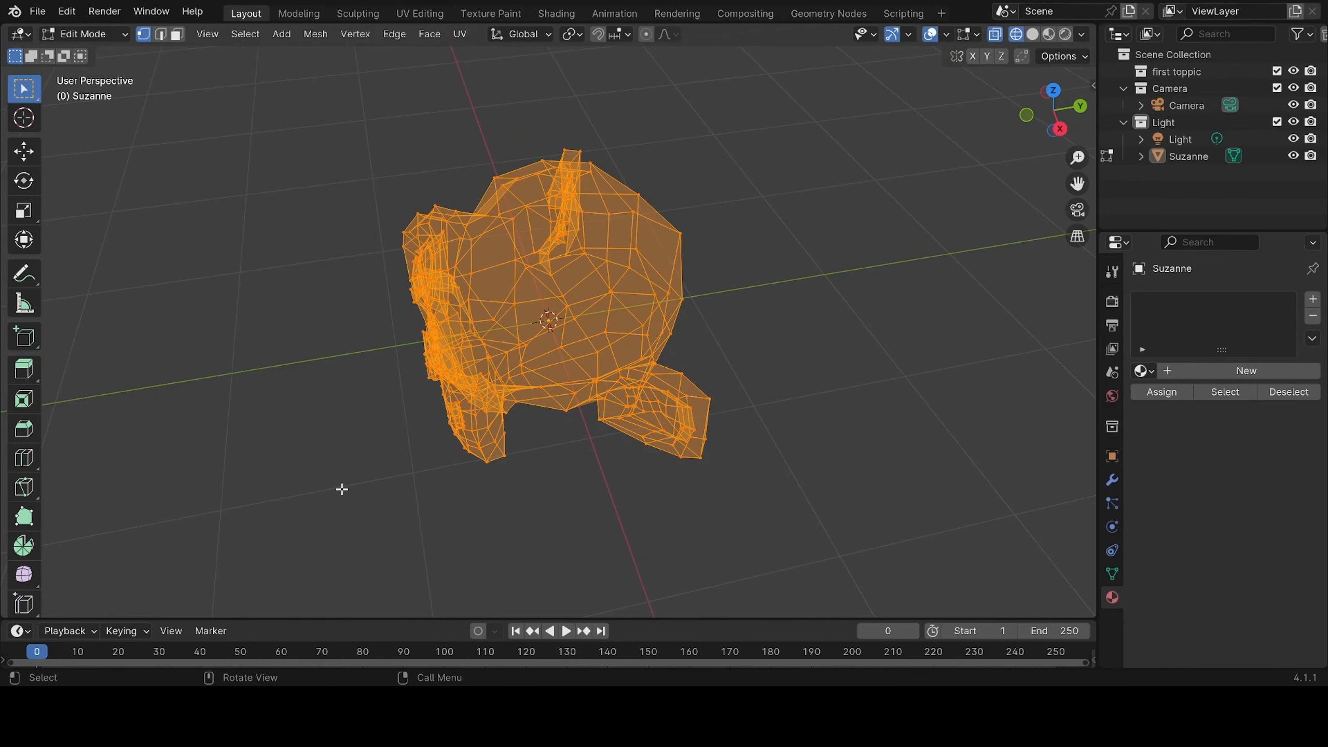
pyautogui.moveTo(342, 490); pyautogui.dragTo(719, 286, button='middle')
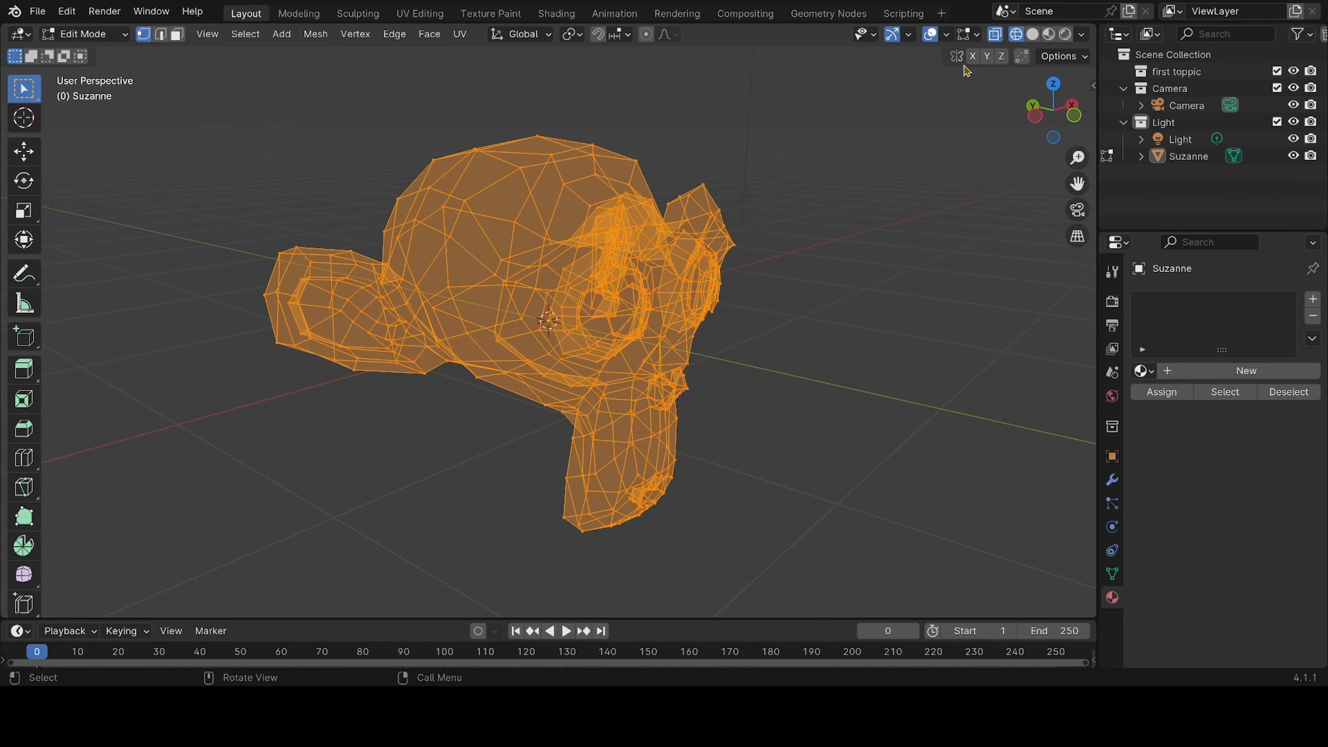
# Switch to Solid shading and check the fully selected monkey mesh from both sides and above
pyautogui.click(1034, 35)
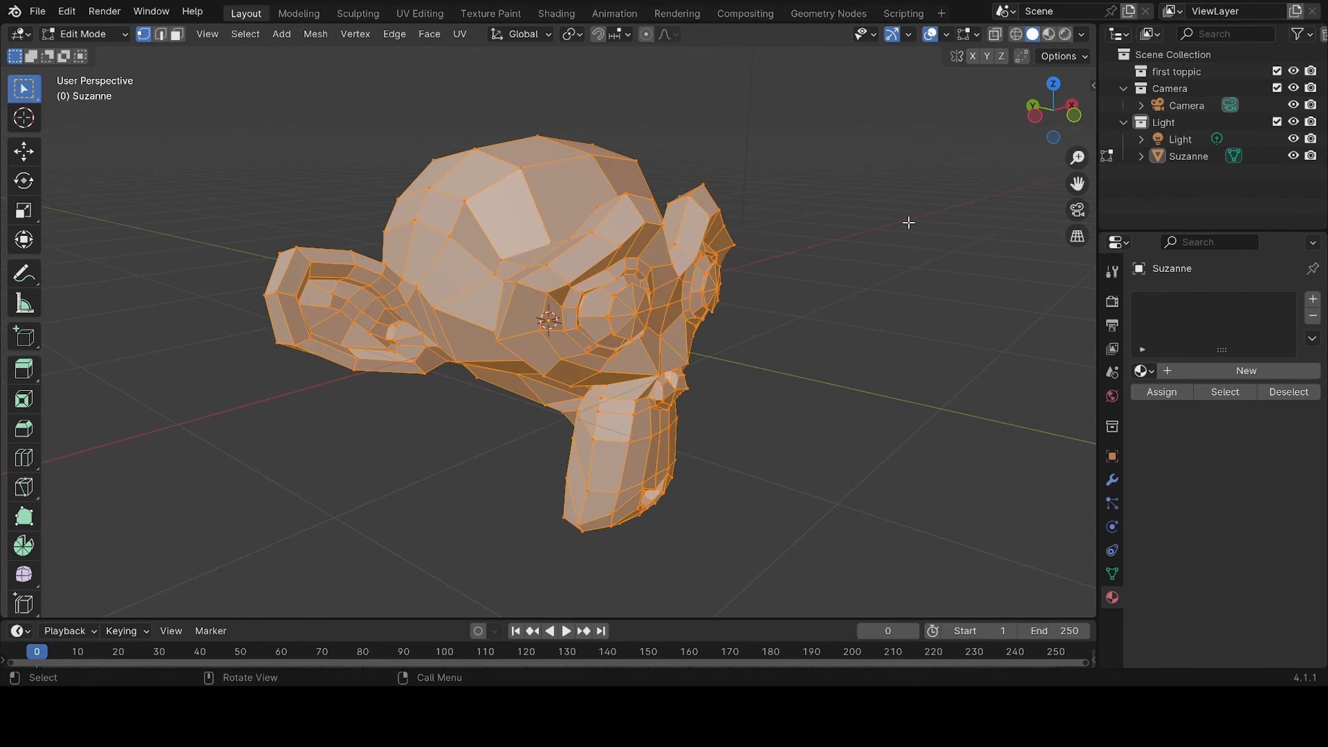
pyautogui.moveTo(884, 266)
pyautogui.mouseDown(button='middle')
pyautogui.moveTo(695, 335)
pyautogui.moveTo(706, 319)
pyautogui.mouseUp(button='middle')
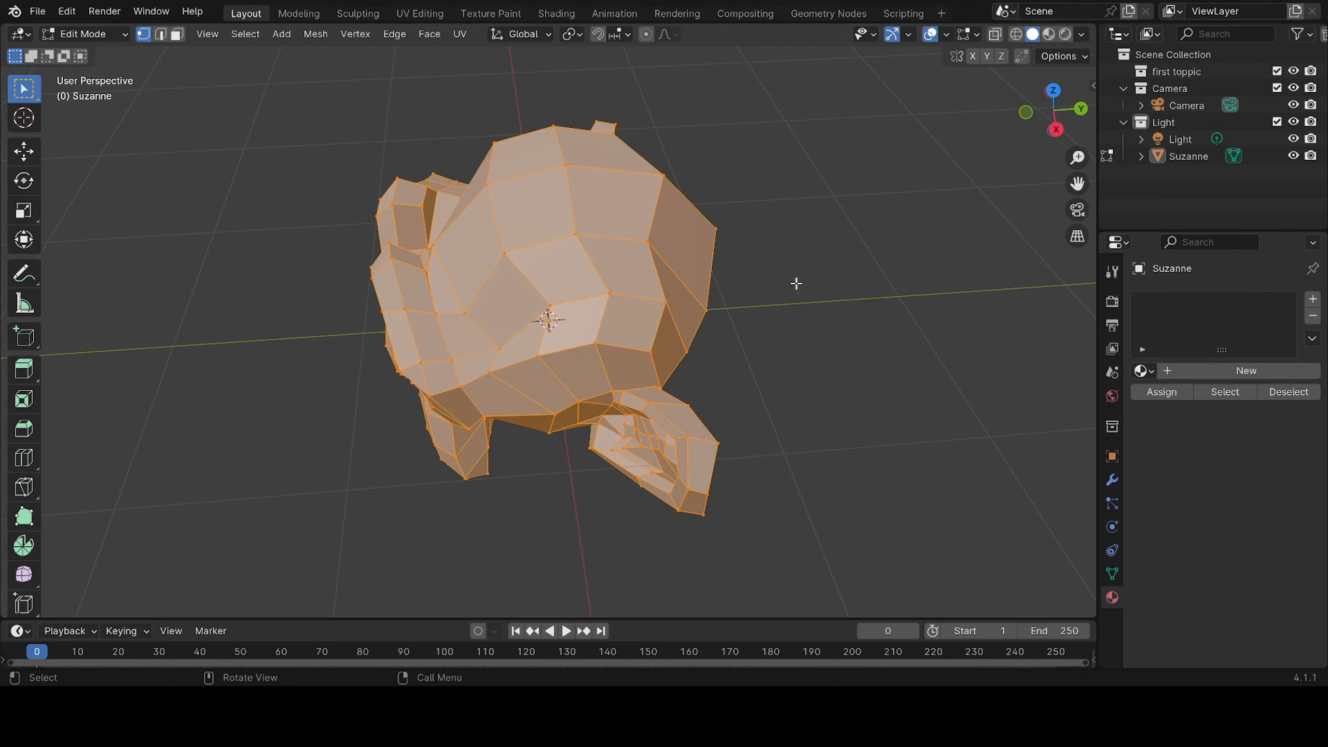
pyautogui.moveTo(818, 274); pyautogui.dragTo(630, 243, button='middle')
pyautogui.moveTo(851, 253); pyautogui.dragTo(716, 277, button='middle')
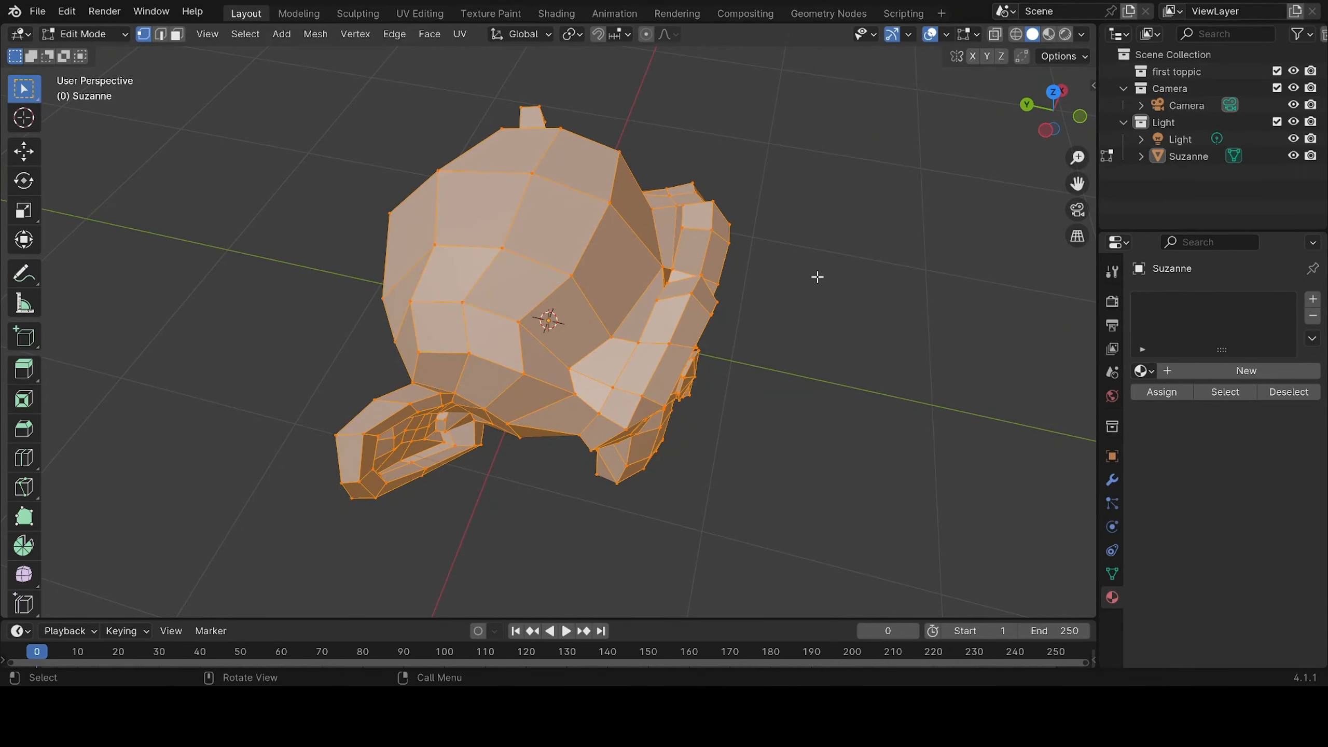
pyautogui.moveTo(817, 276); pyautogui.dragTo(502, 243, button='middle')
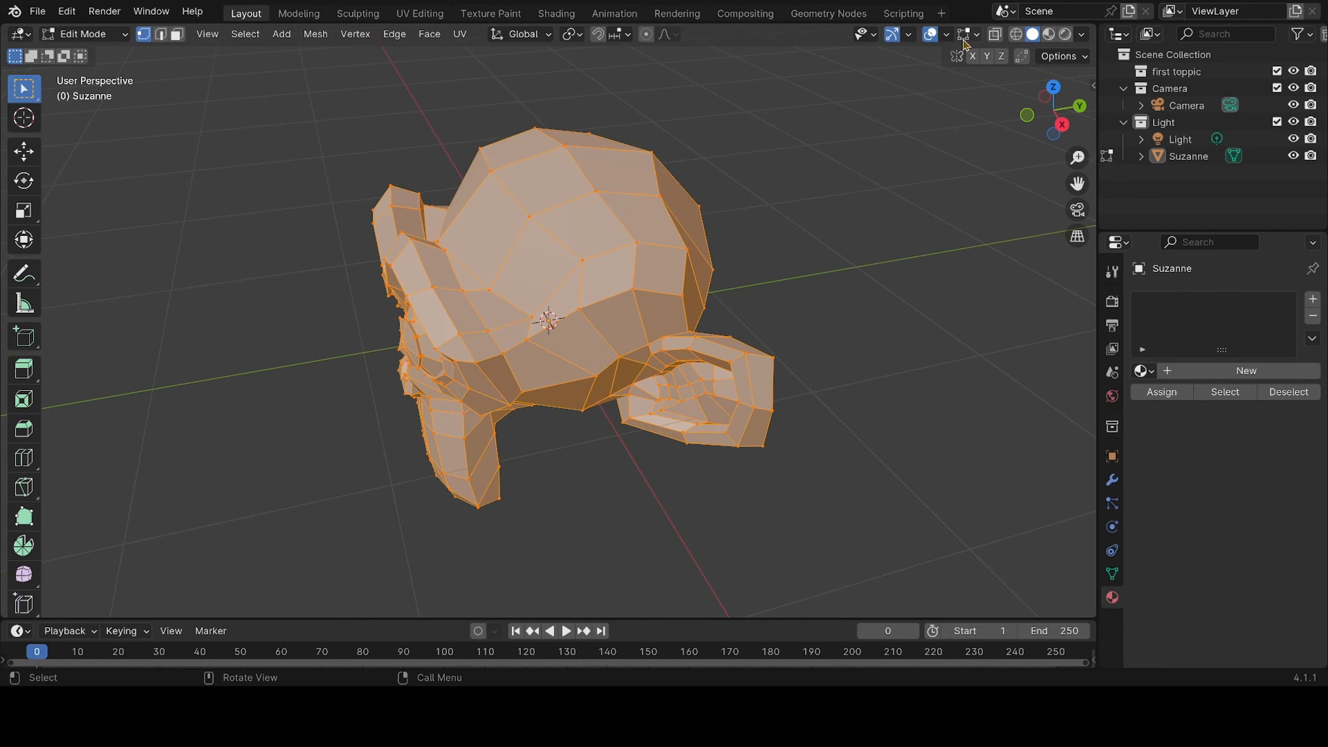
# Clear the selection and box-select the visible vertices around the monkey's near ear and cheek
pyautogui.click(620, 535)
pyautogui.moveTo(643, 469); pyautogui.dragTo(625, 421, button='middle')
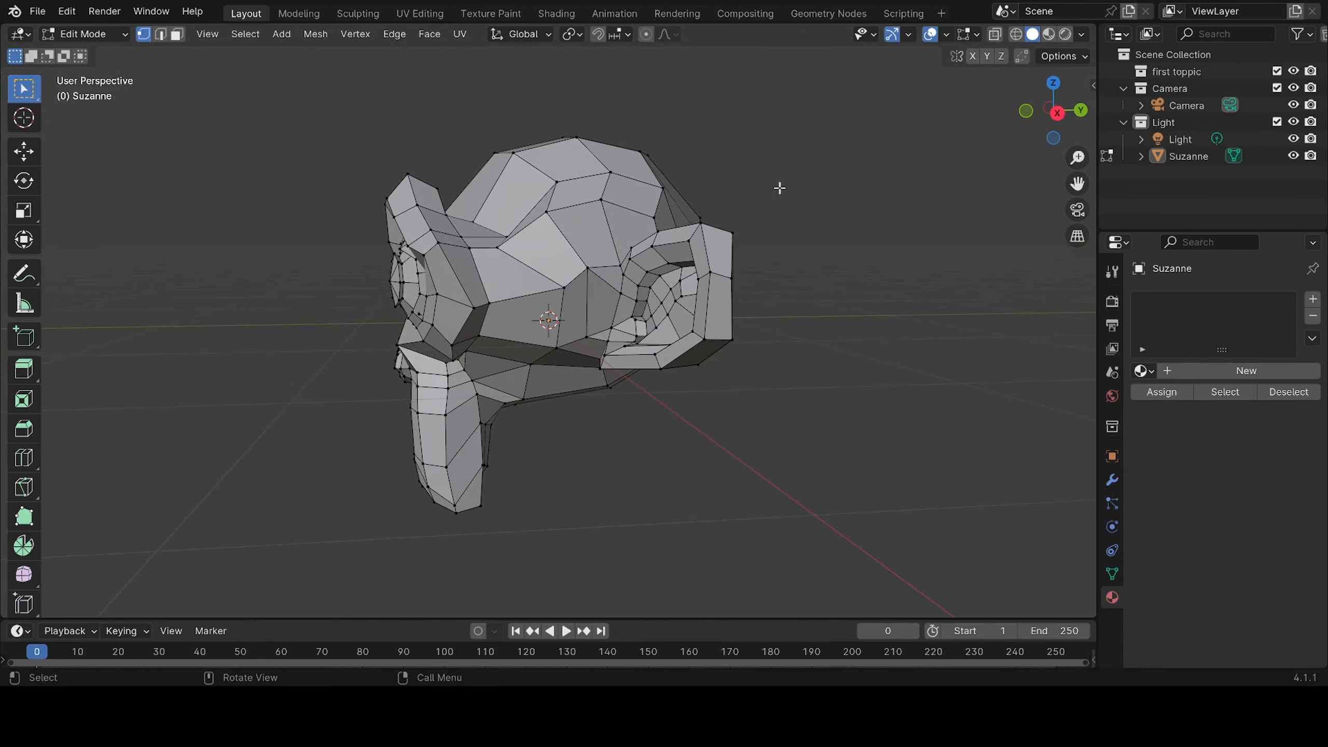
pyautogui.moveTo(795, 180); pyautogui.dragTo(439, 371)
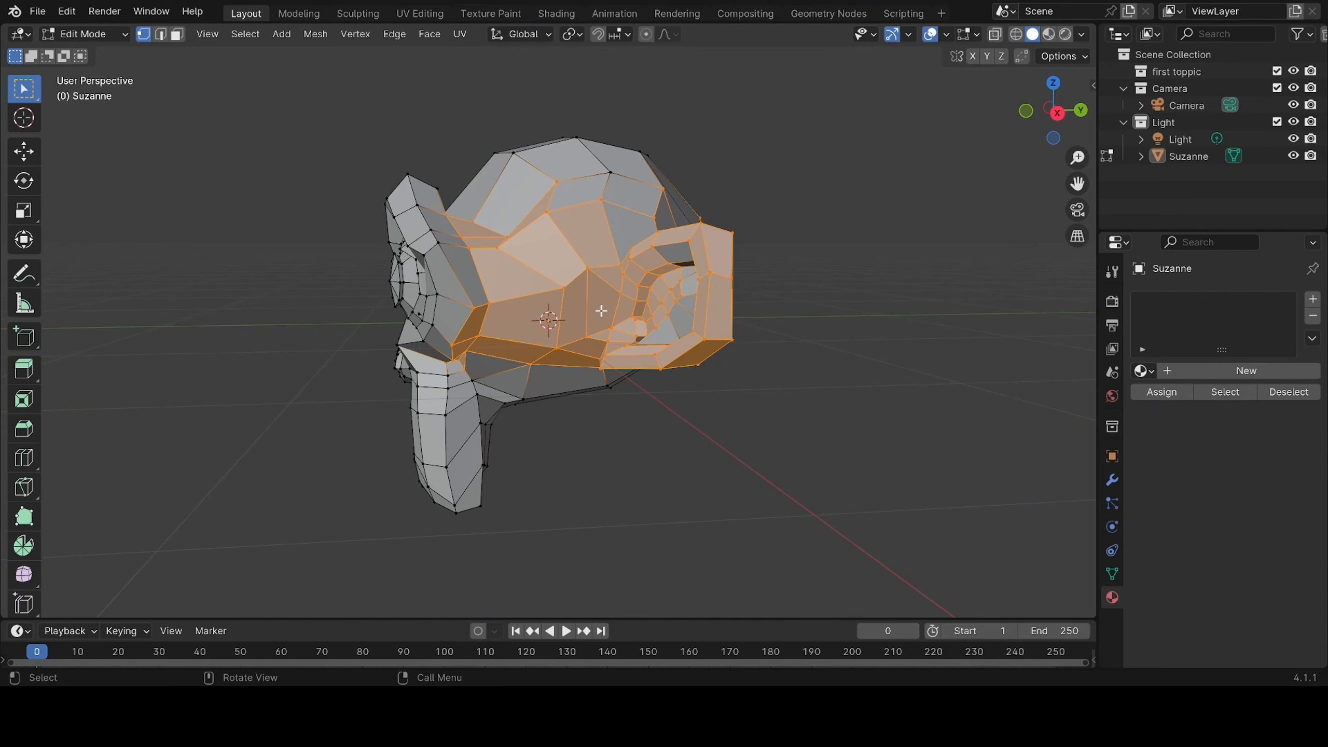
# Show the partly selected mesh in Material Preview and Rendered shading, then set the viewport to Wireframe
pyautogui.click(1053, 38)
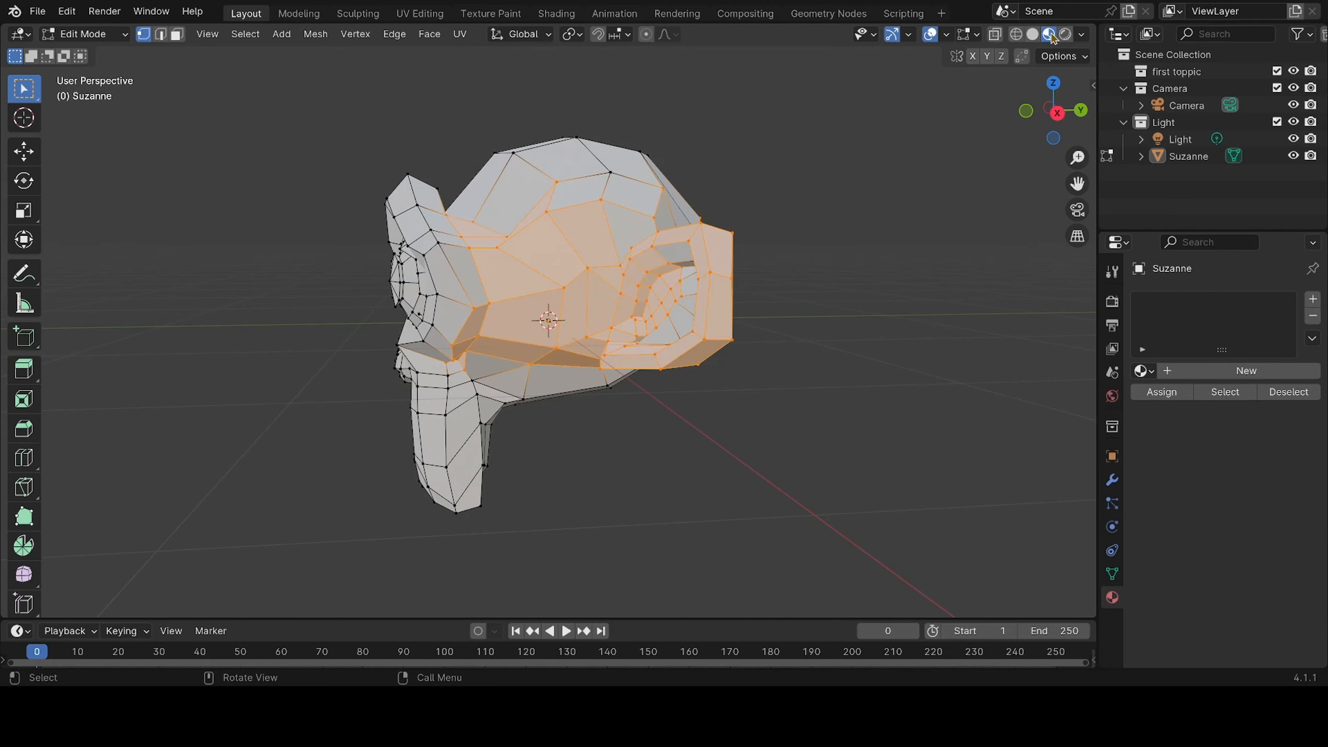
pyautogui.click(1063, 36)
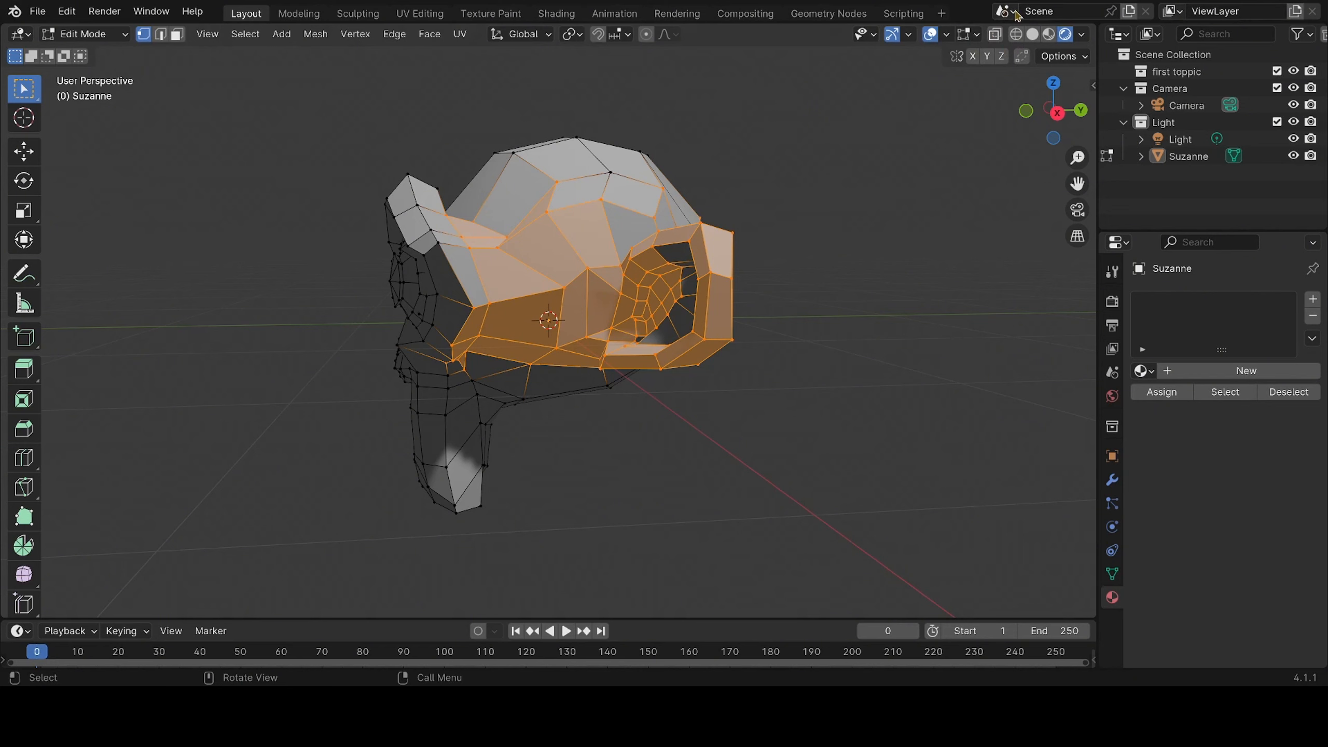
pyautogui.click(1015, 35)
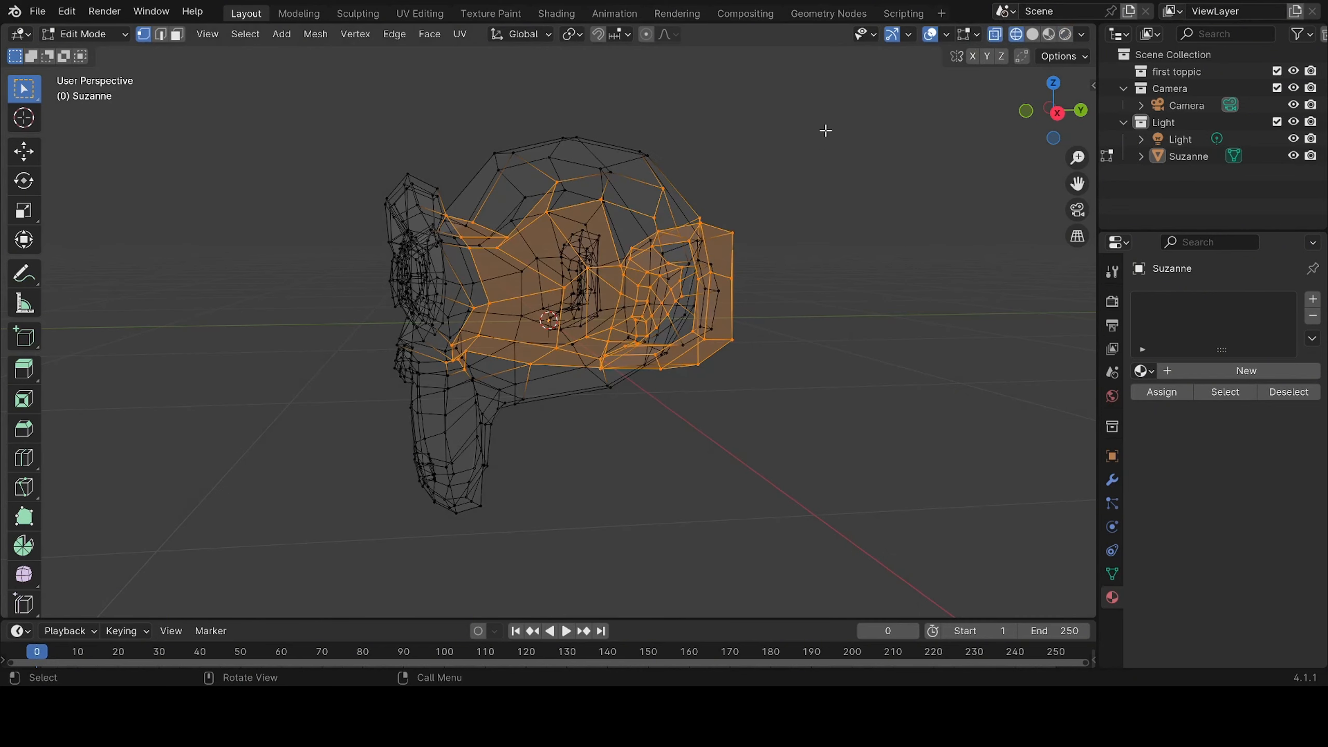
# Box-select the entire monkey mesh in Wireframe, then display the selected mesh in Solid shading
pyautogui.moveTo(826, 130); pyautogui.dragTo(296, 562)
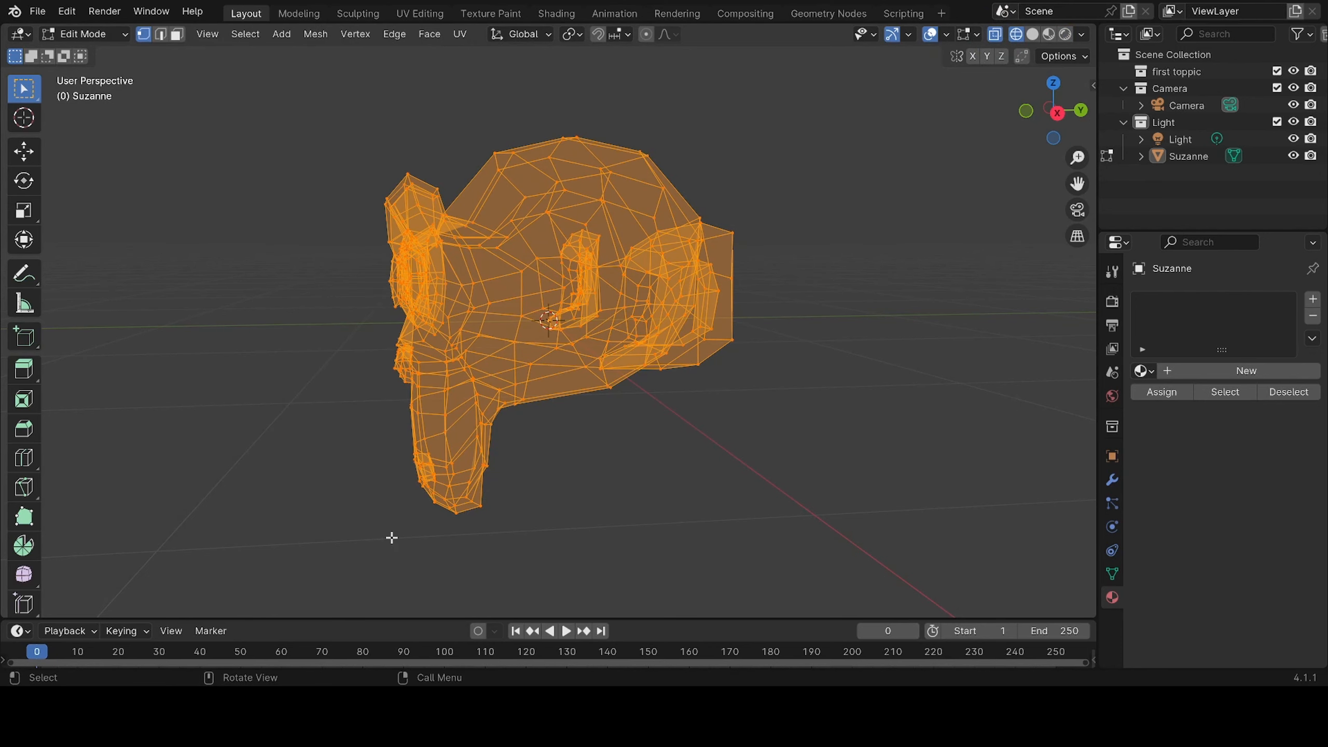
pyautogui.moveTo(391, 537); pyautogui.dragTo(542, 548, button='middle')
pyautogui.moveTo(653, 548)
pyautogui.mouseDown(button='middle')
pyautogui.moveTo(433, 602)
pyautogui.moveTo(361, 574)
pyautogui.moveTo(300, 516)
pyautogui.moveTo(148, 506)
pyautogui.moveTo(148, 518)
pyautogui.moveTo(463, 534)
pyautogui.moveTo(610, 452)
pyautogui.mouseUp(button='middle')
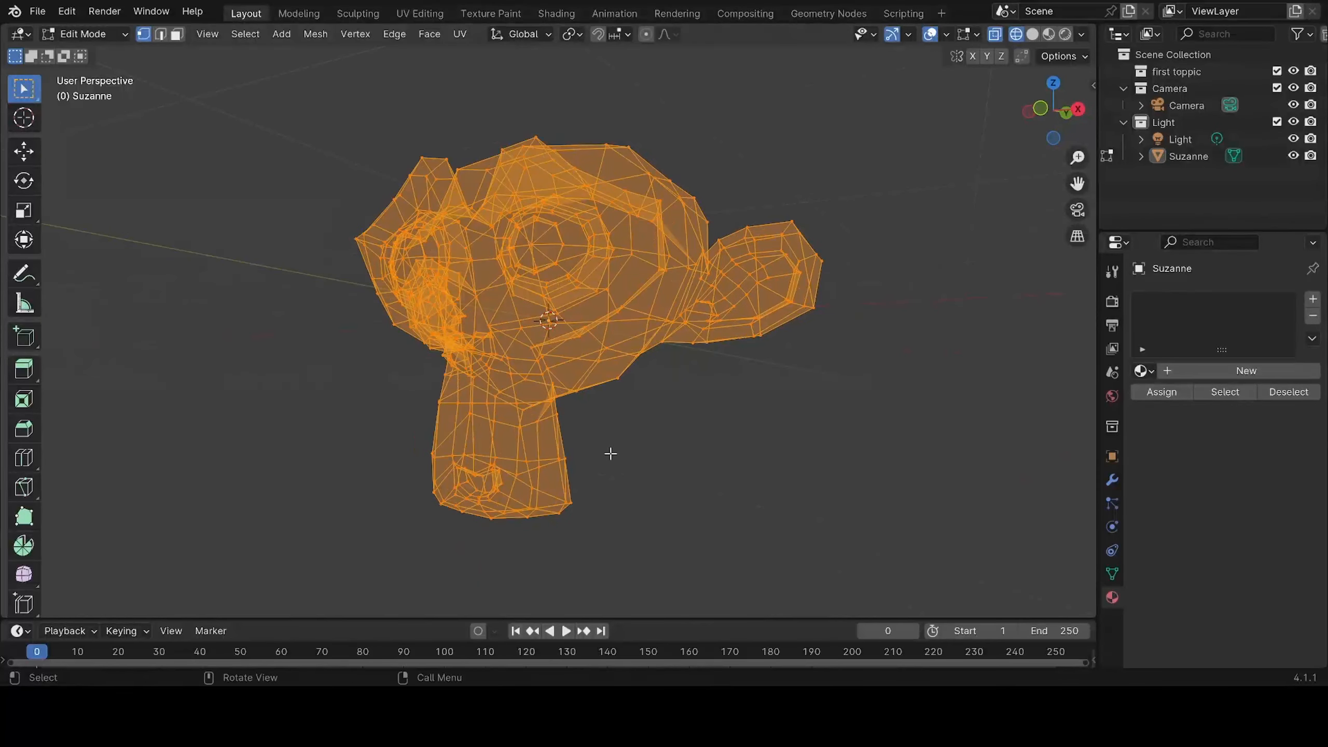
pyautogui.click(1033, 36)
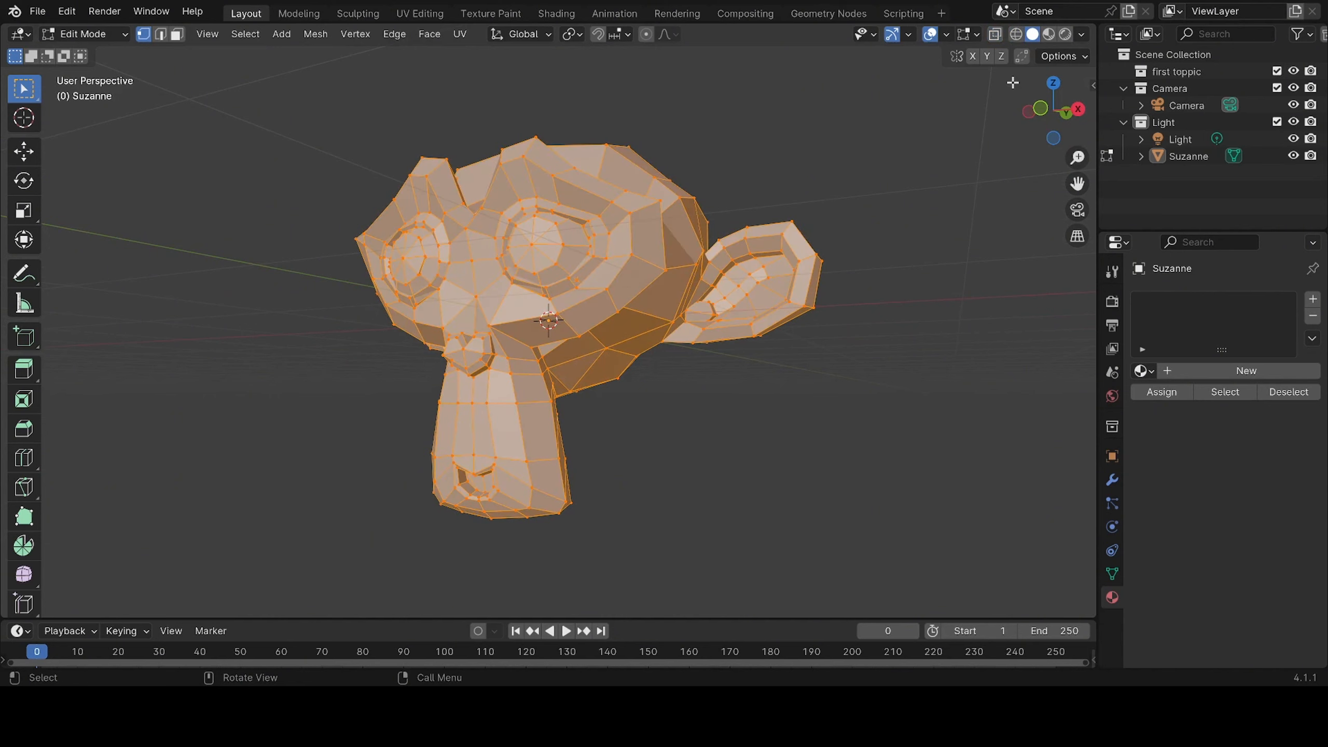
# Clear the mesh selection and turn on X-Ray for the Solid-shaded monkey
pyautogui.click(913, 235)
pyautogui.moveTo(912, 235); pyautogui.dragTo(824, 288, button='middle')
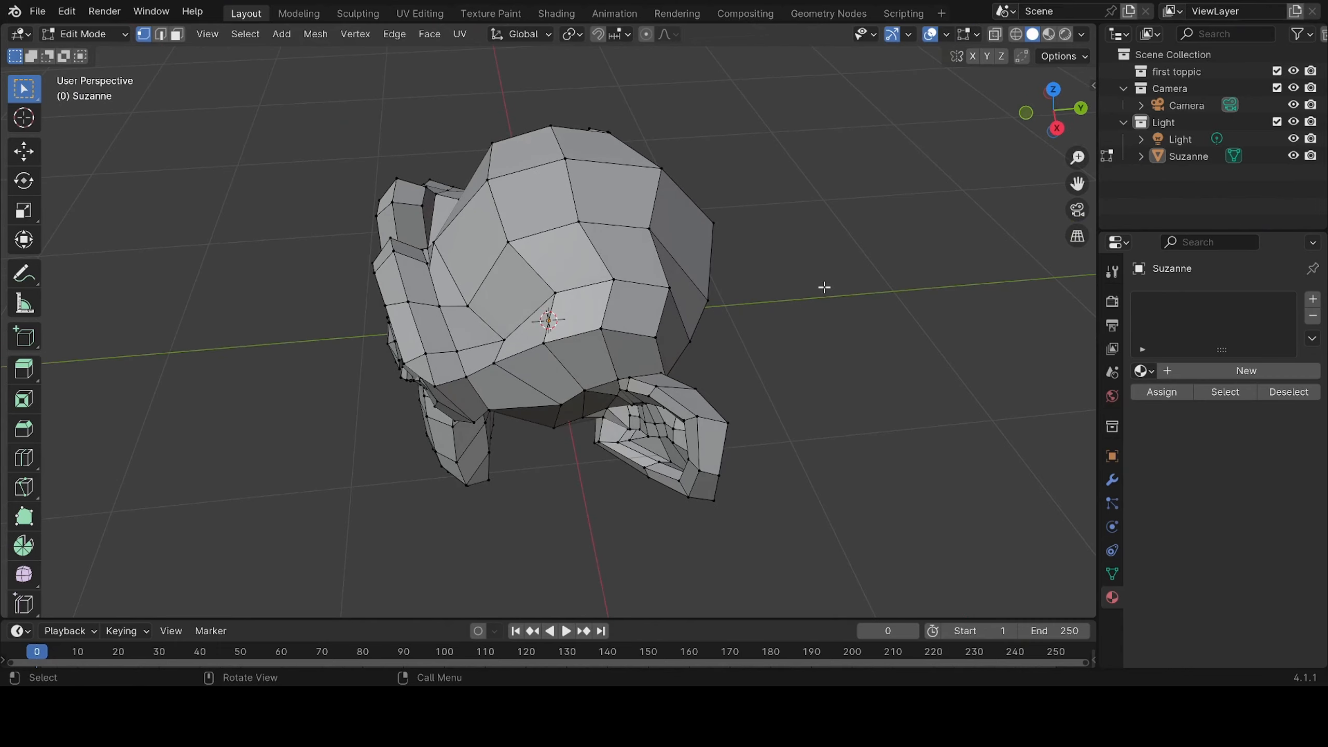
pyautogui.click(994, 38)
pyautogui.moveTo(805, 276)
pyautogui.mouseDown(button='middle')
pyautogui.moveTo(738, 283)
pyautogui.moveTo(706, 201)
pyautogui.moveTo(780, 174)
pyautogui.moveTo(873, 325)
pyautogui.mouseUp(button='middle')
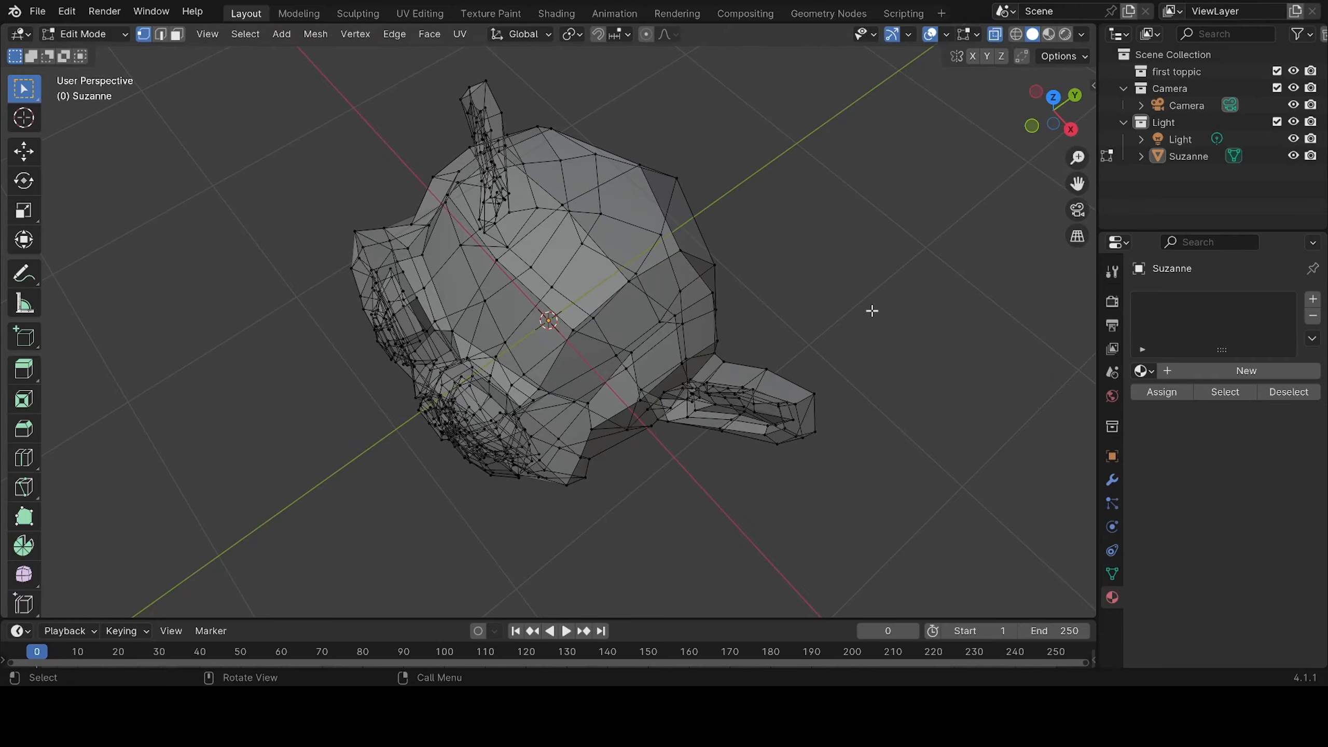
# Compare the monkey mesh in Wireframe with its X-Ray Solid display, inspecting it from both sides and above
pyautogui.click(1017, 35)
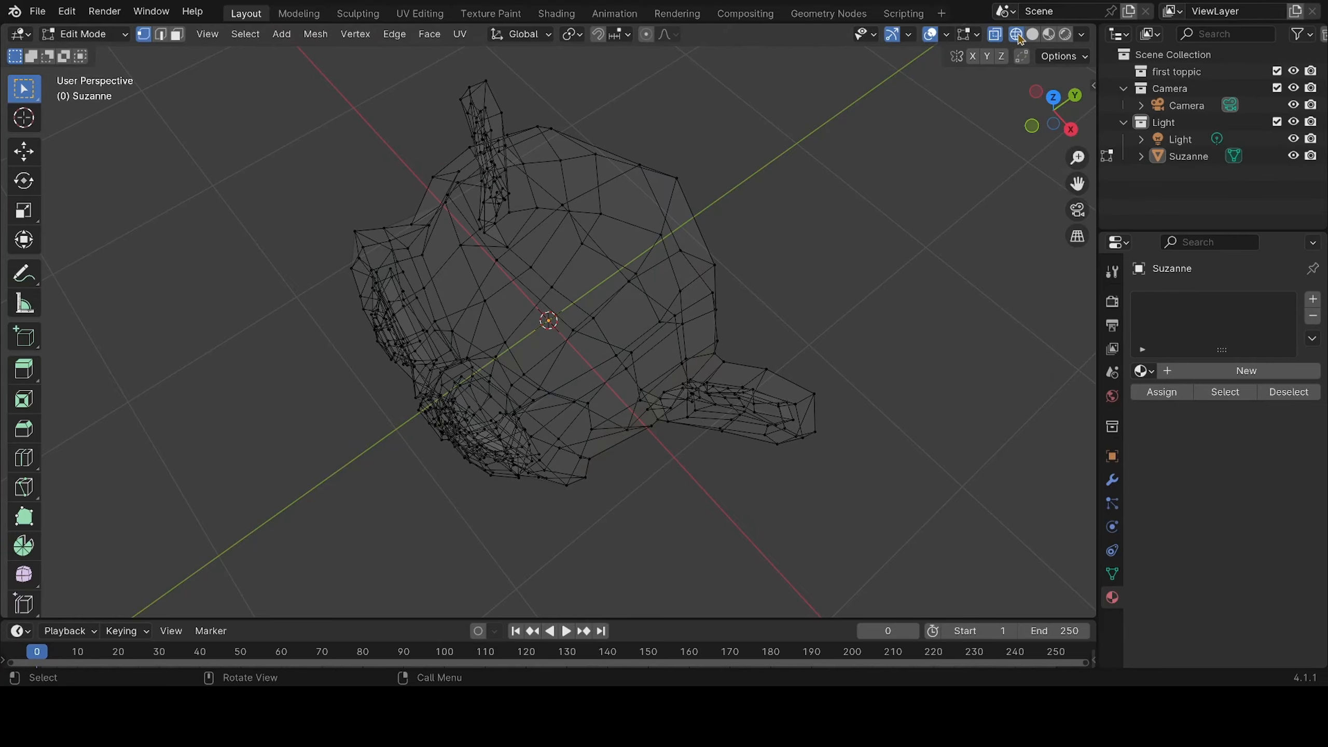
pyautogui.moveTo(888, 286)
pyautogui.mouseDown(button='middle')
pyautogui.moveTo(839, 255)
pyautogui.moveTo(780, 136)
pyautogui.moveTo(498, 318)
pyautogui.moveTo(547, 314)
pyautogui.moveTo(815, 167)
pyautogui.mouseUp(button='middle')
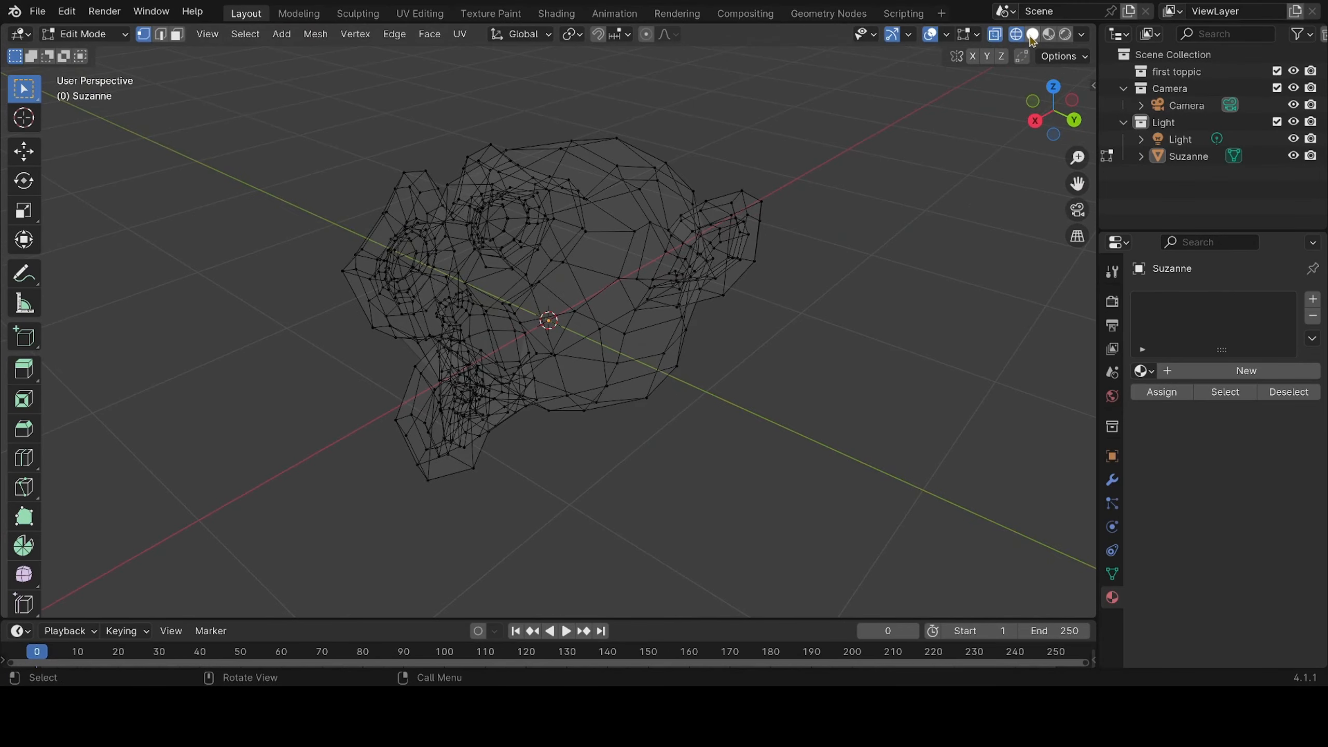
pyautogui.click(1033, 35)
pyautogui.moveTo(673, 410); pyautogui.dragTo(758, 337, button='middle')
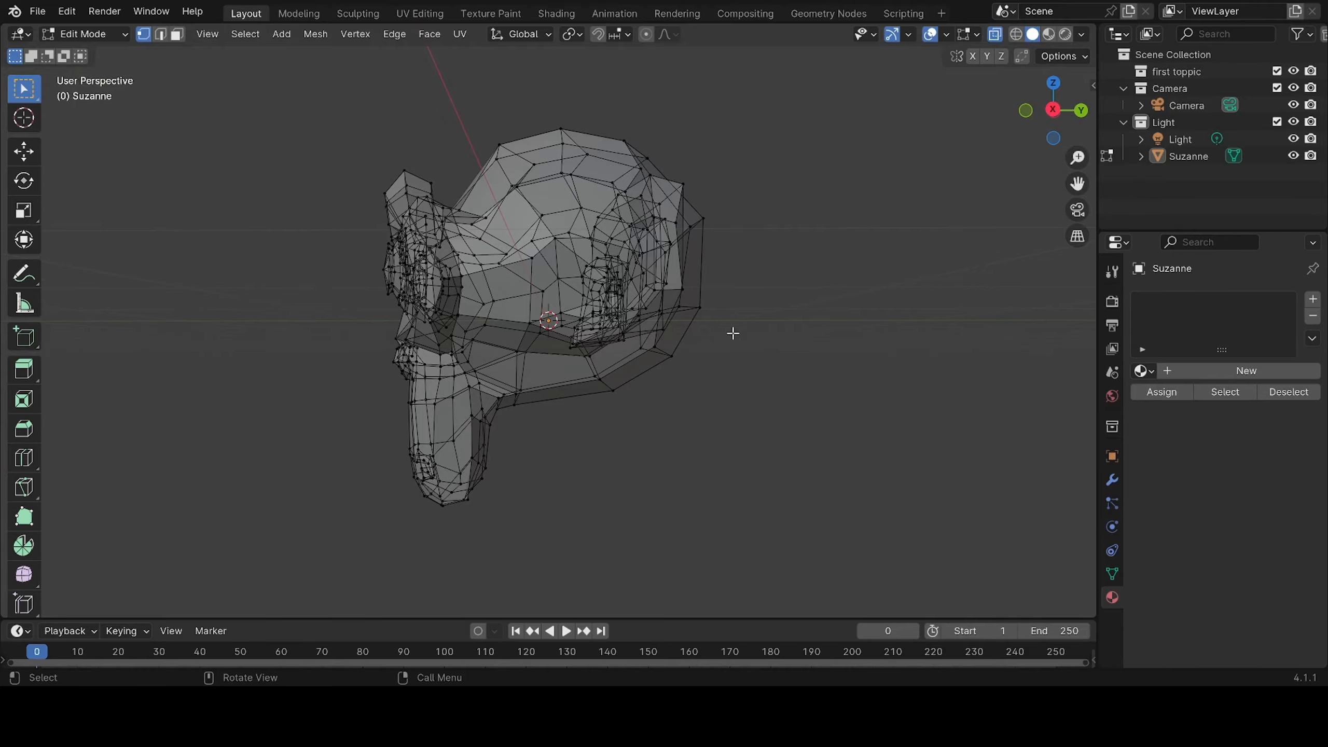
pyautogui.moveTo(558, 445); pyautogui.dragTo(490, 421, button='middle')
pyautogui.moveTo(682, 413); pyautogui.dragTo(579, 427, button='middle')
pyautogui.moveTo(696, 418); pyautogui.dragTo(515, 465, button='middle')
pyautogui.moveTo(640, 442); pyautogui.dragTo(491, 344, button='middle')
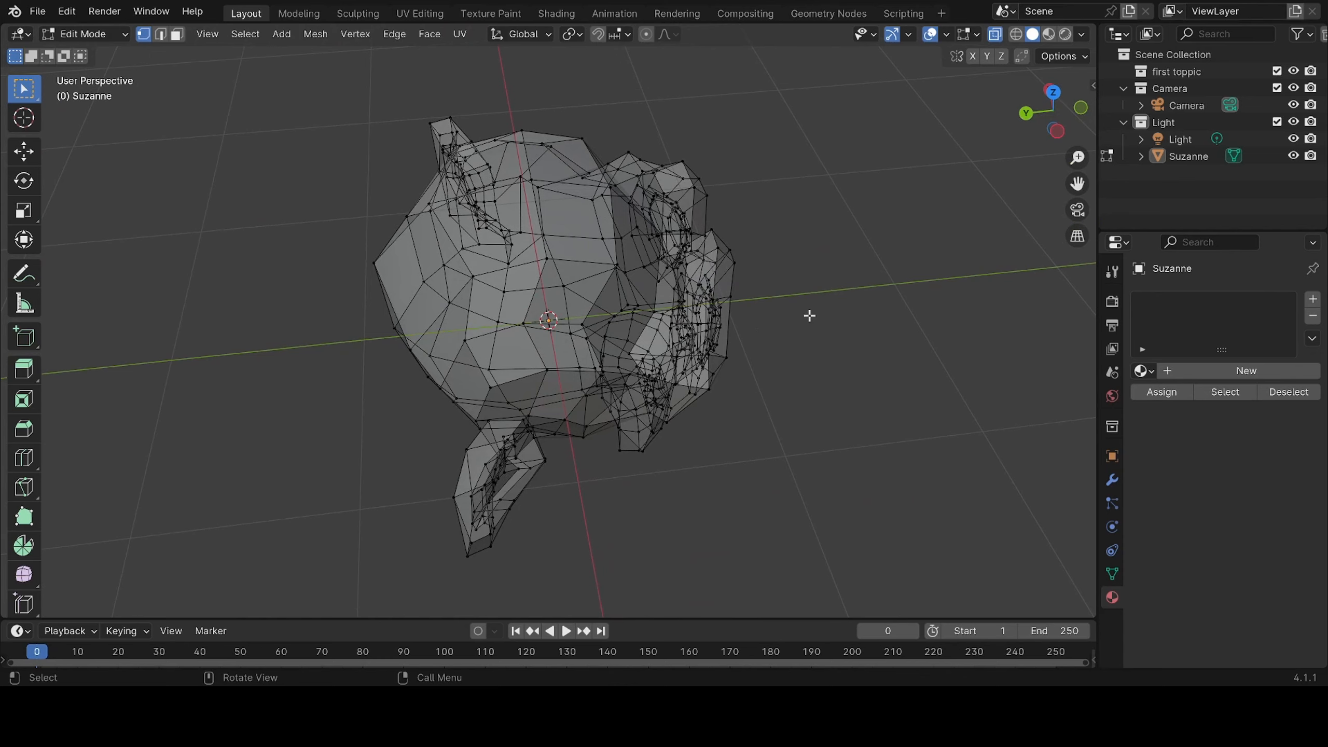
# Toggle X-Ray on the Solid-shaded monkey to compare both displays, leaving X-Ray off
pyautogui.click(994, 38)
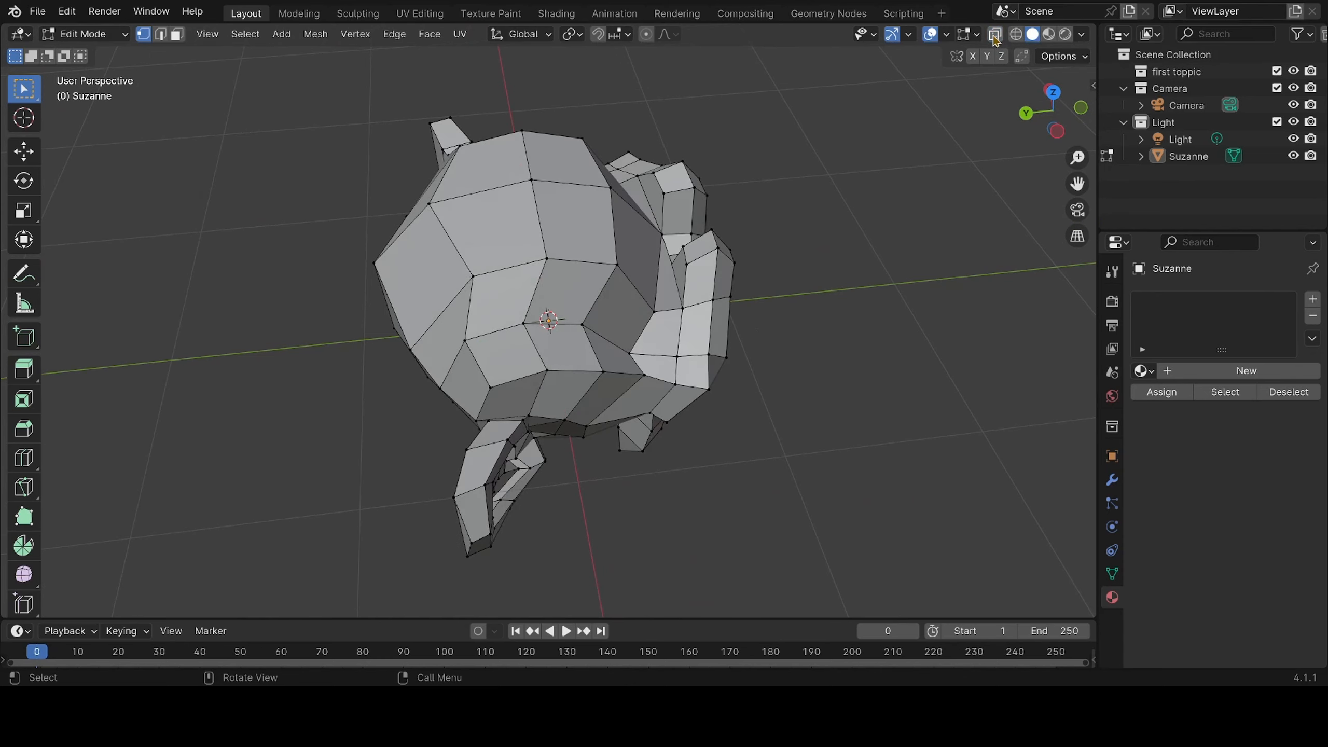
pyautogui.click(995, 39)
pyautogui.click(995, 39)
# Examine the opaque Solid-shaded monkey mesh from the front and both sides
pyautogui.moveTo(878, 158); pyautogui.dragTo(678, 134, button='middle')
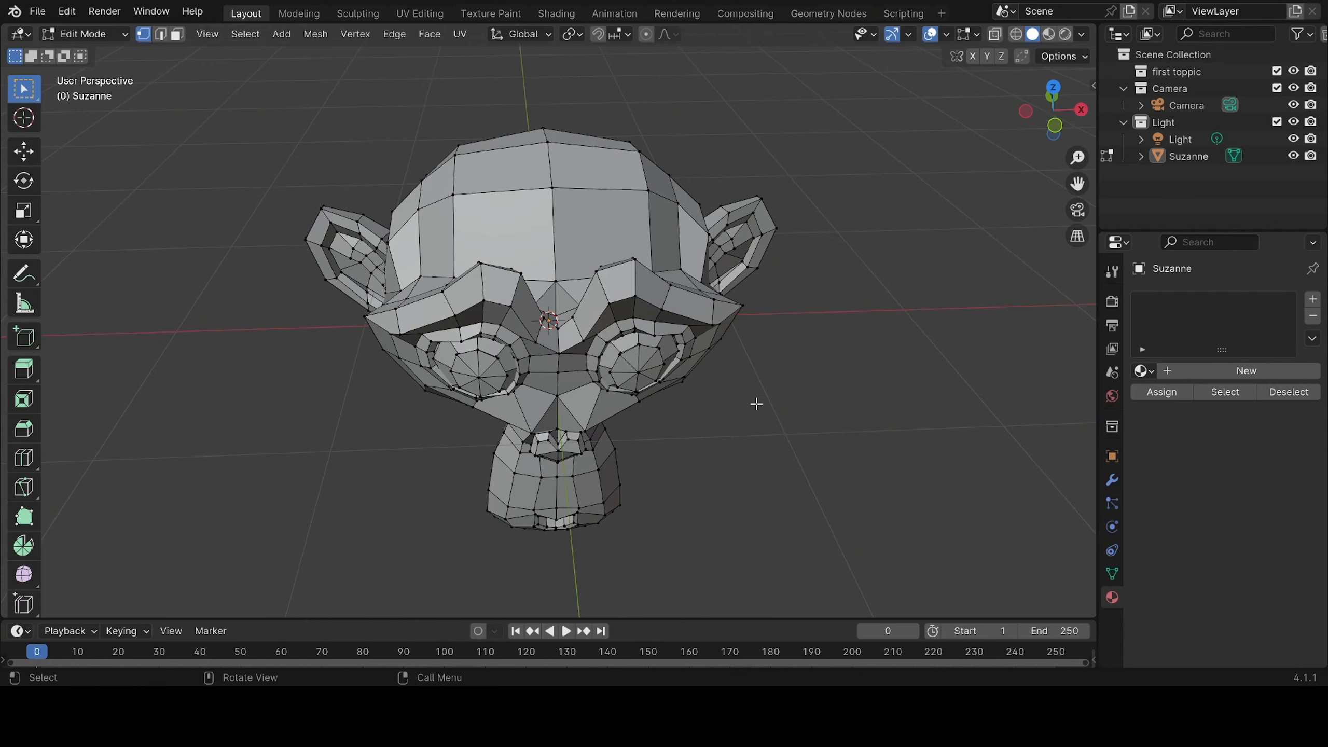
pyautogui.moveTo(757, 403); pyautogui.dragTo(890, 403, button='middle')
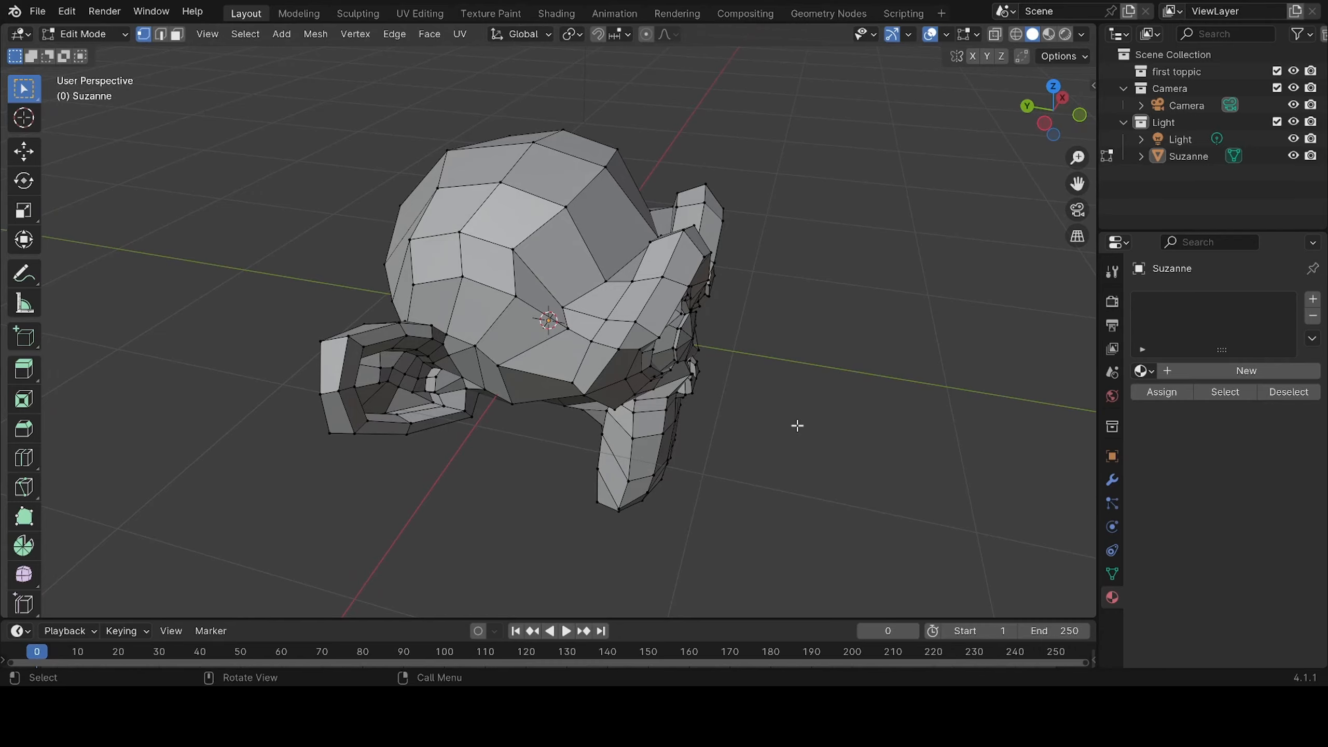
pyautogui.moveTo(714, 476); pyautogui.dragTo(553, 510, button='middle')
pyautogui.moveTo(679, 474); pyautogui.dragTo(681, 505, button='middle')
pyautogui.moveTo(499, 499); pyautogui.dragTo(599, 472, button='middle')
pyautogui.moveTo(426, 469); pyautogui.dragTo(709, 457, button='middle')
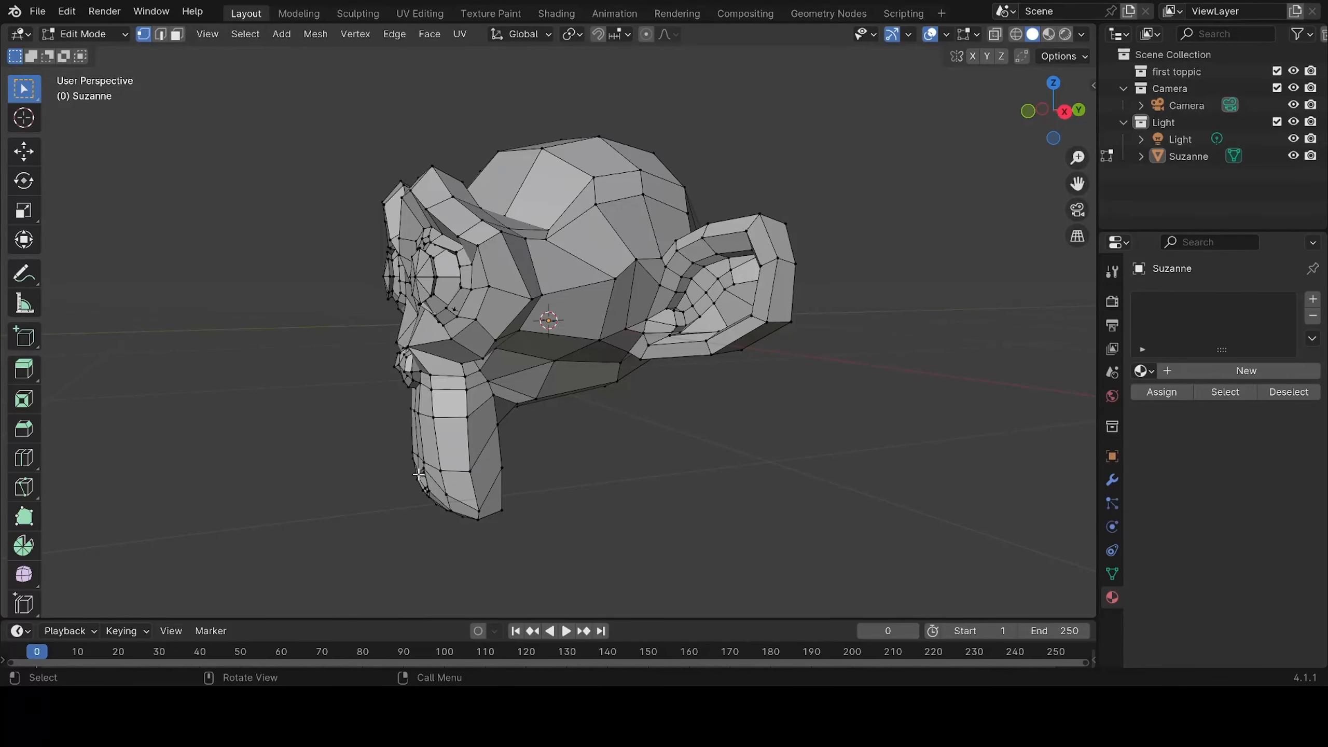
pyautogui.moveTo(350, 480); pyautogui.dragTo(656, 372, button='middle')
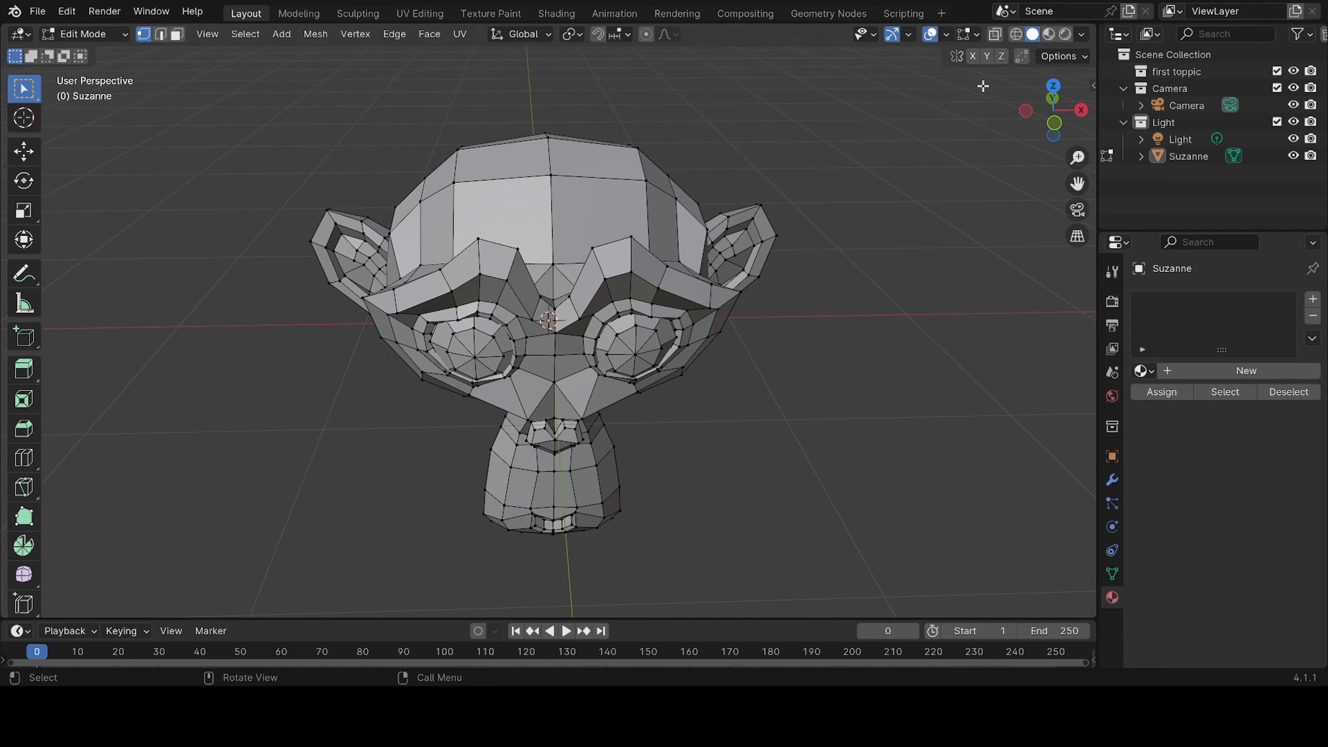
pyautogui.moveTo(984, 86); pyautogui.dragTo(834, 25)
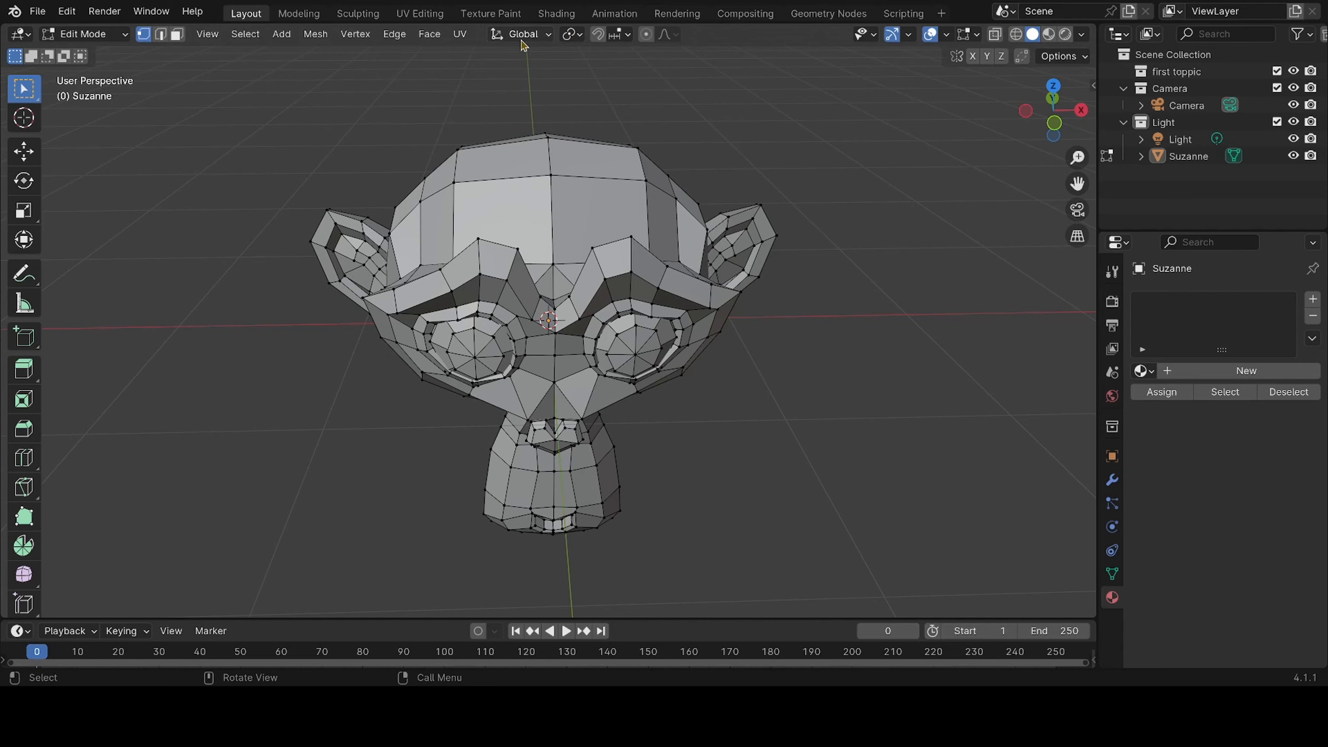
# Switch to Object Mode, move the monkey far along positive X from the world origin, and deselect it
pyautogui.click(547, 36)
pyautogui.press('Tab')
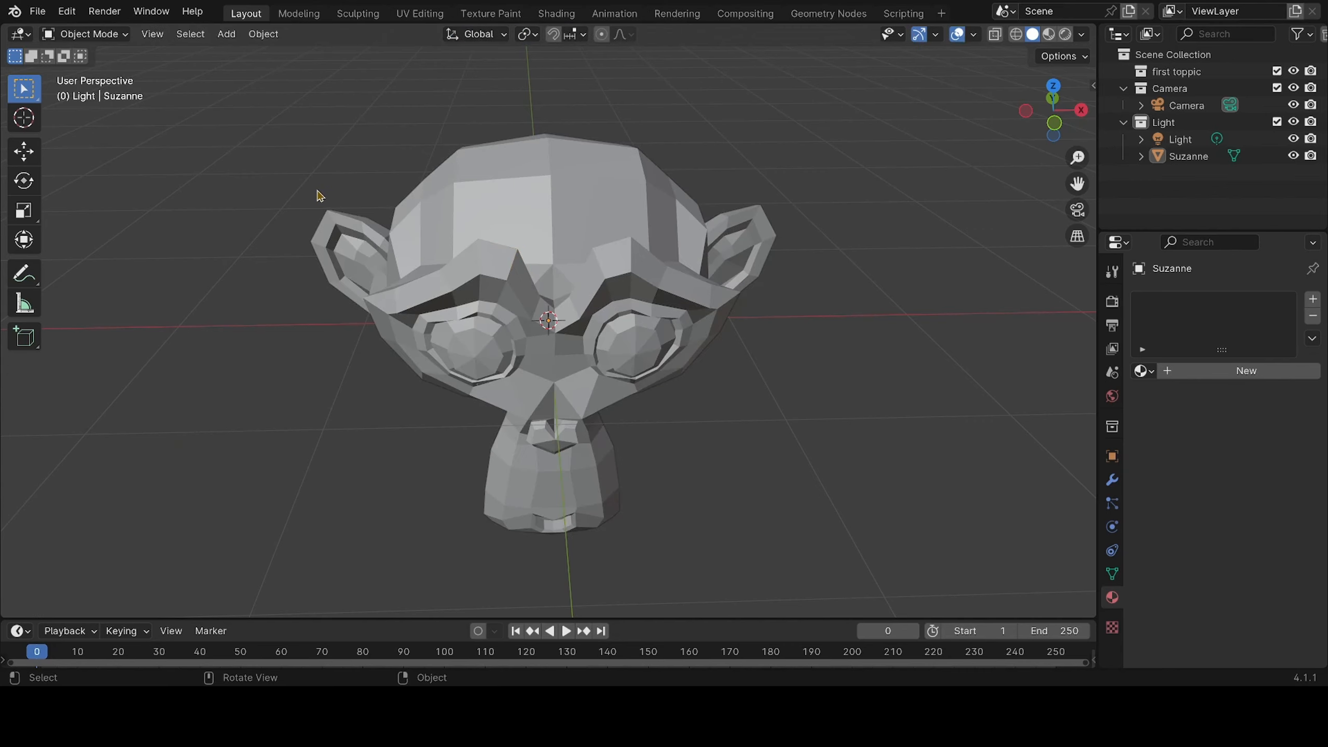
pyautogui.click(500, 255)
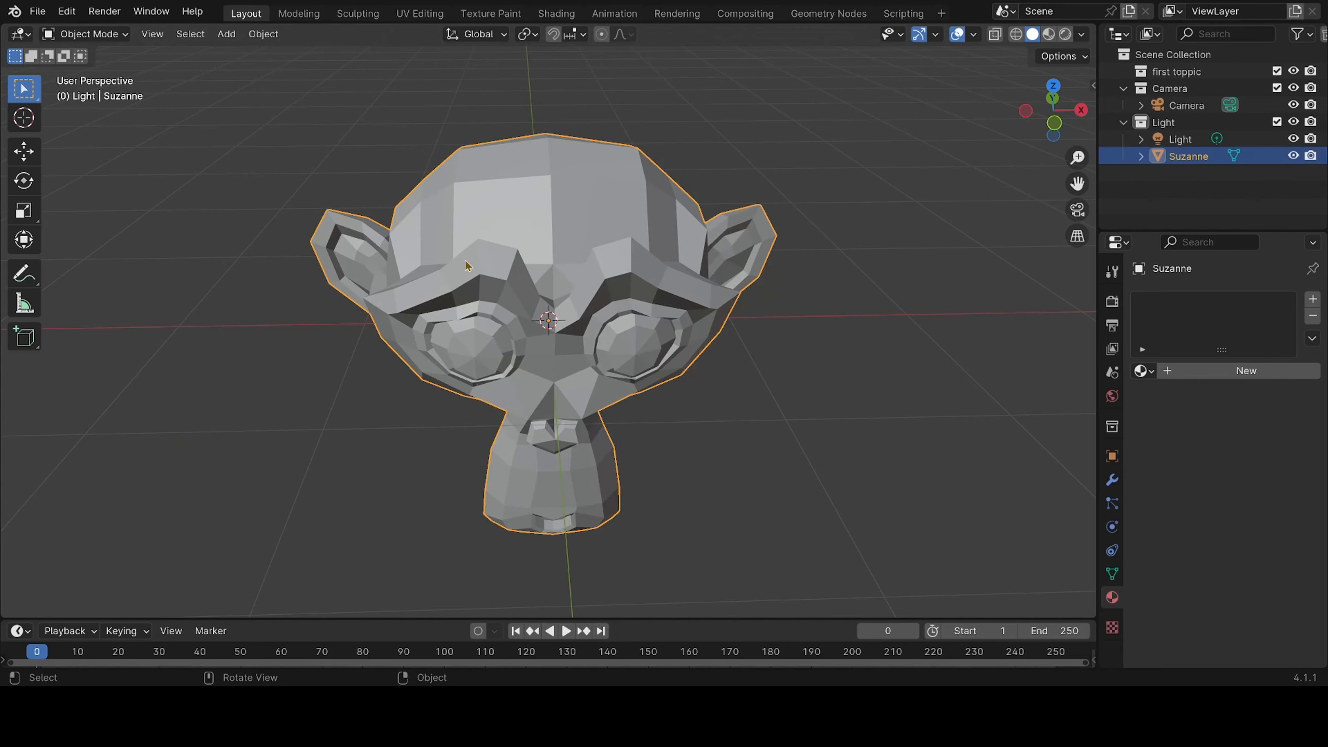
pyautogui.press('g')
pyautogui.click(82, 100)
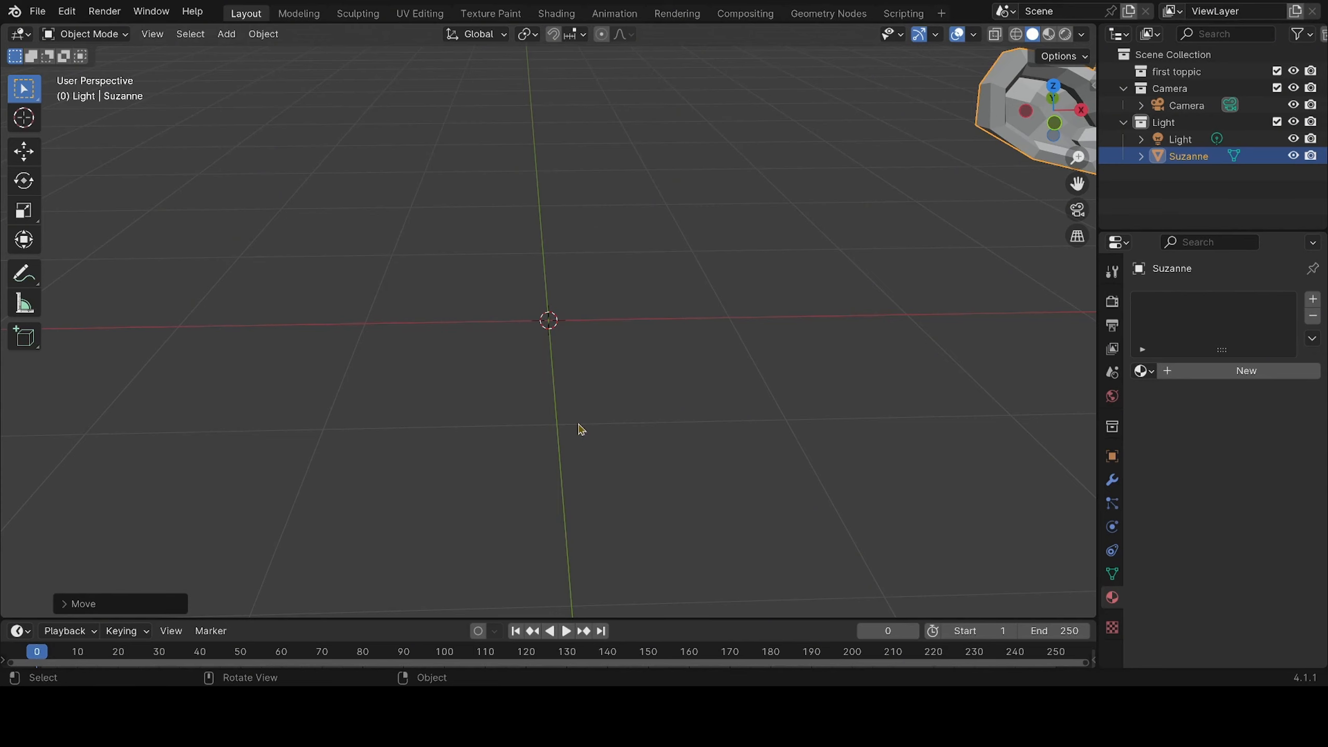
pyautogui.scroll(-2, 551, 328)
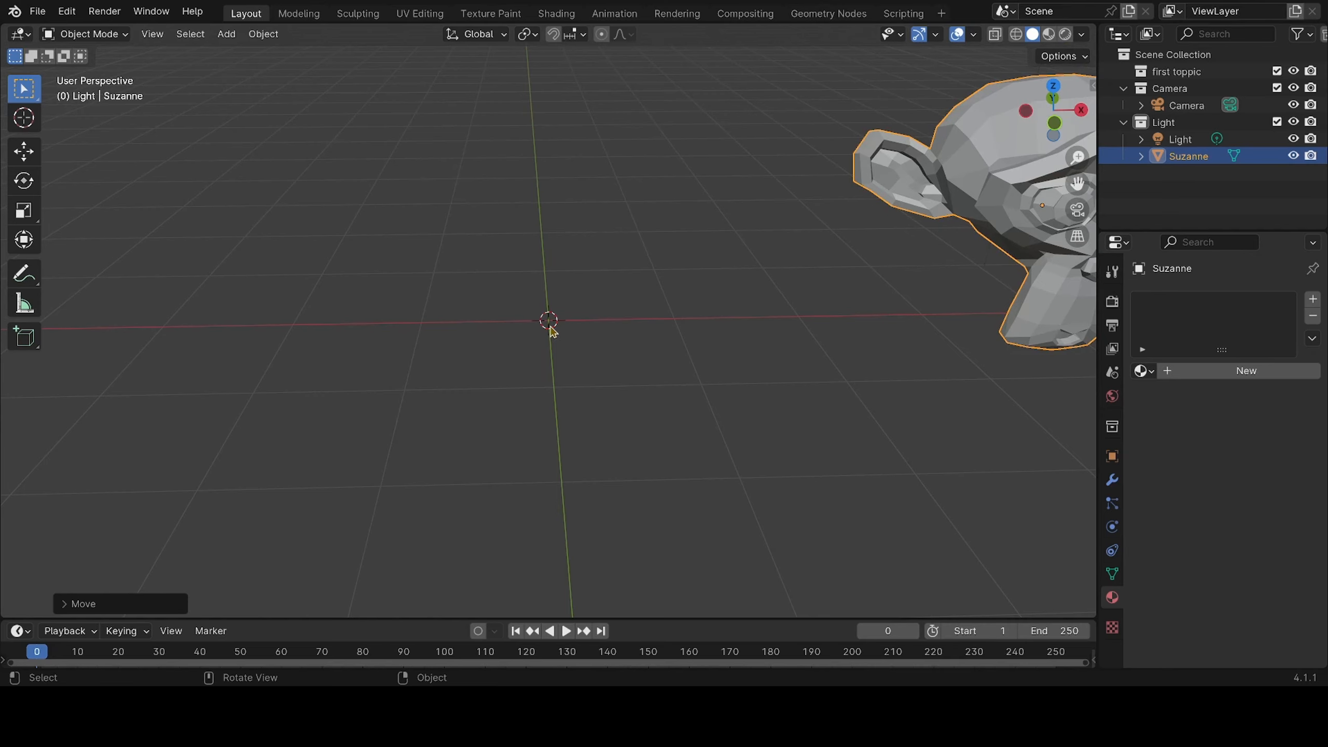
pyautogui.moveTo(619, 263); pyautogui.dragTo(401, 391)
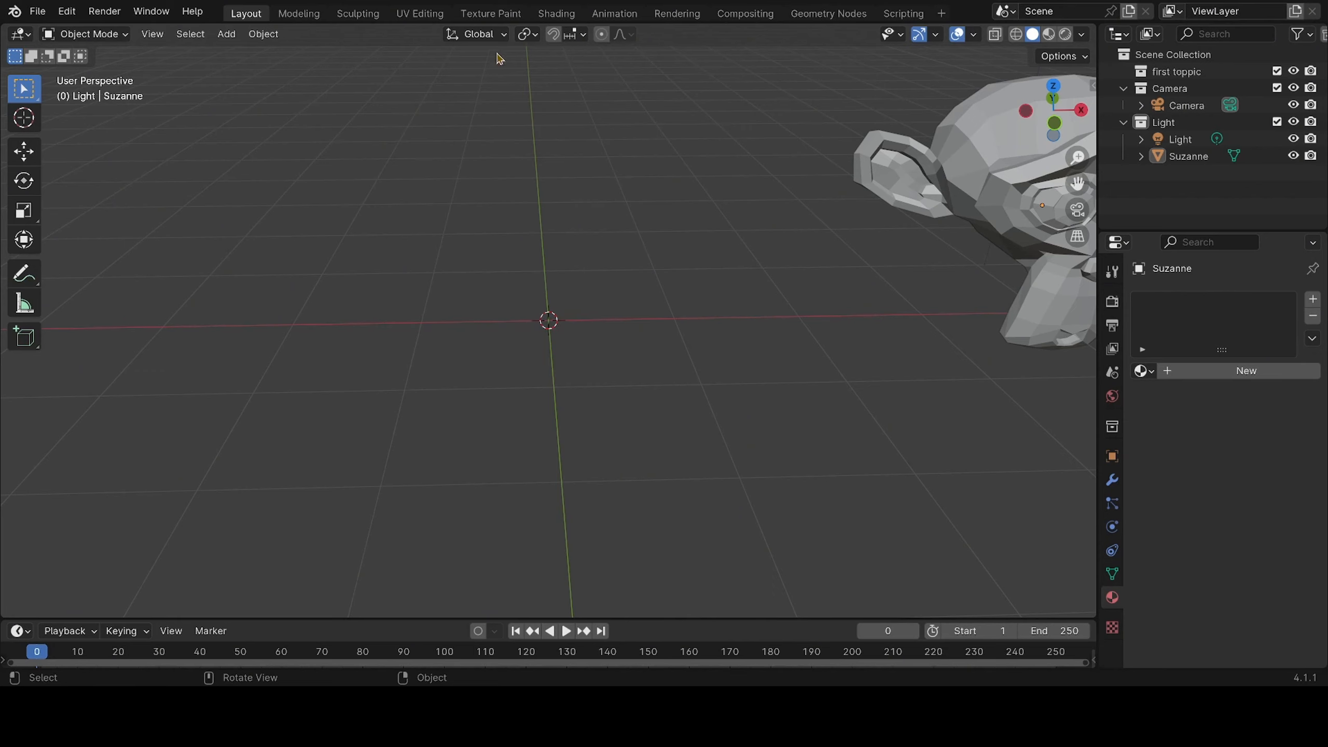
# Move the monkey back near the world origin with the Local transform orientation, and restore the Global orientation
pyautogui.click(502, 35)
pyautogui.click(492, 106)
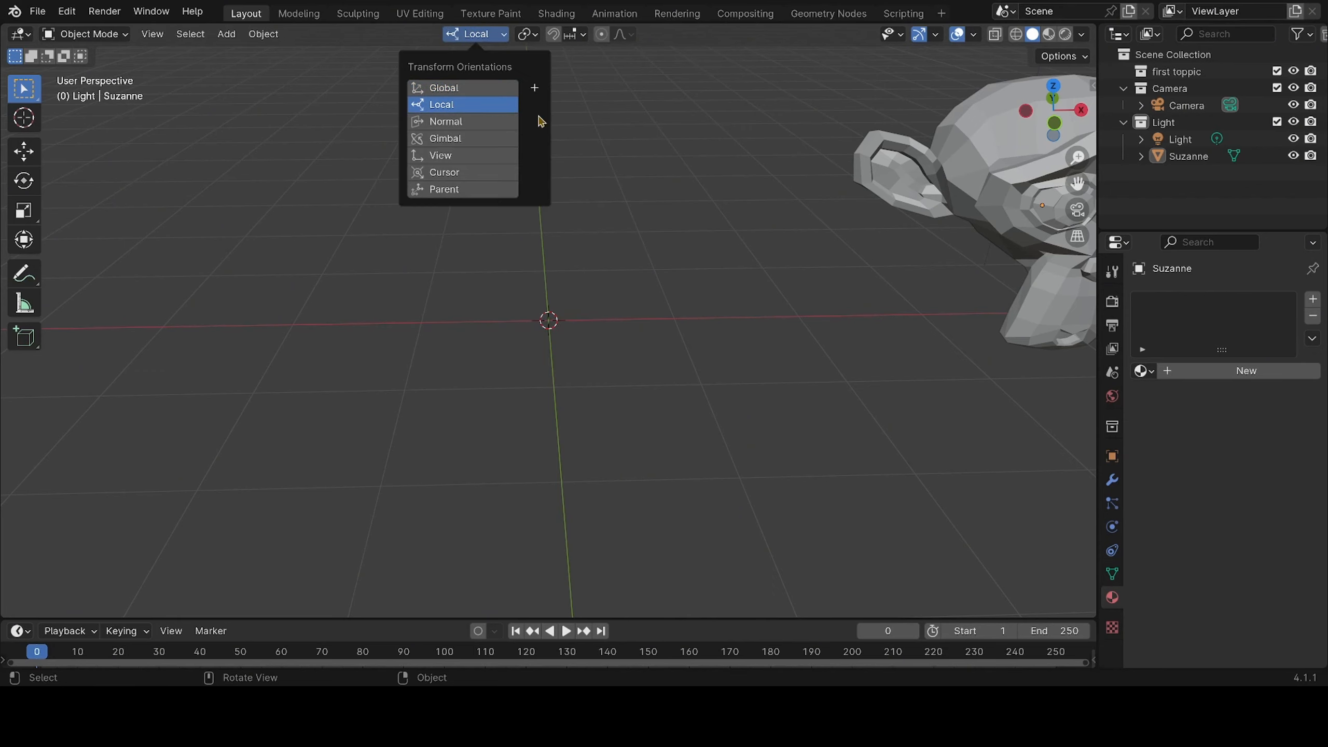
pyautogui.moveTo(768, 253)
pyautogui.mouseDown(button='middle')
pyautogui.moveTo(670, 243)
pyautogui.moveTo(774, 259)
pyautogui.mouseUp(button='middle')
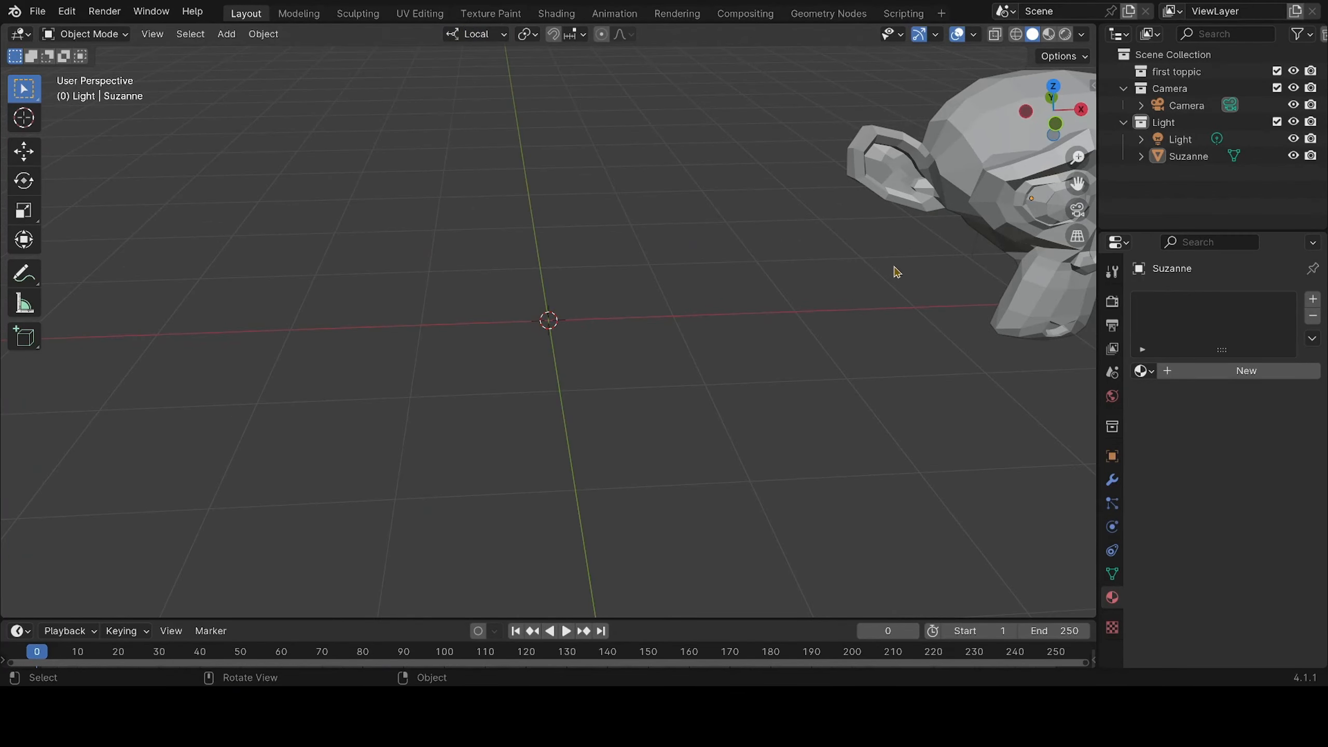
pyautogui.click(995, 178)
pyautogui.press('g')
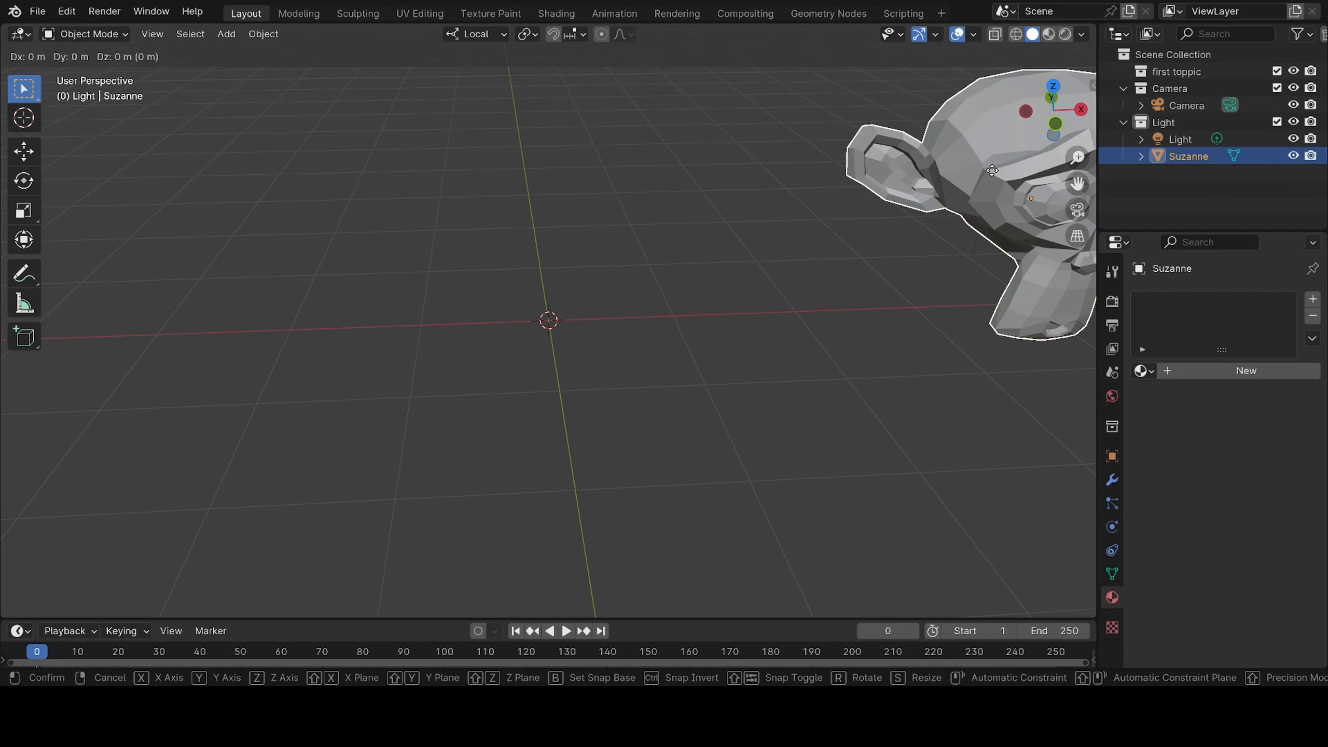
pyautogui.click(592, 227)
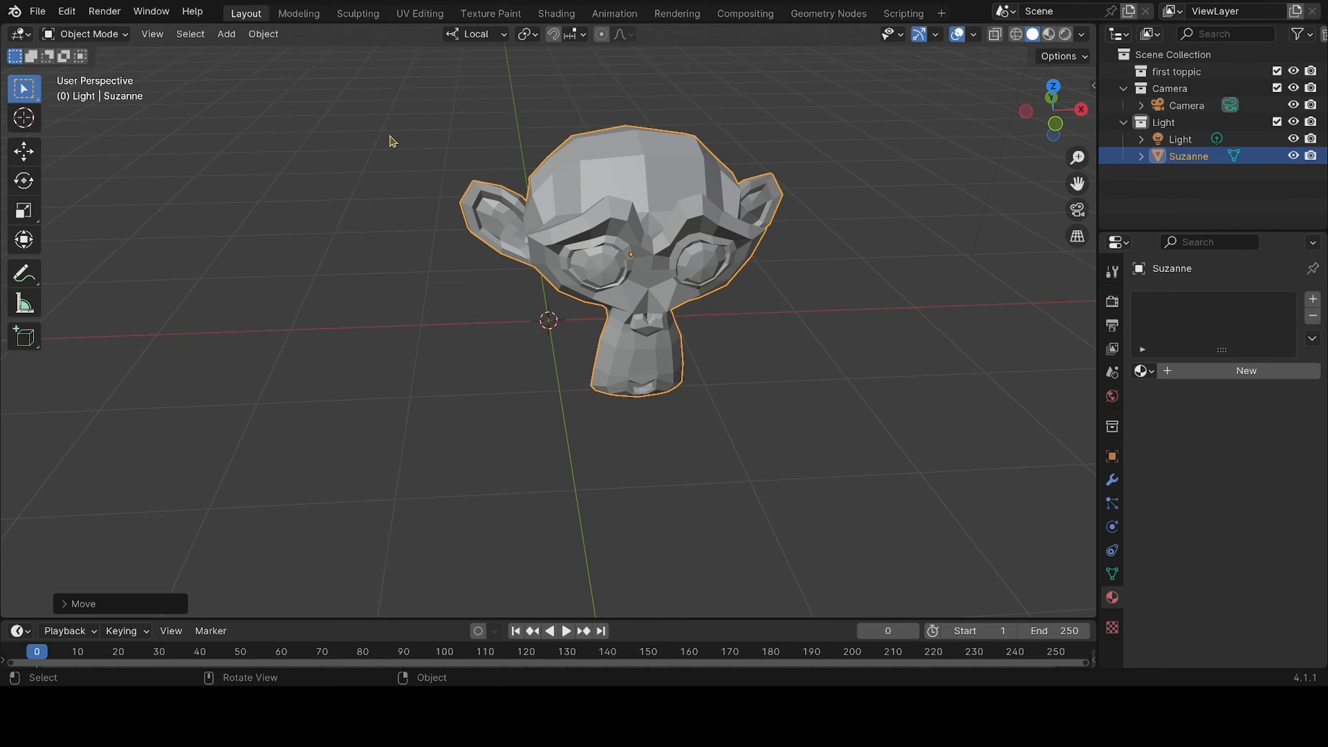
pyautogui.click(483, 42)
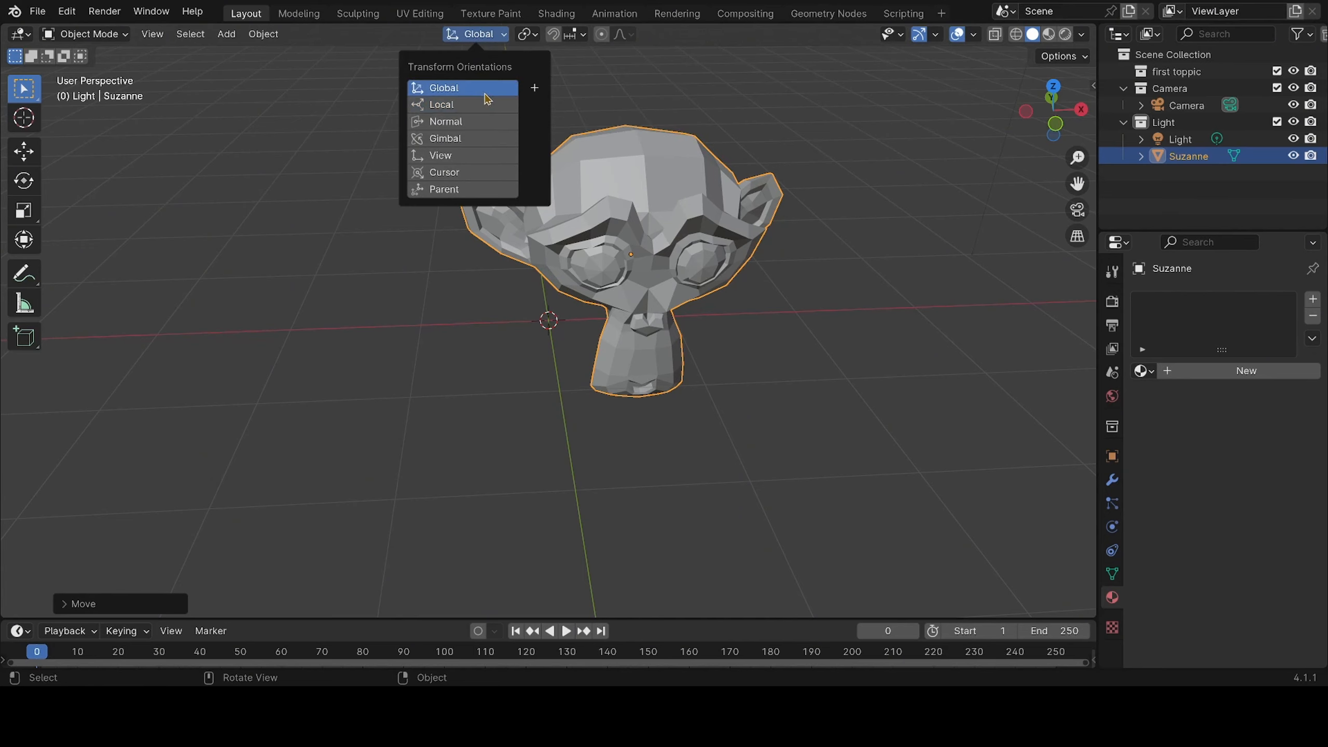
pyautogui.click(488, 88)
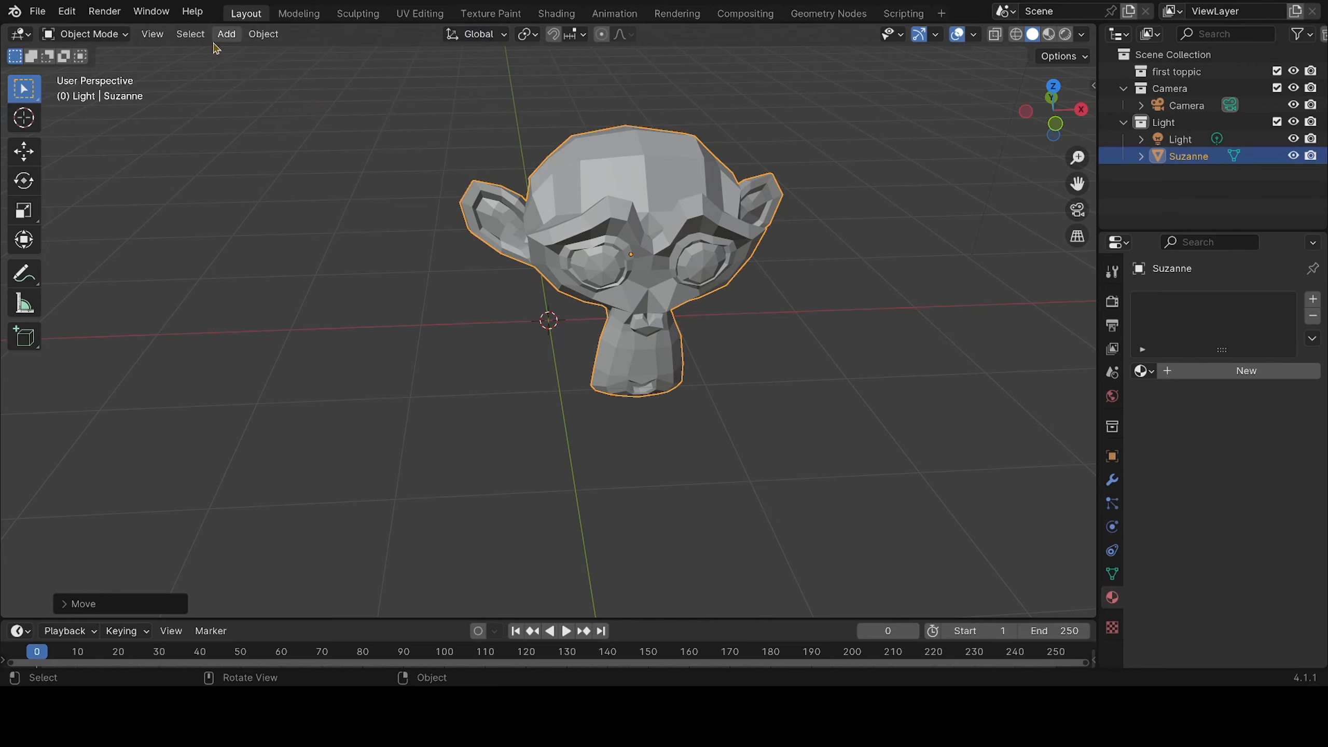
# Examine the available object, add, selection and view commands, and leave the monkey deselected
pyautogui.click(276, 38)
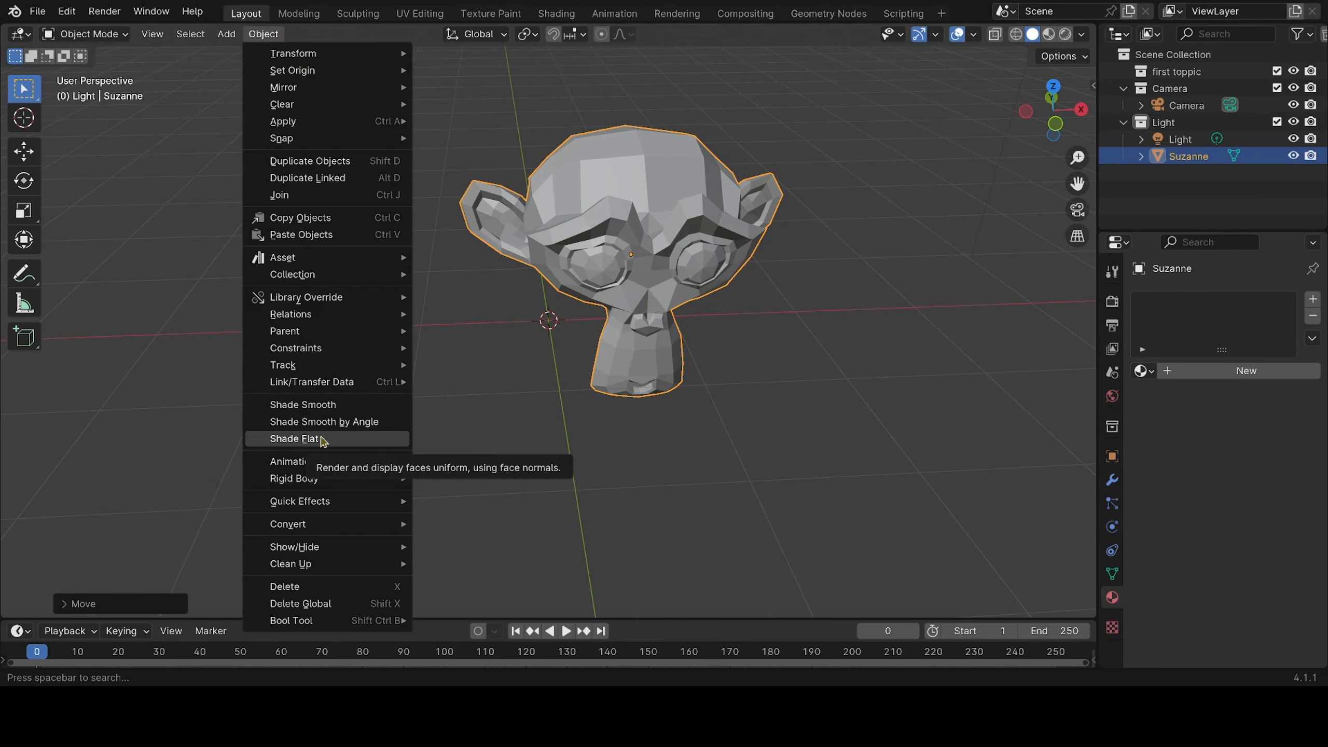
pyautogui.moveTo(349, 387)
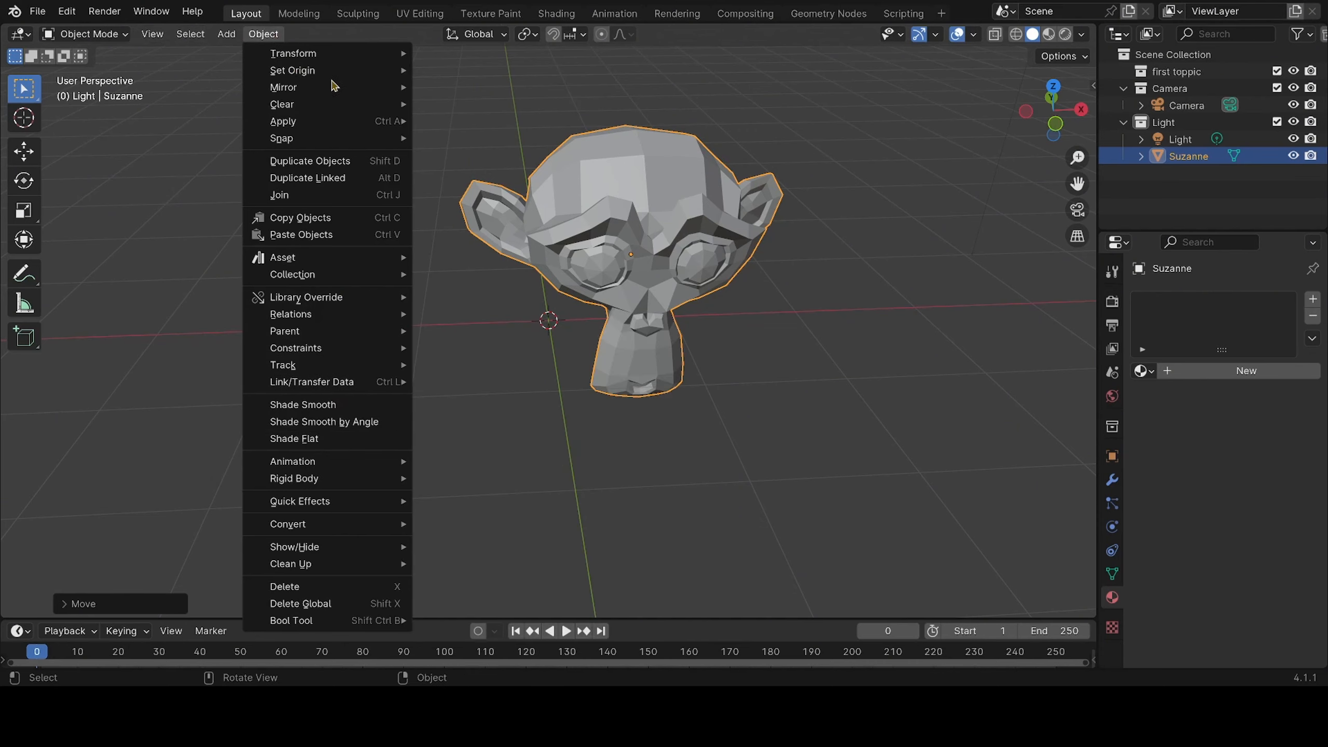
pyautogui.moveTo(323, 59)
pyautogui.press('Escape')
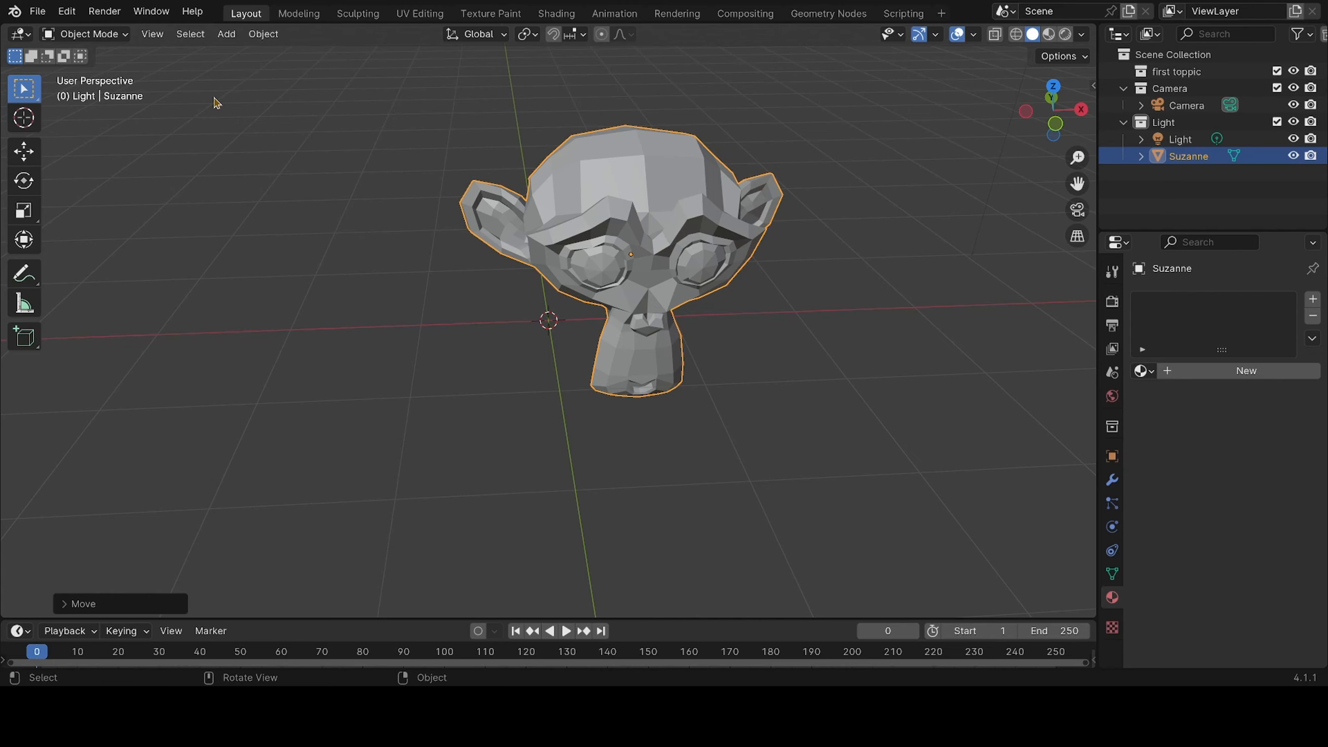
pyautogui.click(228, 35)
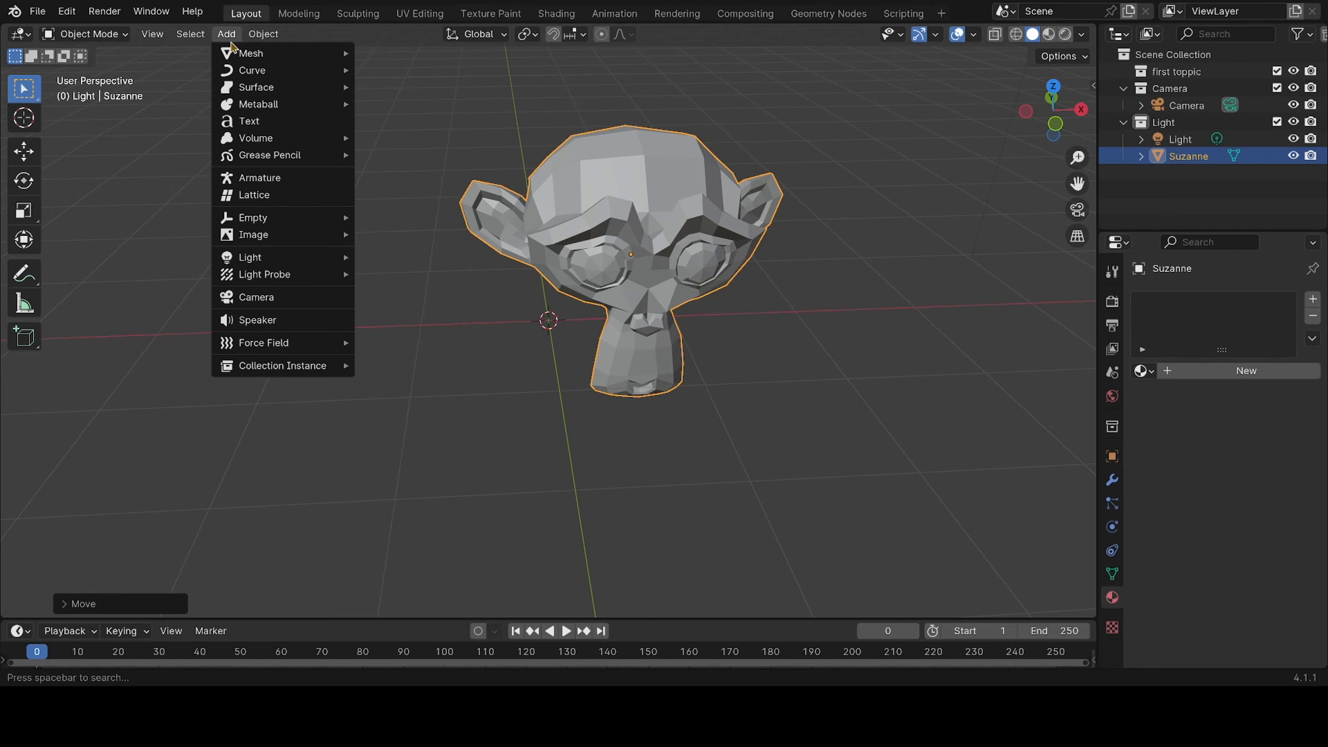
pyautogui.click(170, 185)
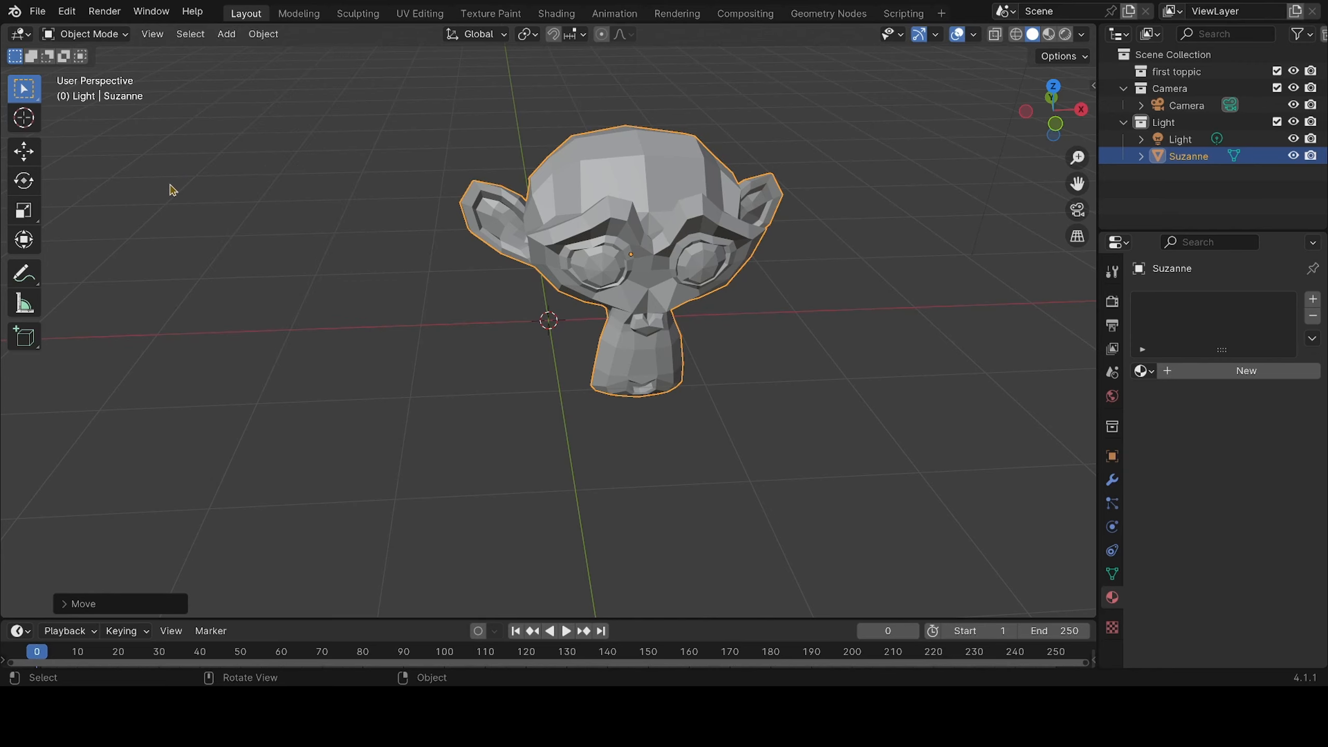
pyautogui.click(189, 35)
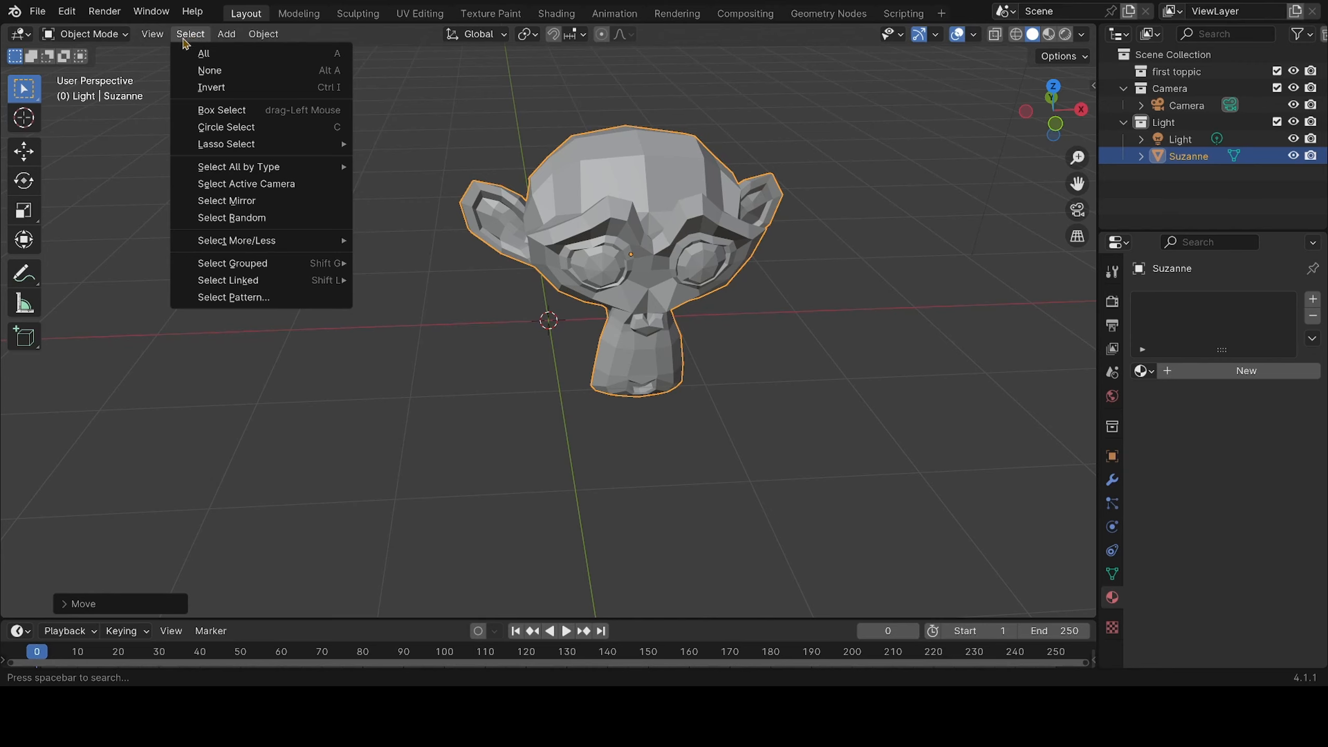
pyautogui.moveTo(164, 40)
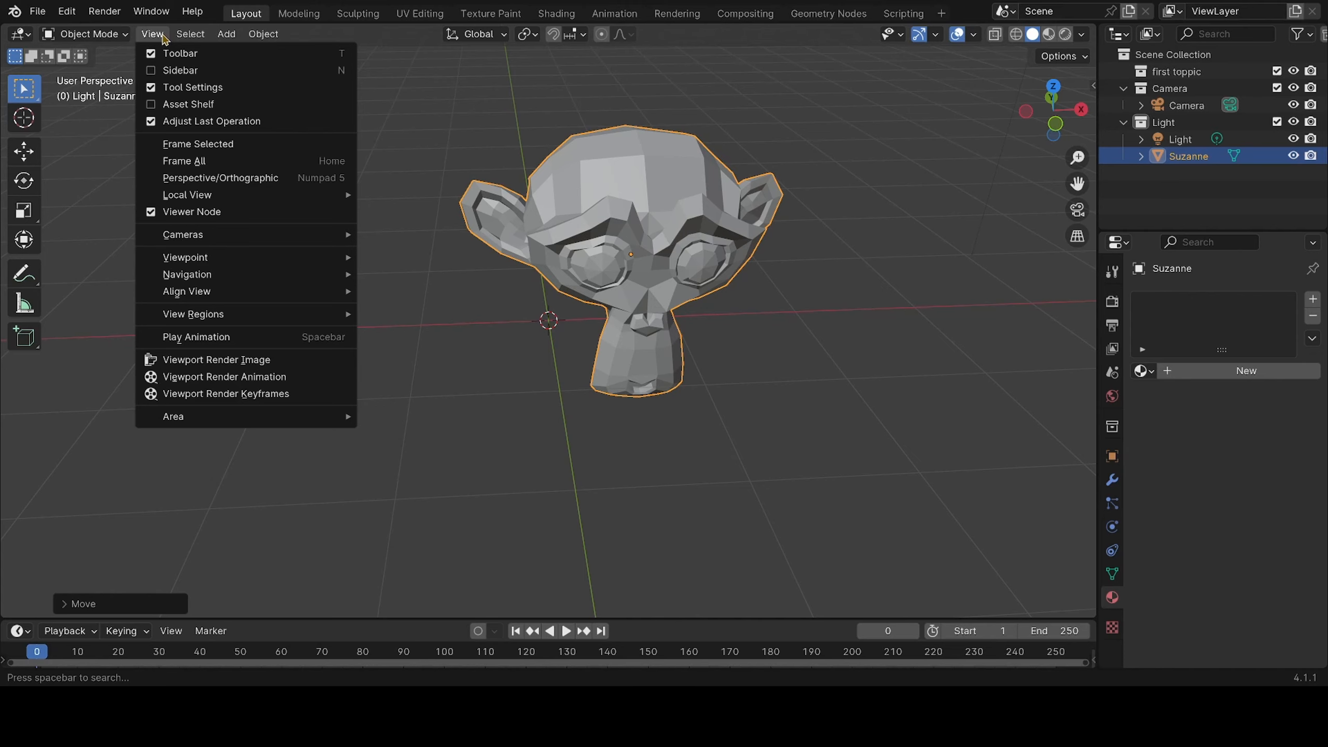
pyautogui.click(428, 135)
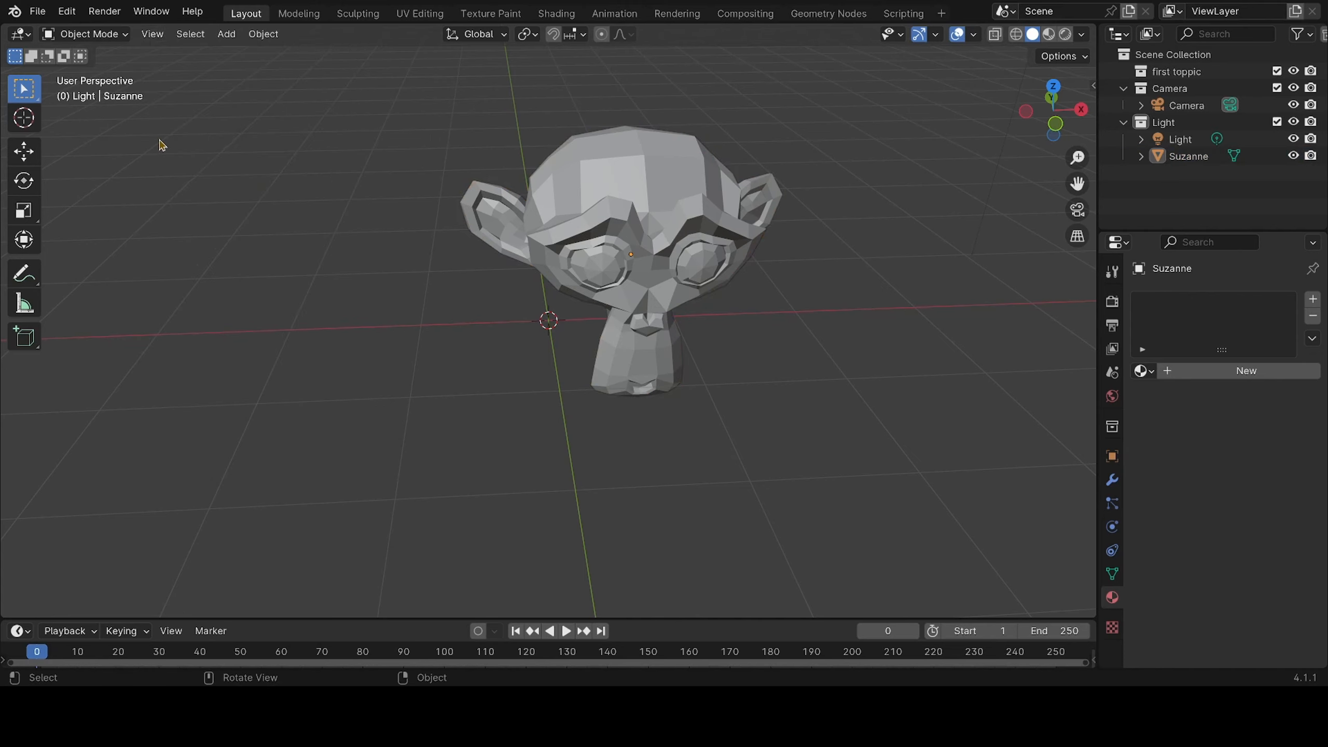
# Enter Edit Mode on the monkey and select individual forehead and crown faces in face selection mode
pyautogui.click(96, 35)
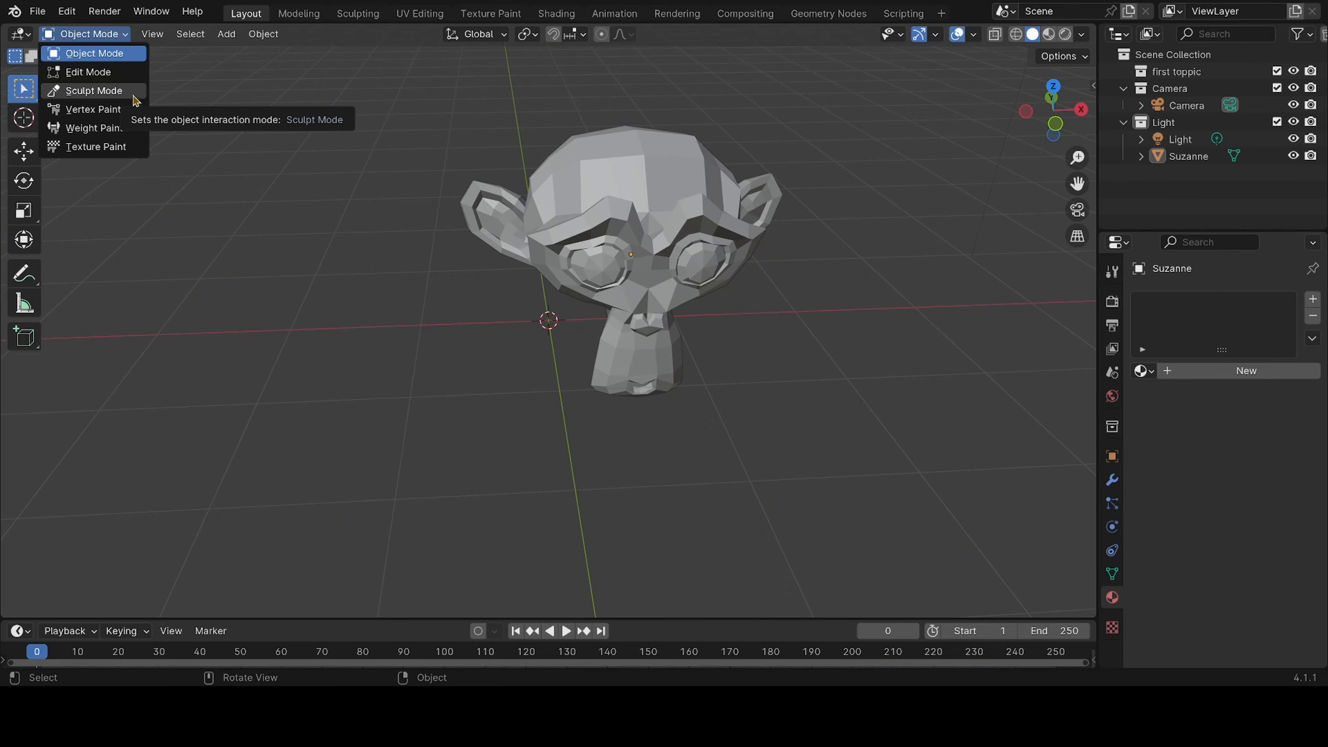
pyautogui.click(106, 73)
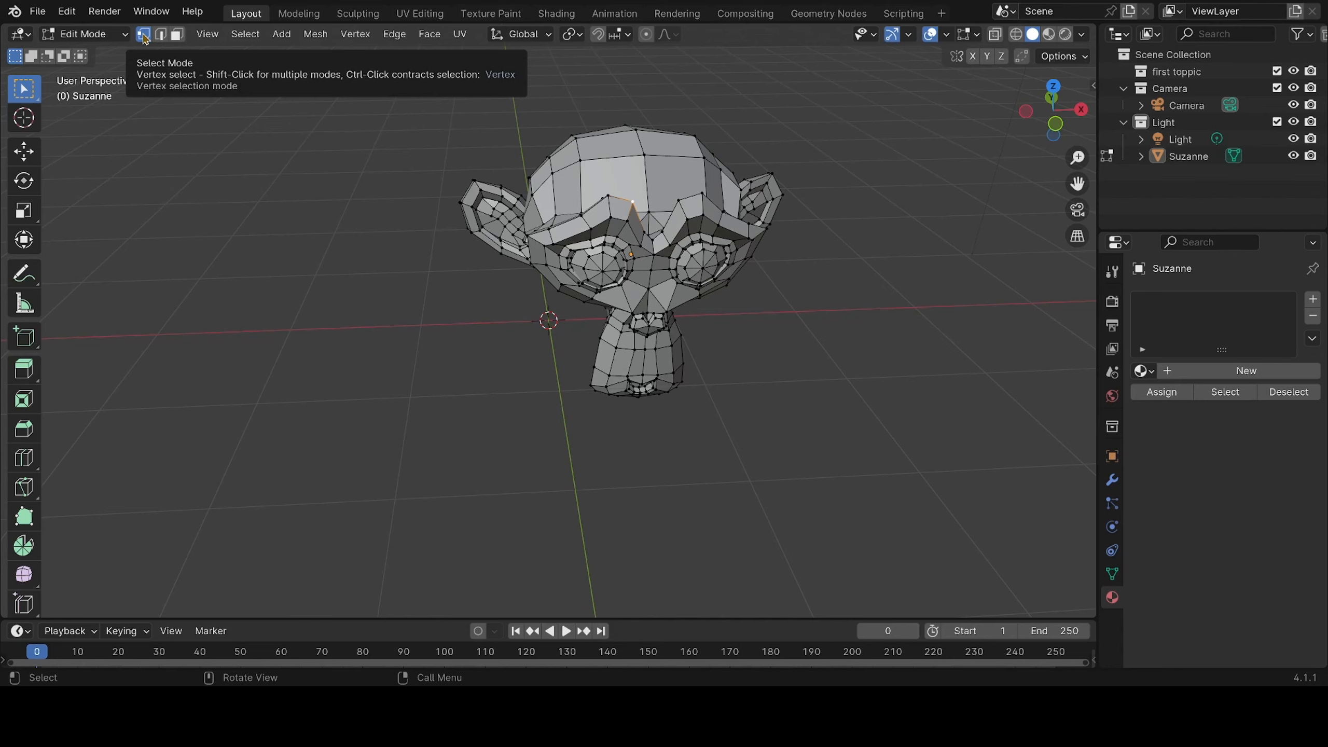
pyautogui.click(161, 37)
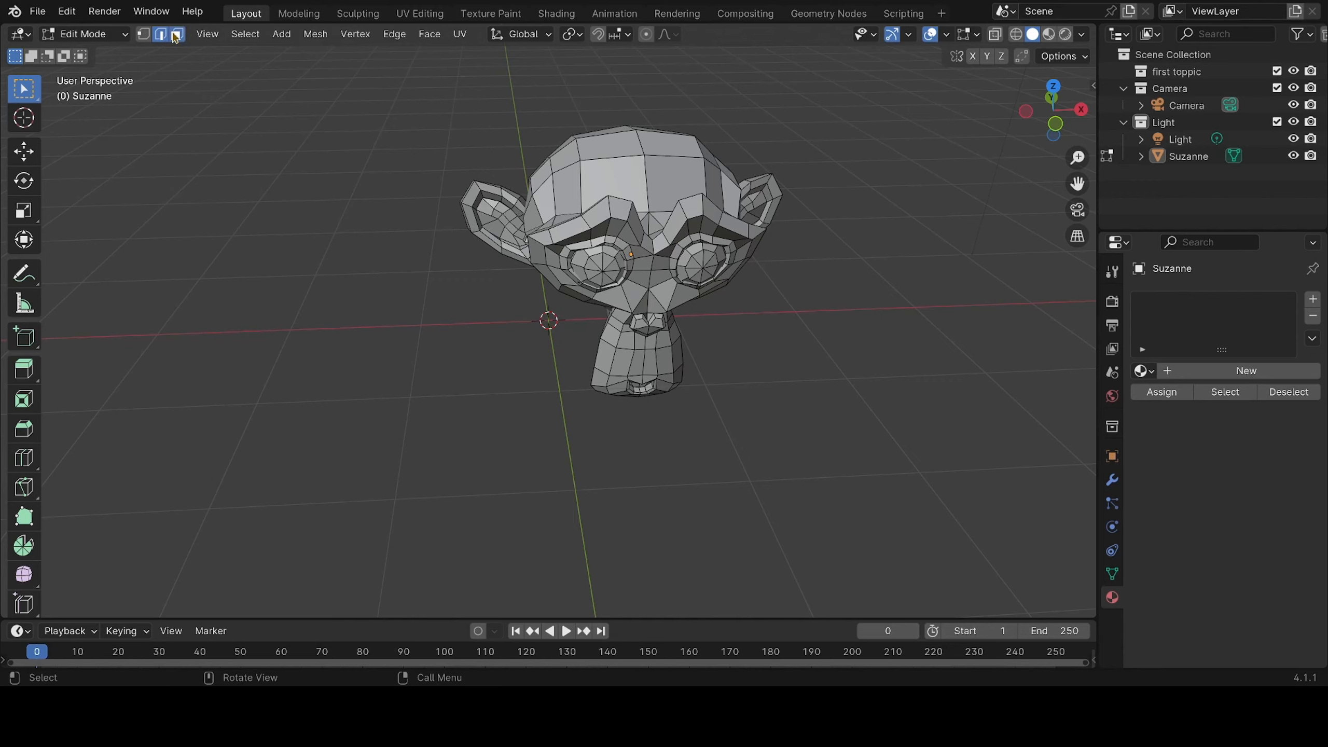
pyautogui.click(176, 36)
pyautogui.click(658, 182)
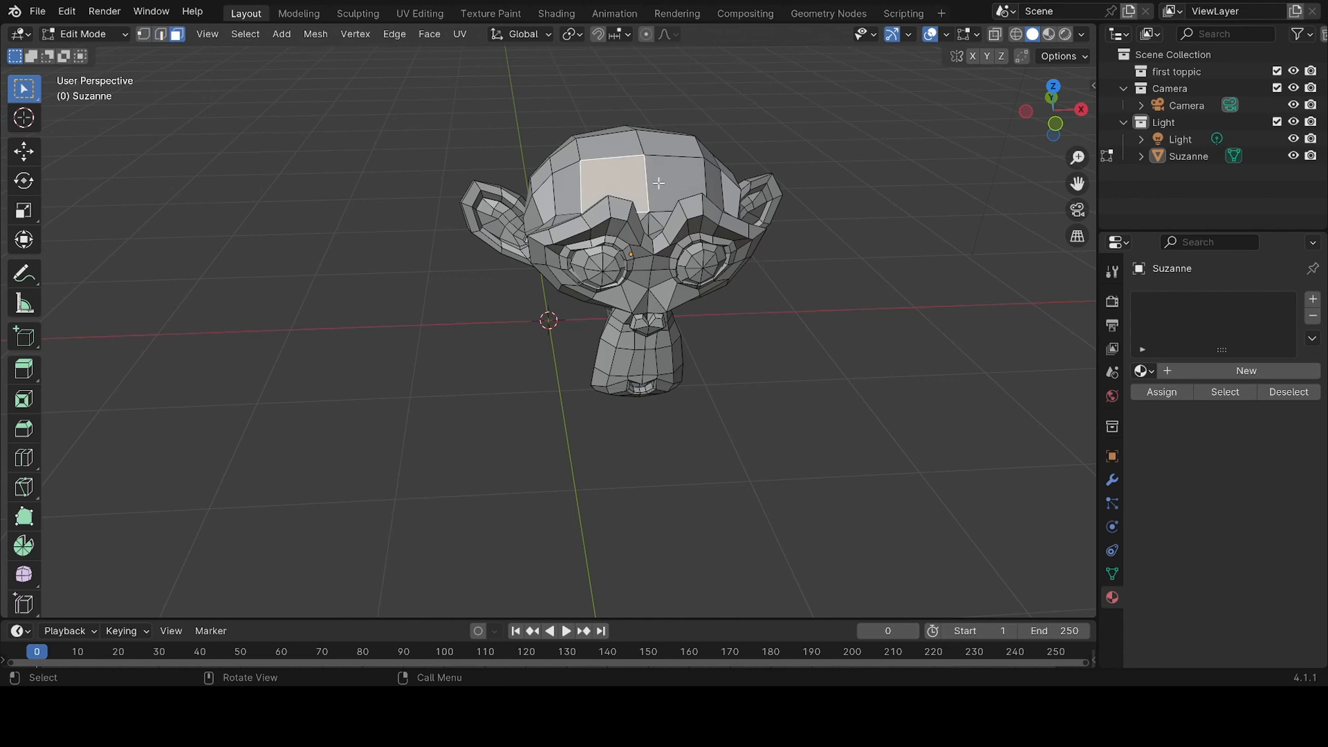
pyautogui.click(678, 183)
pyautogui.click(670, 137)
pyautogui.click(603, 148)
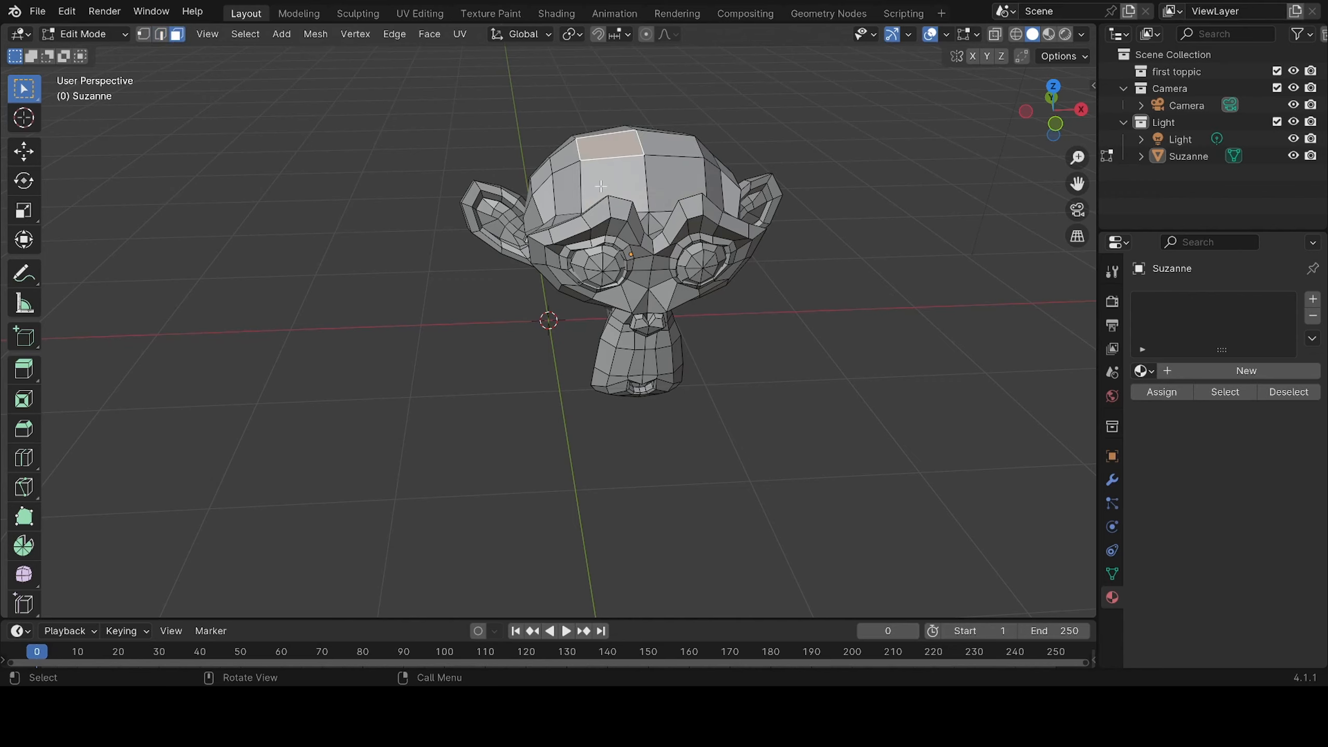
pyautogui.click(601, 186)
pyautogui.click(686, 178)
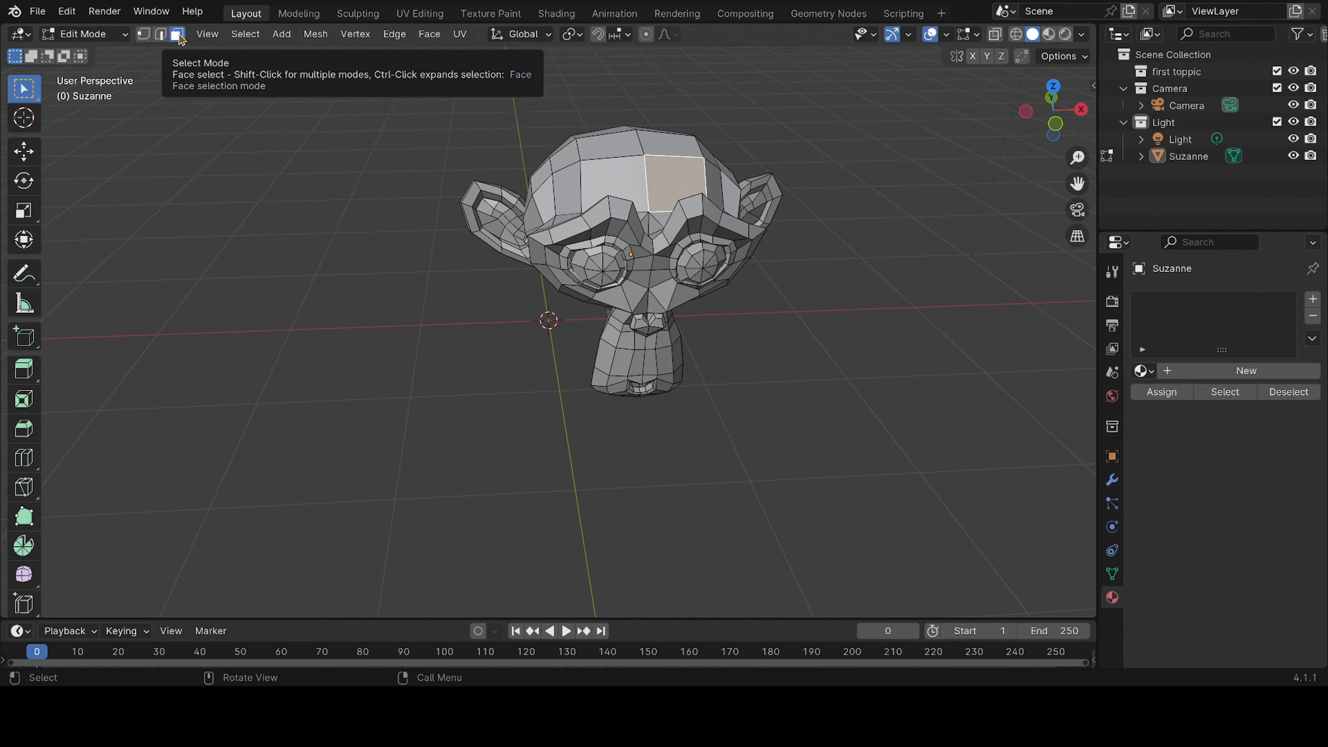
# Switch to edge selection mode and select individual edges and the edge loop across the monkey's forehead
pyautogui.click(161, 36)
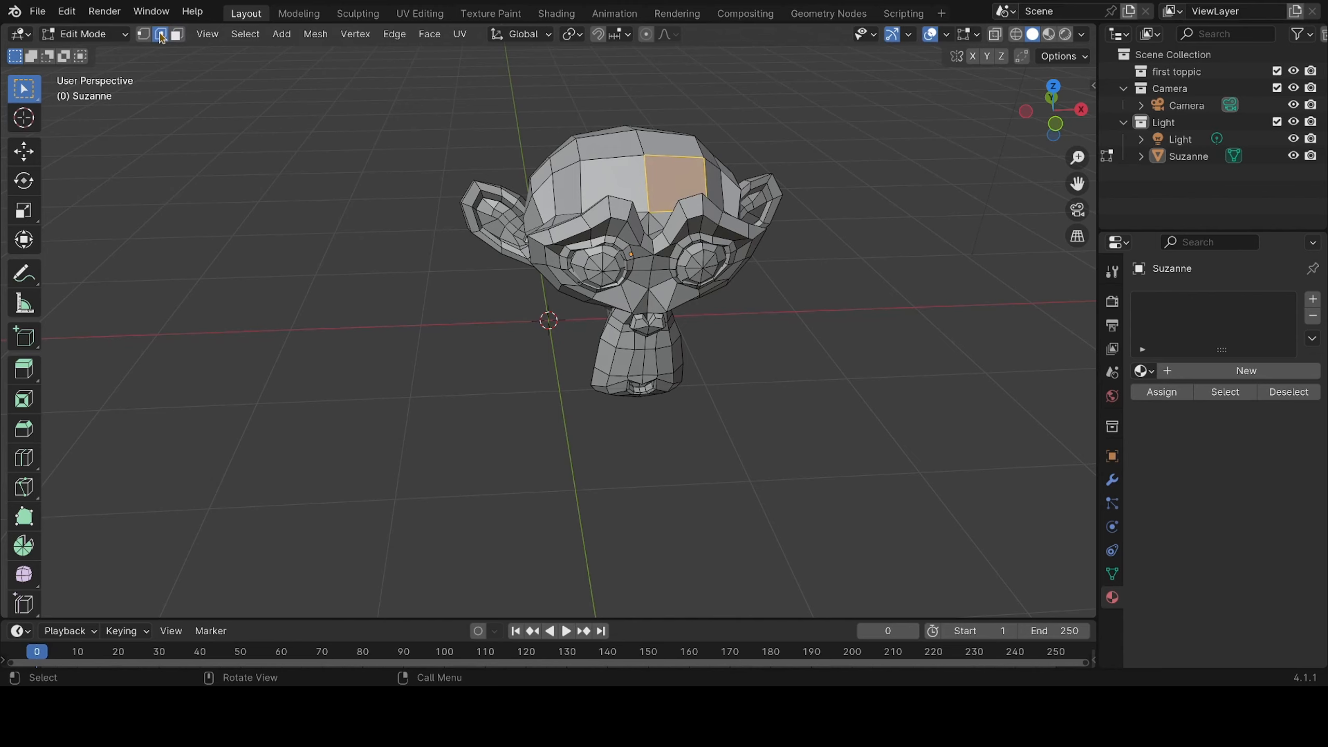
pyautogui.click(613, 157)
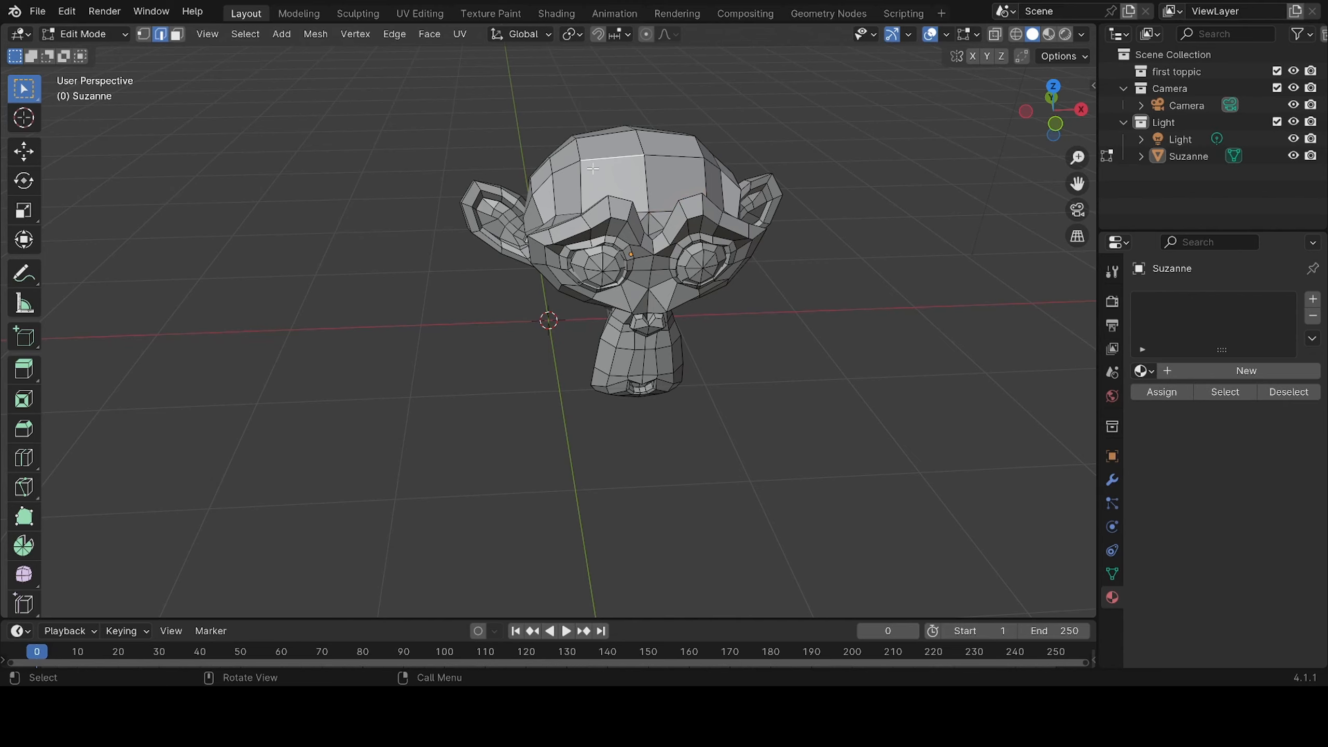
pyautogui.click(581, 182)
pyautogui.moveTo(690, 141); pyautogui.dragTo(548, 219)
pyautogui.click(647, 162)
pyautogui.click(643, 156)
pyautogui.keyDown('alt'); pyautogui.click(643, 156); pyautogui.keyUp('alt')
# Switch to vertex selection mode and select single vertices one after another across the monkey's crown and forehead
pyautogui.click(145, 35)
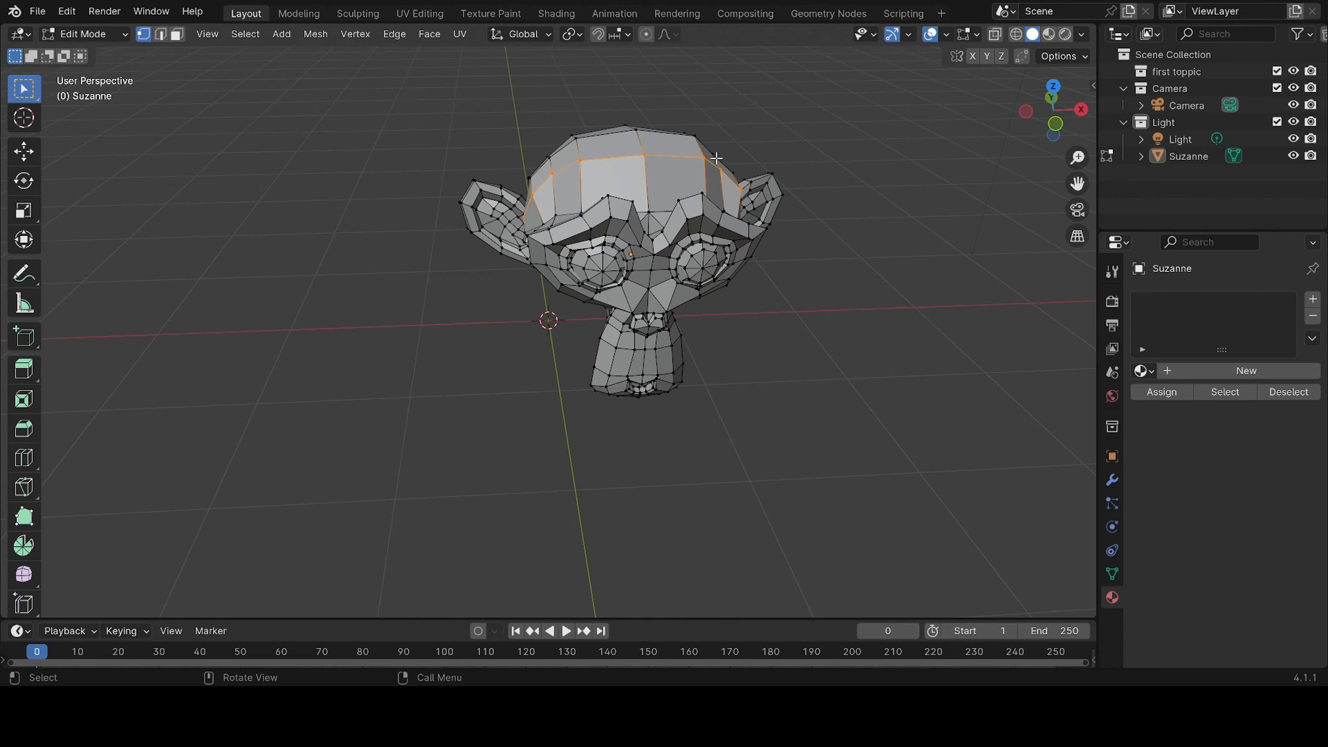
pyautogui.click(627, 130)
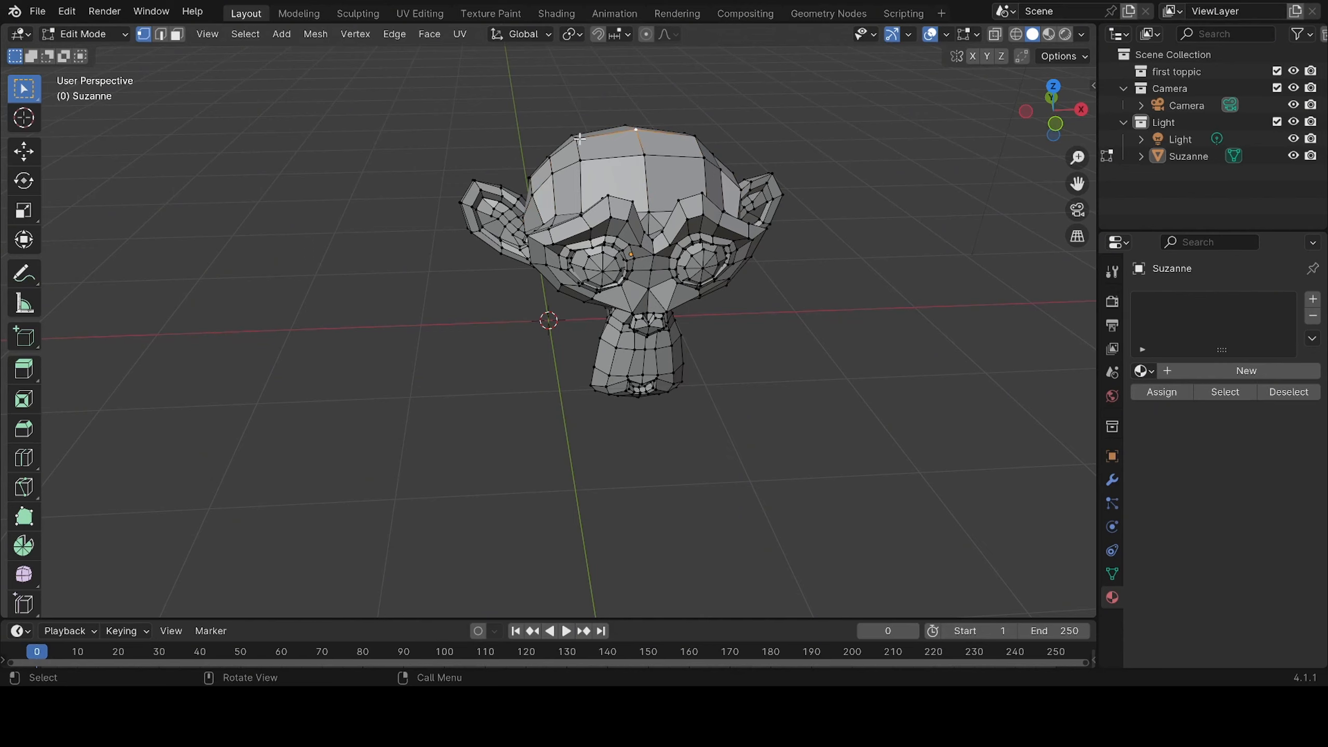
pyautogui.click(550, 174)
pyautogui.click(532, 195)
pyautogui.click(581, 158)
pyautogui.click(644, 154)
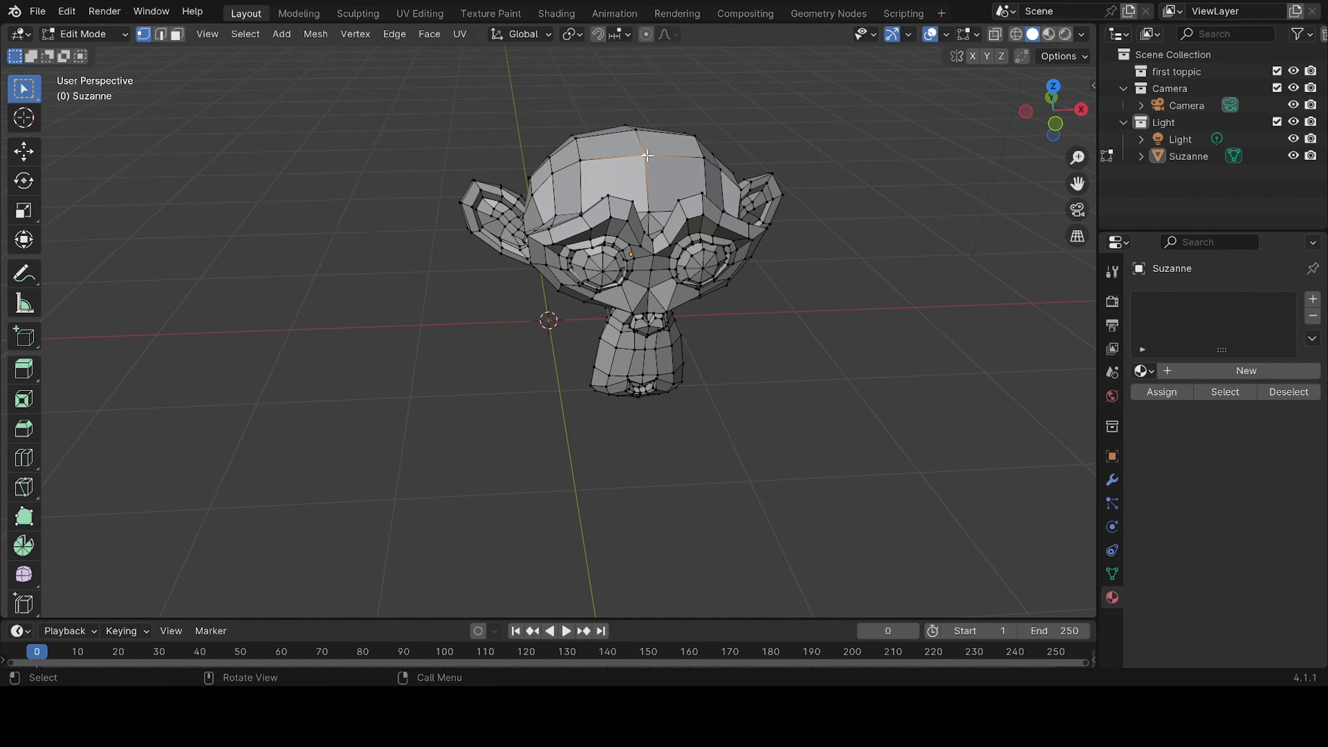
pyautogui.click(705, 161)
# Return to Object Mode and move the monkey about 0.68 m in the negative X direction, above the world origin
pyautogui.click(112, 36)
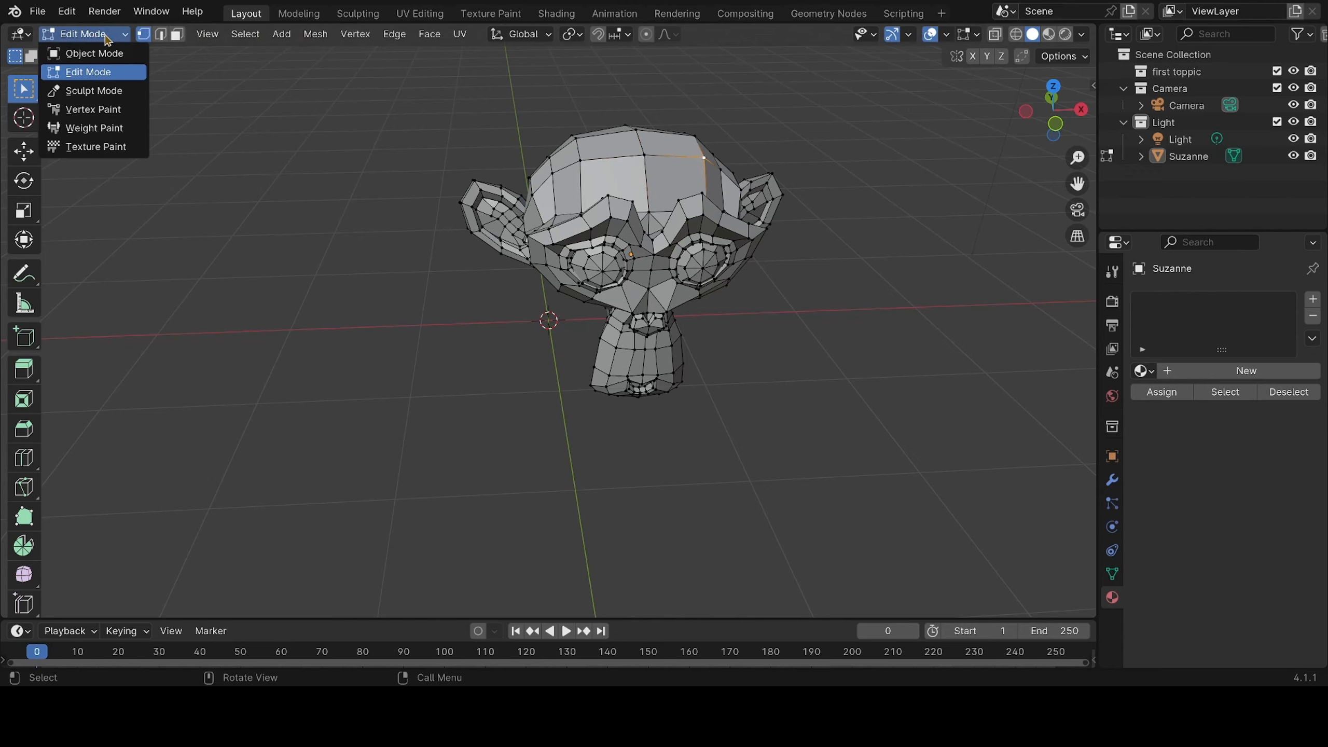
pyautogui.click(109, 54)
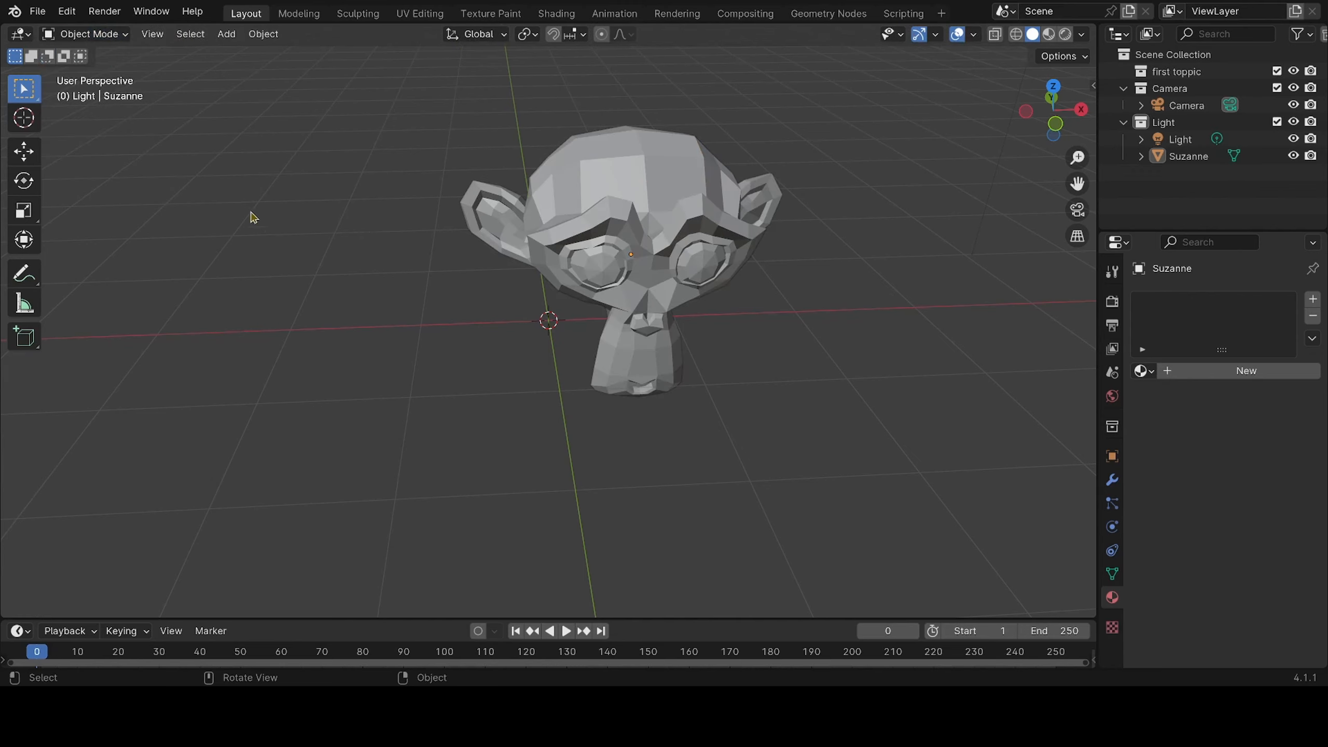
pyautogui.click(668, 201)
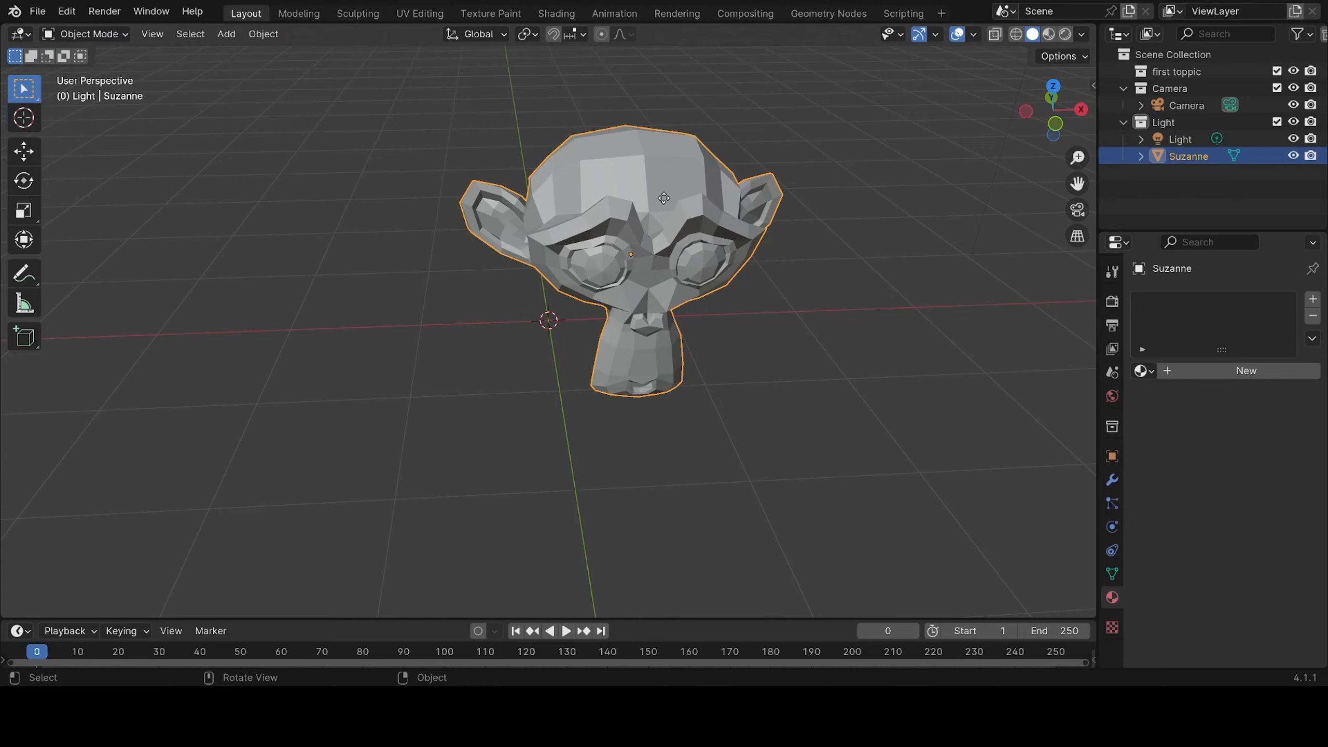
pyautogui.press('g')
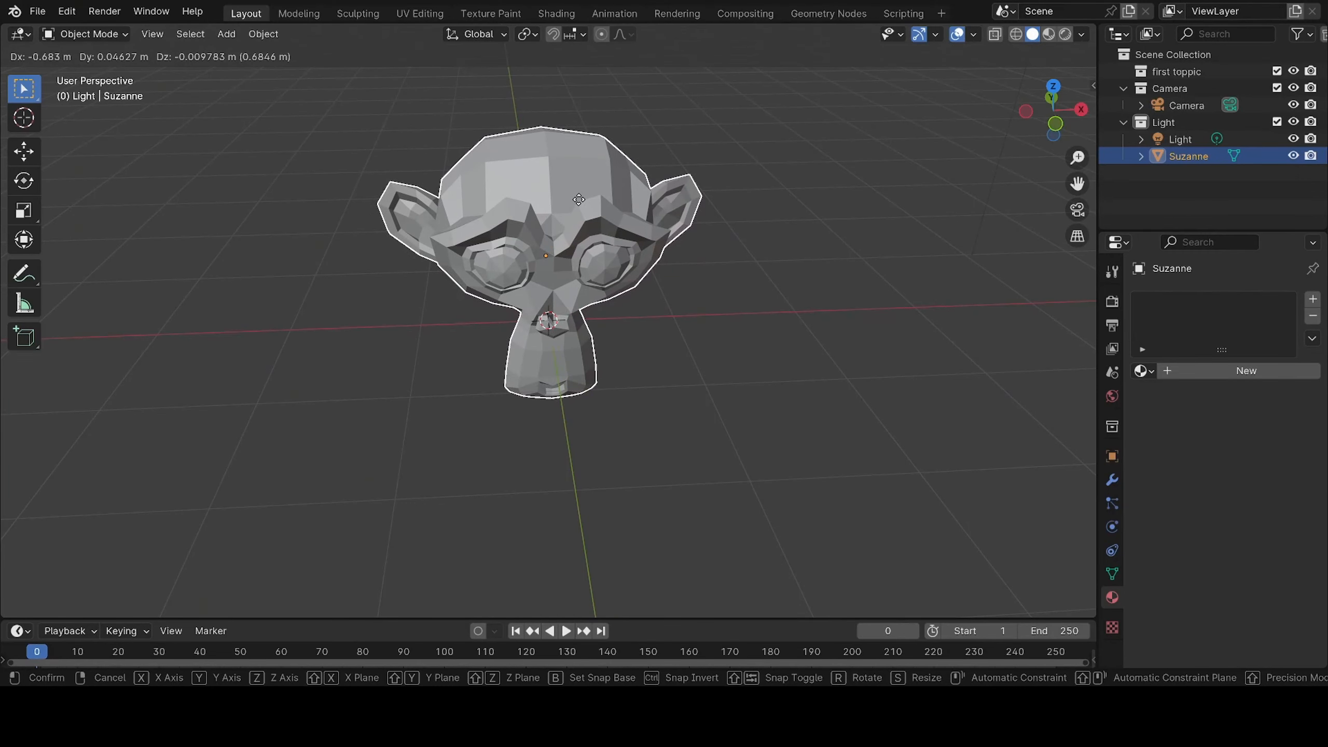
pyautogui.click(578, 199)
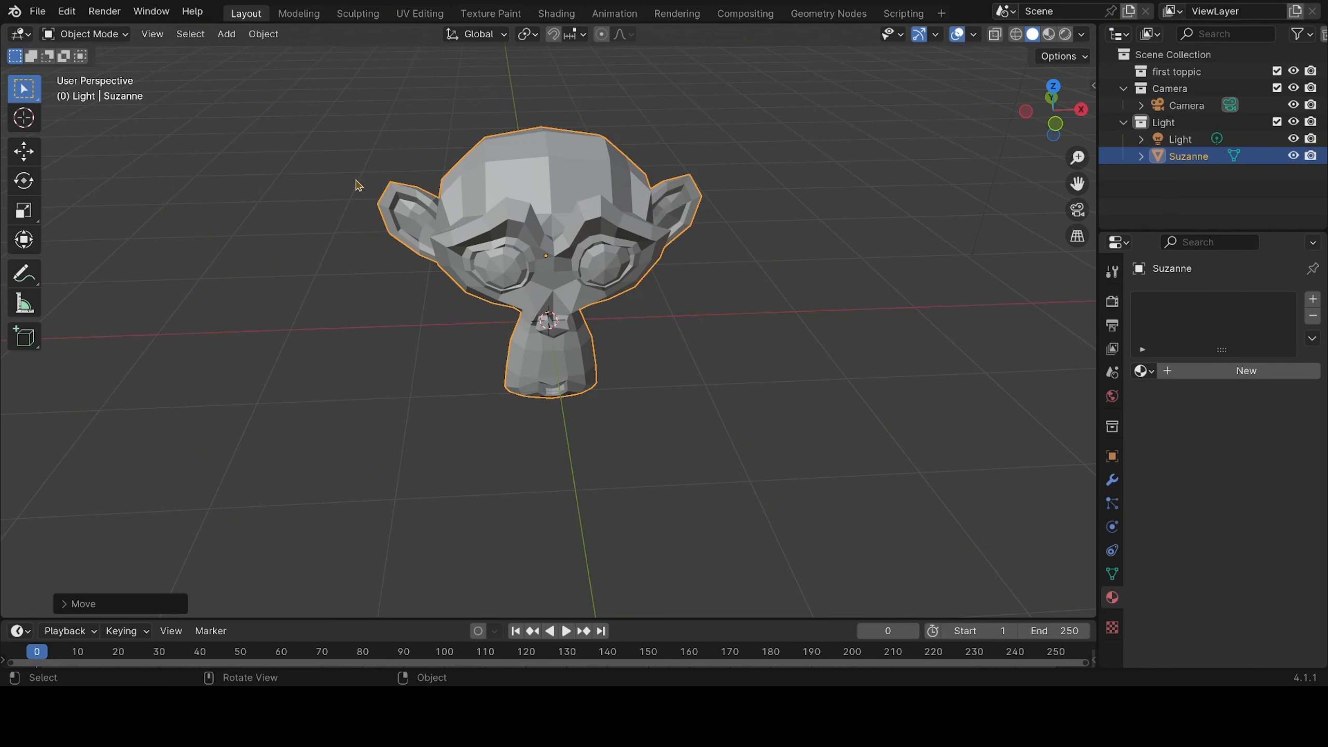
# Enter Sculpt Mode on the monkey to look through the available sculpting brushes, and return to Object Mode
pyautogui.click(114, 36)
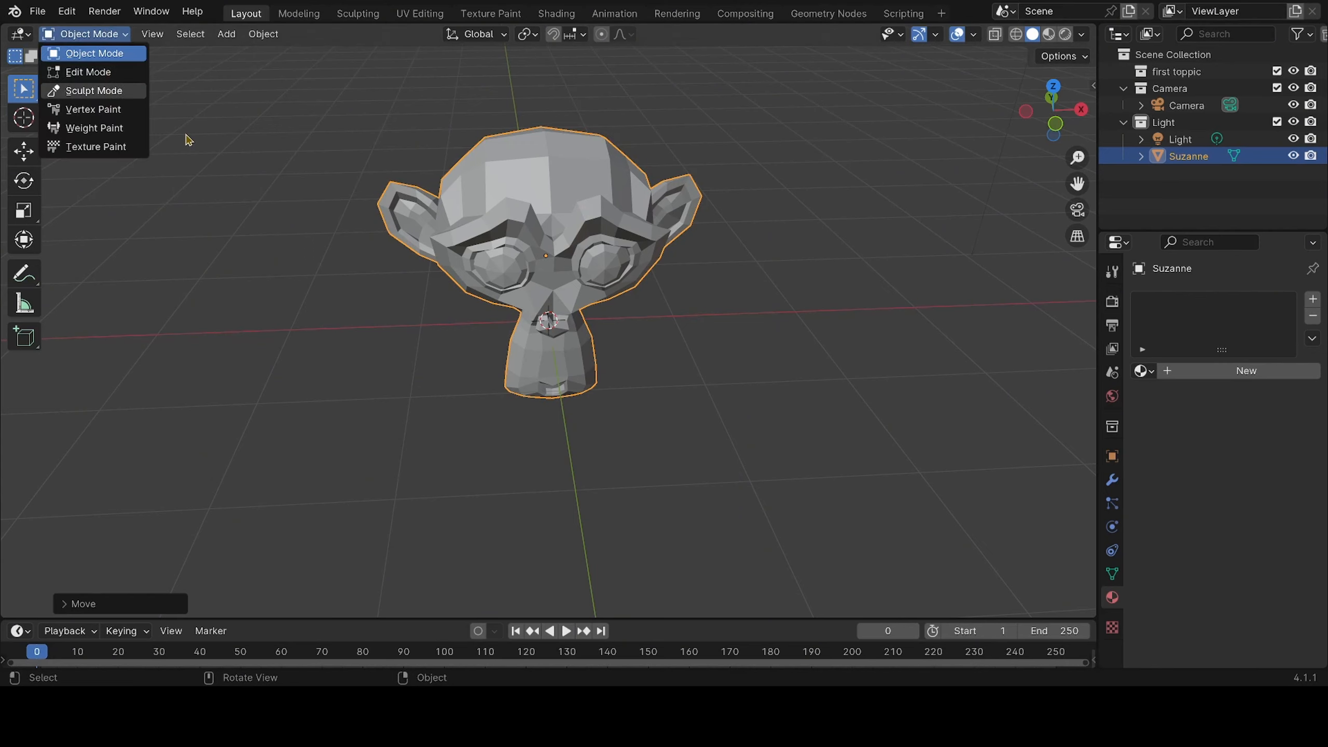
pyautogui.click(99, 91)
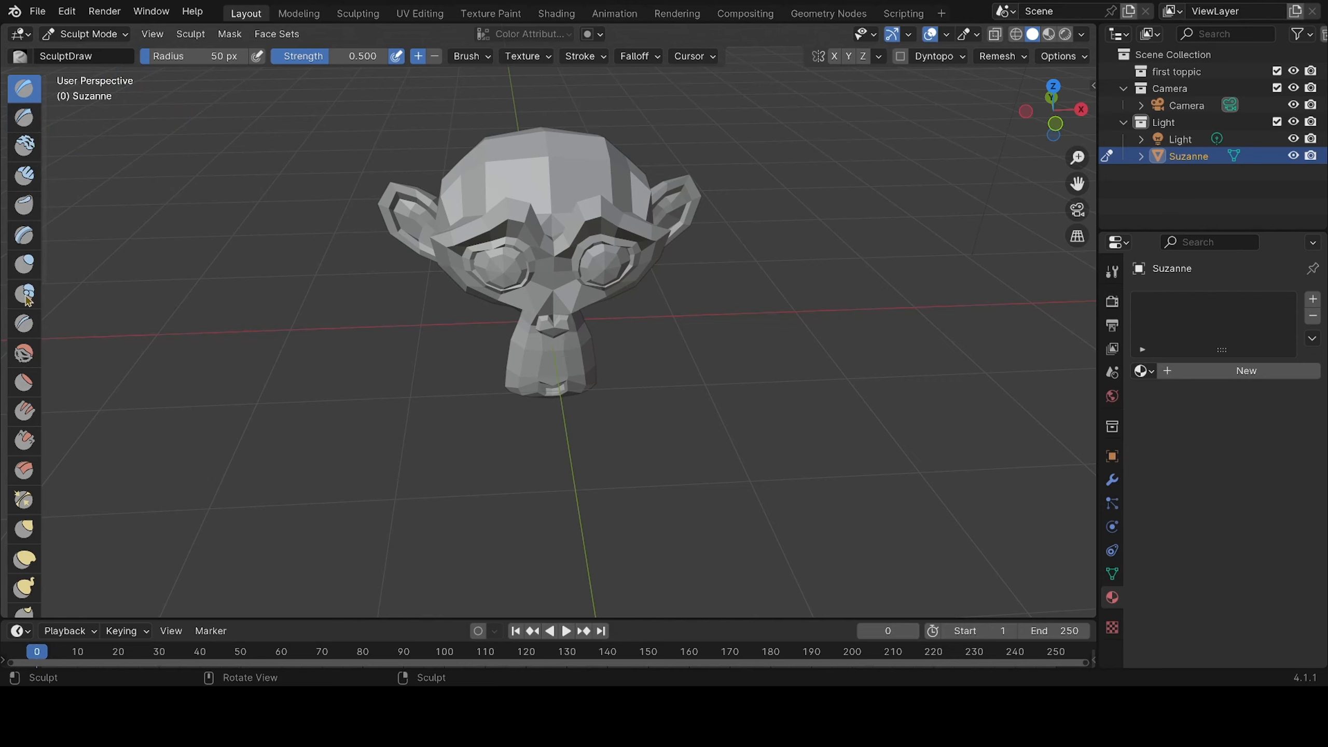
pyautogui.scroll(-7, 19, 499)
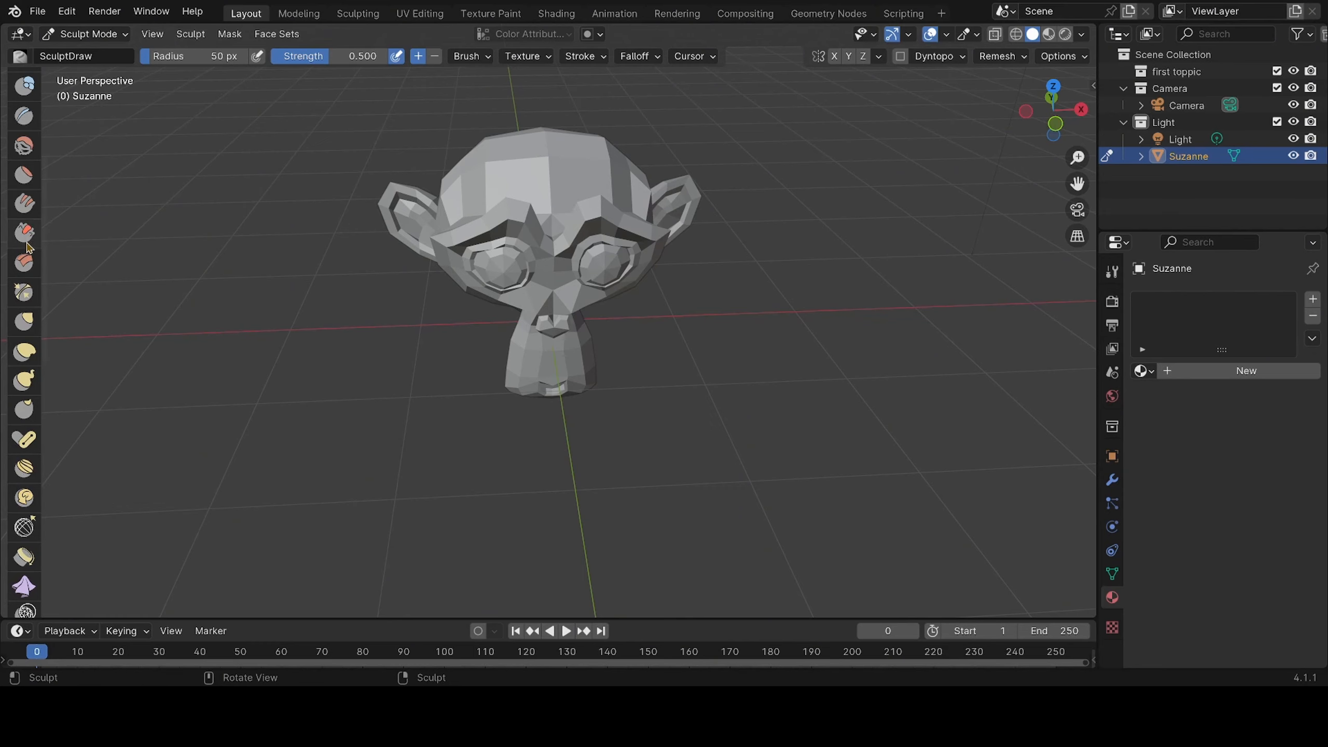
pyautogui.scroll(5, 24, 281)
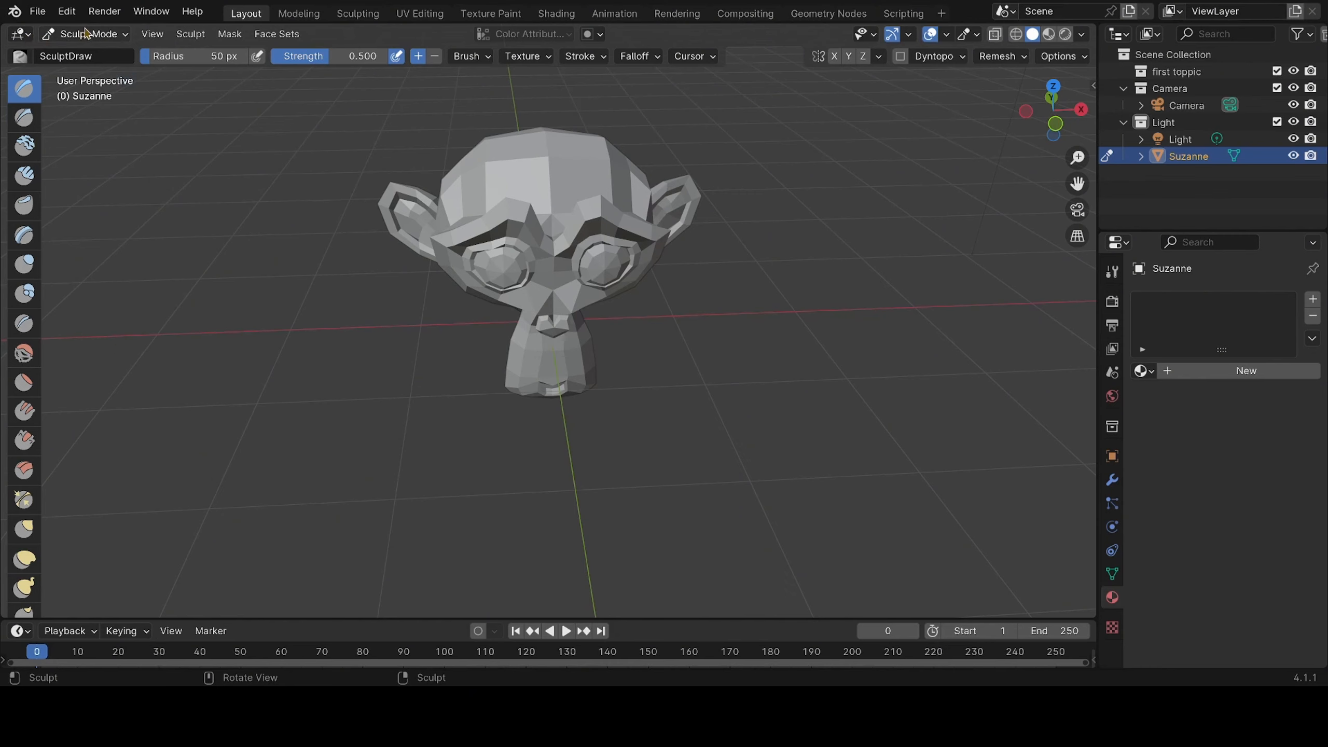
pyautogui.click(86, 34)
pyautogui.click(102, 52)
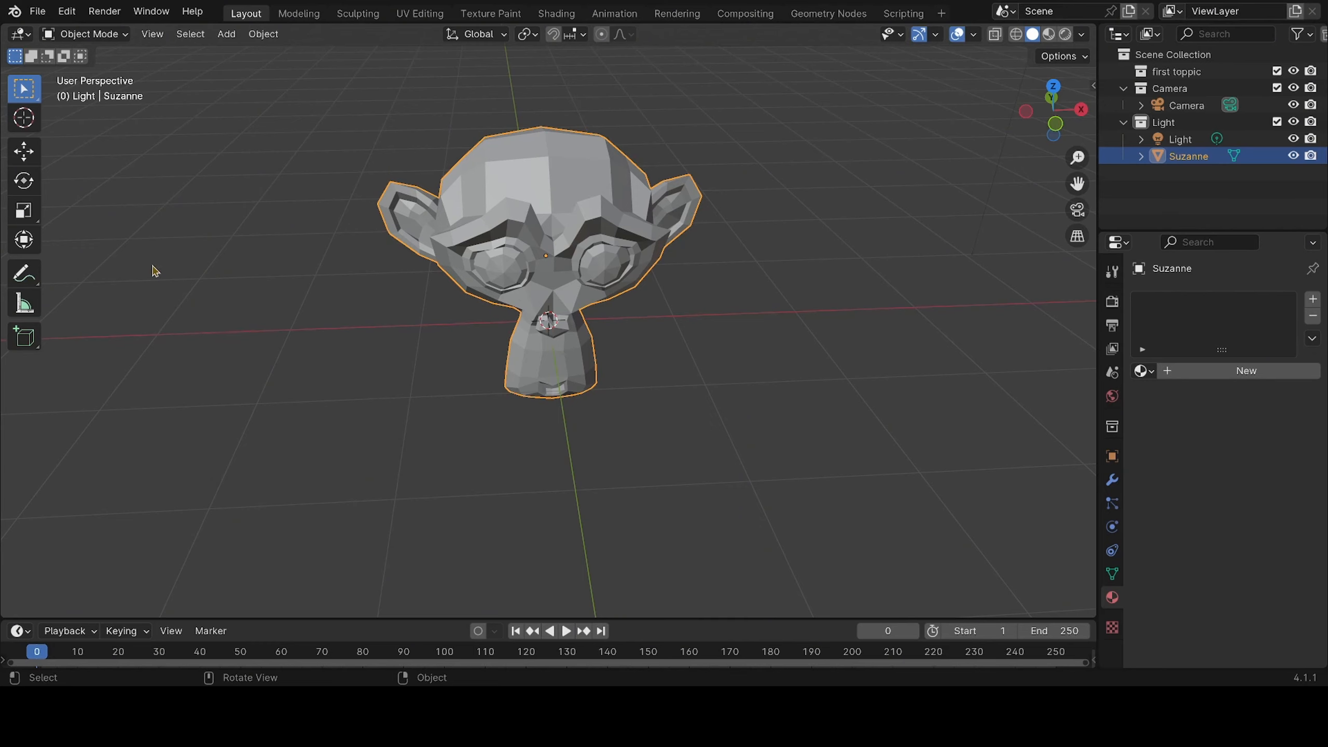
# Enter Edit Mode on the monkey and look through its modelling tools and the list of interaction modes
pyautogui.click(96, 34)
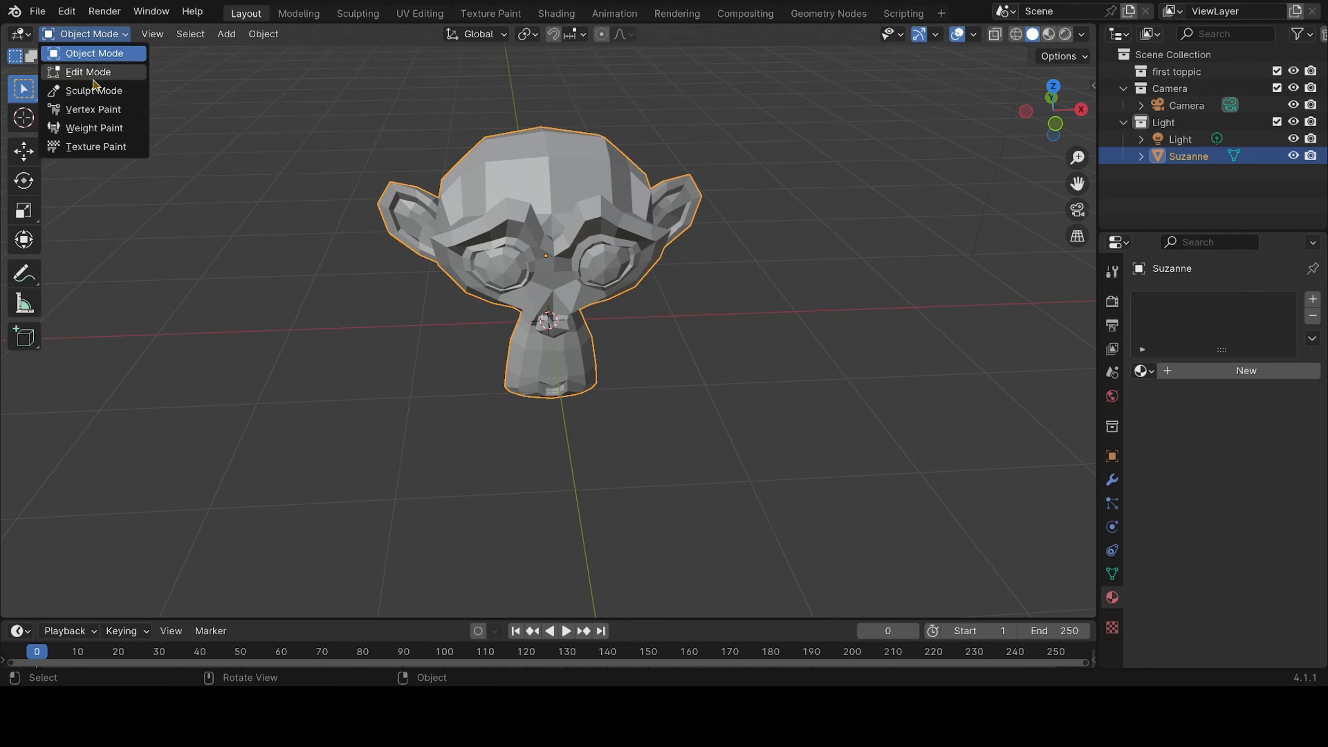
pyautogui.click(89, 72)
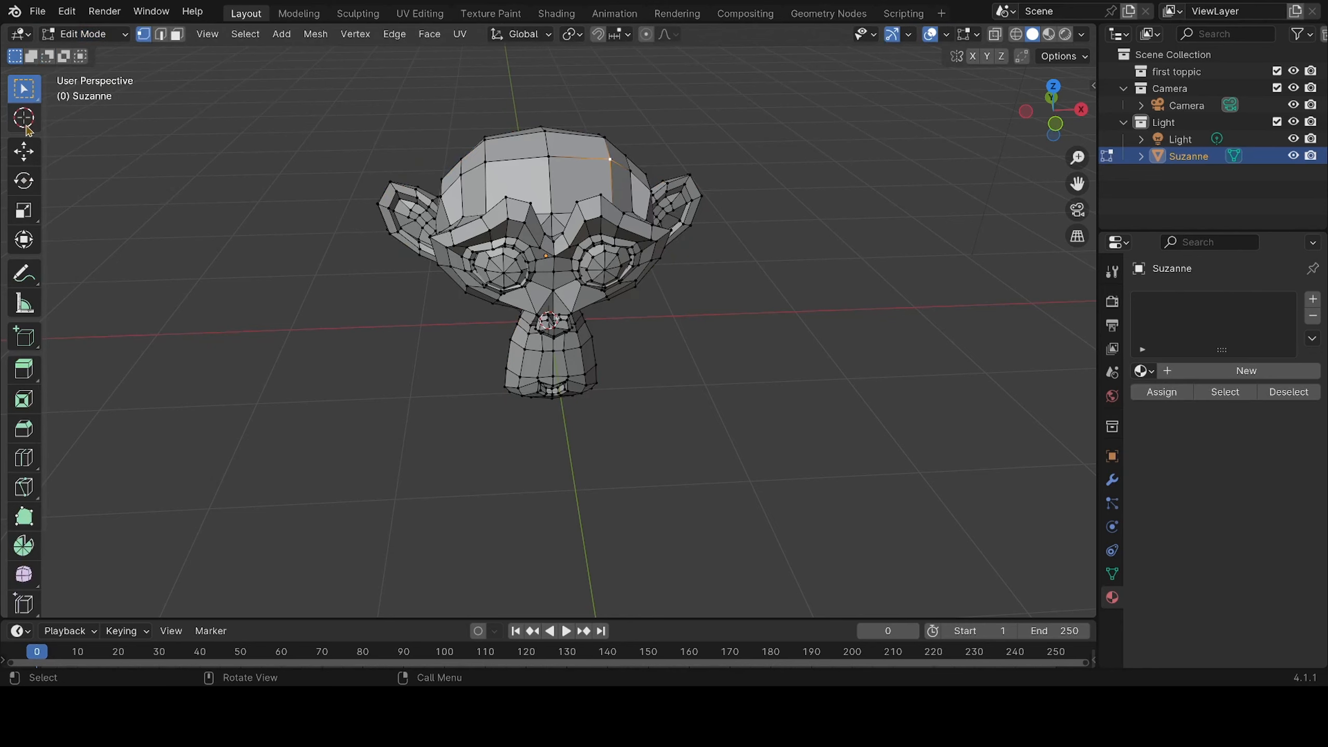
pyautogui.scroll(-4, 28, 323)
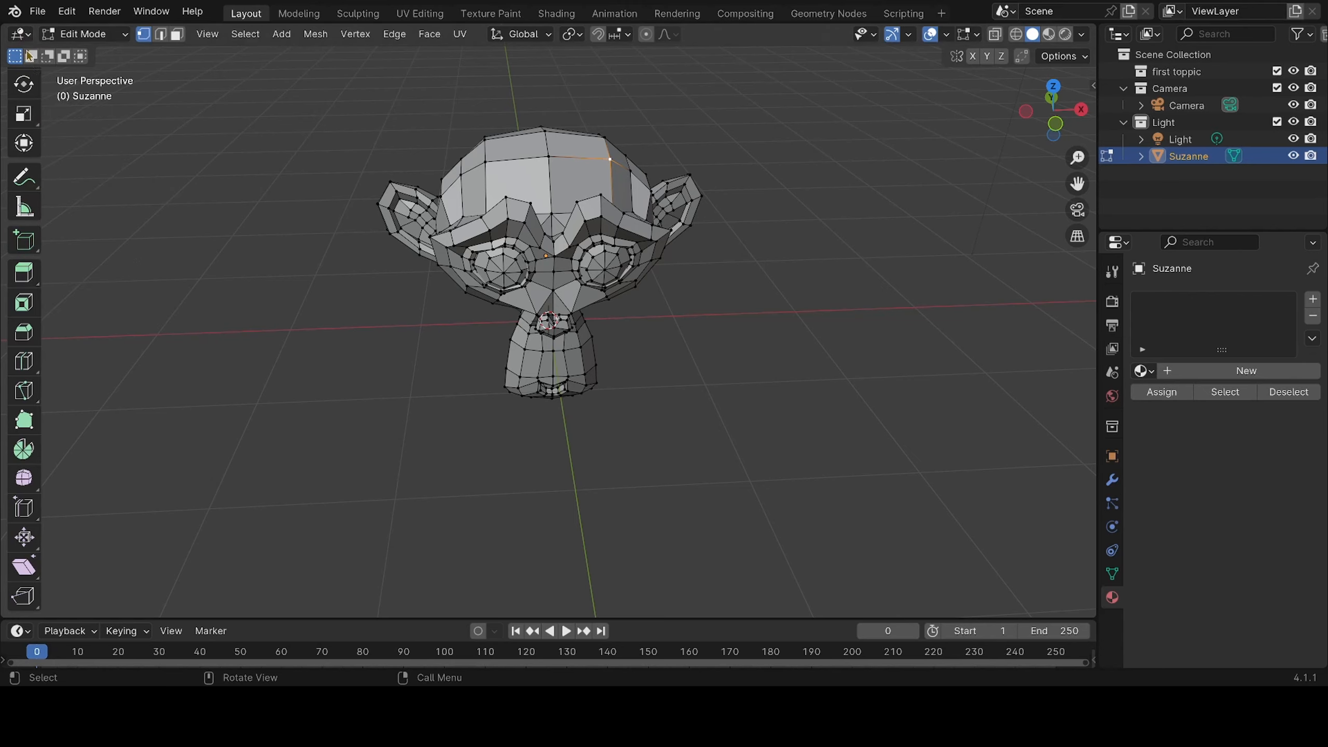
pyautogui.click(99, 36)
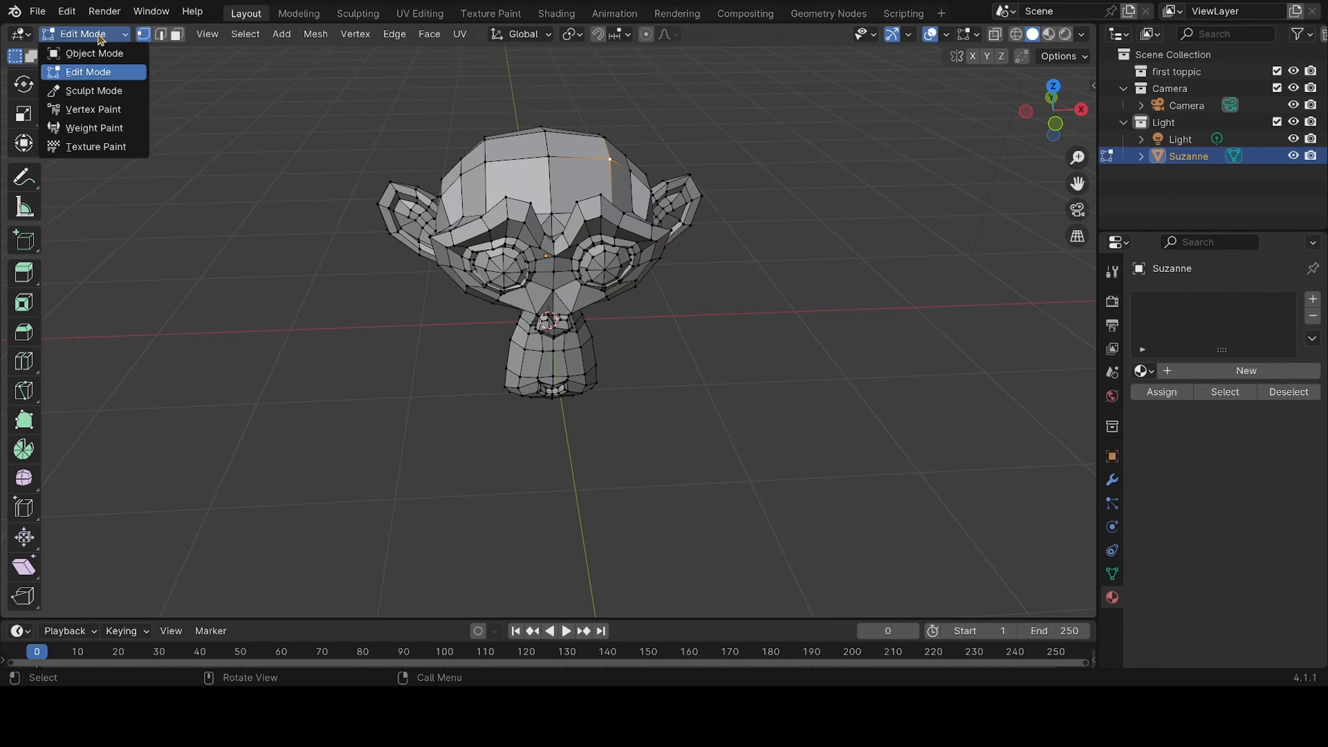
pyautogui.click(99, 39)
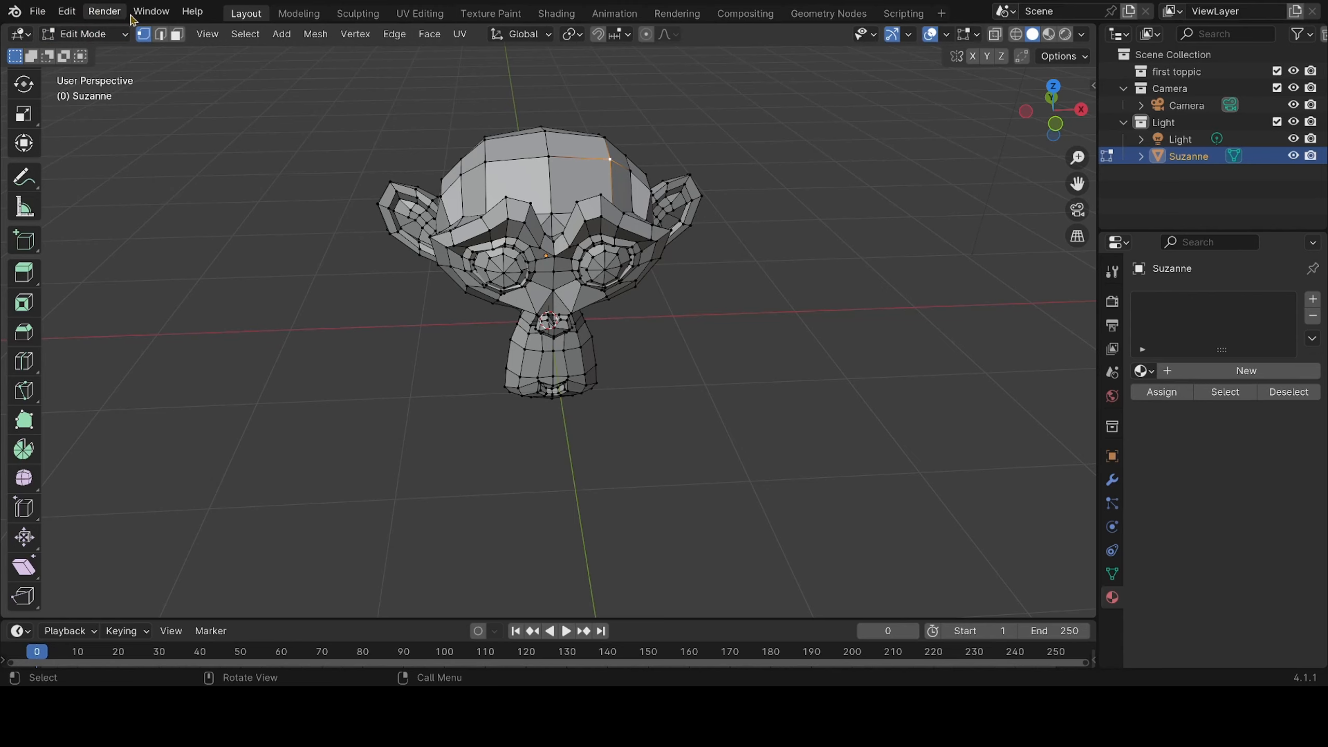
# Examine the file commands for saving, importing, exporting and cleaning up, and the editing commands through to opening the Preferences
pyautogui.click(41, 16)
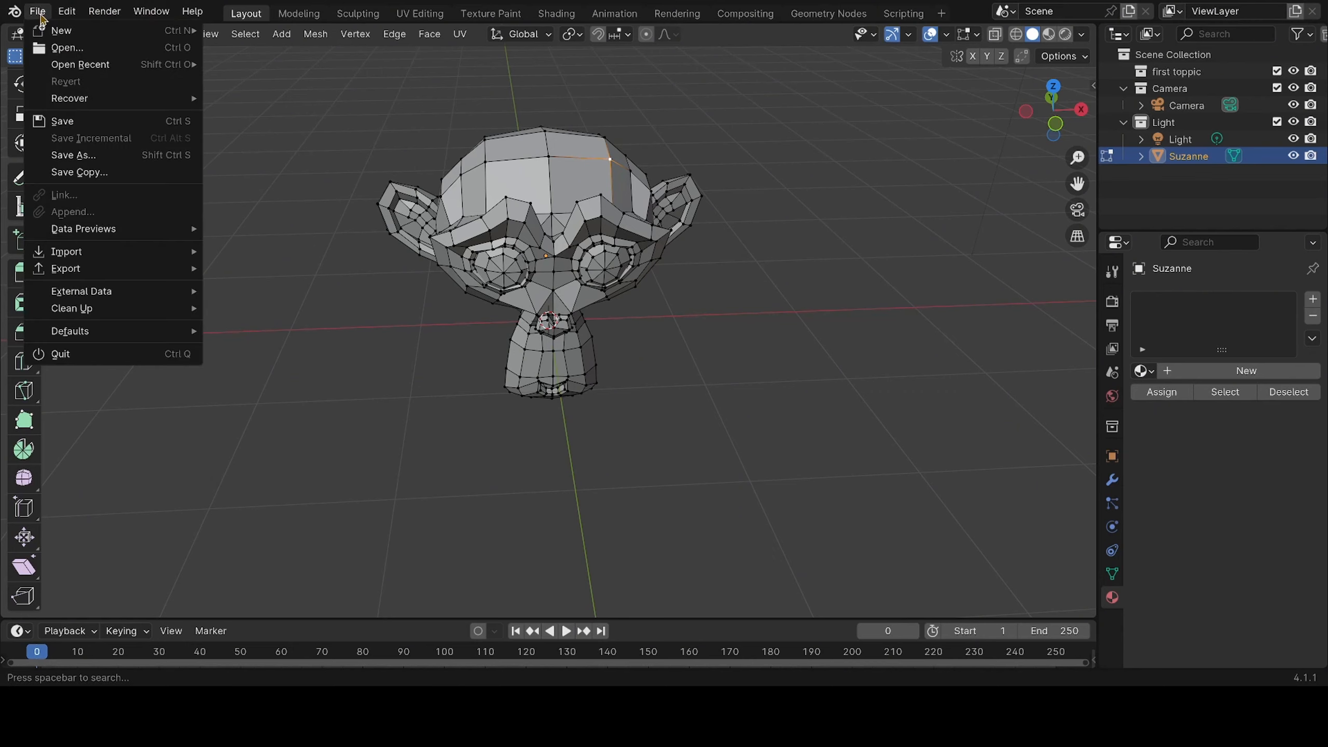
pyautogui.moveTo(90, 230)
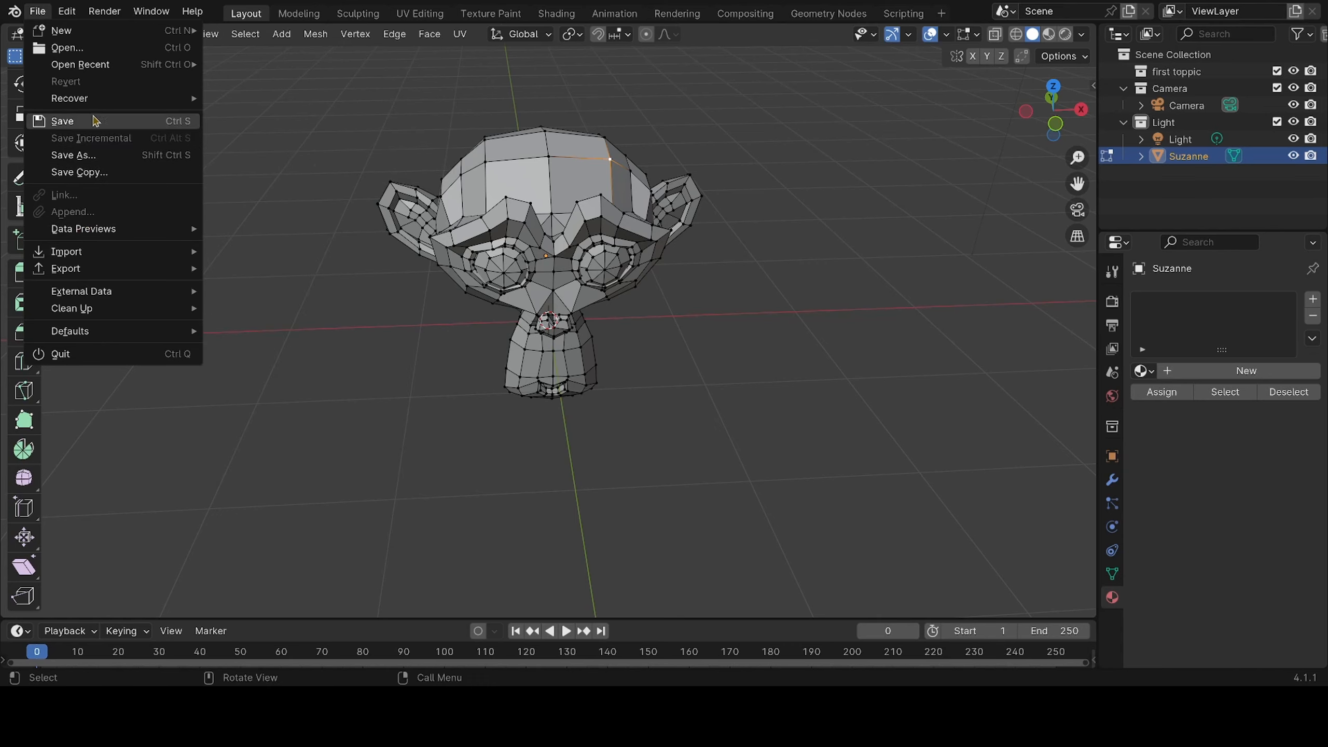
pyautogui.moveTo(95, 34)
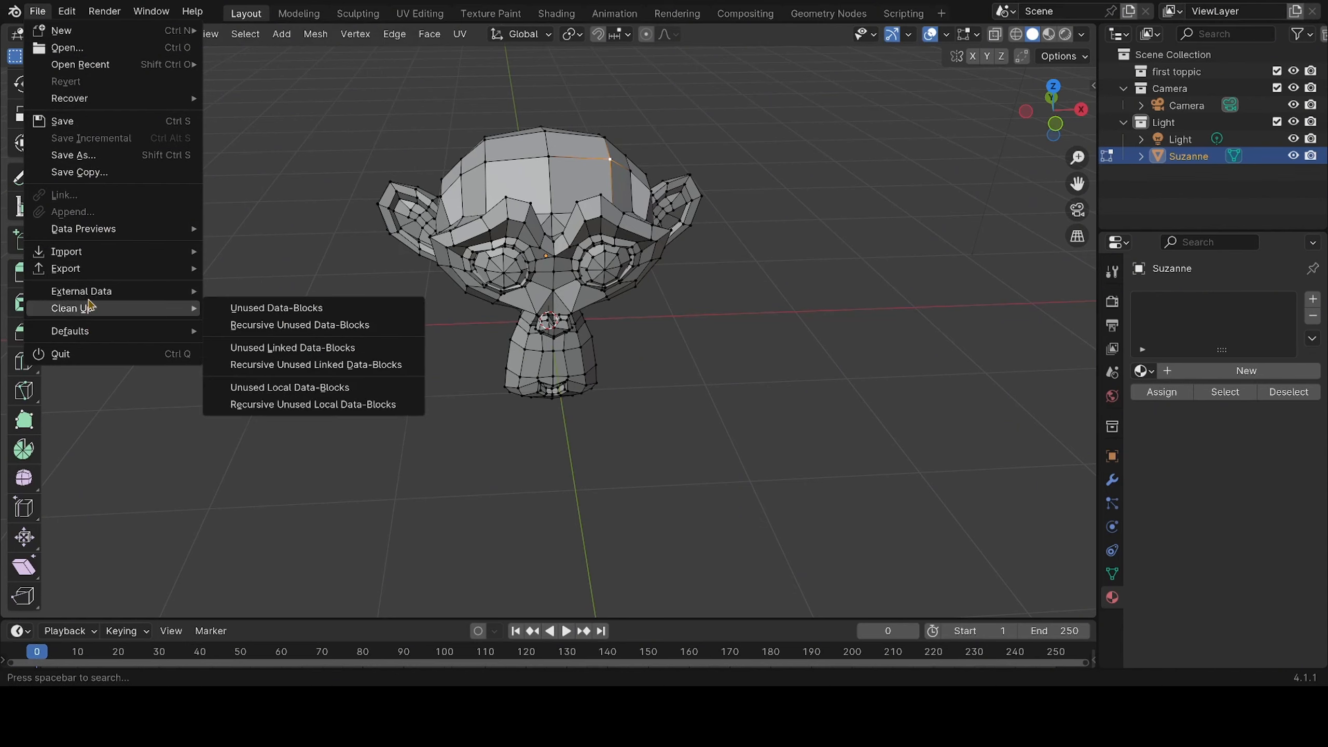
pyautogui.moveTo(85, 253)
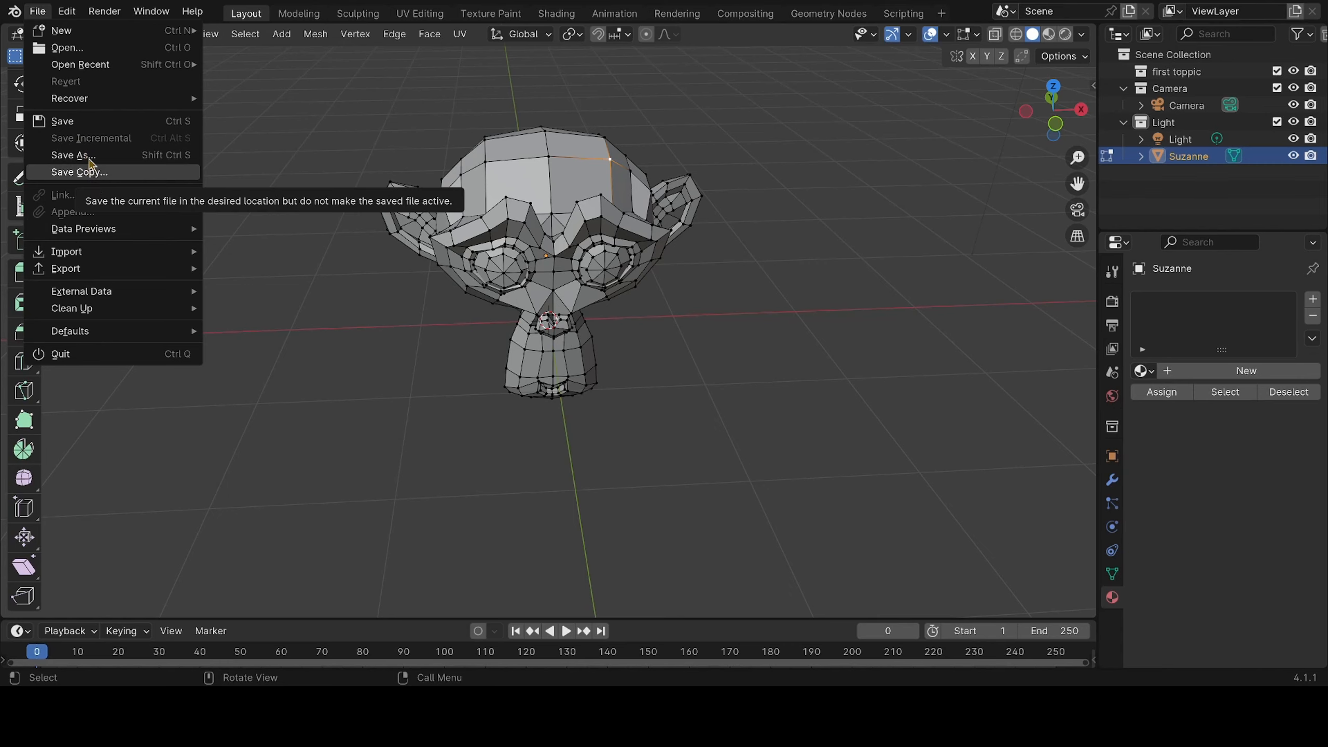
pyautogui.moveTo(68, 16)
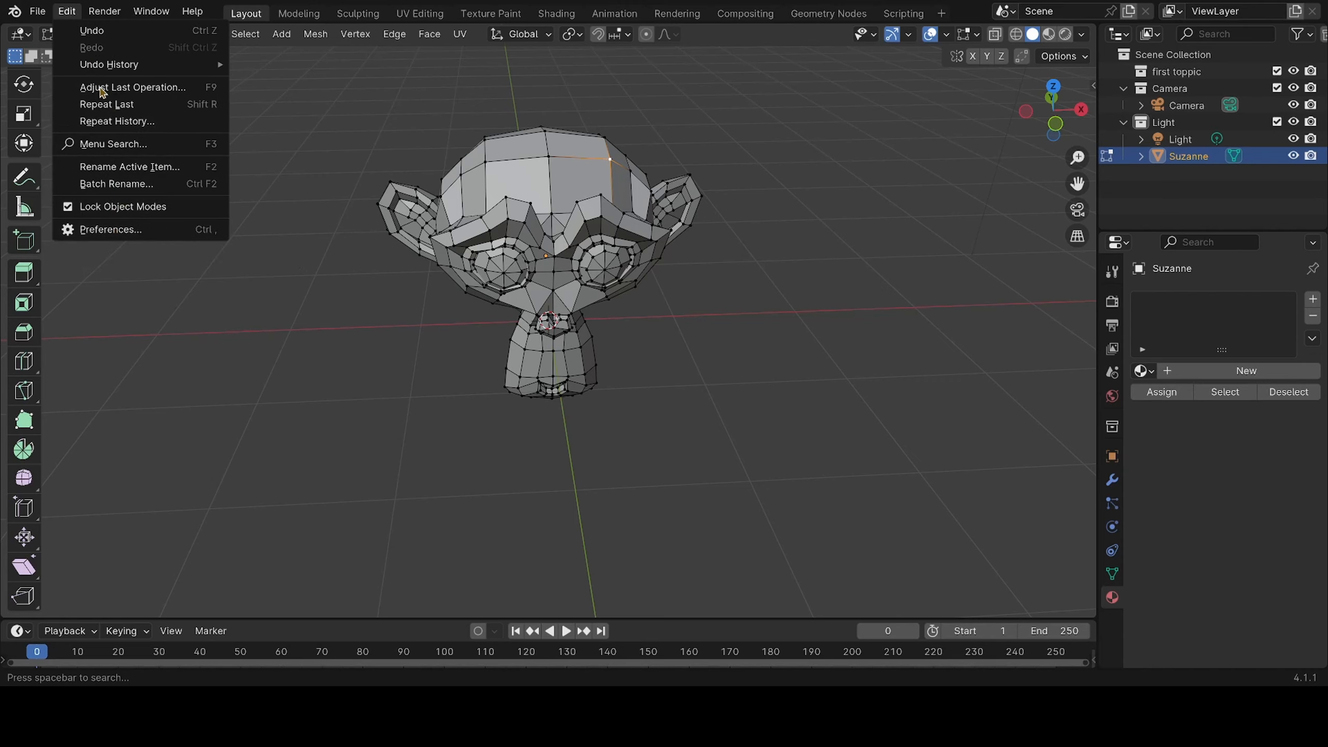
pyautogui.moveTo(101, 67)
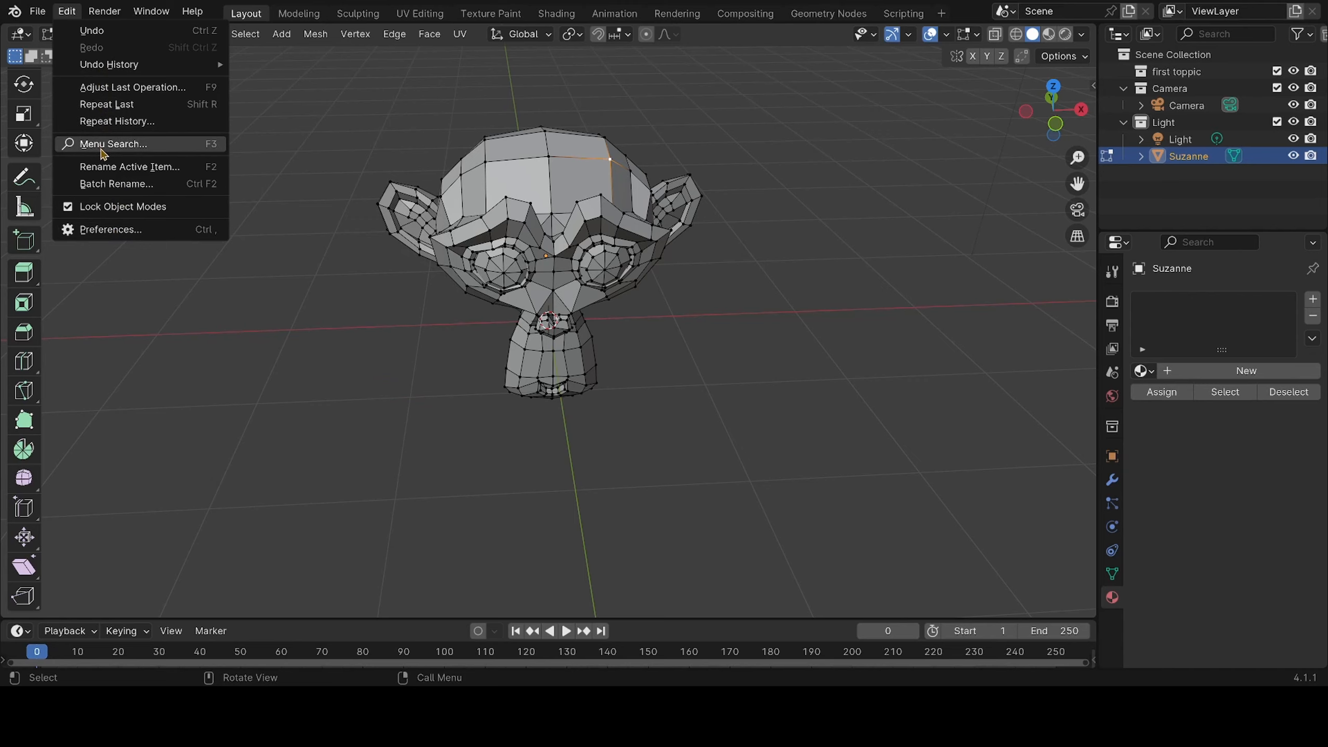
pyautogui.click(126, 230)
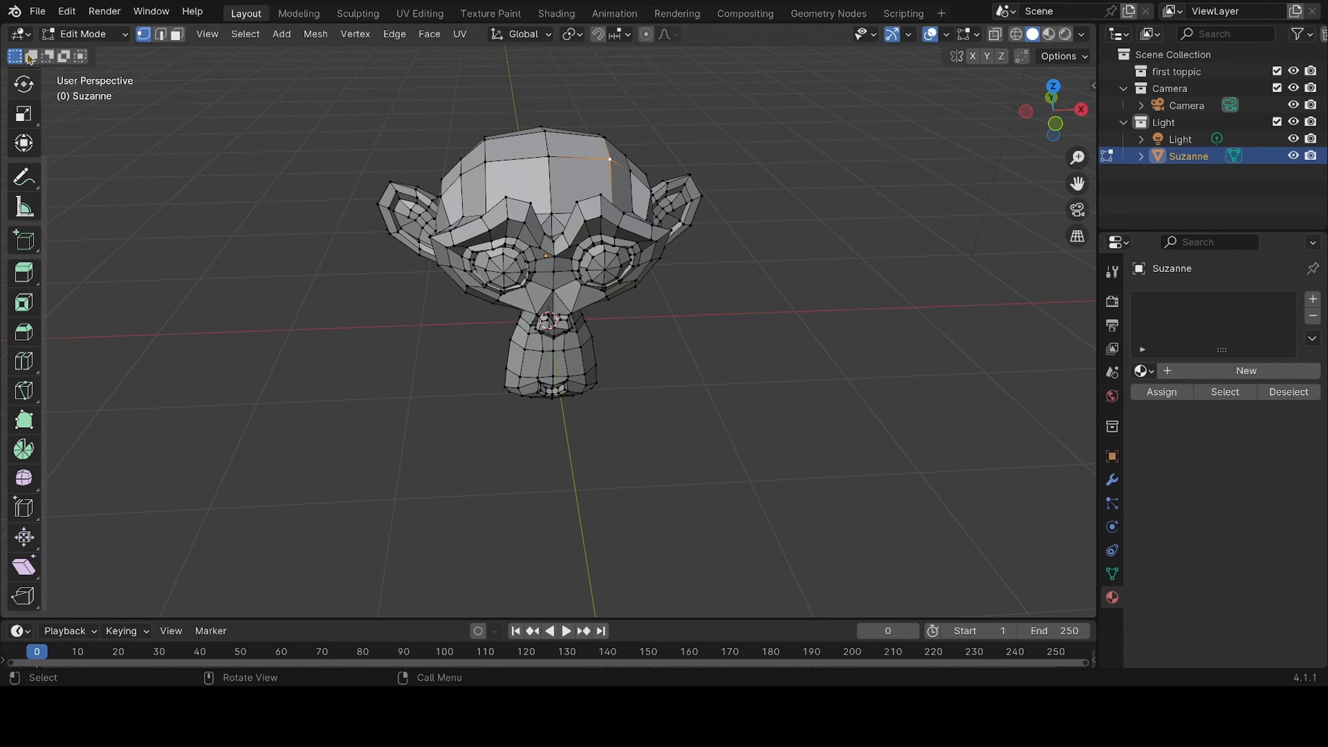
# Review the render and window commands, and return the monkey to Object Mode
pyautogui.click(98, 12)
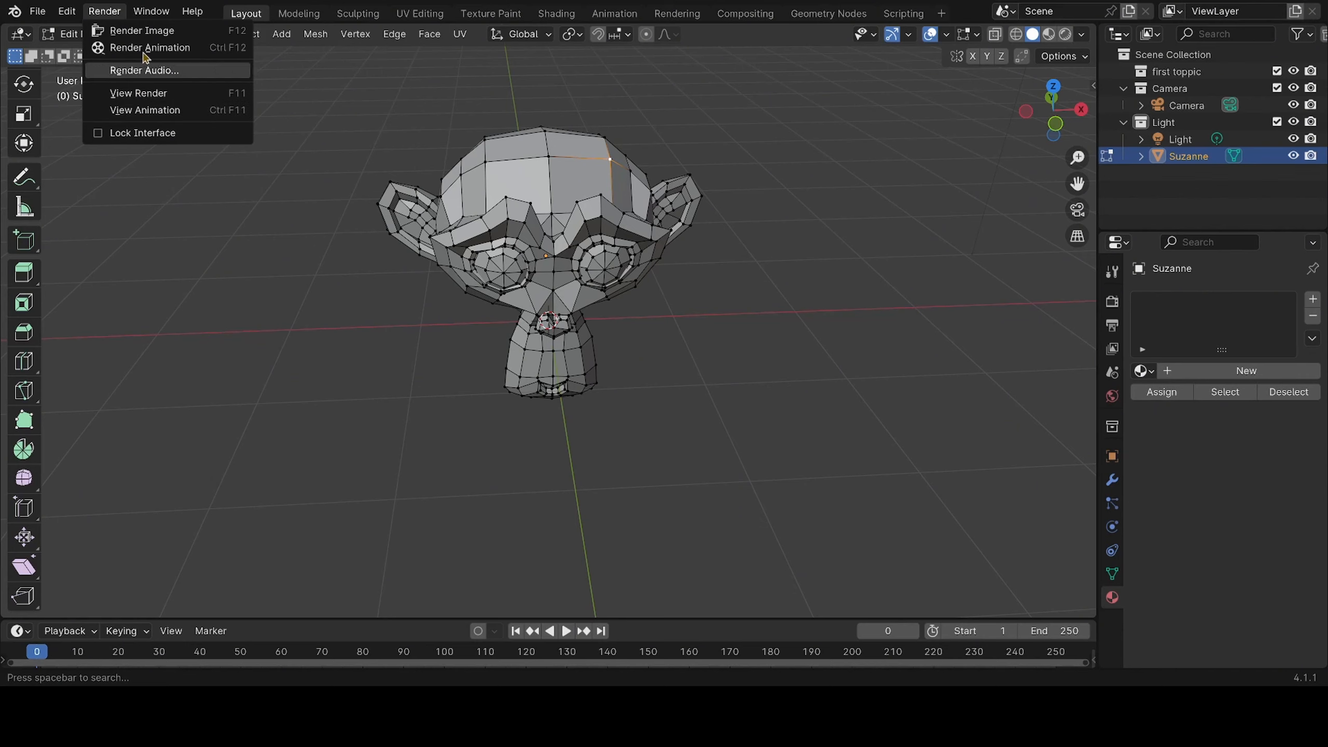
pyautogui.click(150, 12)
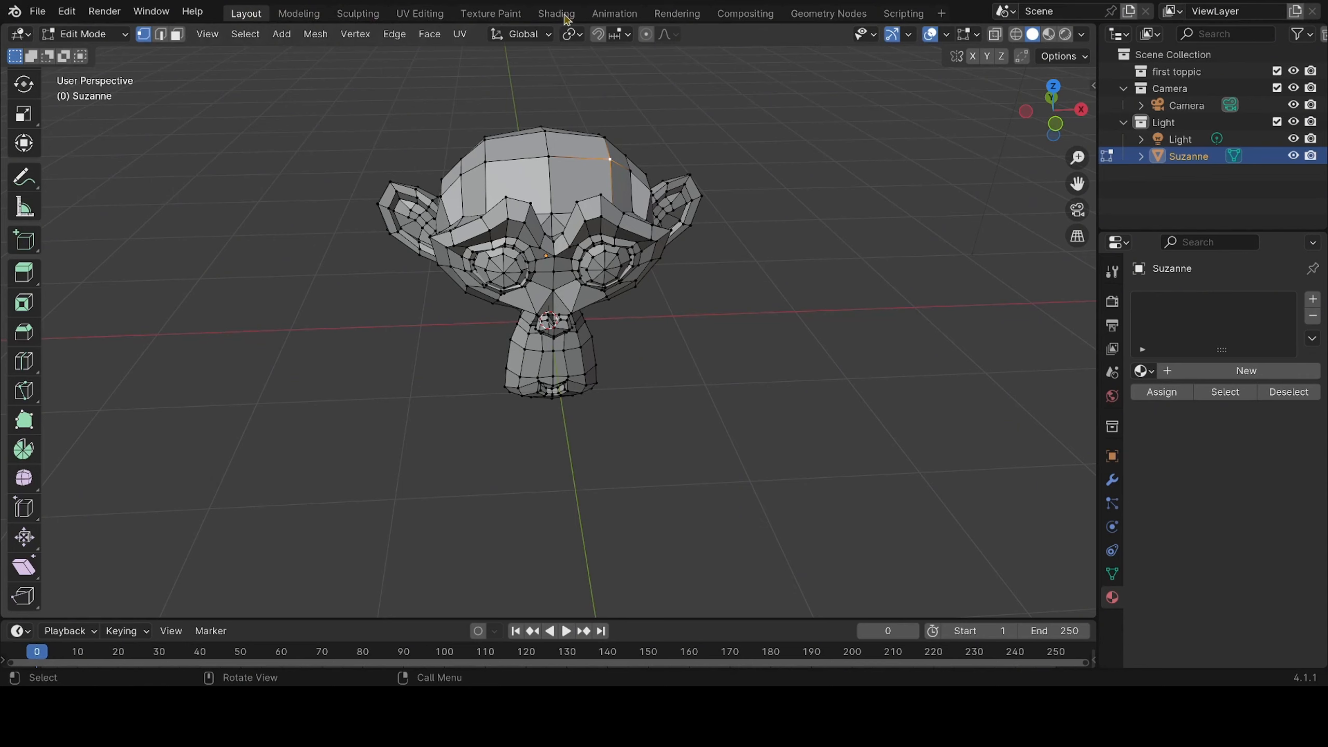
pyautogui.click(83, 33)
pyautogui.click(104, 54)
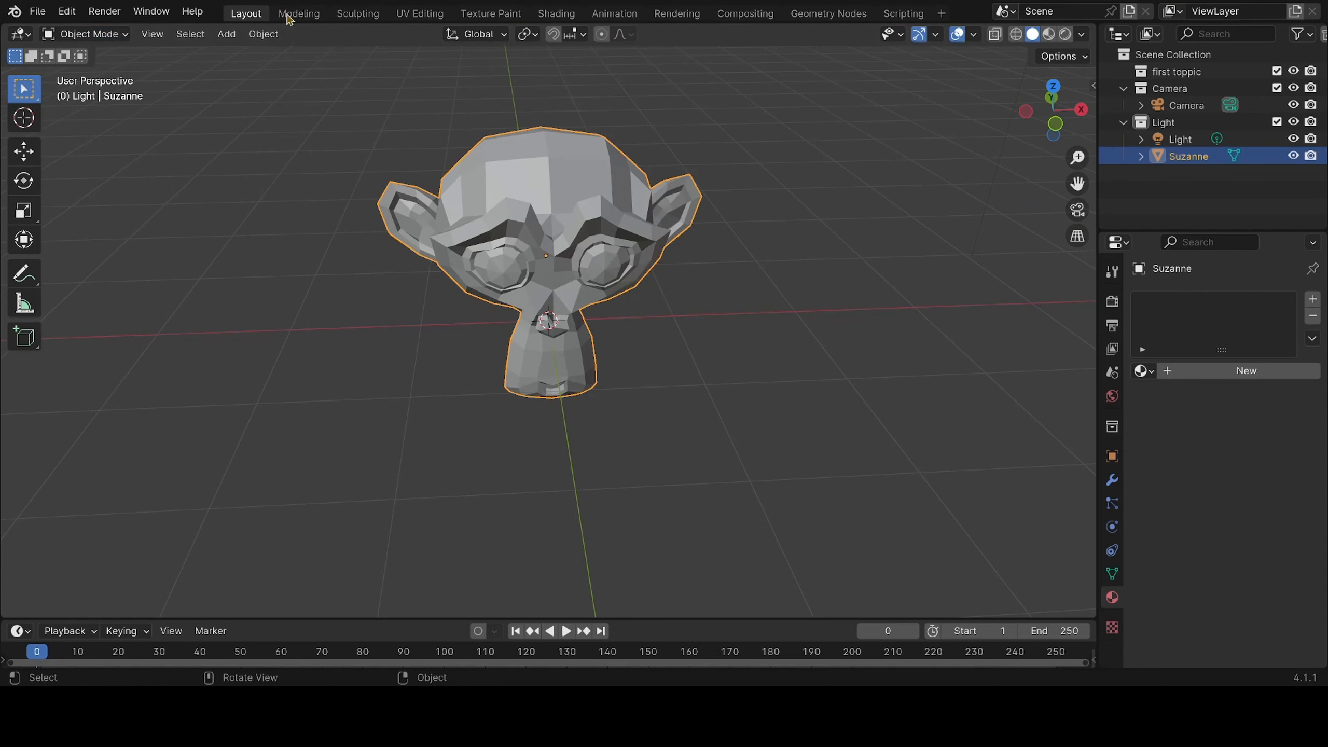
# Switch to the Modeling workspace and view the monkey's face up close in Edit Mode, checking the available interaction modes
pyautogui.click(313, 16)
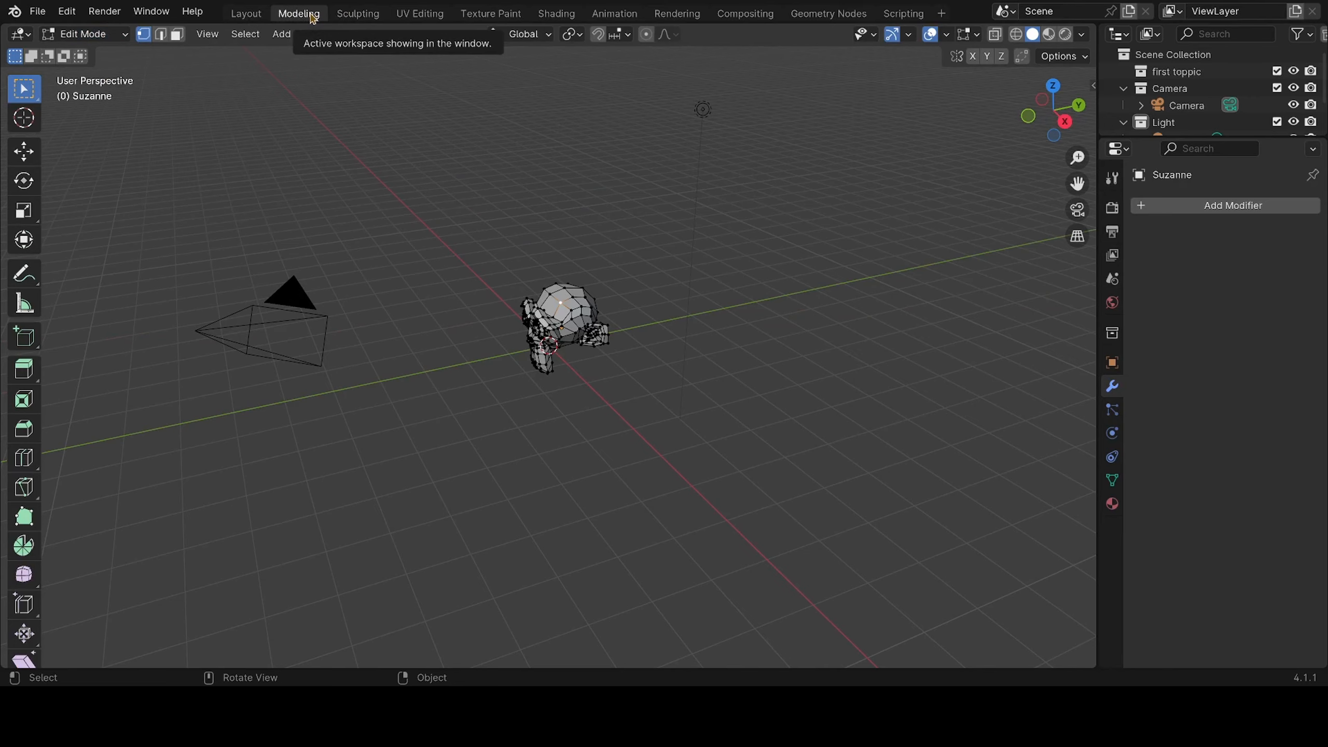
pyautogui.moveTo(669, 225); pyautogui.dragTo(534, 249, button='middle')
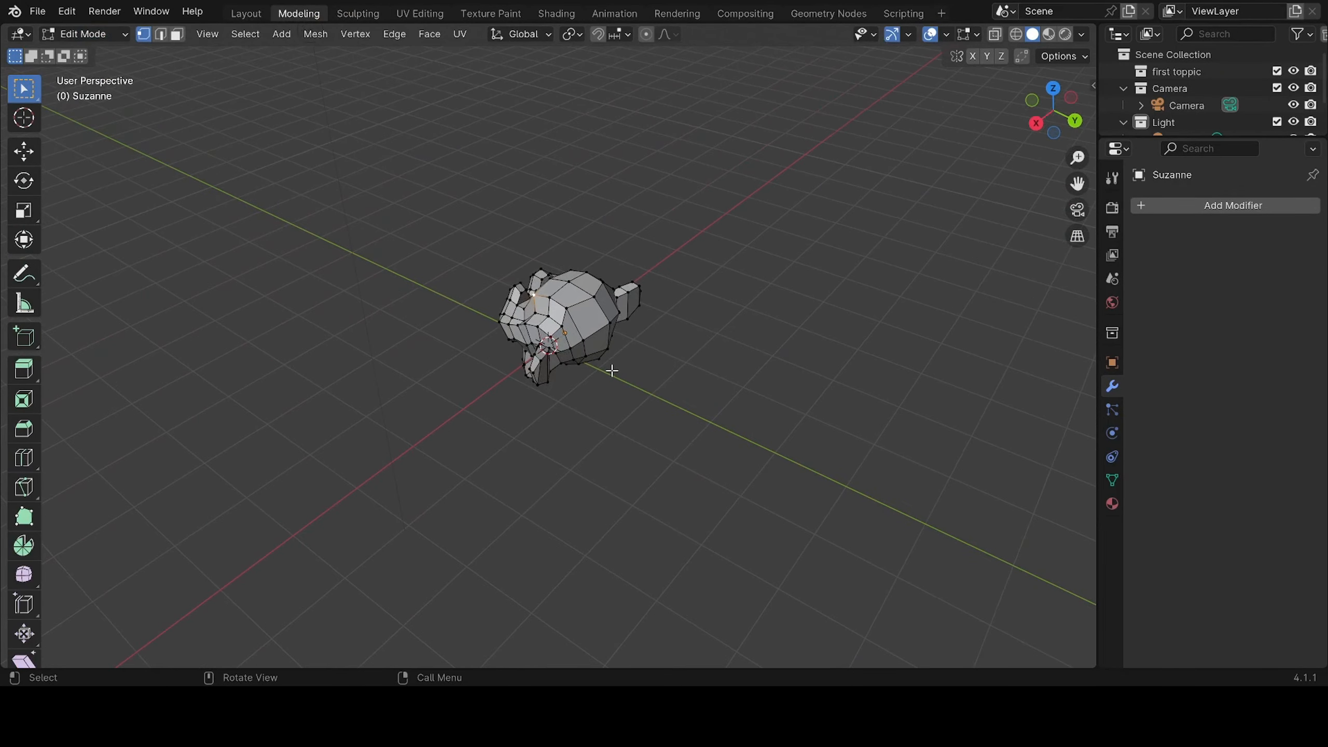
pyautogui.scroll(4, 611, 370)
pyautogui.moveTo(415, 363); pyautogui.dragTo(766, 348, button='middle')
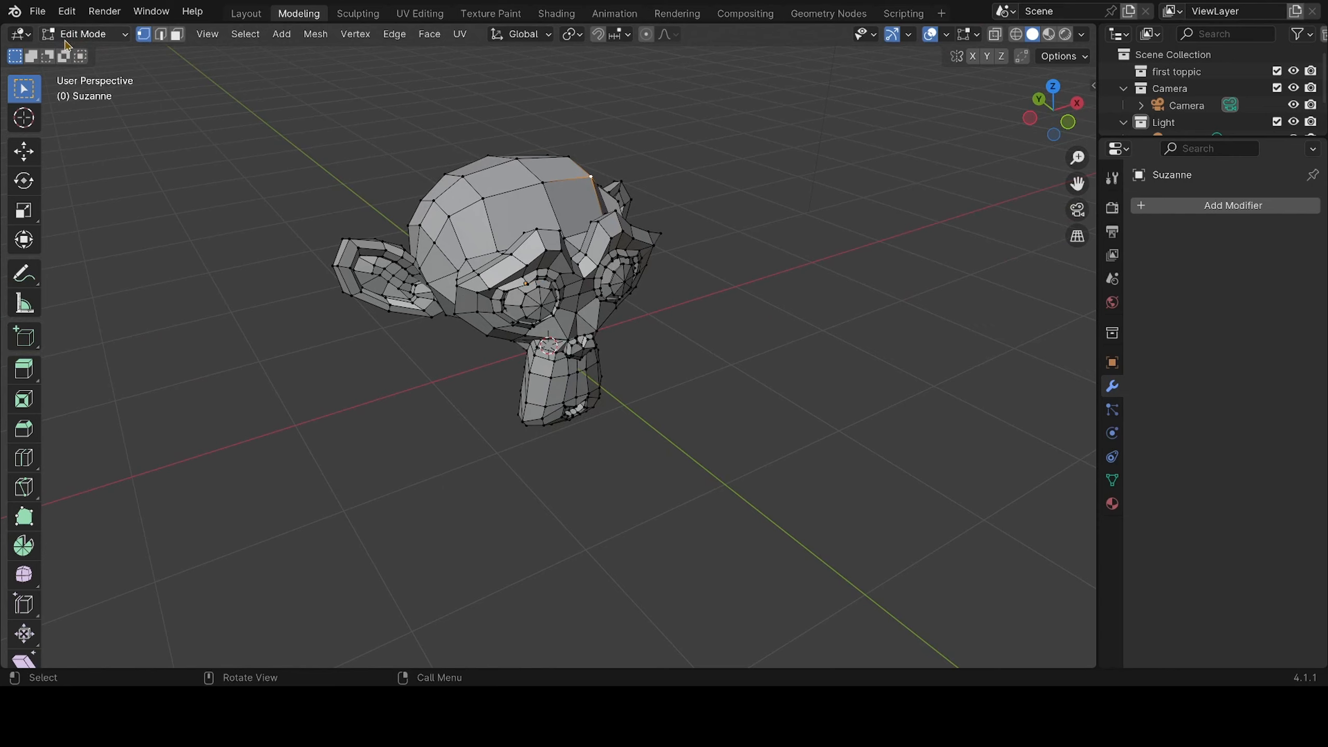
pyautogui.click(113, 38)
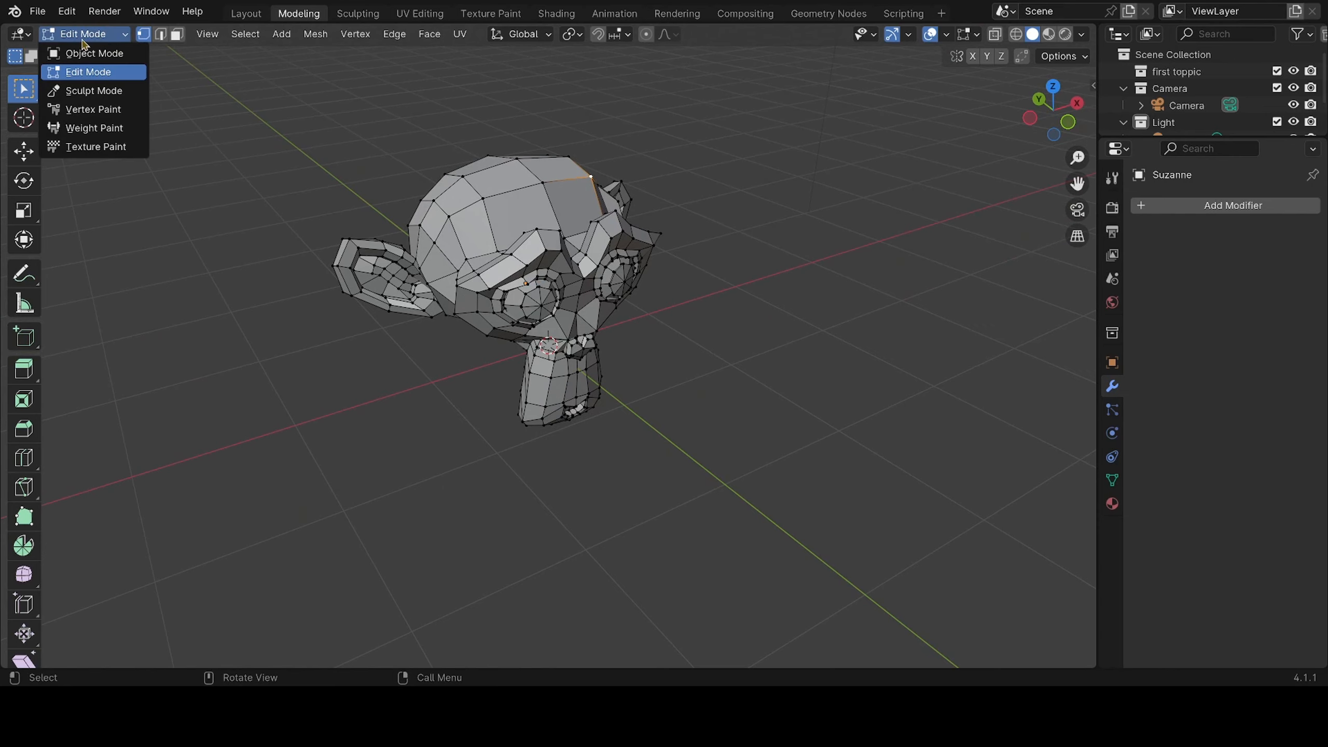
pyautogui.click(99, 35)
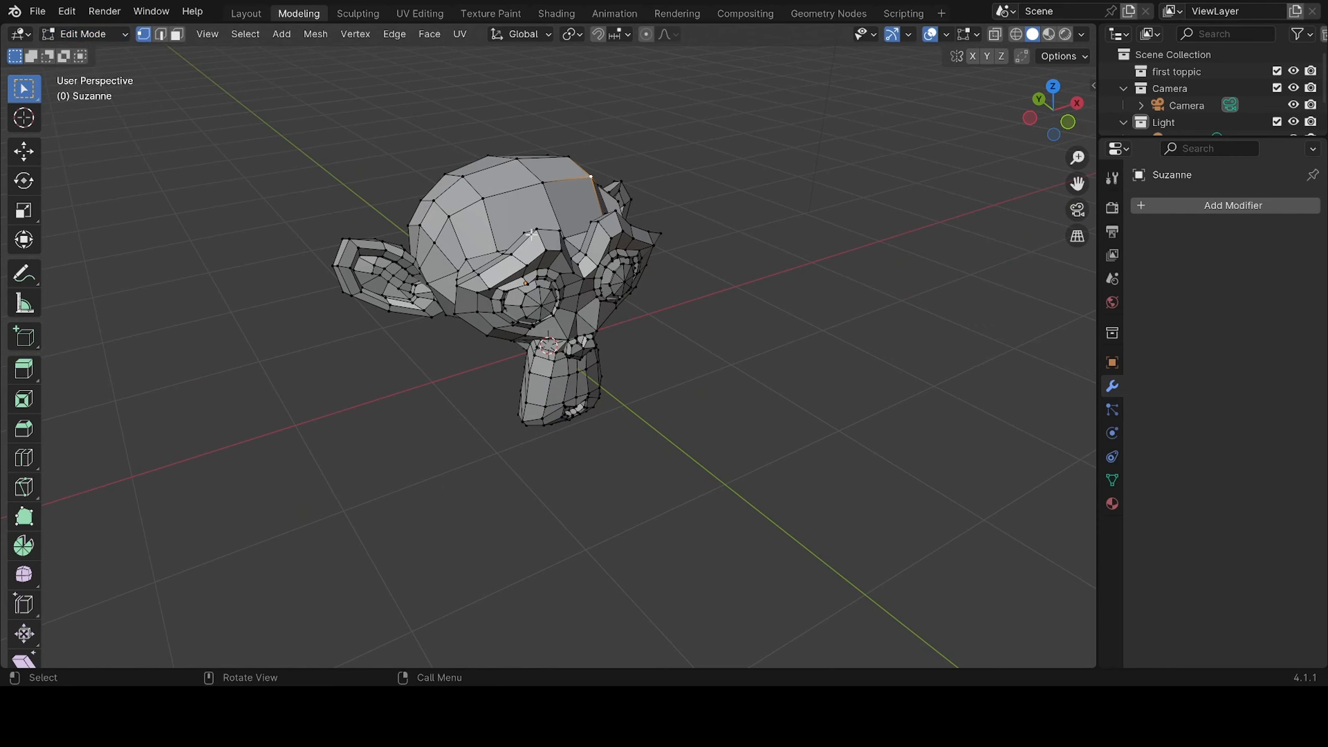
# Show the Sculpting, UV Editing and Texture Paint workspaces one after another
pyautogui.click(358, 16)
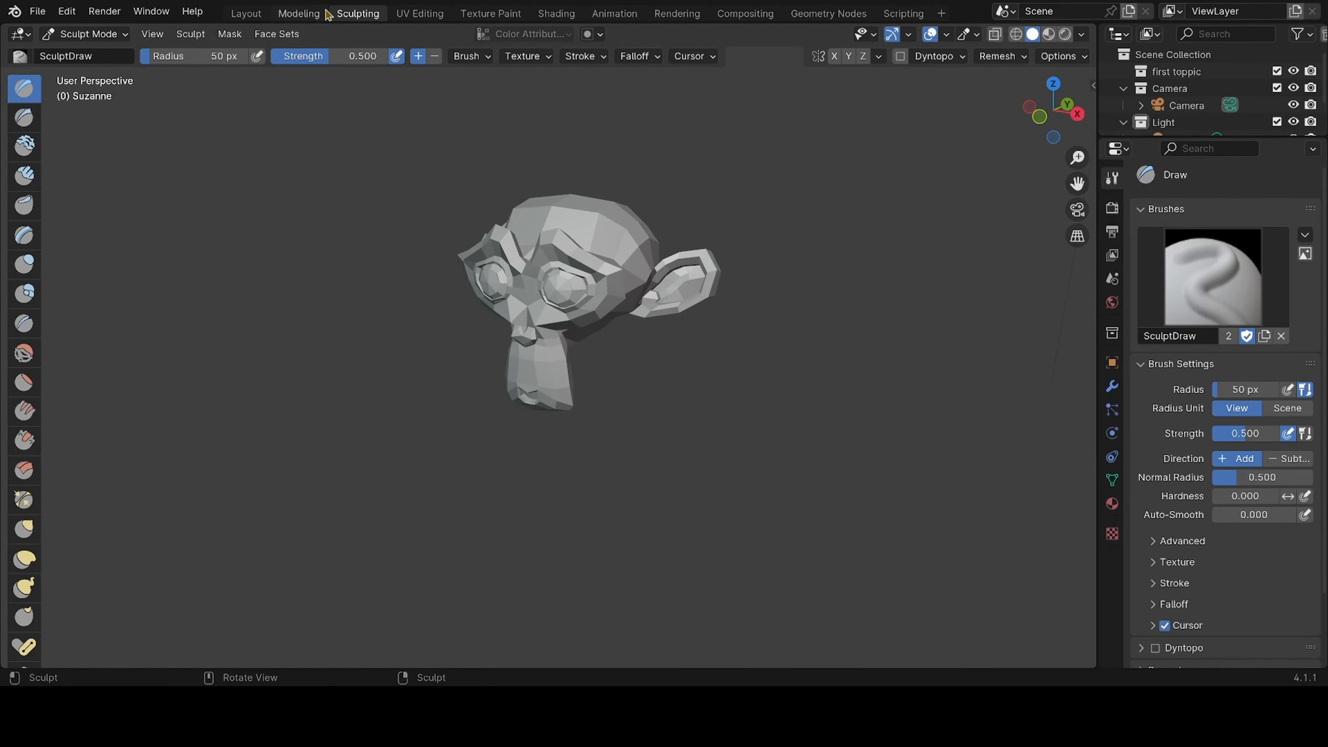
pyautogui.click(404, 16)
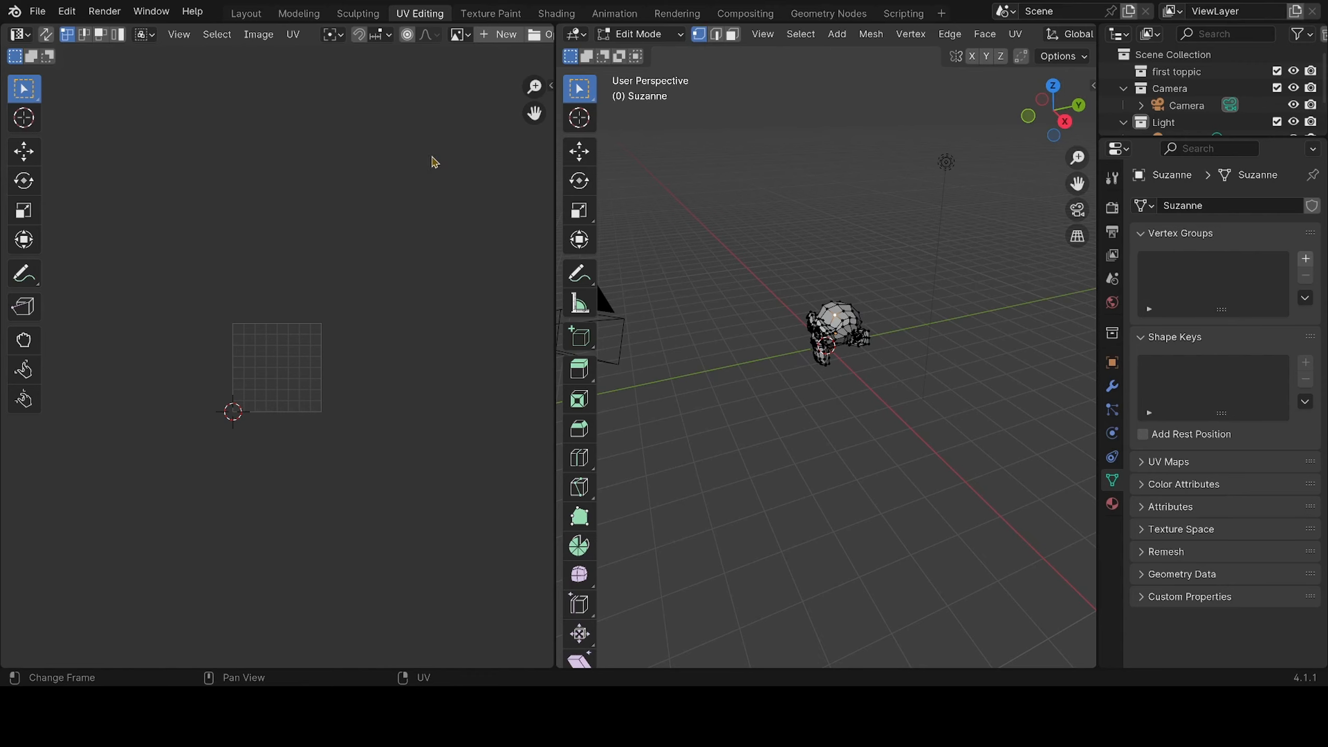
pyautogui.click(485, 14)
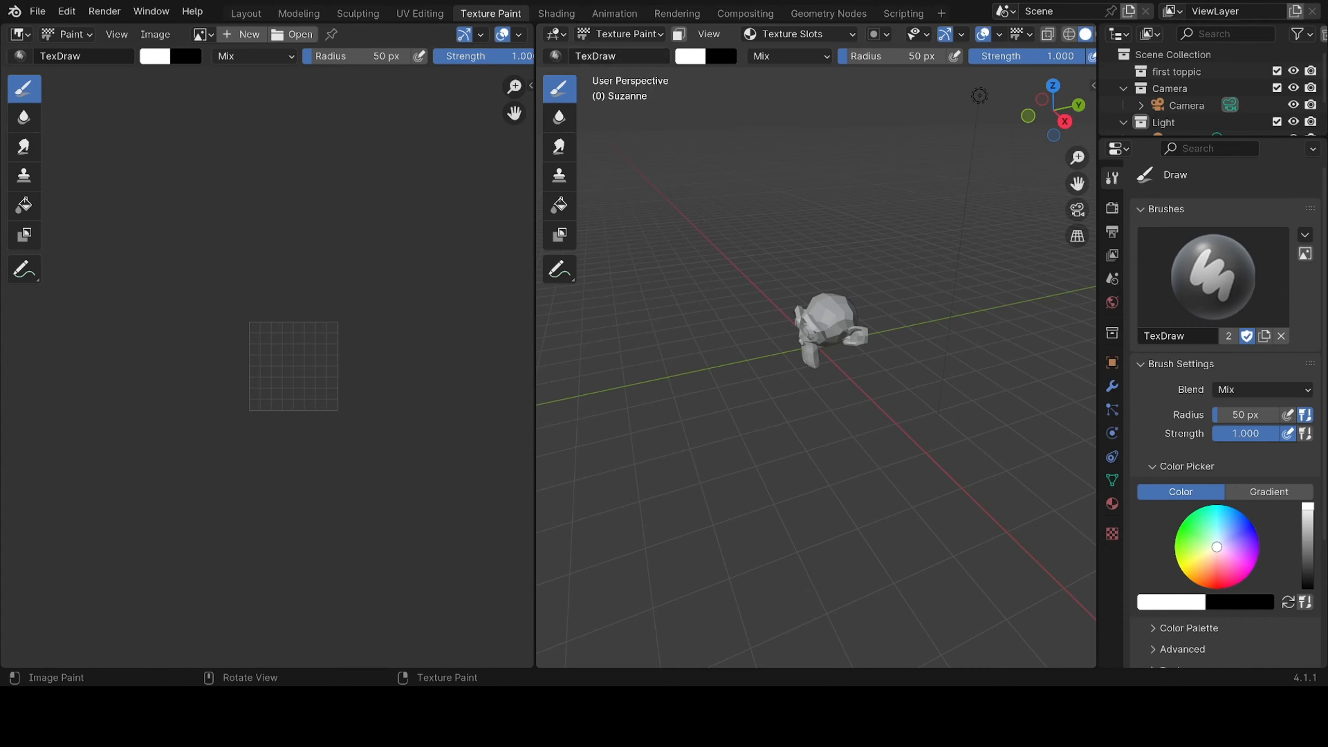
# Switch to the Shading workspace and display the monkey's material properties
pyautogui.click(557, 14)
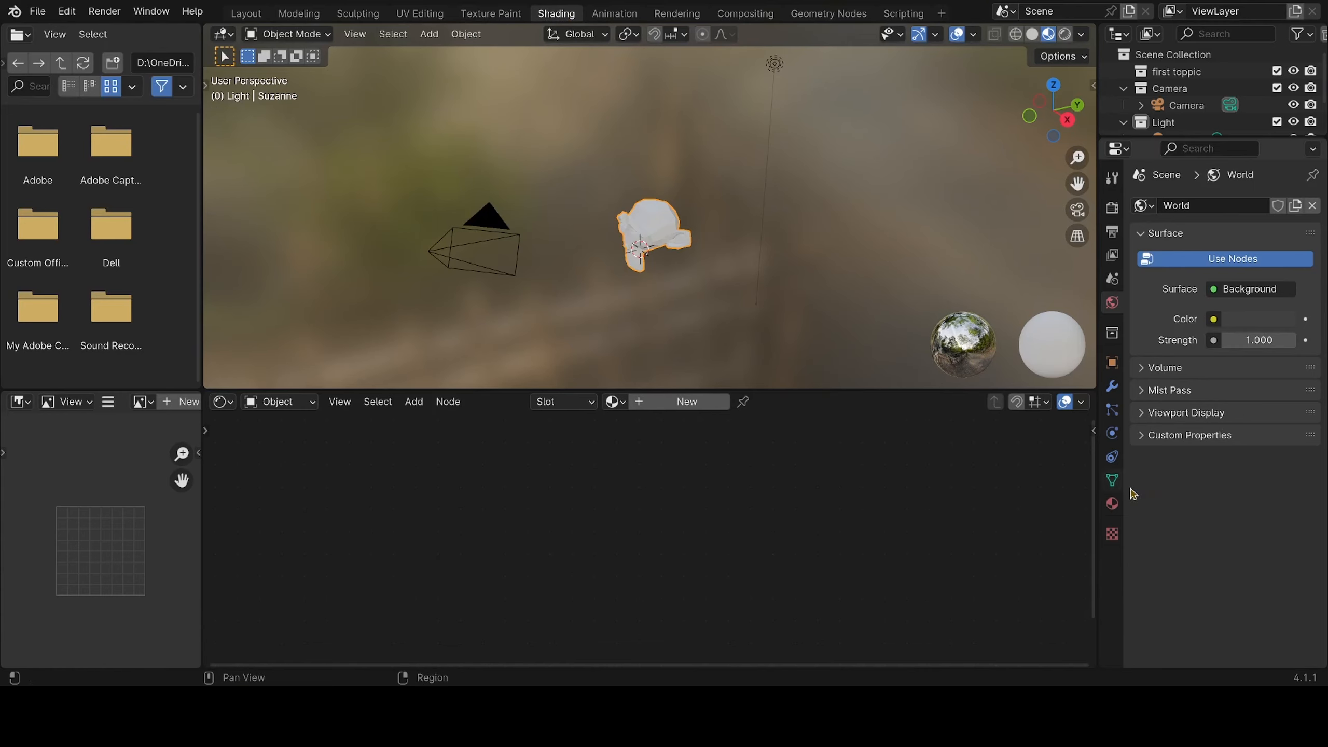
pyautogui.click(1113, 504)
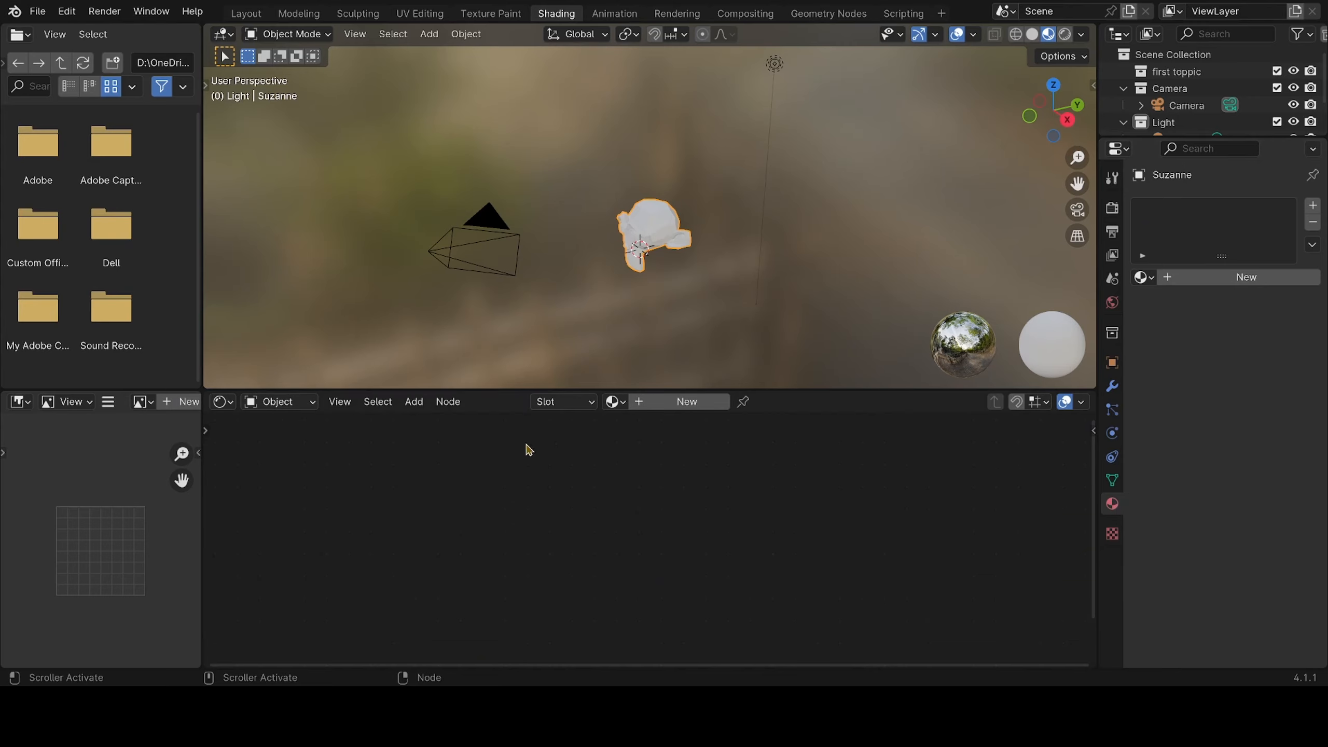
# Show the Animation, Rendering, Compositing, Geometry Nodes and Scripting workspaces one after another
pyautogui.click(611, 16)
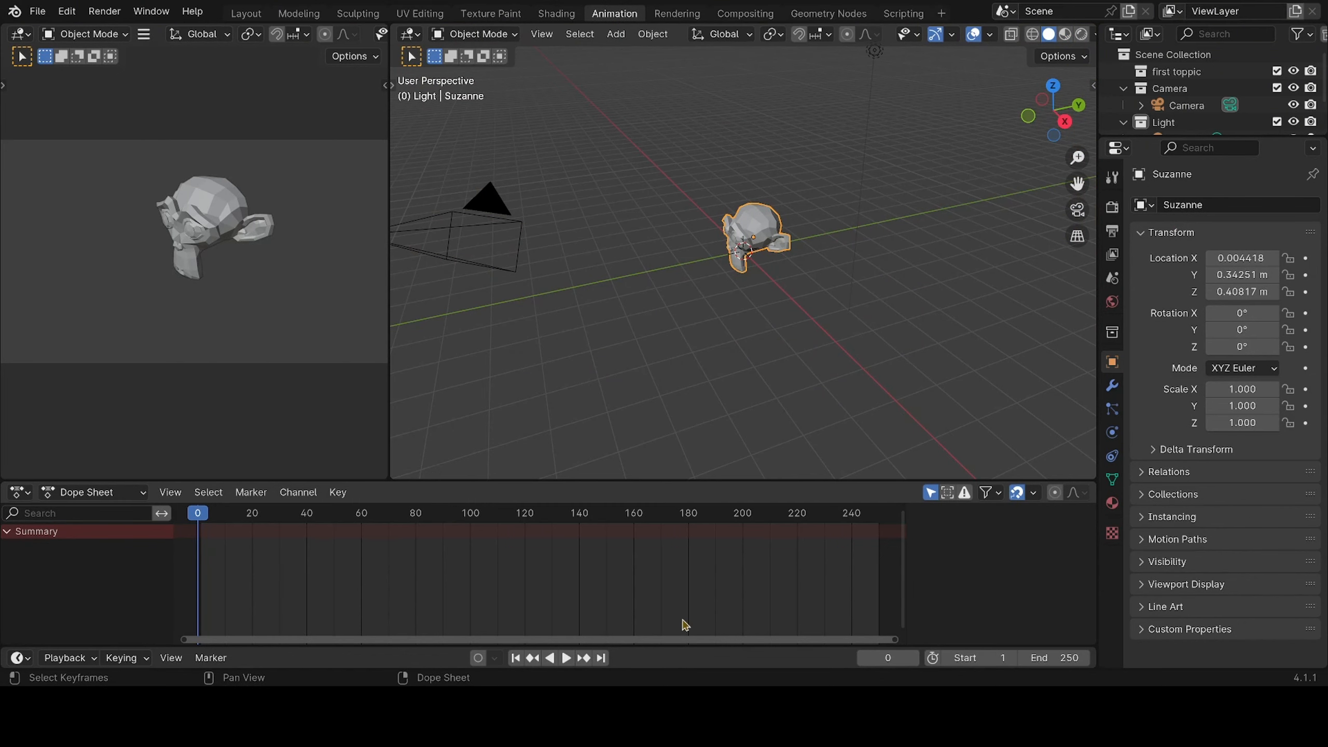
pyautogui.click(679, 14)
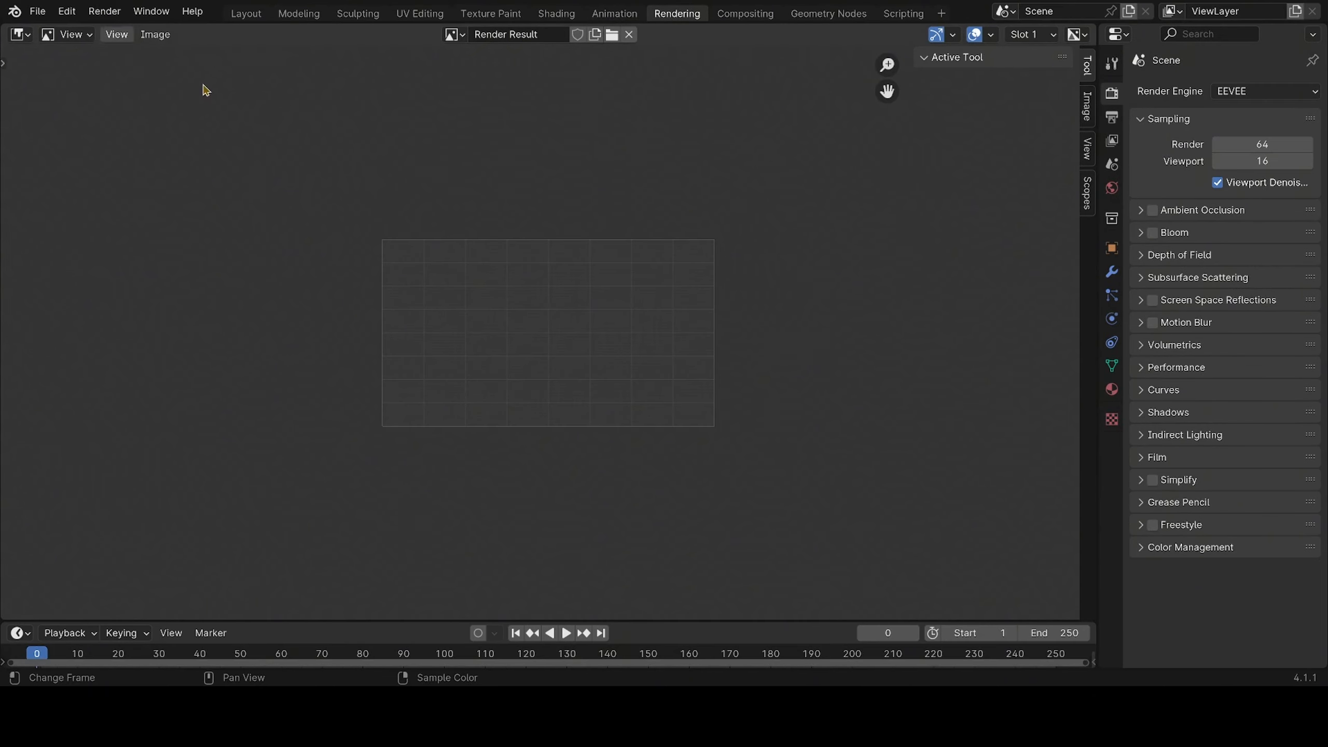
pyautogui.click(742, 14)
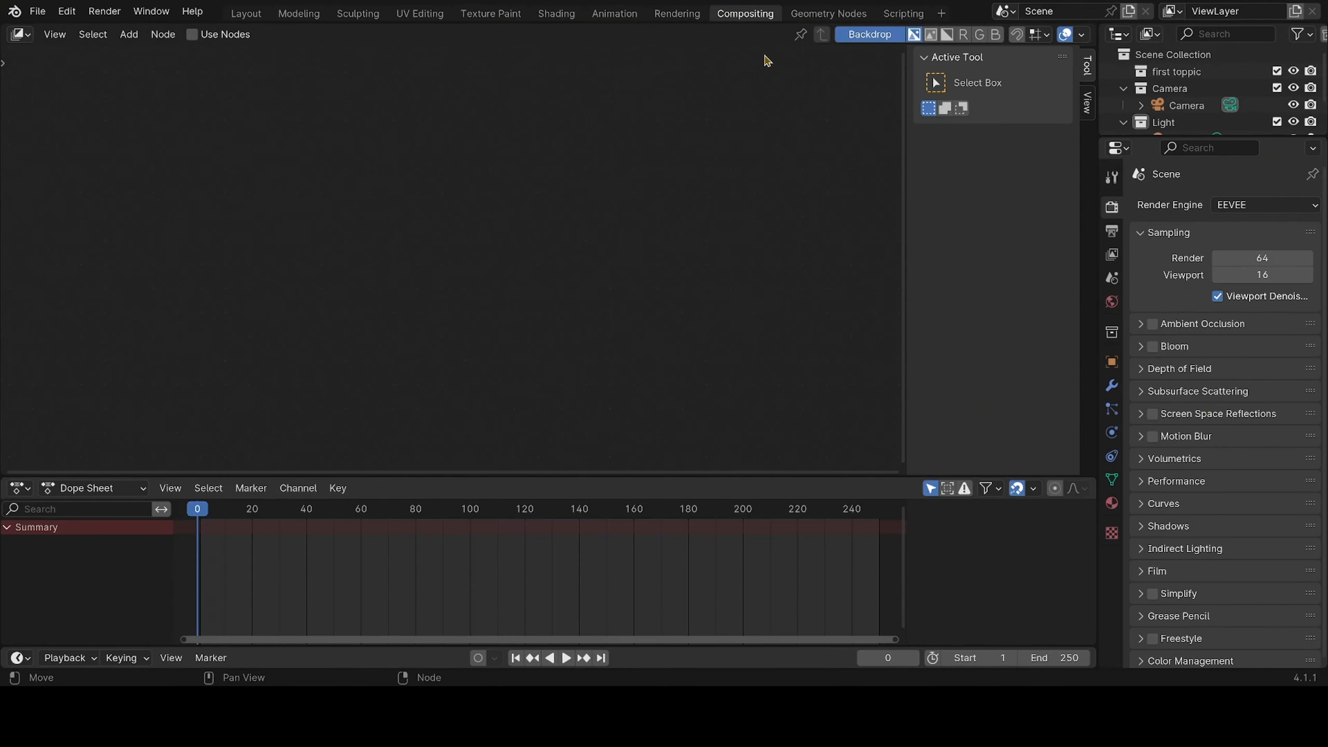
pyautogui.click(811, 14)
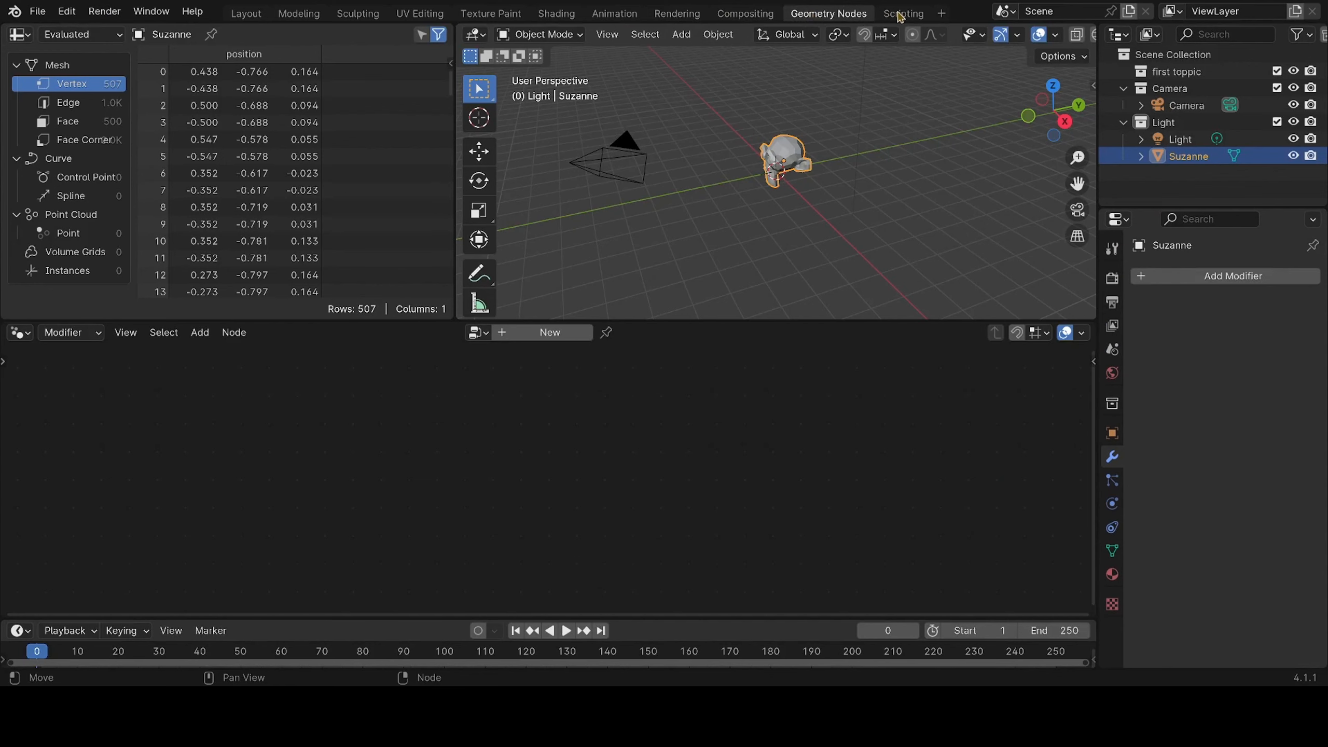
pyautogui.click(915, 16)
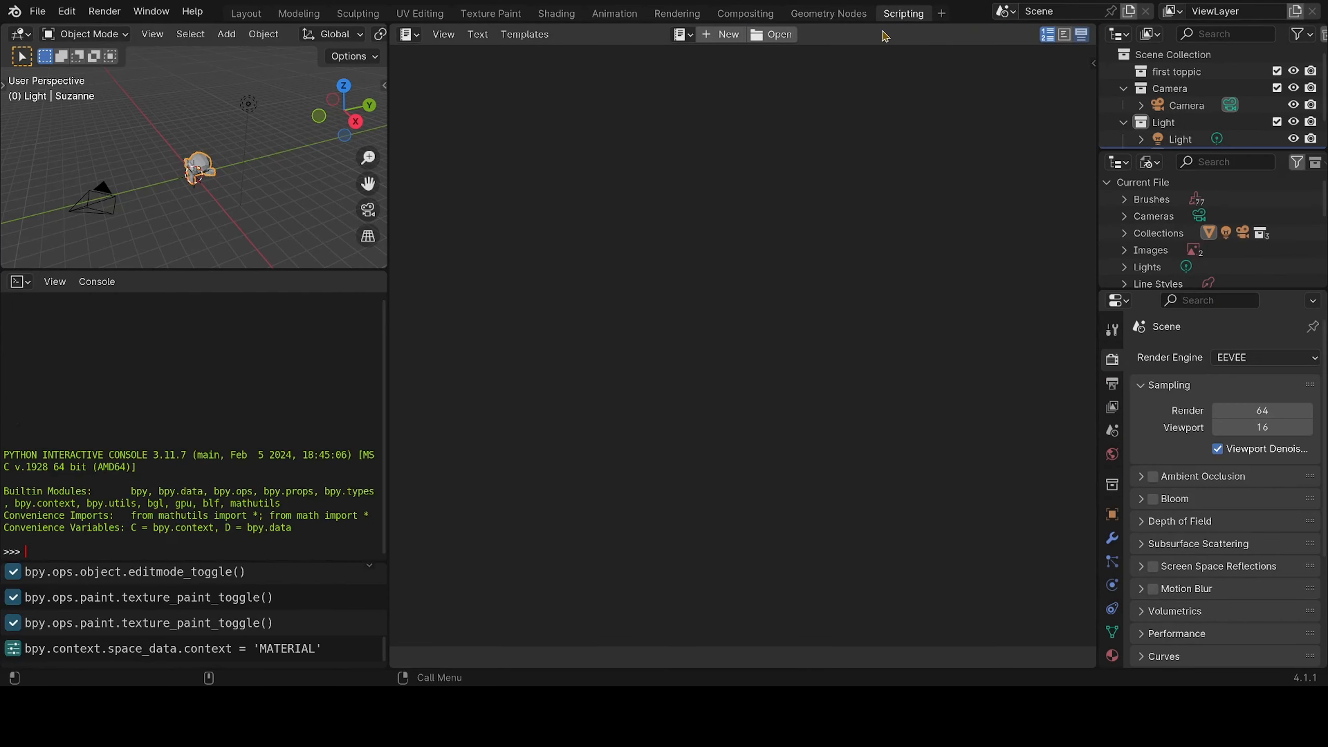
# Look back and forth through the Geometry Nodes, Compositing, Rendering and Scripting workspaces, finishing on Rendering
pyautogui.click(820, 18)
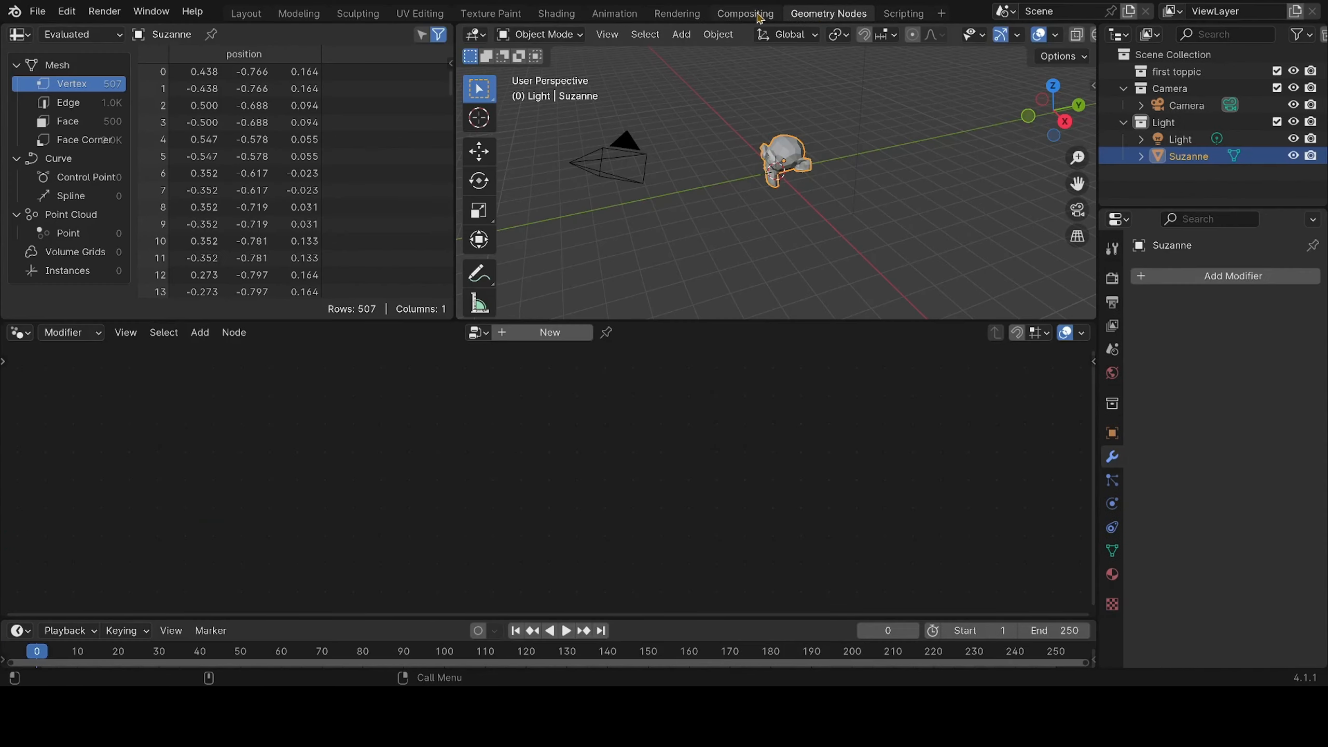
pyautogui.click(677, 14)
pyautogui.click(745, 13)
pyautogui.click(853, 14)
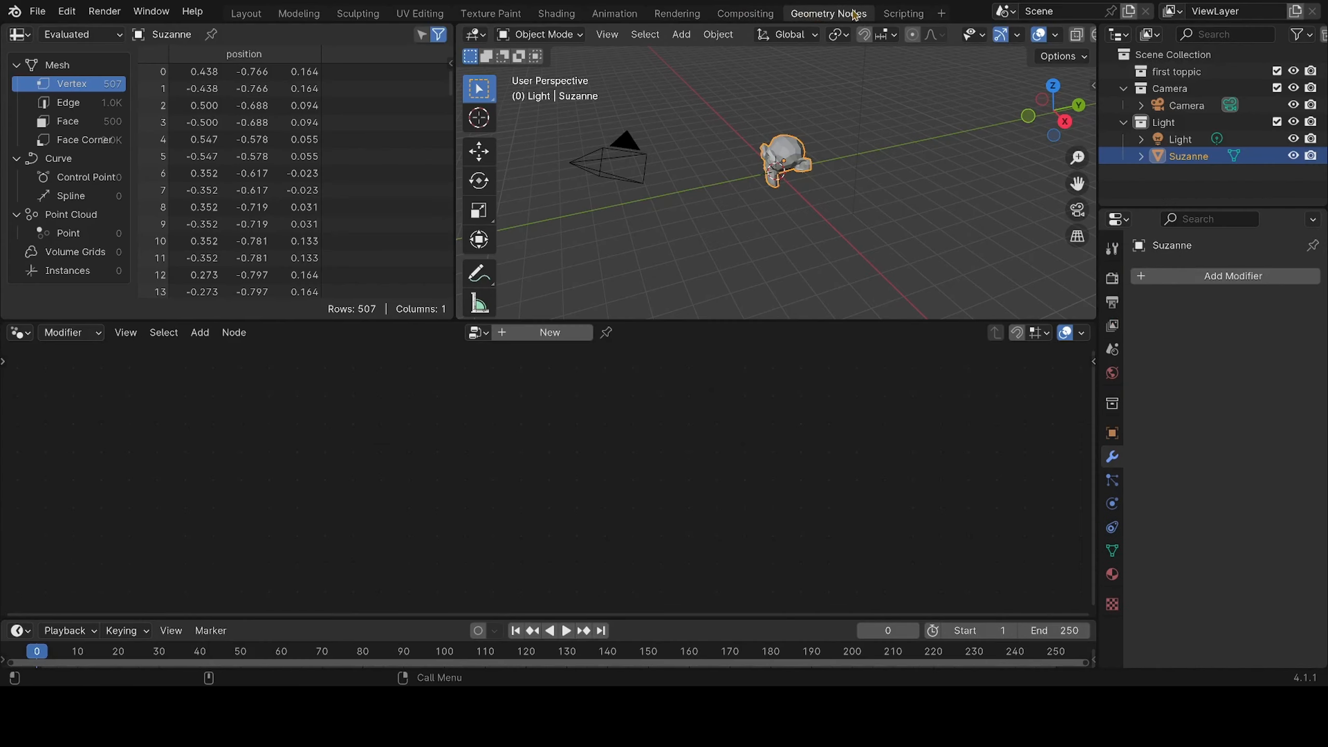
pyautogui.click(903, 14)
pyautogui.click(829, 14)
pyautogui.click(765, 16)
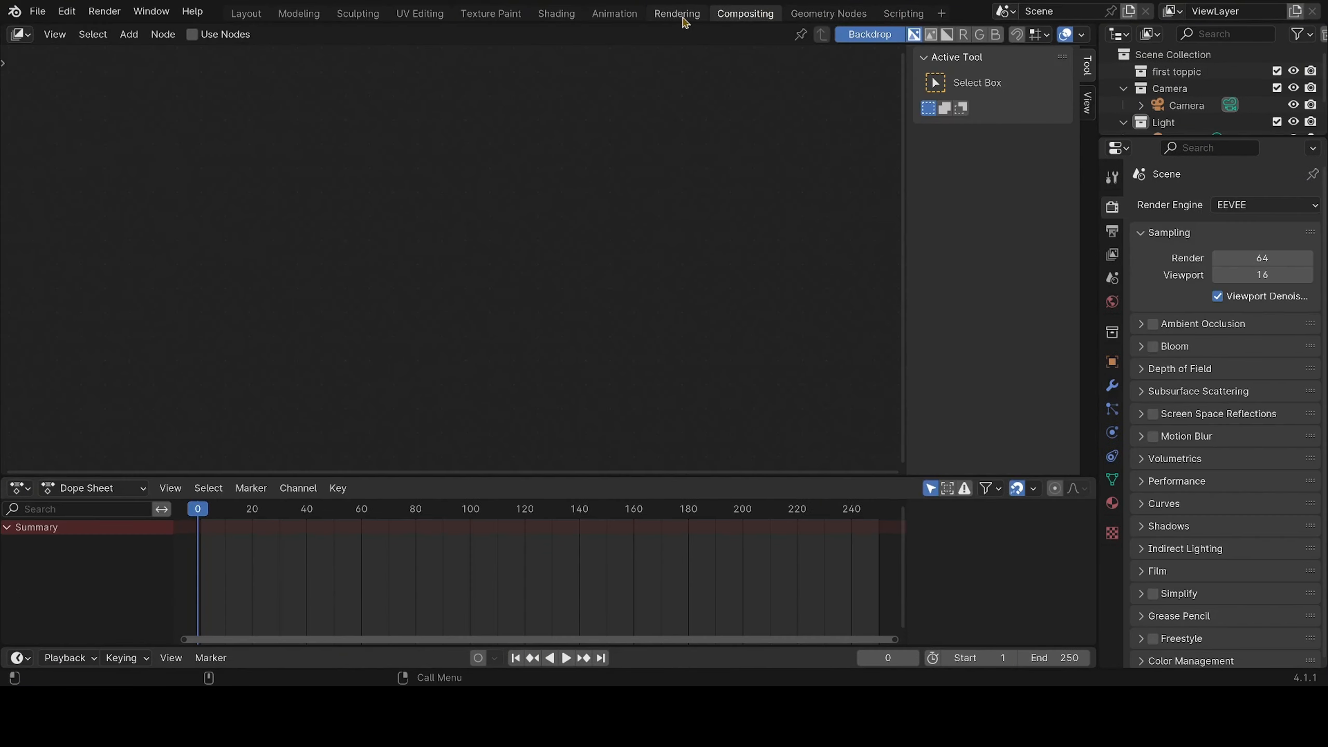
pyautogui.click(680, 15)
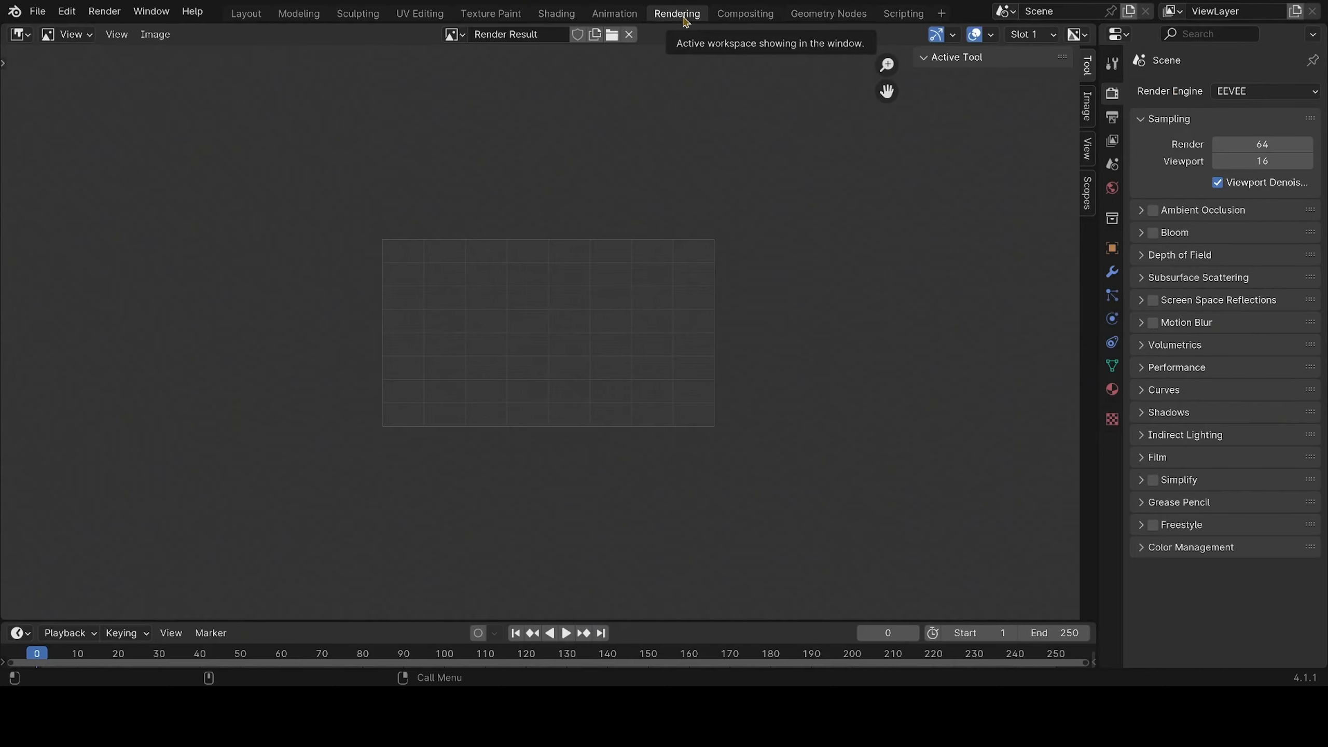
# Compare the Compositing, Geometry Nodes and Scripting workspaces once more, finishing on Scripting
pyautogui.click(732, 16)
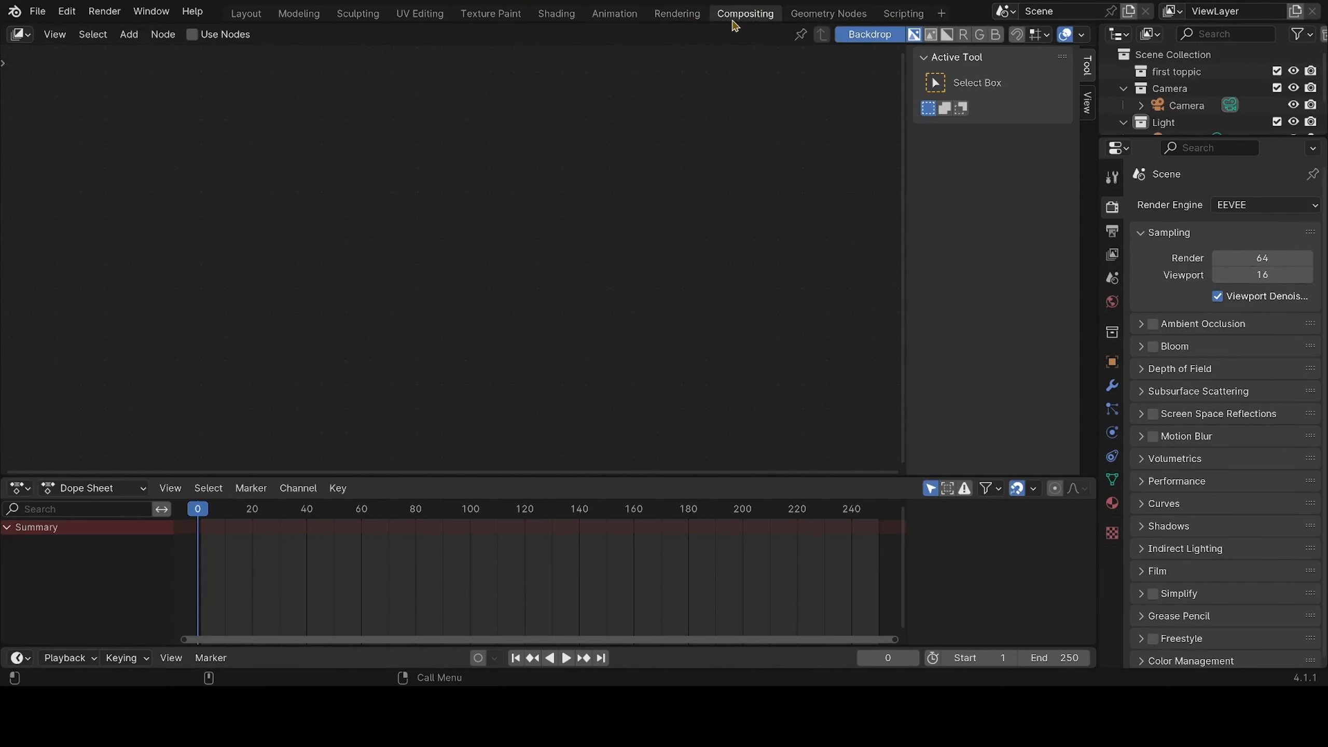
pyautogui.click(828, 13)
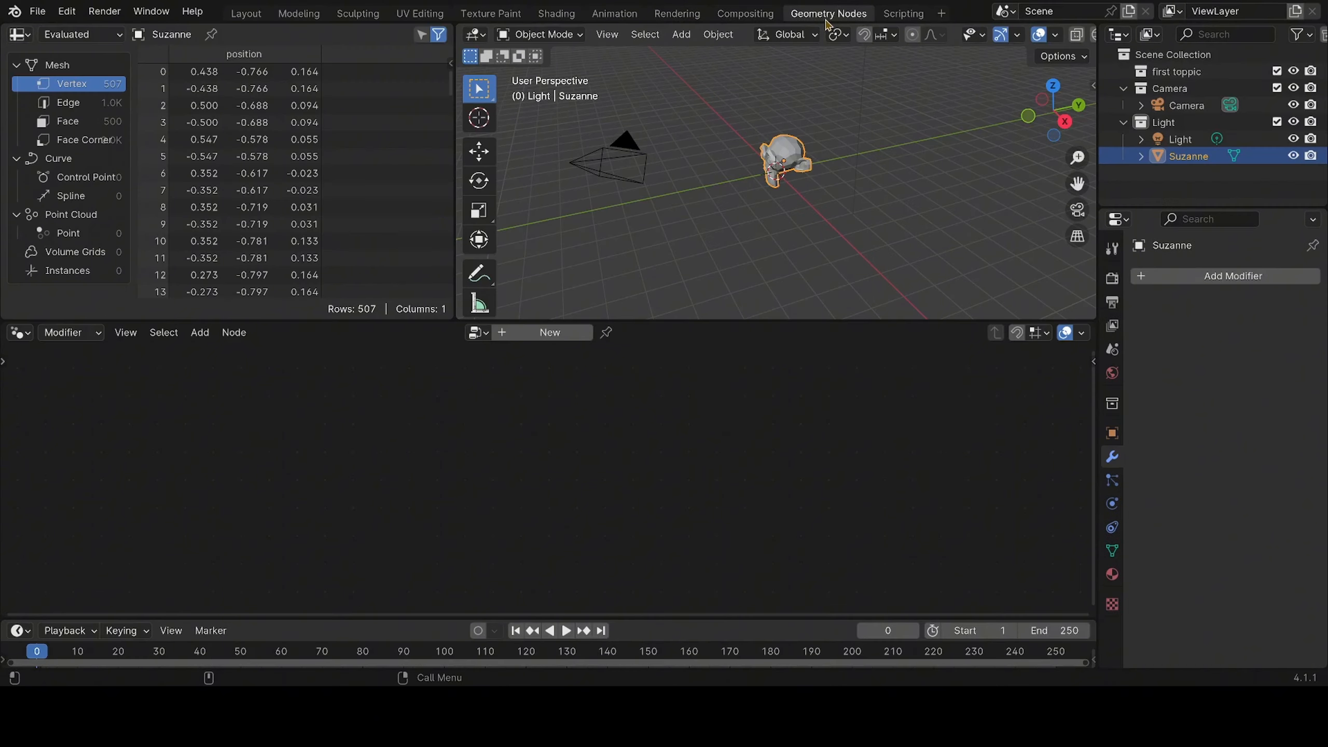
pyautogui.click(903, 13)
pyautogui.click(858, 14)
pyautogui.click(735, 16)
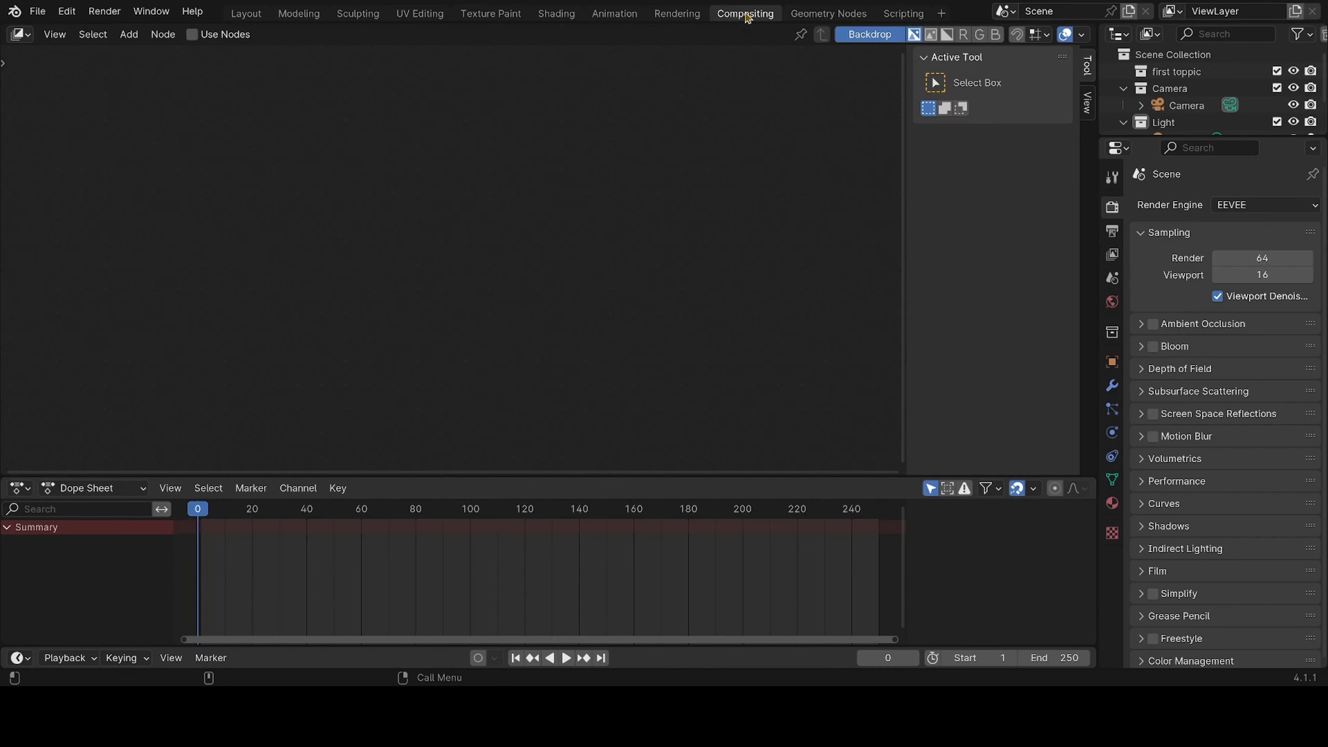
pyautogui.click(827, 16)
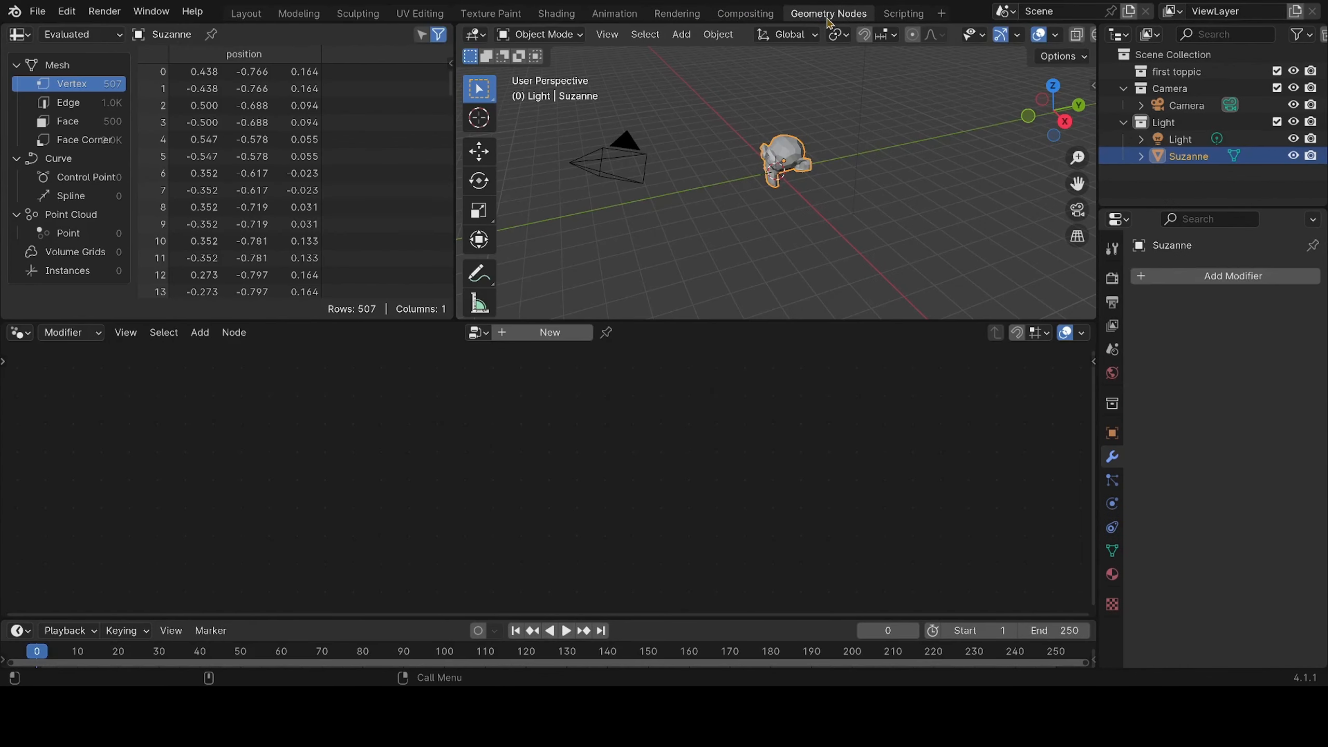
pyautogui.click(905, 16)
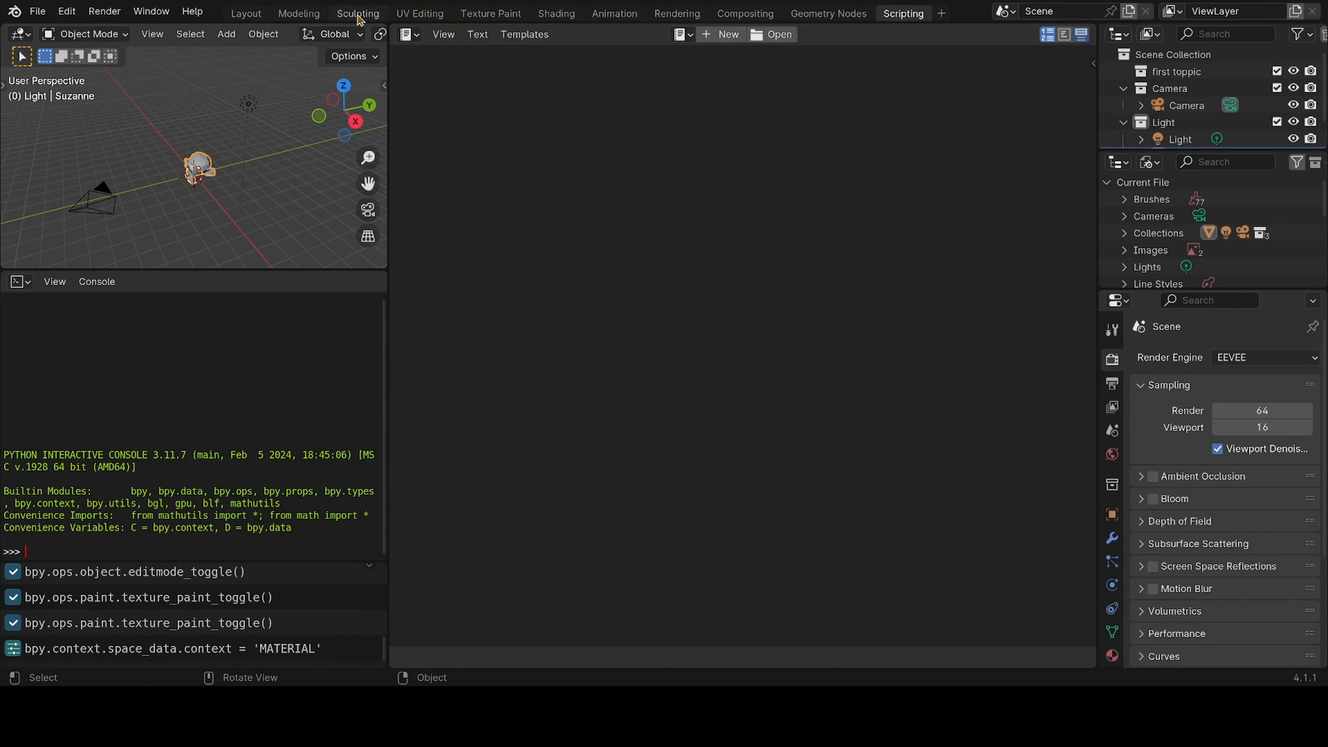
# Show the Modeling workspace and switch the monkey from Edit Mode to Object Mode
pyautogui.click(306, 14)
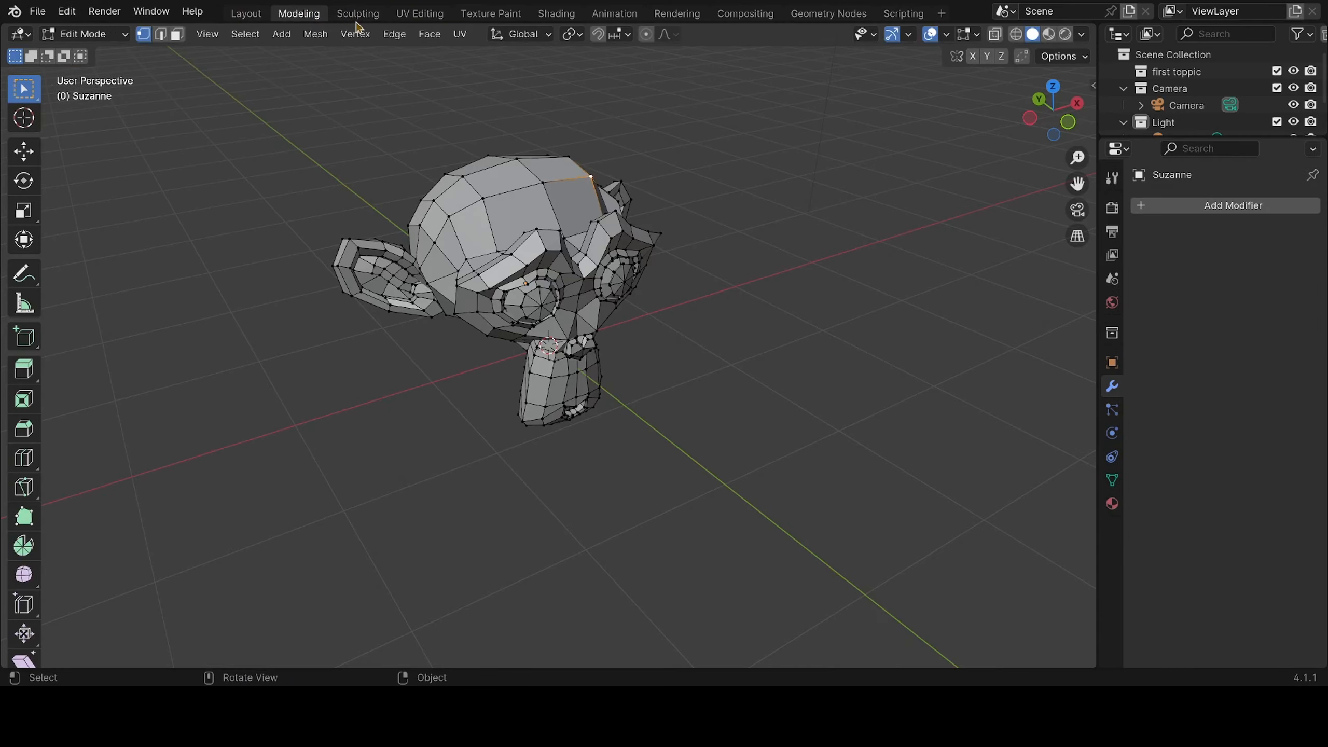
pyautogui.click(99, 38)
pyautogui.click(118, 63)
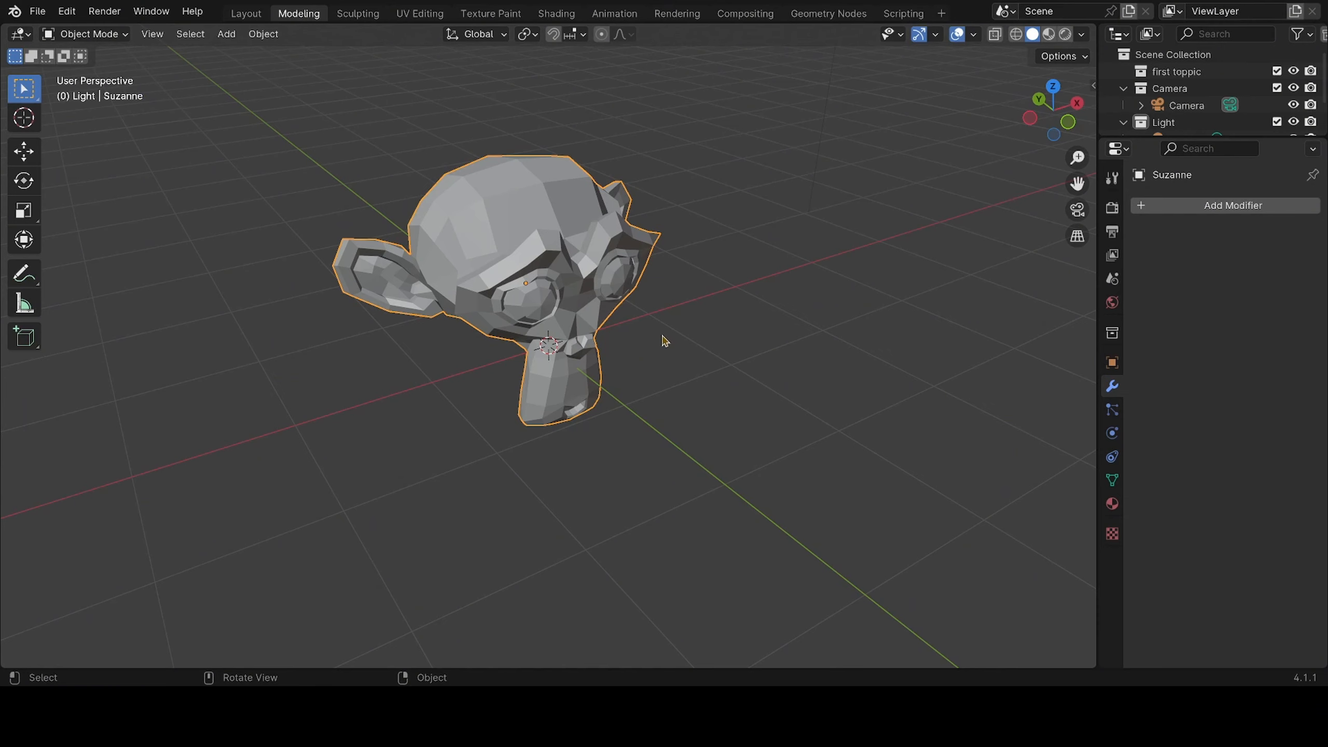
# Compare the Layout workspace with the Modeling workspace, finishing on Layout
pyautogui.click(246, 13)
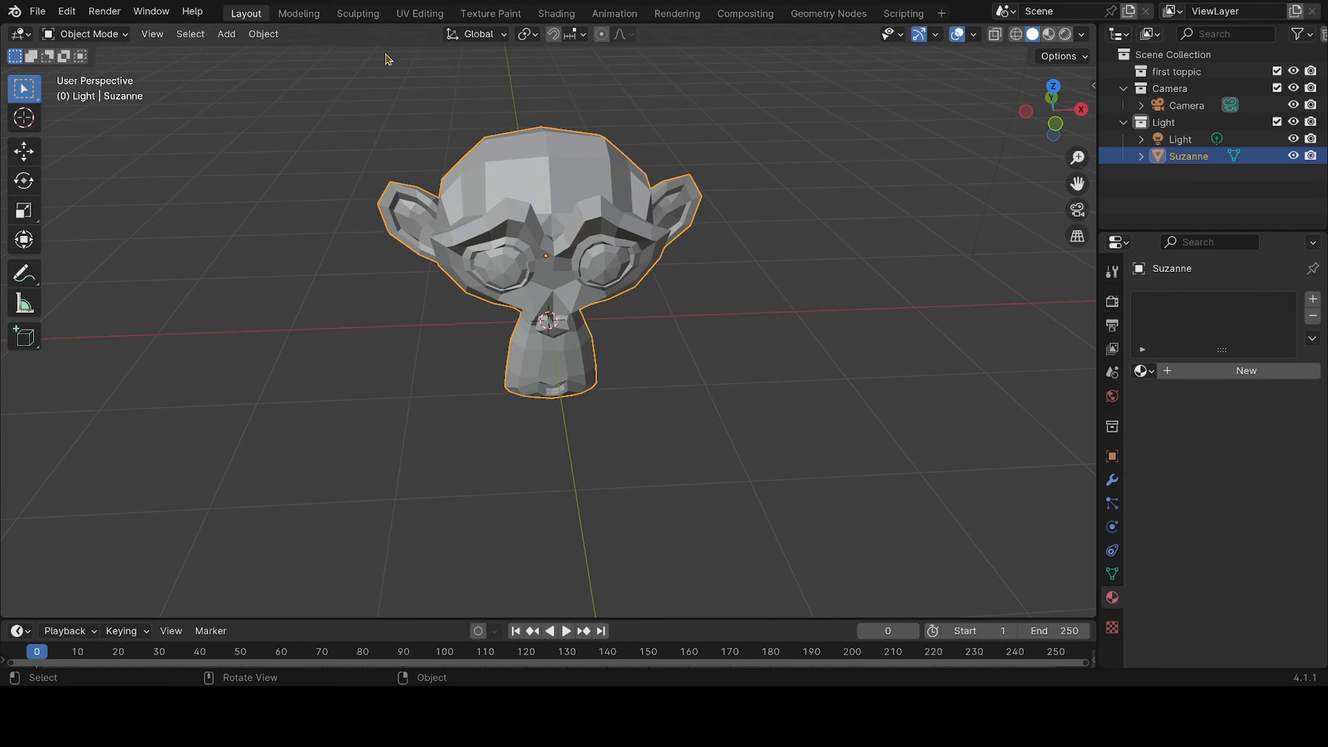
pyautogui.click(299, 13)
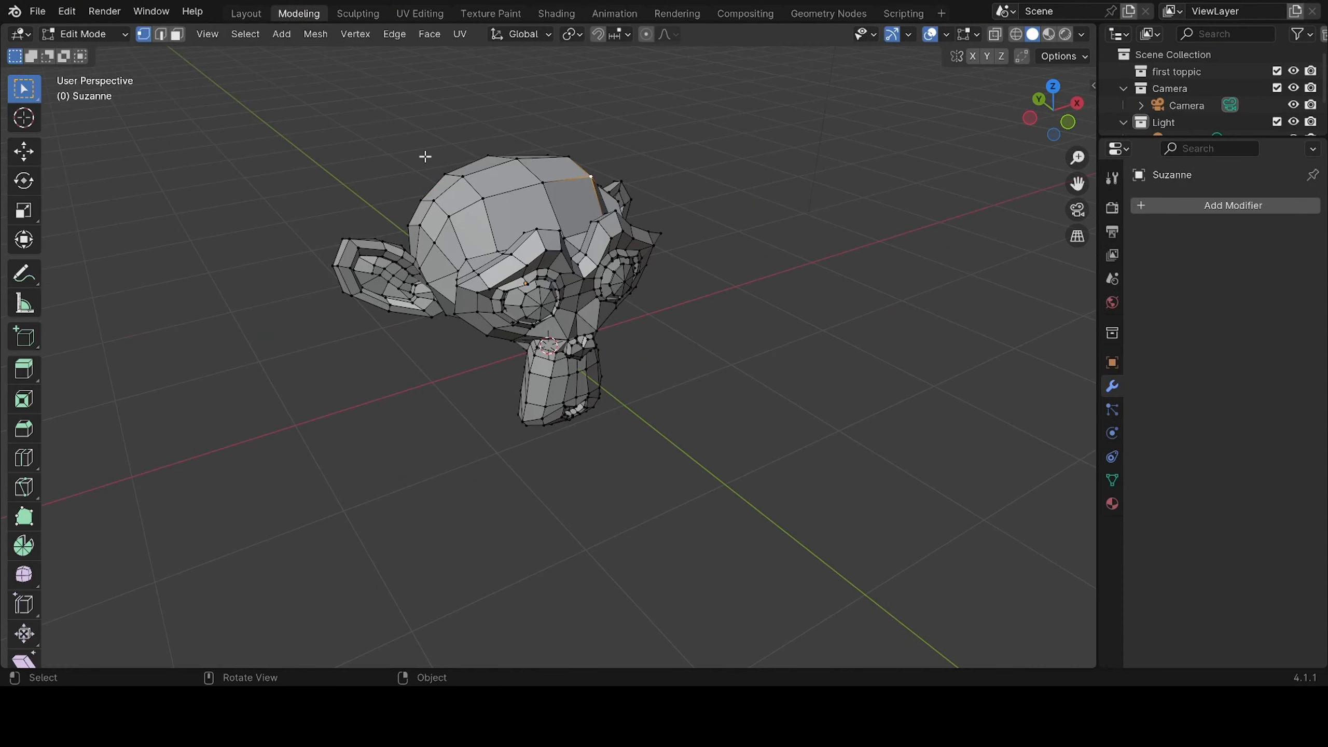
pyautogui.click(246, 13)
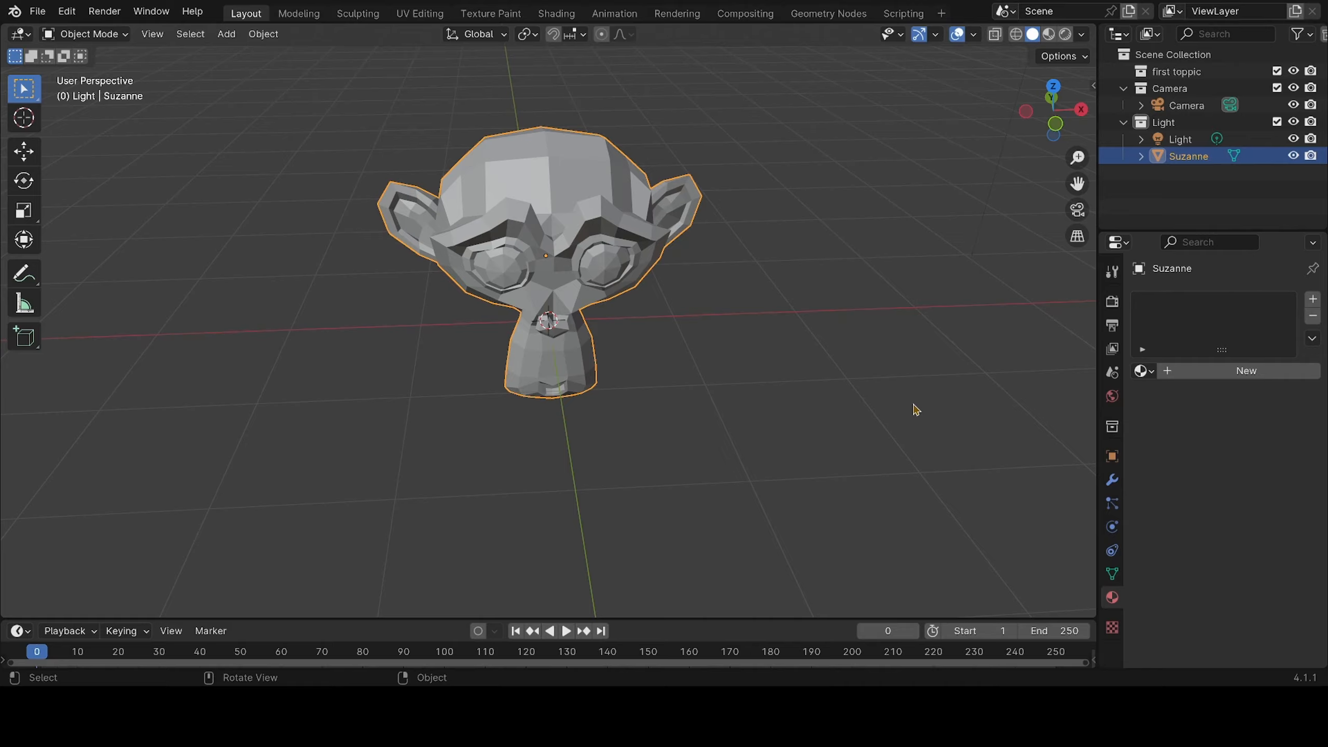
# View the monkey from all around and from farther away, finishing in front of its face and slightly above
pyautogui.moveTo(917, 410); pyautogui.dragTo(473, 440, button='middle')
pyautogui.moveTo(975, 424); pyautogui.dragTo(686, 425, button='middle')
pyautogui.moveTo(955, 386); pyautogui.dragTo(635, 395, button='middle')
pyautogui.scroll(-3, 634, 395)
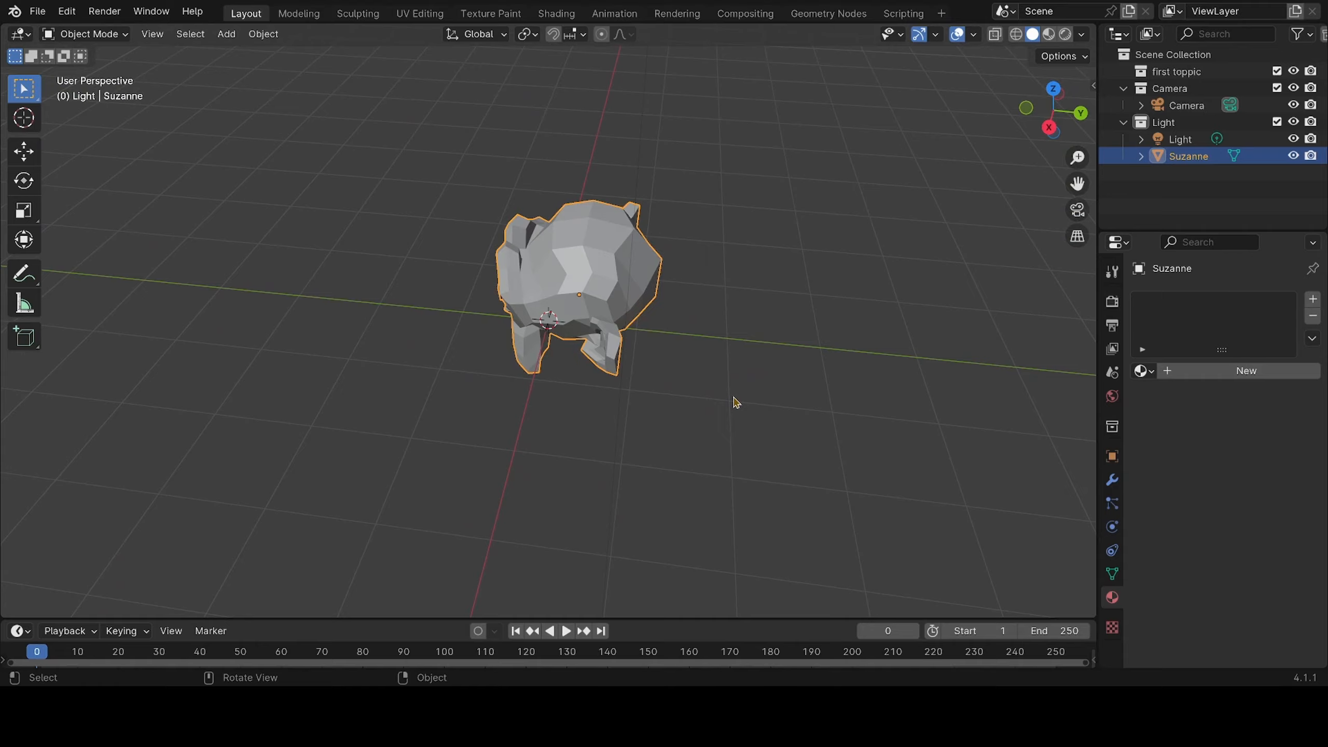
pyautogui.moveTo(789, 377); pyautogui.dragTo(427, 363, button='middle')
pyautogui.moveTo(872, 345); pyautogui.dragTo(703, 273, button='middle')
pyautogui.moveTo(806, 331); pyautogui.dragTo(762, 358, button='middle')
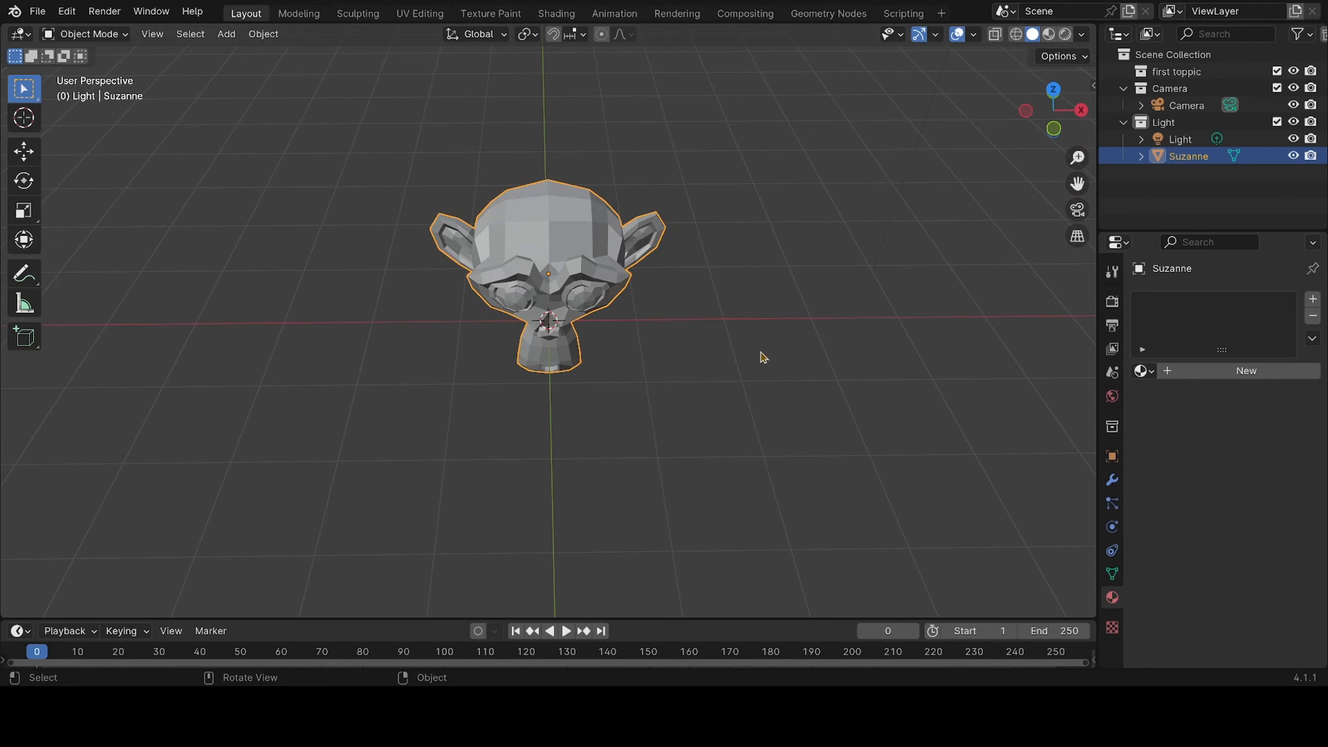